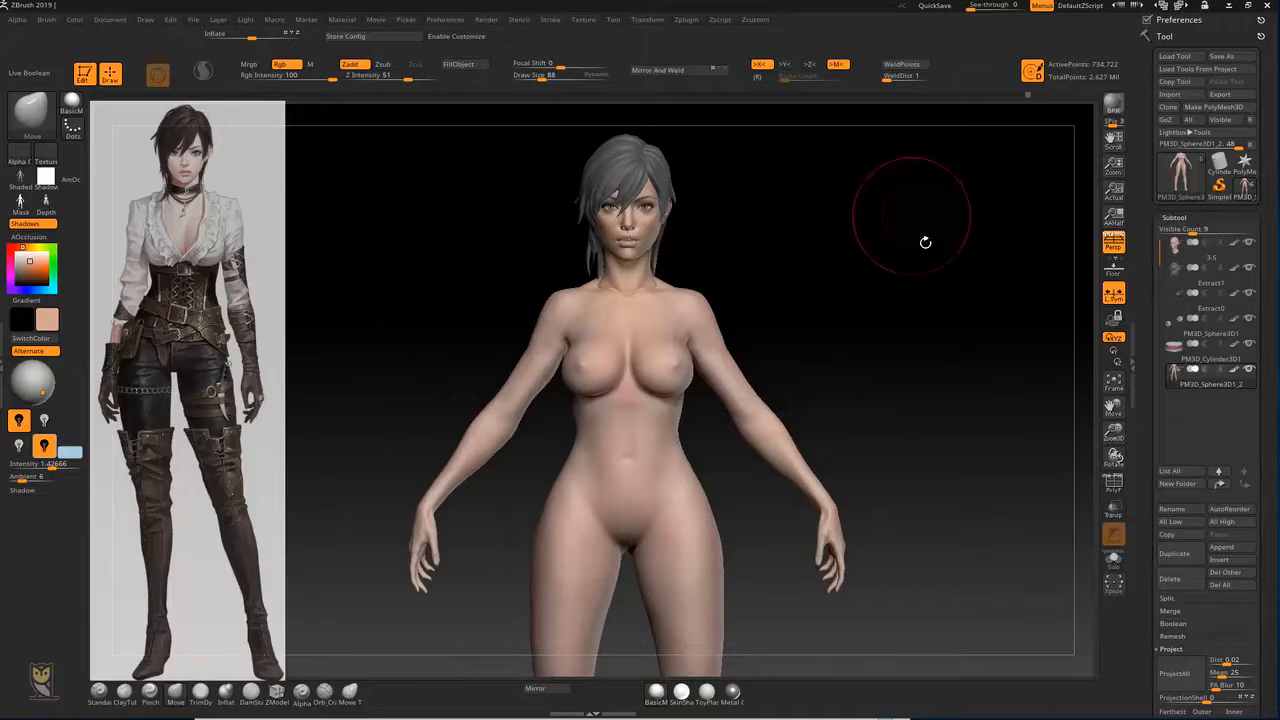
Step: Turn off the second active light so the character is lit by a single light
mouse_move(878, 345)
mouse_down()
mouse_move(852, 354)
mouse_move(888, 312)
mouse_move(914, 329)
mouse_move(794, 358)
mouse_up()
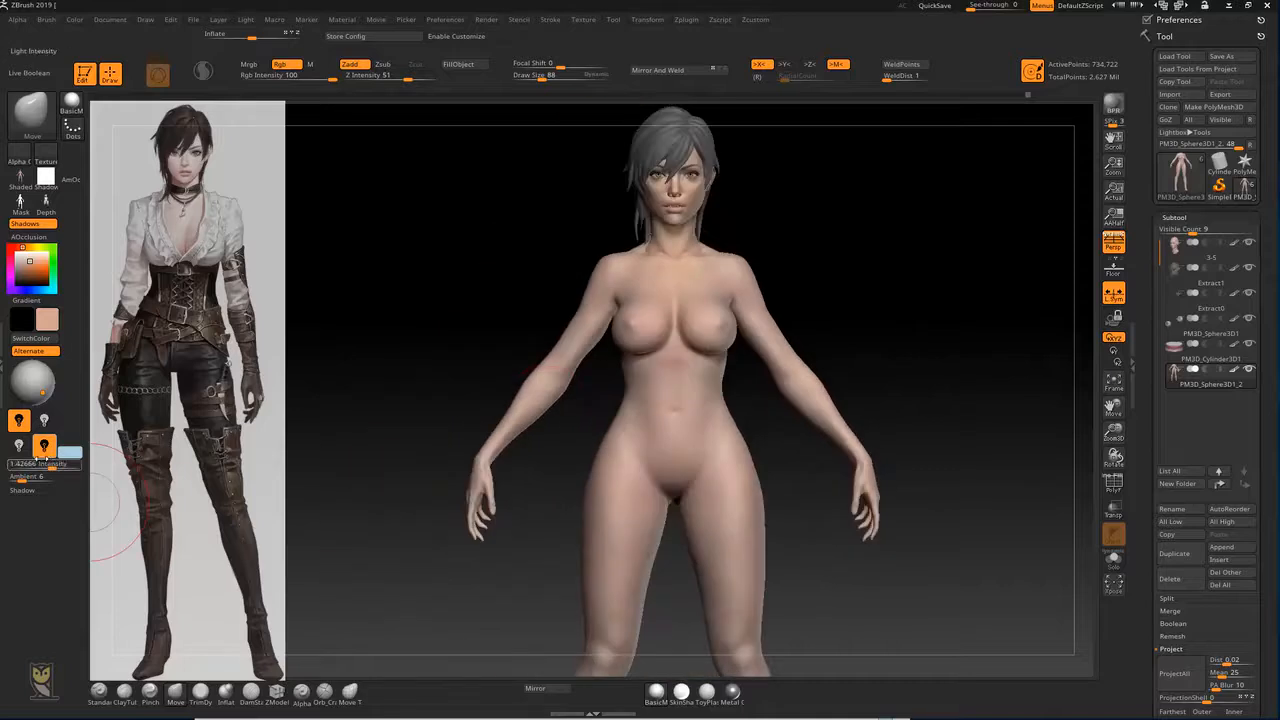
click(46, 447)
mouse_move(958, 241)
mouse_down()
mouse_move(992, 211)
mouse_move(1068, 182)
mouse_up()
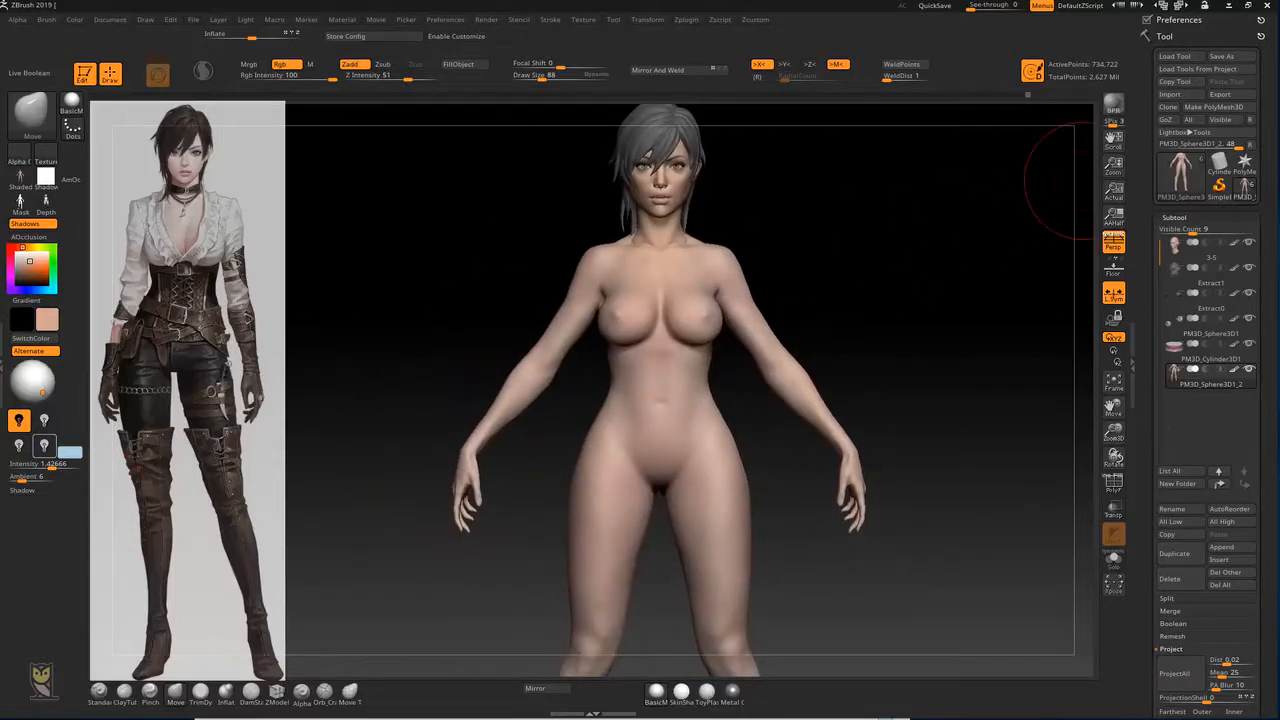
drag(989, 342, 1110, 295)
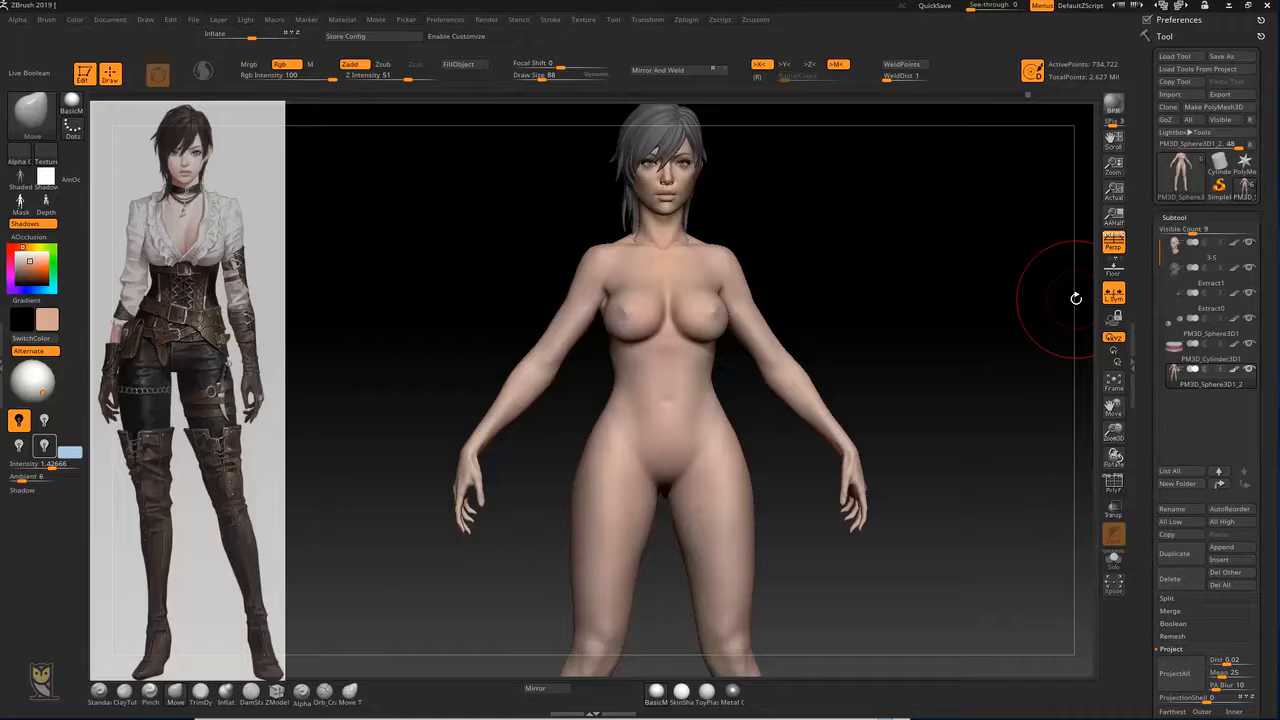
drag(978, 296, 969, 331)
mouse_move(922, 386)
mouse_down()
mouse_move(936, 381)
mouse_move(911, 374)
mouse_up()
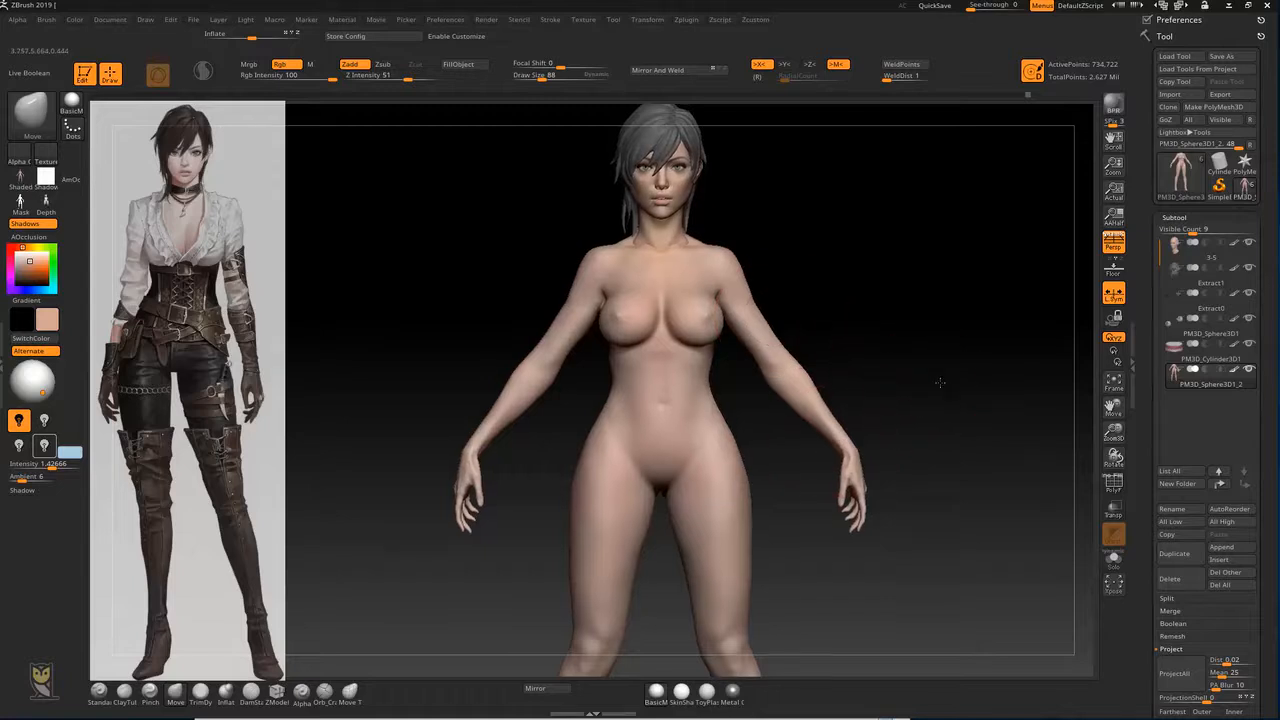
Step: Duplicate the nude body subtool and make the copy the active subtool for the clothing
alt+drag(937, 374, 970, 372)
drag(961, 417, 916, 343)
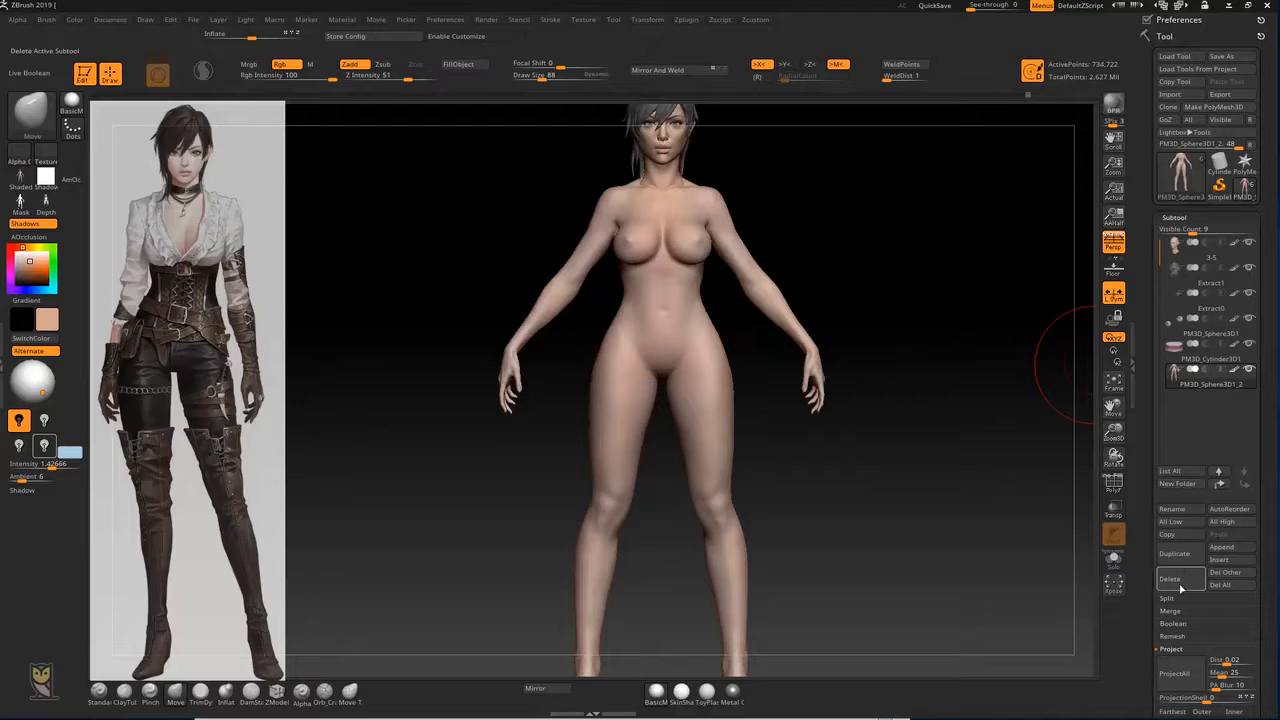
click(1176, 554)
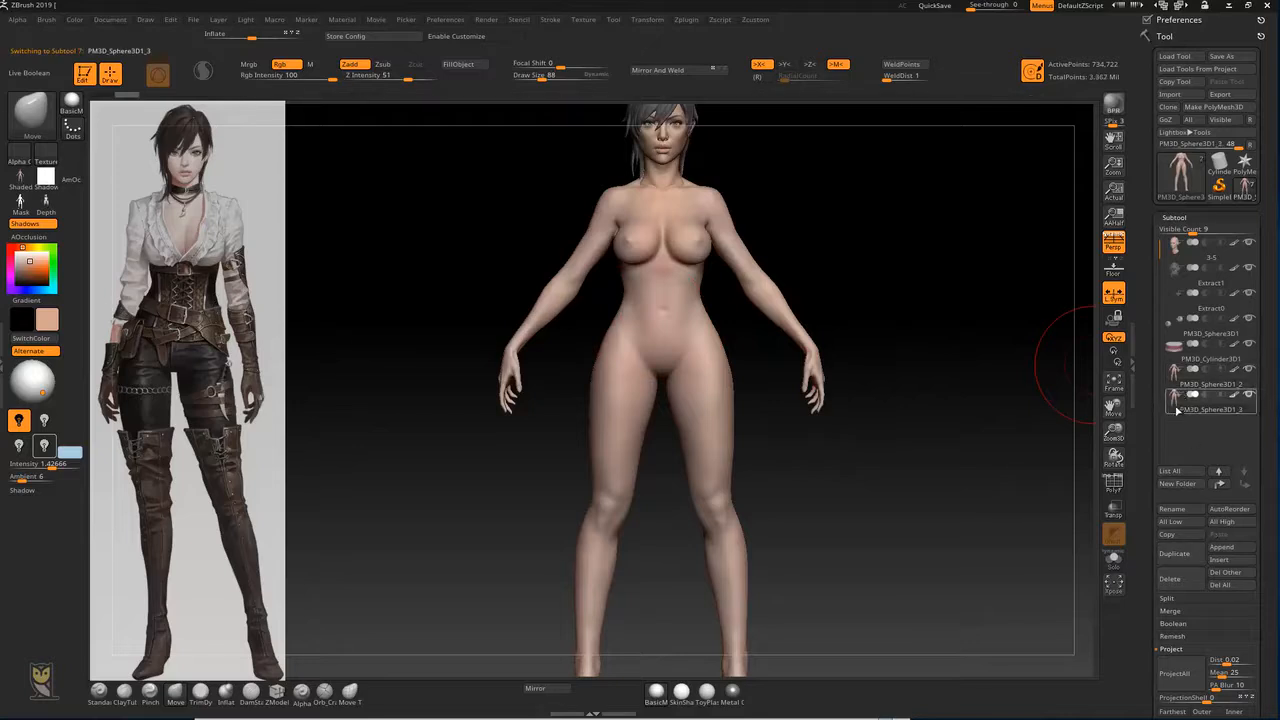
drag(978, 434, 891, 380)
drag(849, 463, 875, 450)
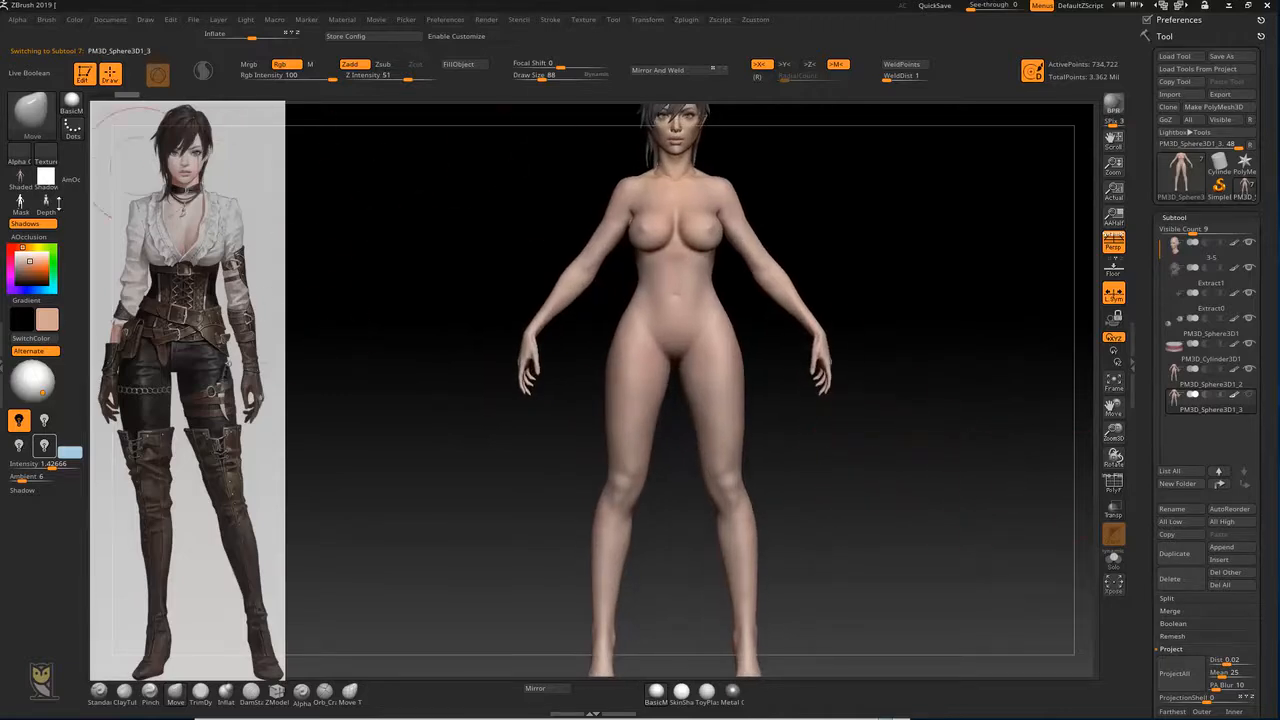
Step: Choose a desaturated light grey colour and fill the entire duplicated body with it
drag(24, 262, 17, 265)
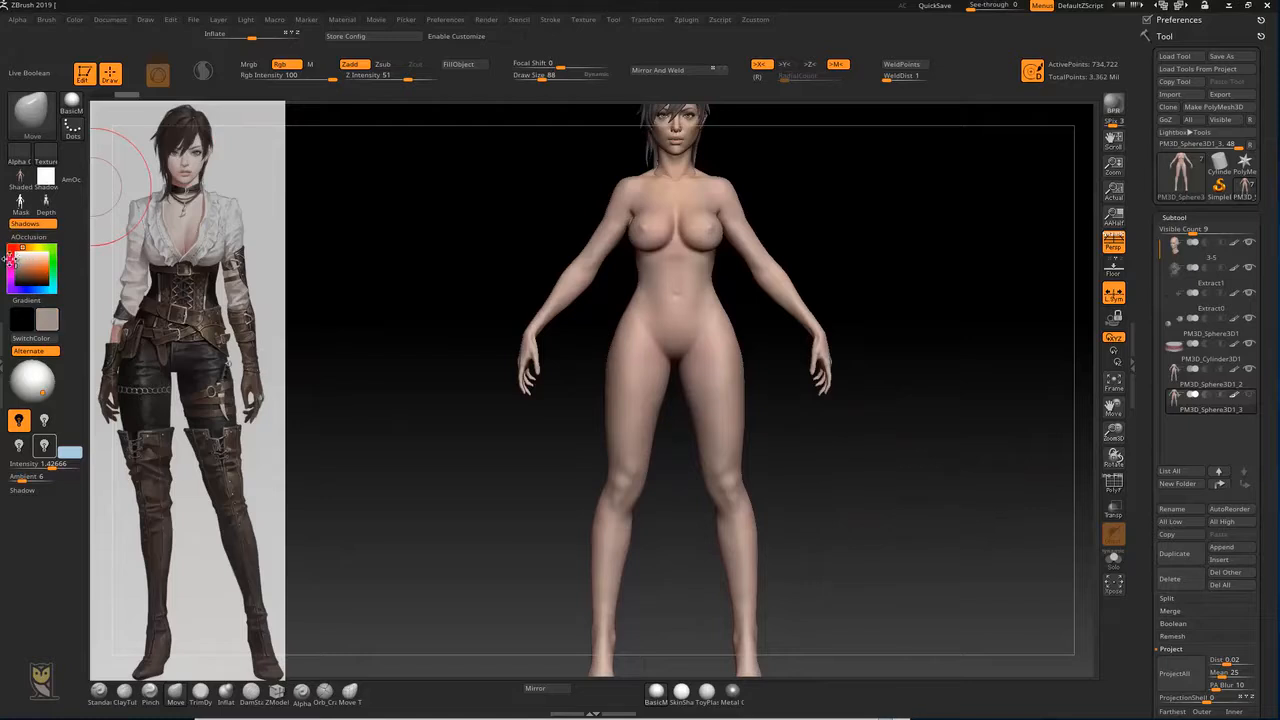
click(458, 64)
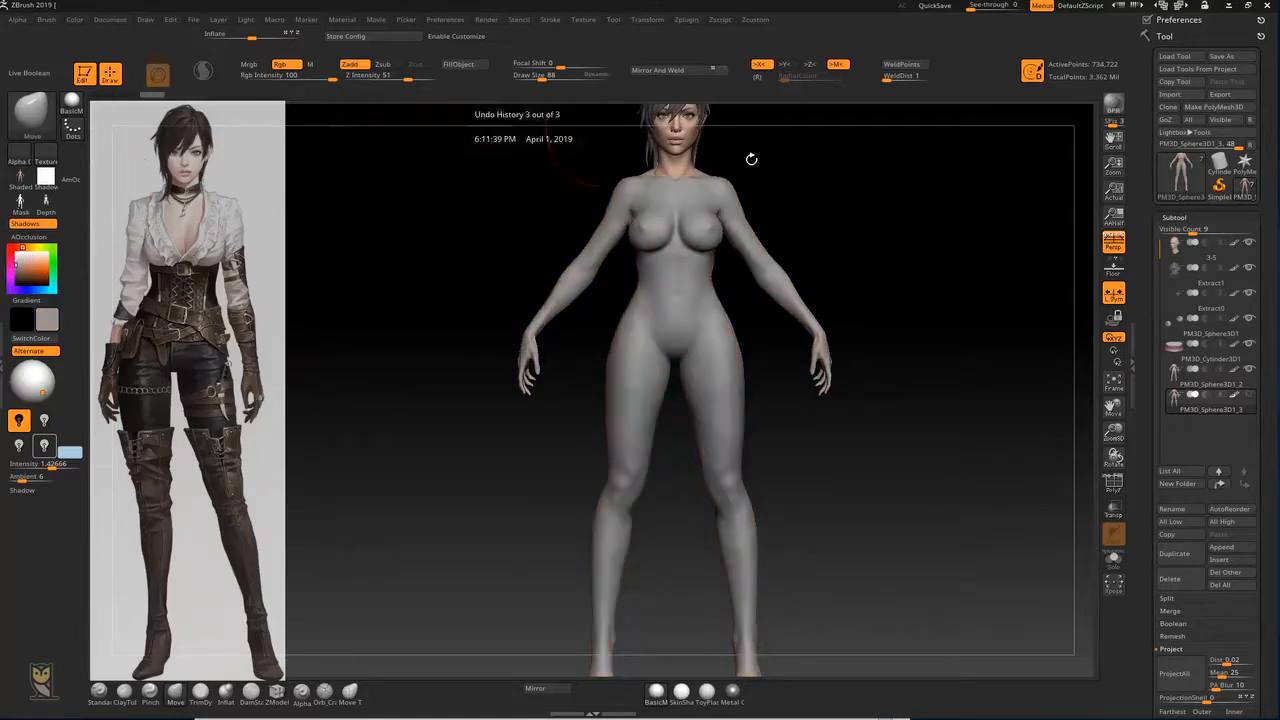
alt+drag(873, 232, 822, 220)
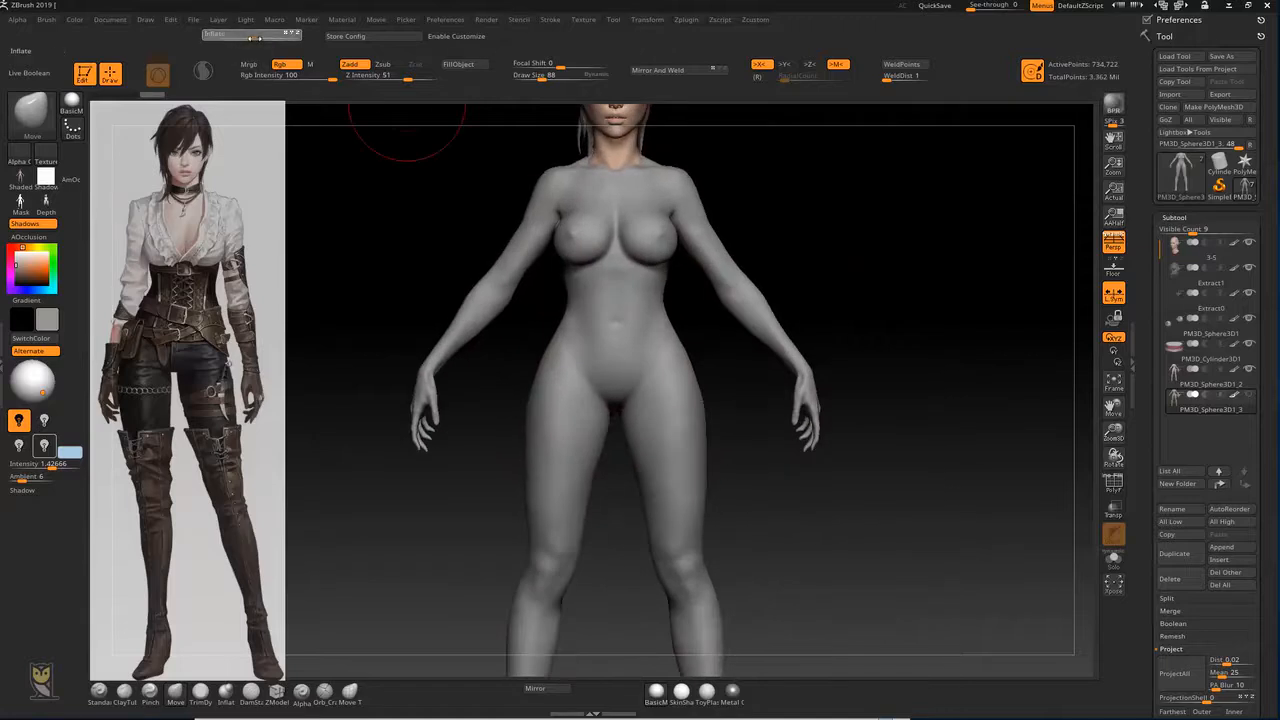
Step: Inflate the grey body copy slightly so it sits just outside the original skin
mouse_move(262, 40)
mouse_down()
mouse_move(274, 40)
mouse_move(258, 44)
mouse_up()
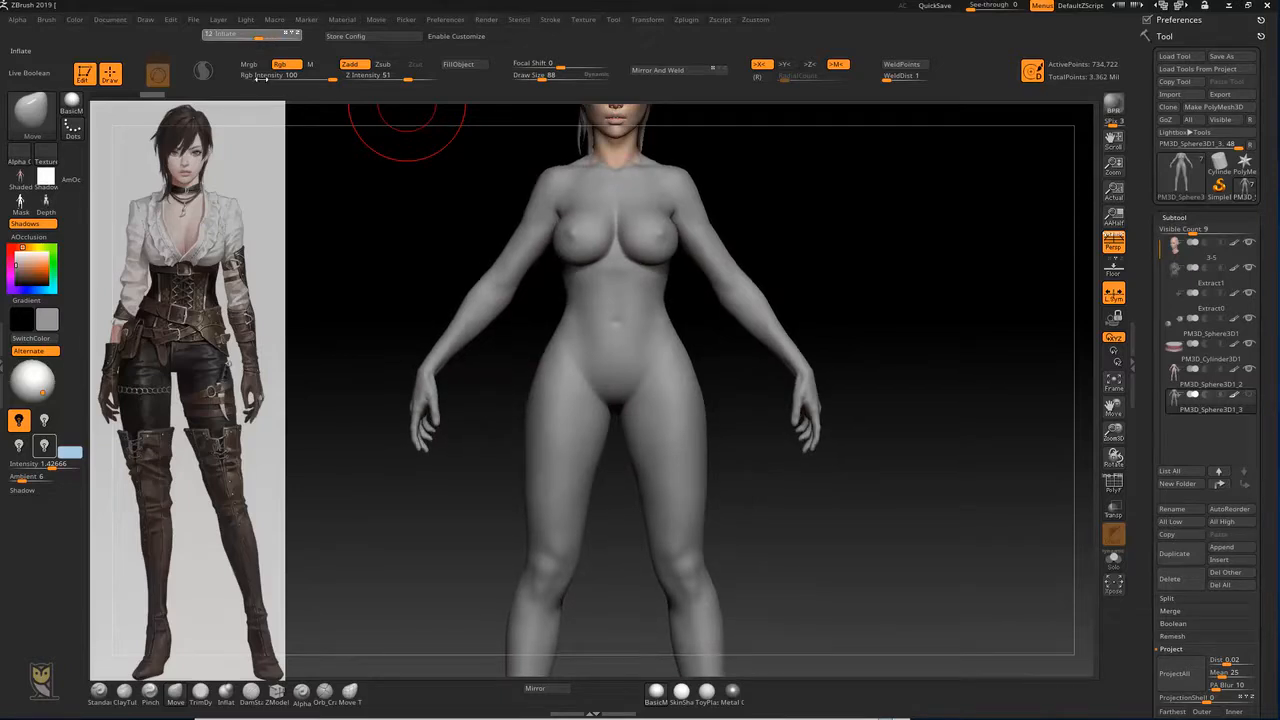
drag(857, 266, 806, 416)
mouse_move(743, 320)
alt+mouse_down()
mouse_move(604, 478)
mouse_move(620, 439)
mouse_move(623, 450)
mouse_move(580, 449)
mouse_move(577, 461)
mouse_move(549, 420)
alt+mouse_up()
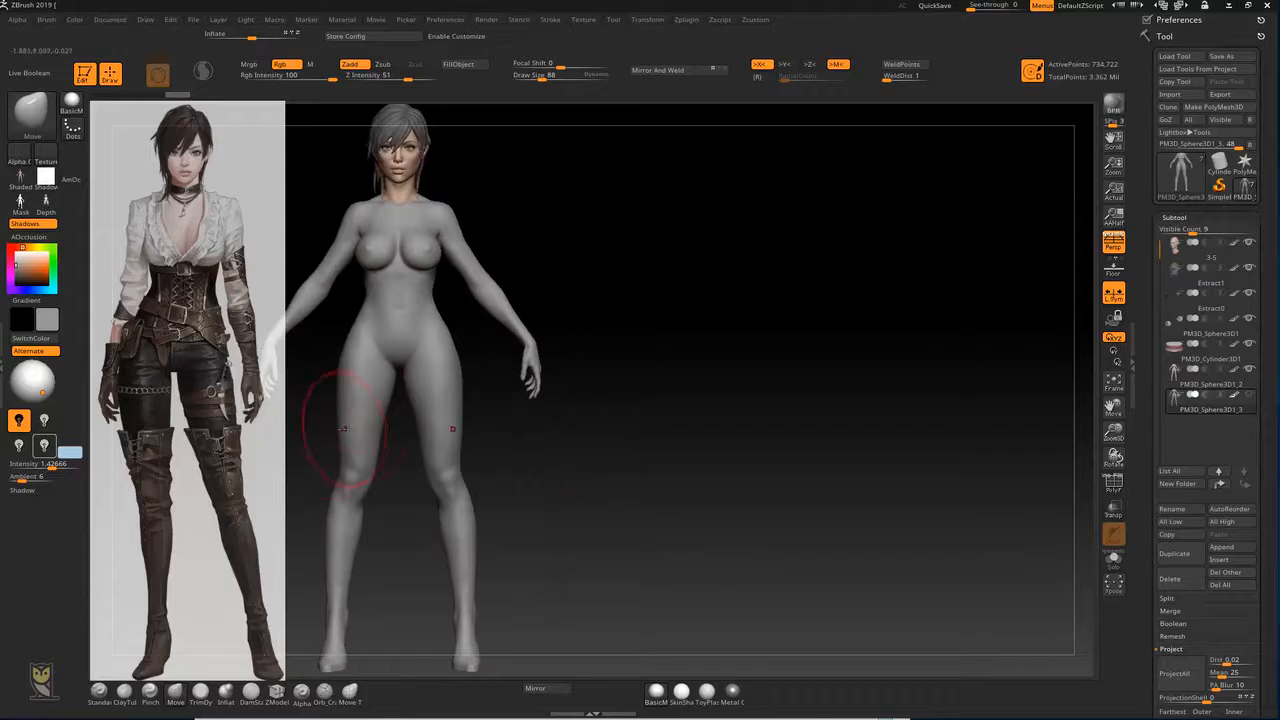
Step: Carve a boot-top line across both thighs with the DamStandard brush at draw size 40
key(b)
key(d)
key(s)
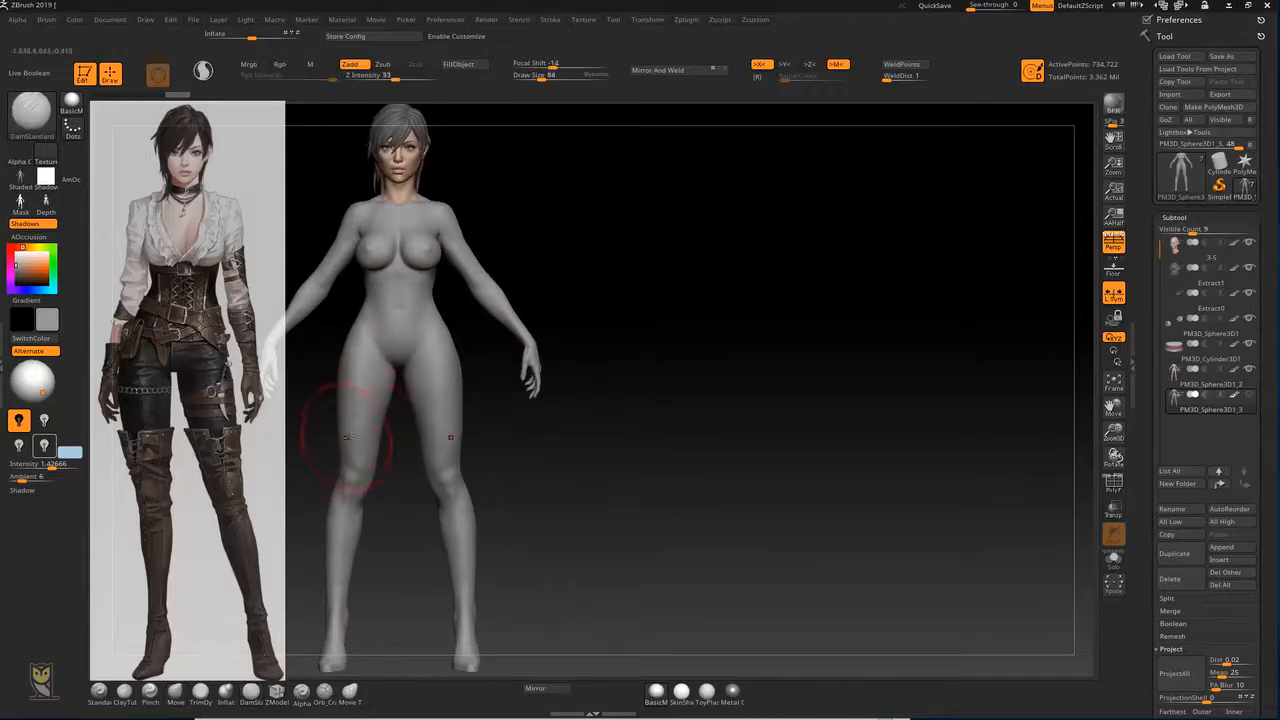
key(super)
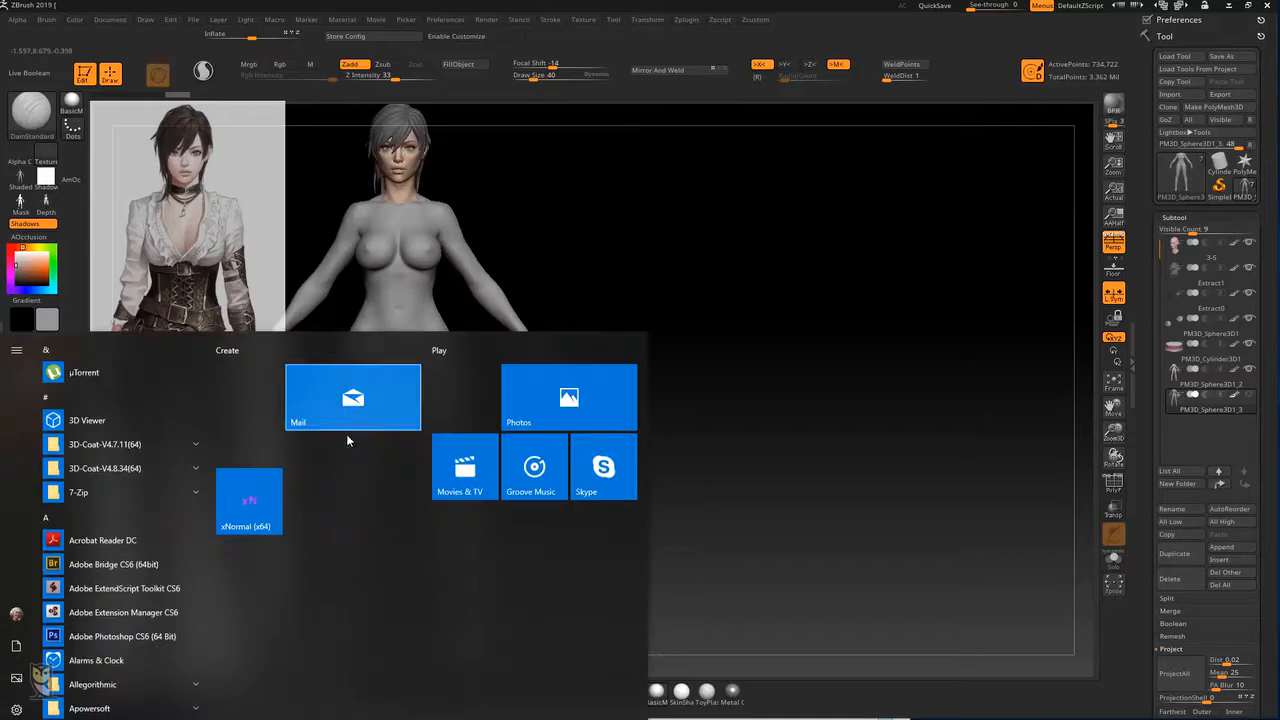
key(super)
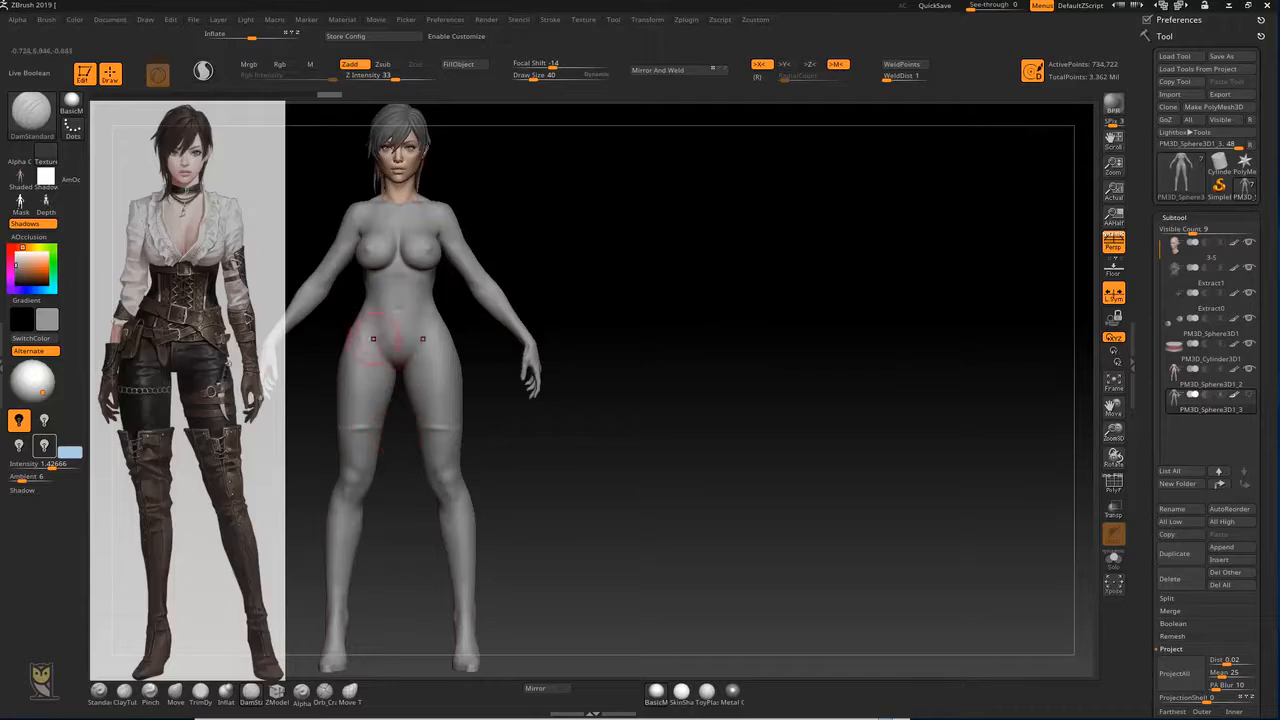
Step: Block in the hip line, V-neckline and under-bust band with the ClayTubes brush, smoothing the strokes over the hips
key(b)
key(c)
key(t)
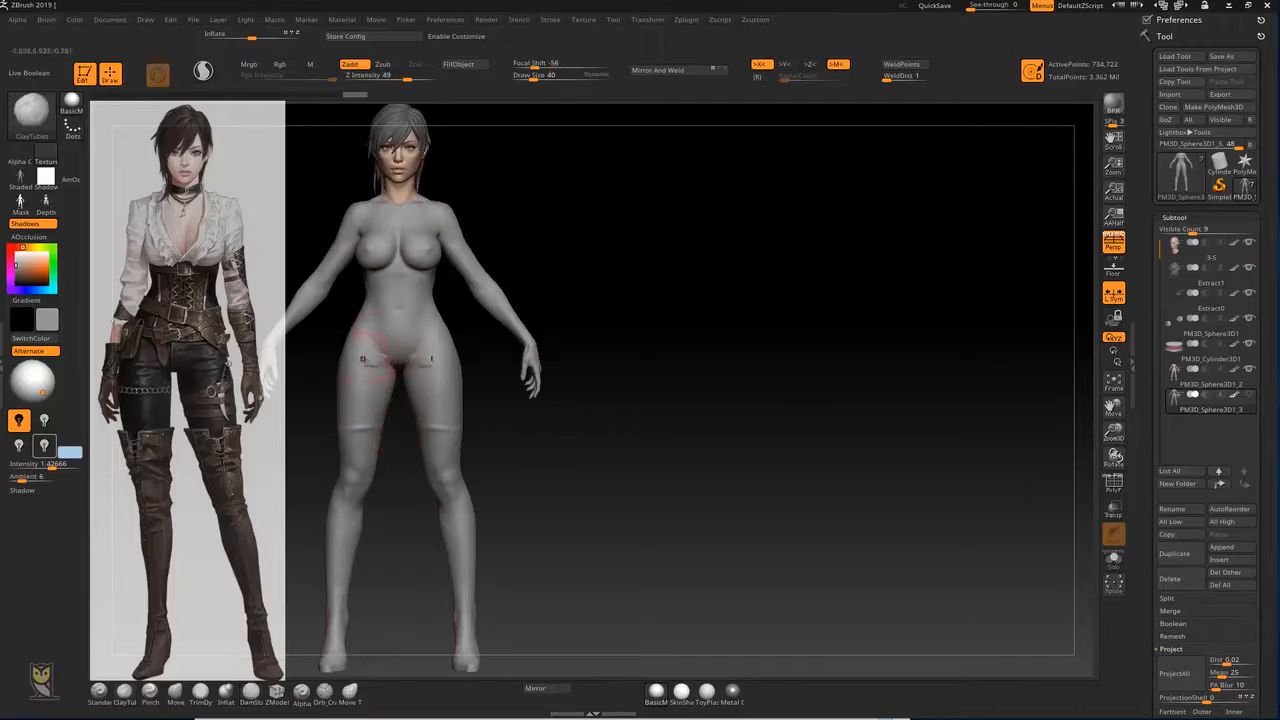
key(shift)
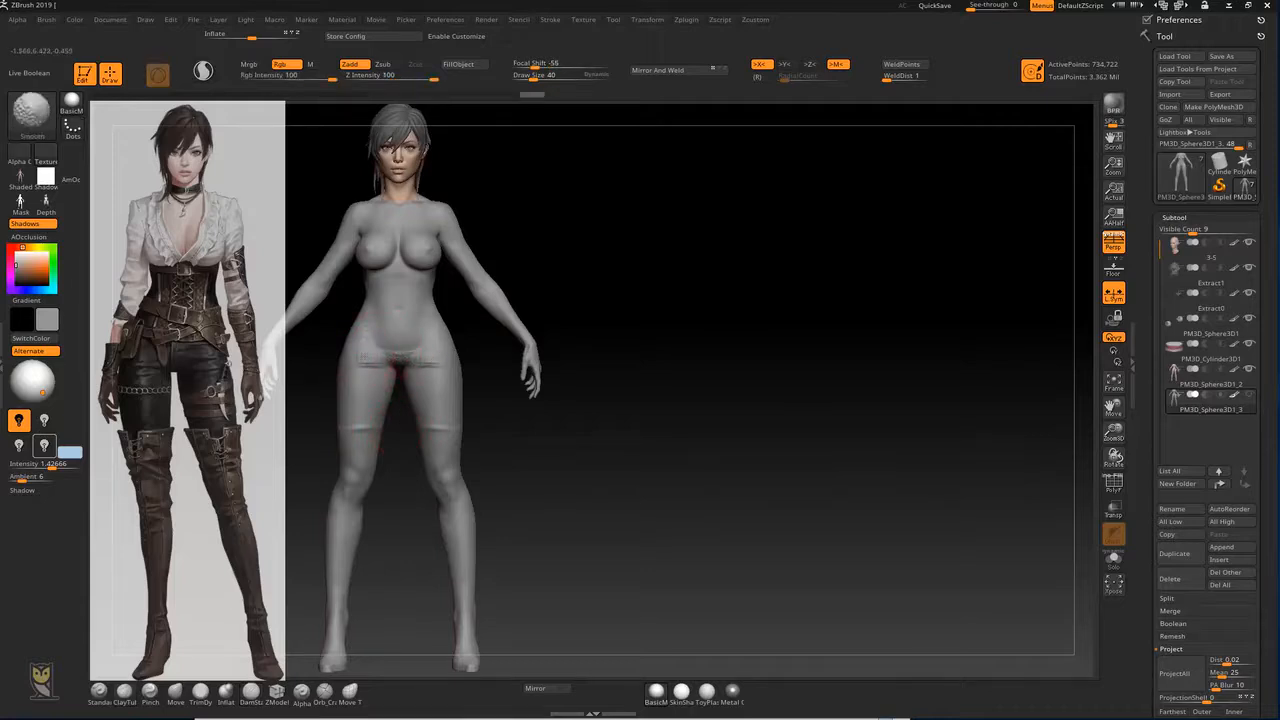
mouse_move(368, 356)
shift+mouse_down()
mouse_move(384, 358)
mouse_move(369, 356)
mouse_move(378, 340)
shift+mouse_up()
key(shift)
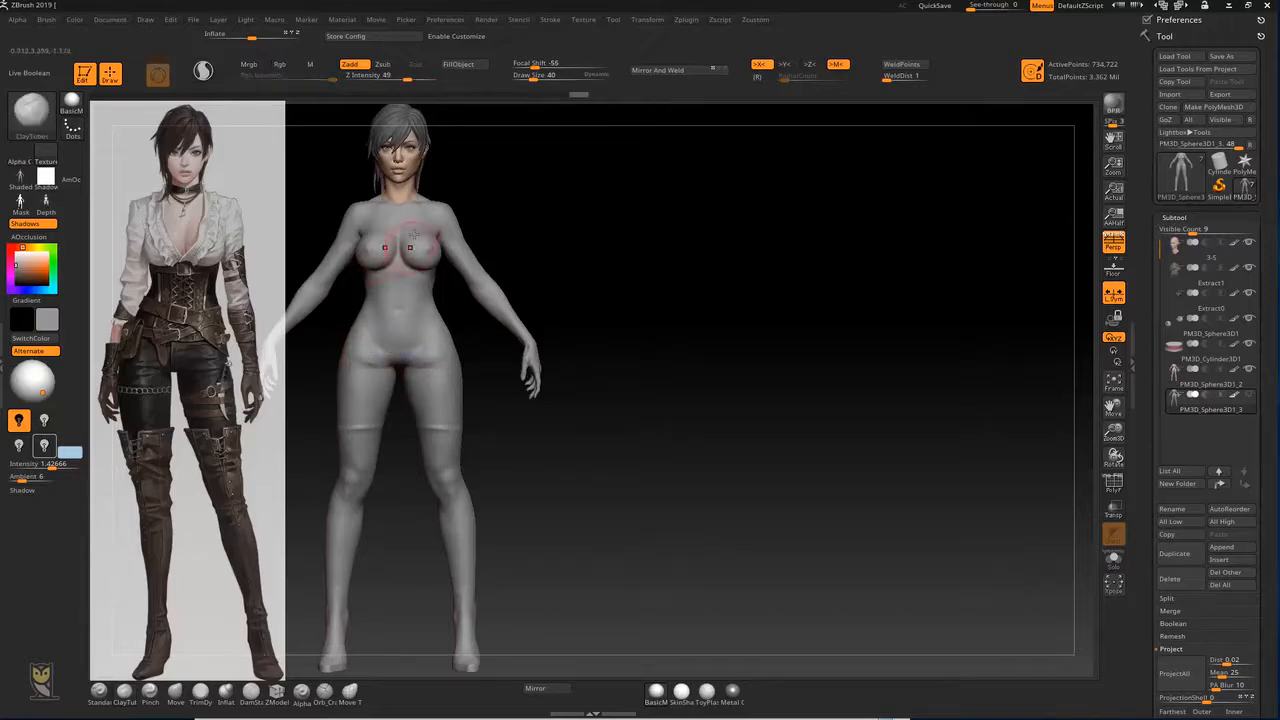
mouse_move(408, 222)
mouse_down()
mouse_move(439, 212)
mouse_move(397, 259)
mouse_move(432, 280)
mouse_up()
Step: Disable symmetry, undo the last few strokes and build up crossed belts and a side pouch around the hips
key(x)
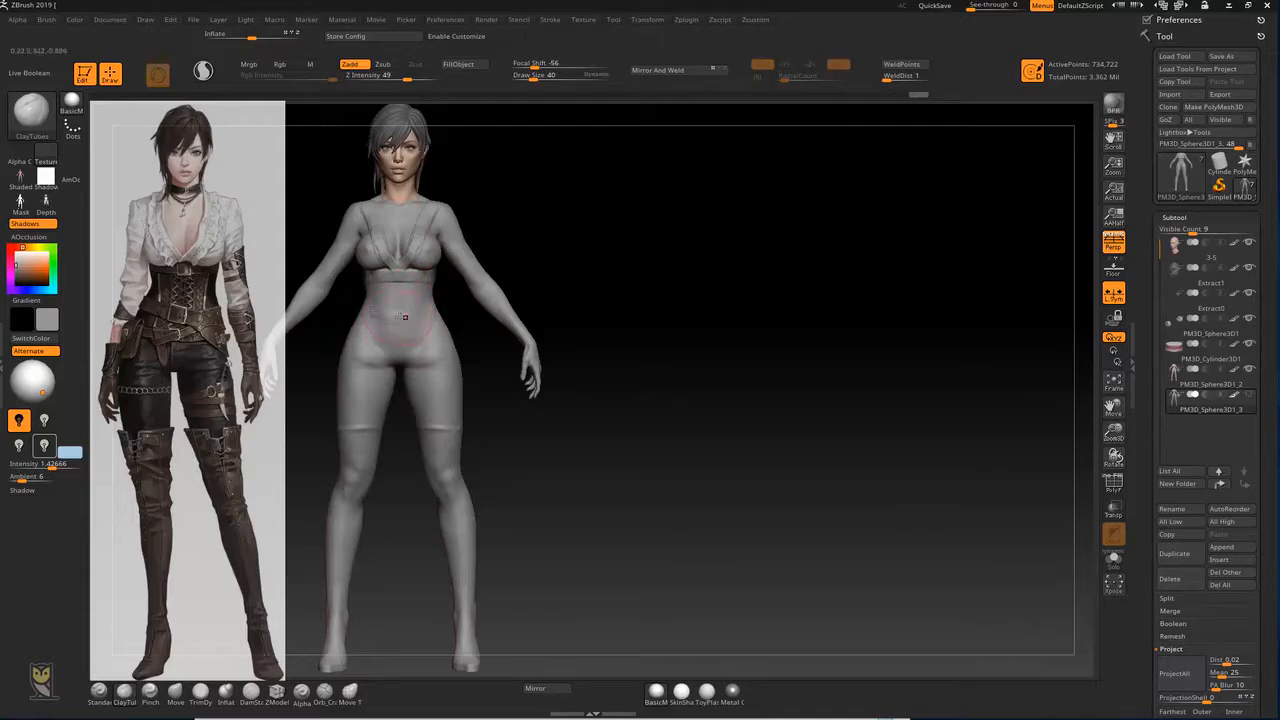
key(ctrl+z)
key(ctrl+z)
key(ctrl+z)
key(ctrl+z)
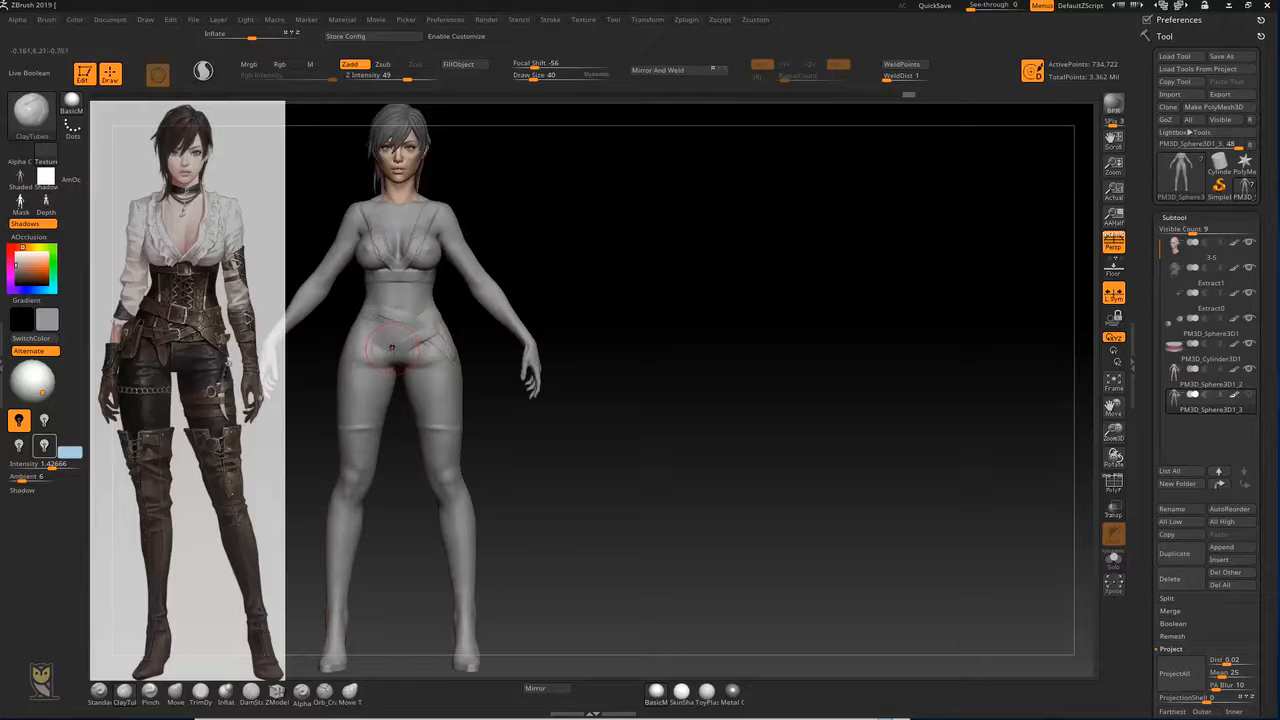
drag(400, 343, 384, 342)
drag(396, 366, 399, 366)
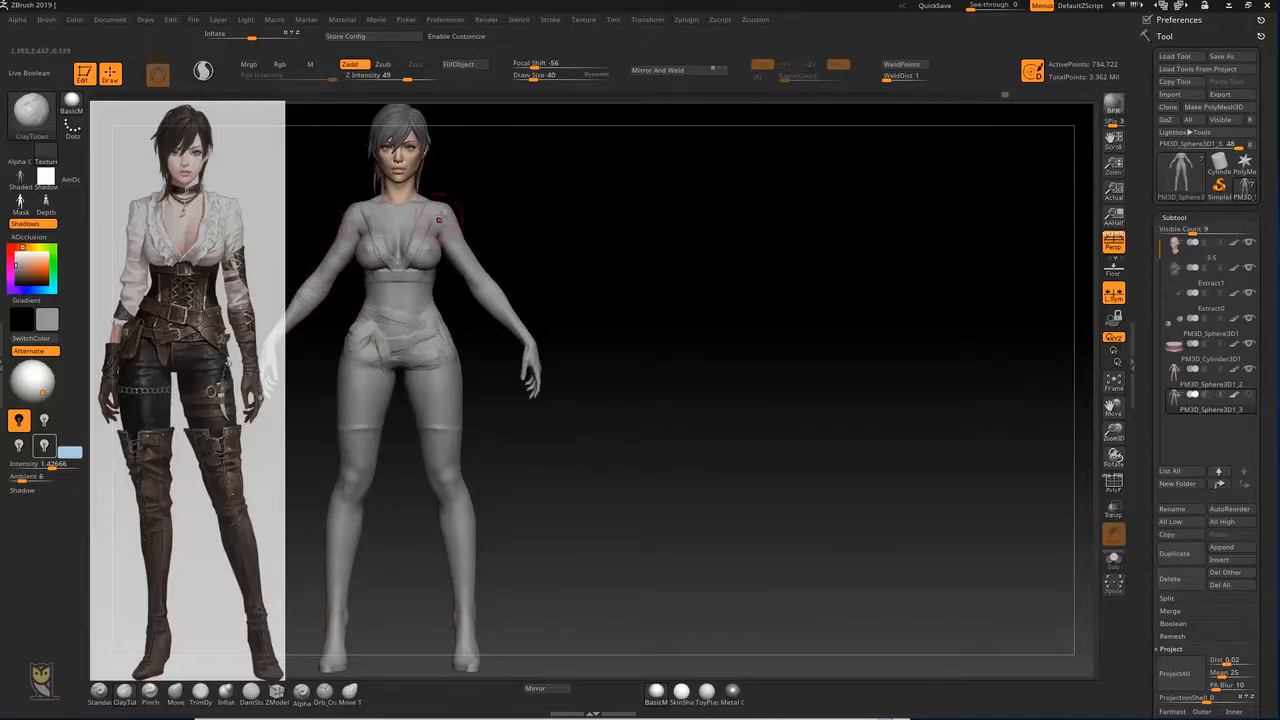
Step: Re-enable symmetry, sculpt sleeve edges around both shoulders and smooth the rough strokes
key(x)
mouse_move(487, 207)
mouse_down()
mouse_move(458, 218)
mouse_move(503, 214)
mouse_up()
drag(697, 303, 683, 314)
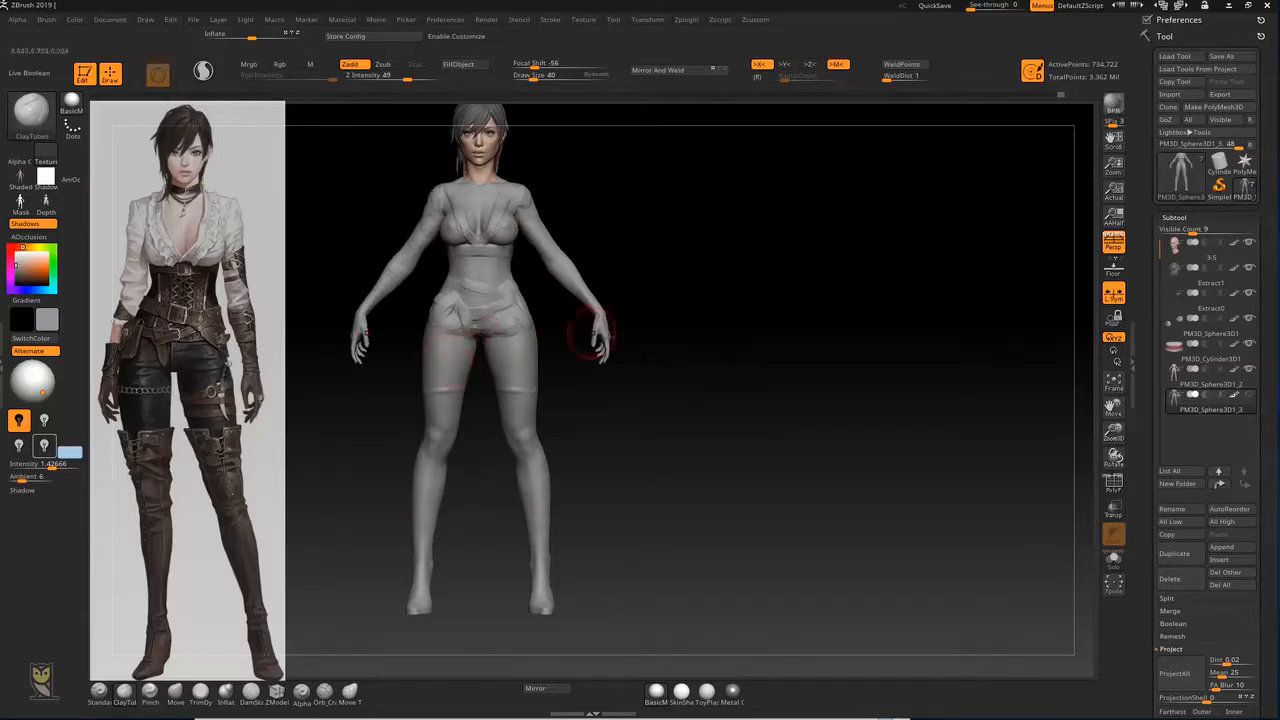
alt+drag(598, 418, 631, 431)
alt+drag(702, 266, 702, 332)
mouse_move(748, 264)
alt+mouse_down()
mouse_move(728, 281)
mouse_move(735, 300)
alt+mouse_up()
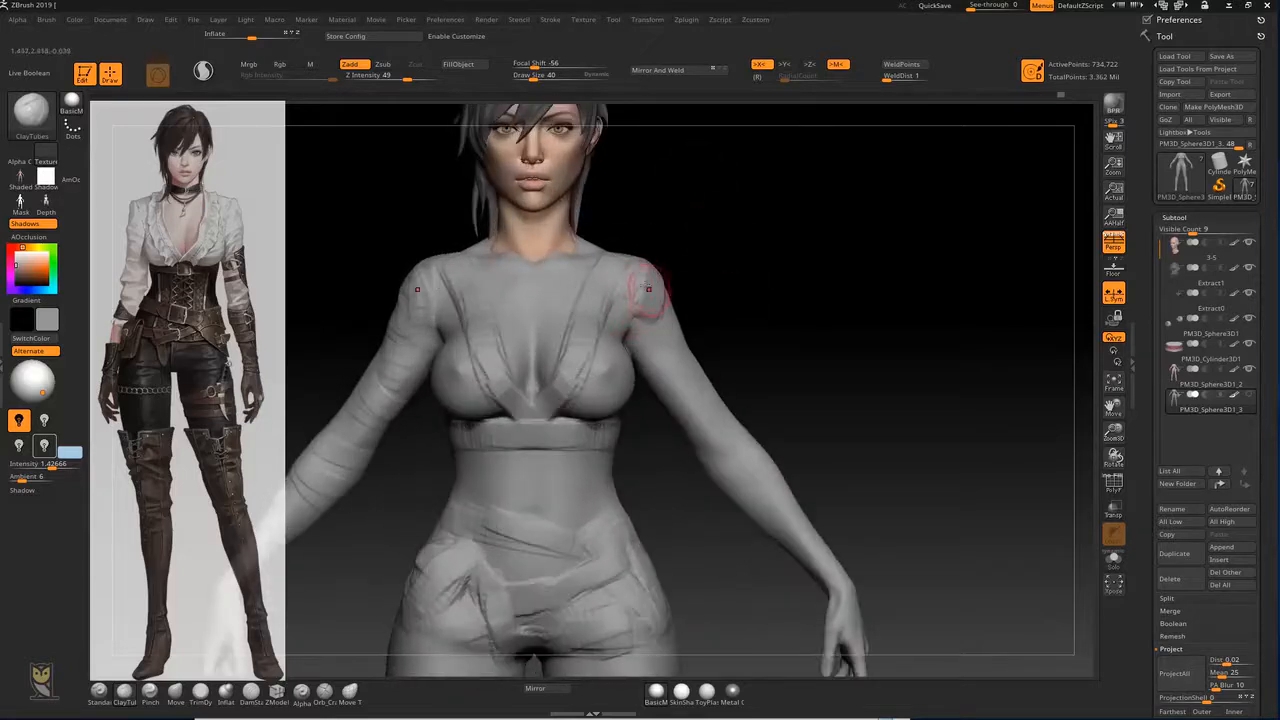
key(b)
key(i)
key(n)
key(shift)
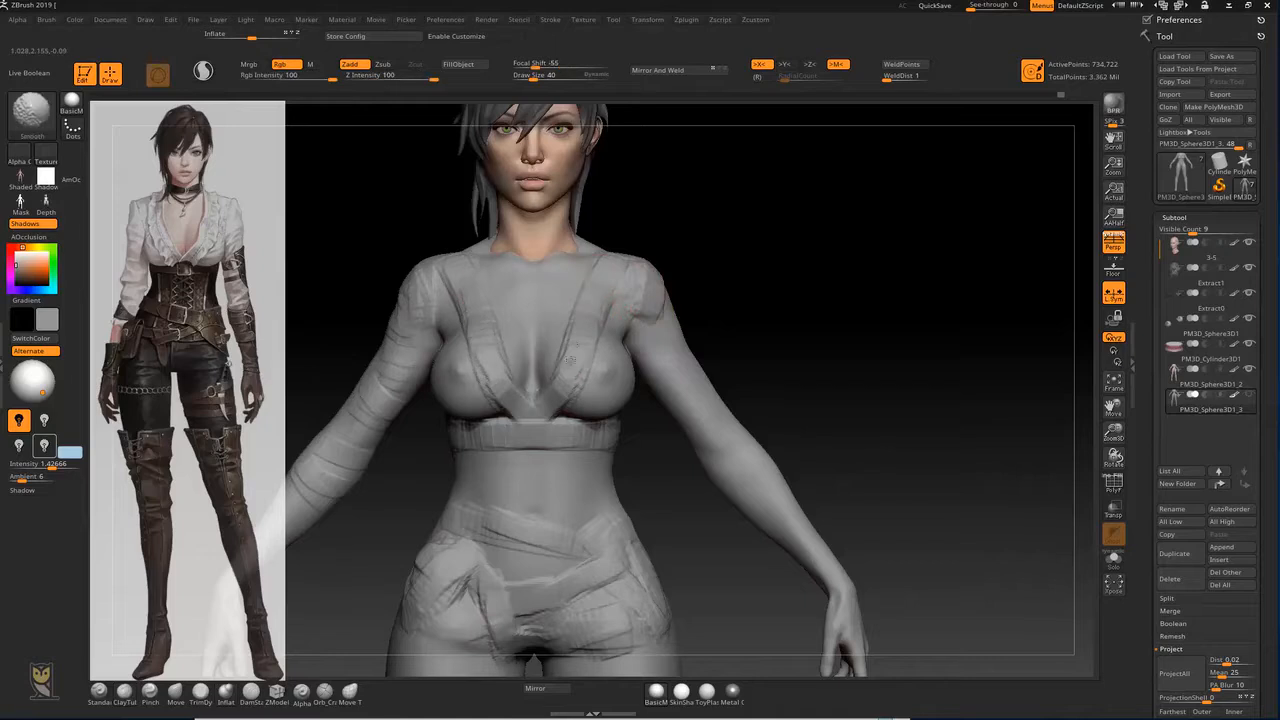
alt+drag(688, 277, 573, 259)
Step: Carve the chest inward inside the V-neckline to expose the skin, using the Standard brush with Zadd on and Rgb off
key(b)
key(s)
key(t)
drag(558, 325, 570, 285)
key(ctrl+z)
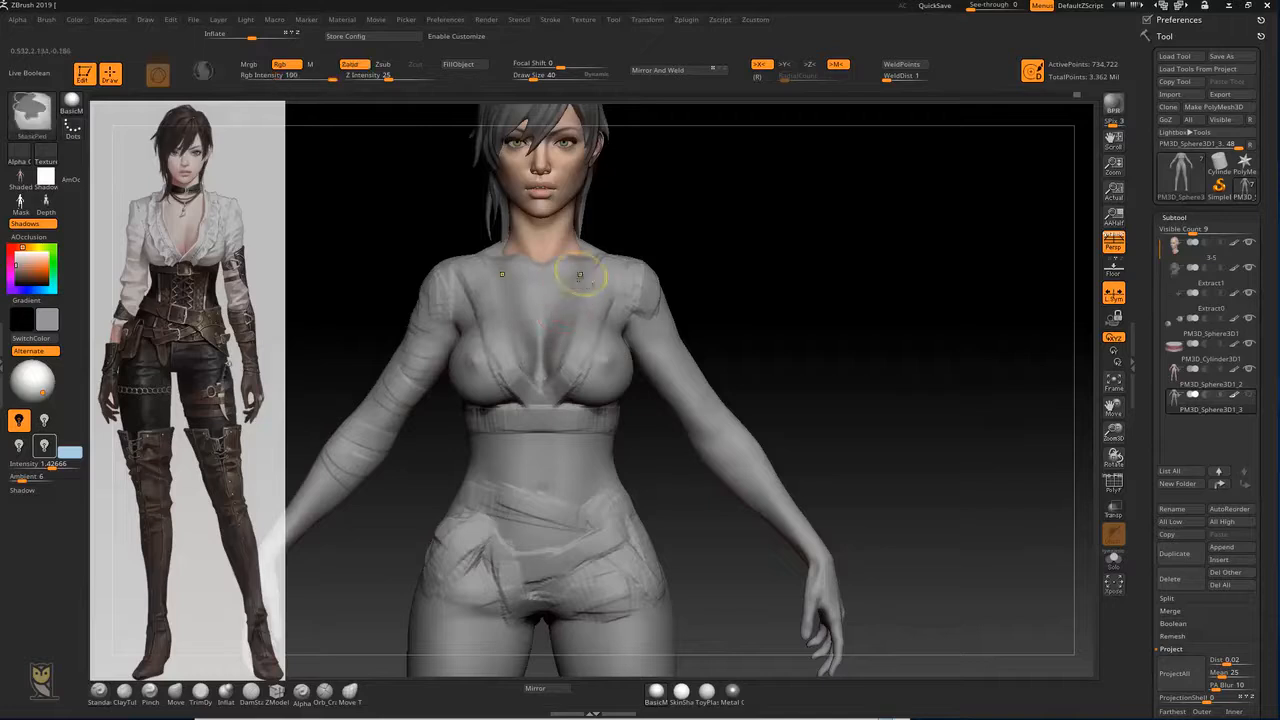
key(ctrl+z)
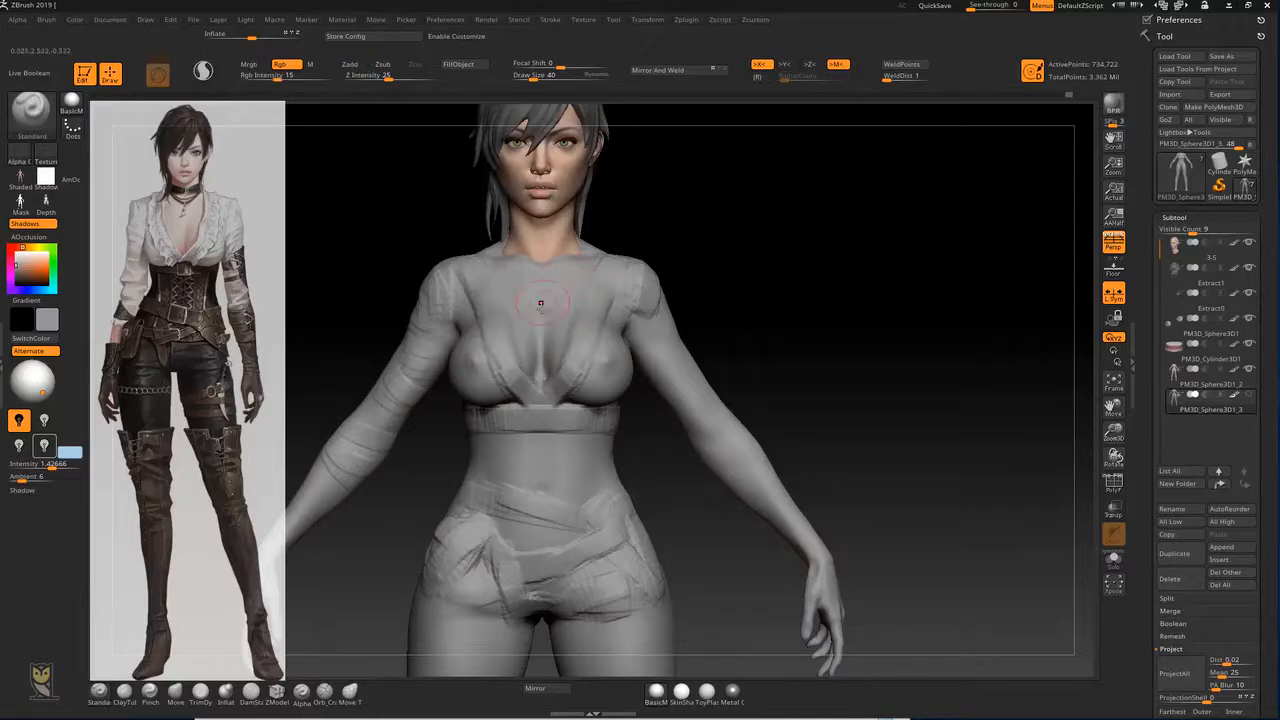
click(350, 64)
click(288, 65)
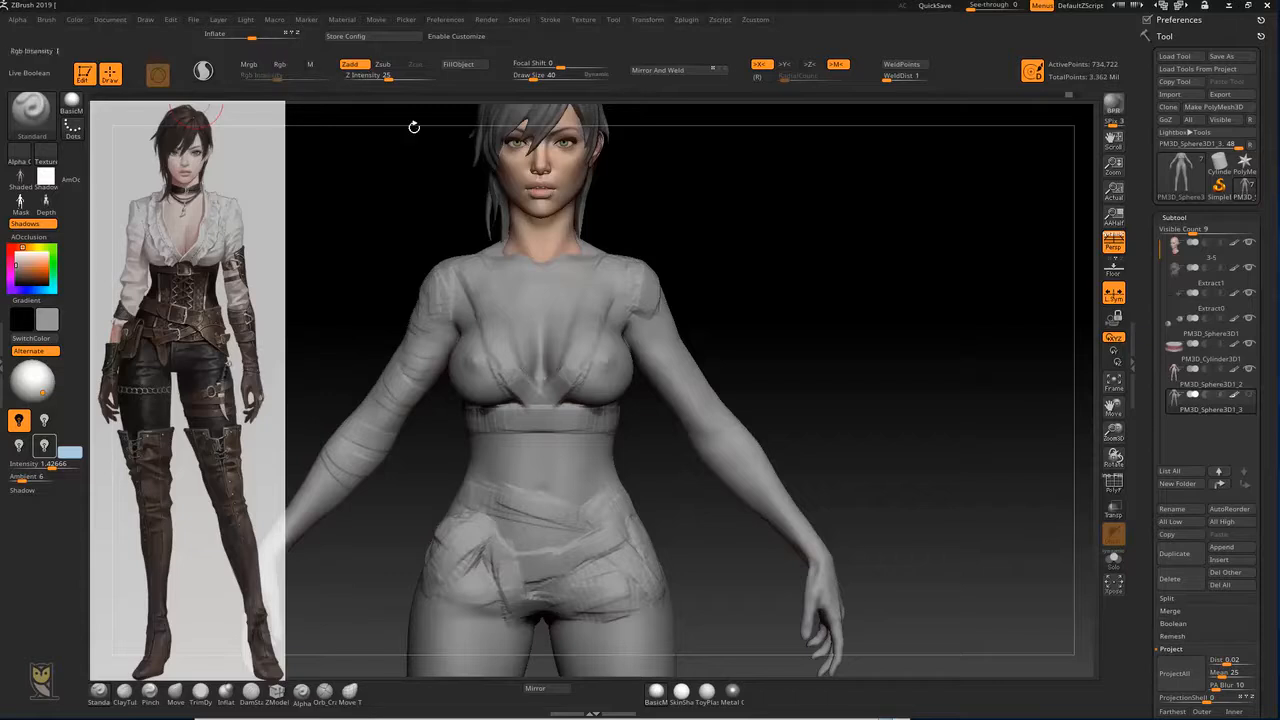
mouse_move(580, 268)
alt+mouse_down()
mouse_move(571, 296)
mouse_move(580, 272)
mouse_move(545, 278)
mouse_move(545, 321)
mouse_move(520, 282)
alt+mouse_up()
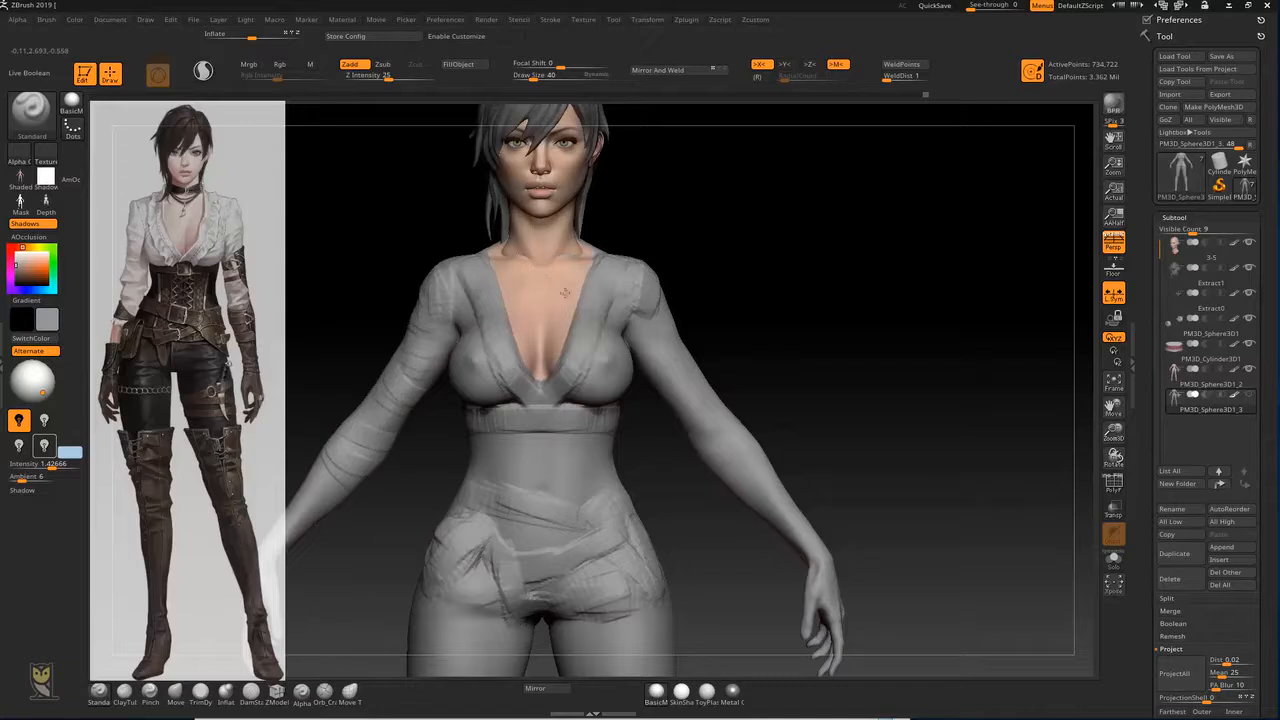
Step: Inspect the blocked-in neckline, sleeves, hip belts and boot lines over the whole figure
key(minus)
key(minus)
key(minus)
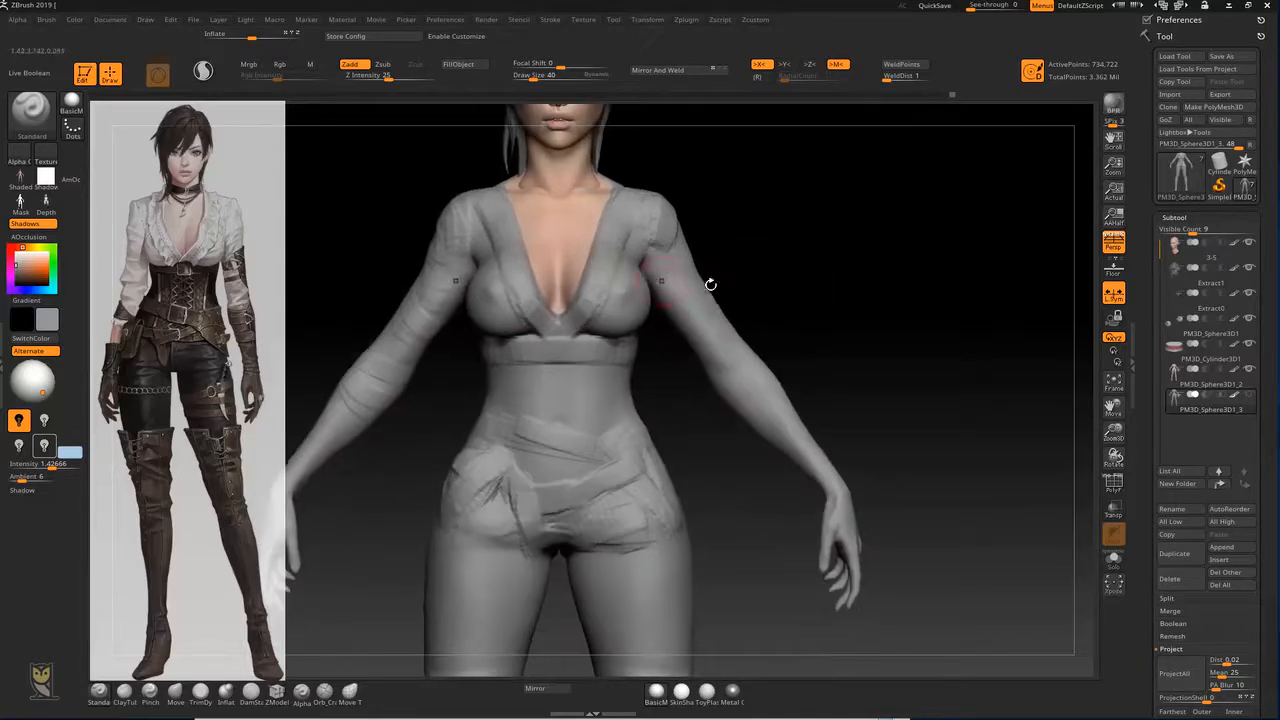
mouse_move(662, 268)
mouse_down()
mouse_move(703, 244)
mouse_move(690, 310)
mouse_move(624, 320)
mouse_move(619, 292)
mouse_up()
mouse_move(456, 361)
mouse_down()
mouse_move(439, 350)
mouse_move(448, 357)
mouse_up()
mouse_move(740, 346)
alt+mouse_down()
mouse_move(794, 249)
mouse_move(800, 272)
mouse_move(764, 365)
mouse_move(779, 378)
alt+mouse_up()
key(ctrl+shift+a)
click(725, 496)
drag(852, 277, 816, 290)
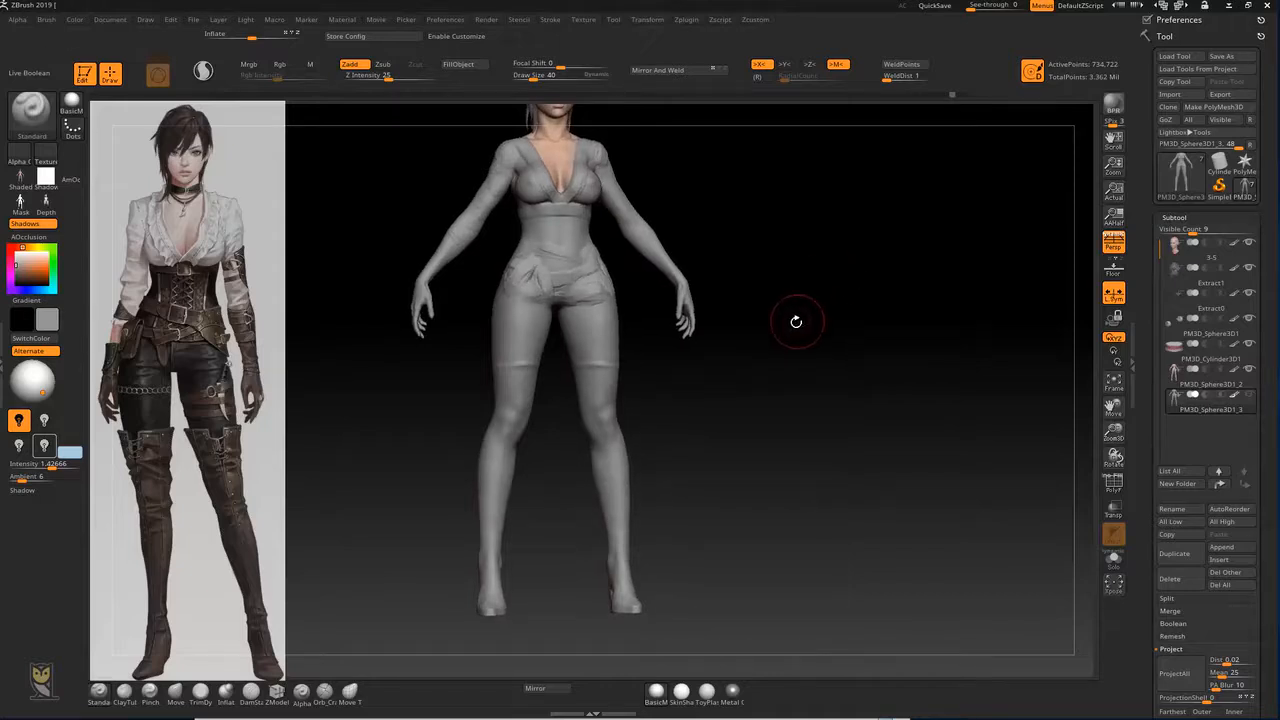
Step: Remesh the clothing copy with DynaMesh at a lower resolution, always accepting the freezing of subdivision levels
key(ctrl+q)
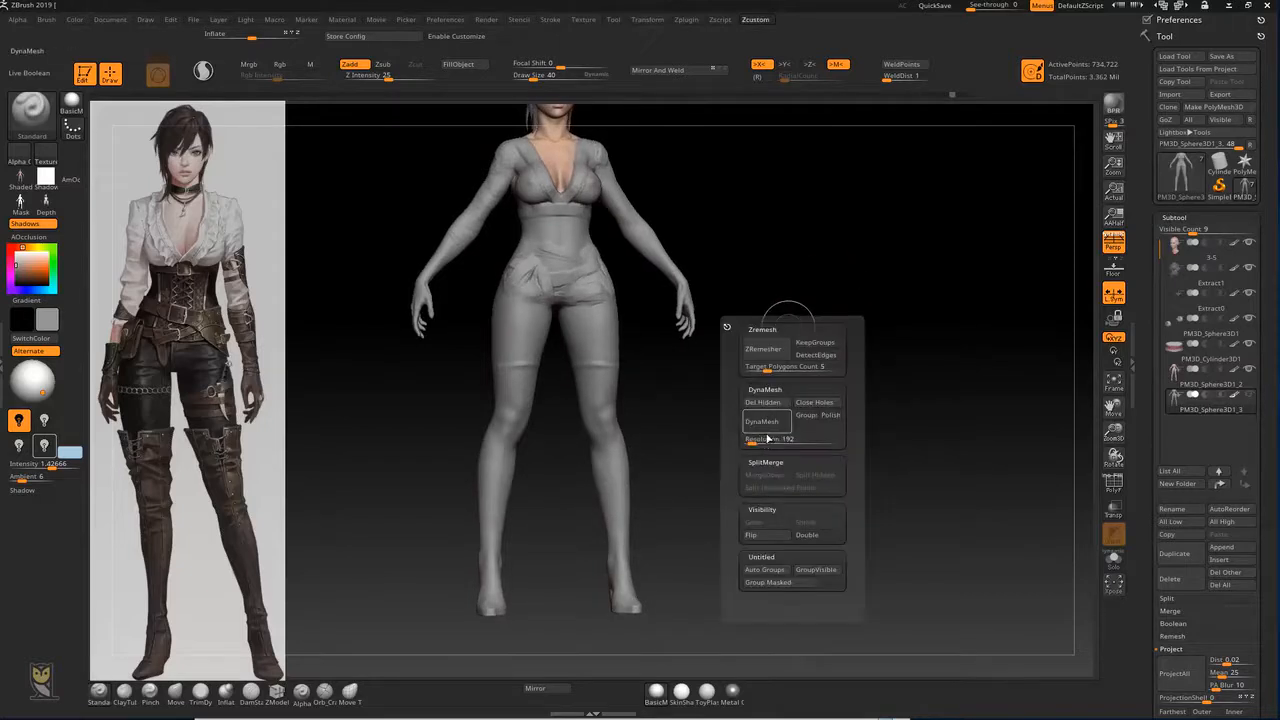
click(752, 443)
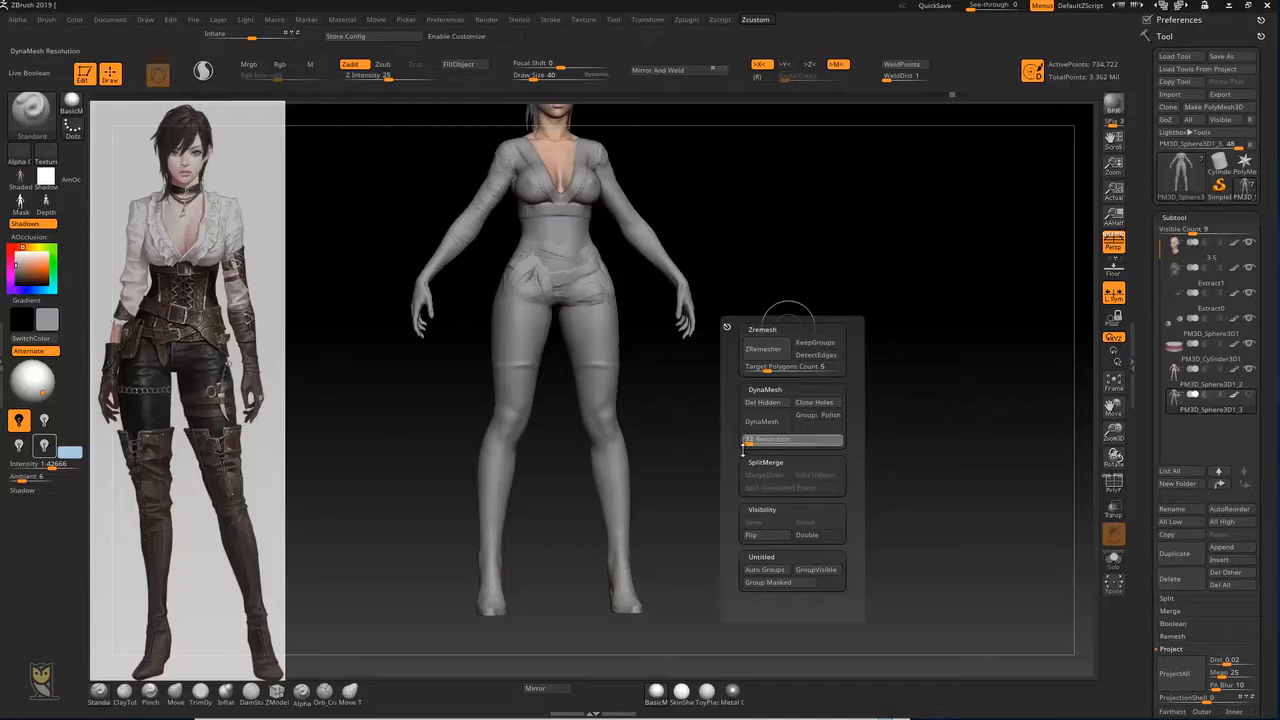
click(761, 421)
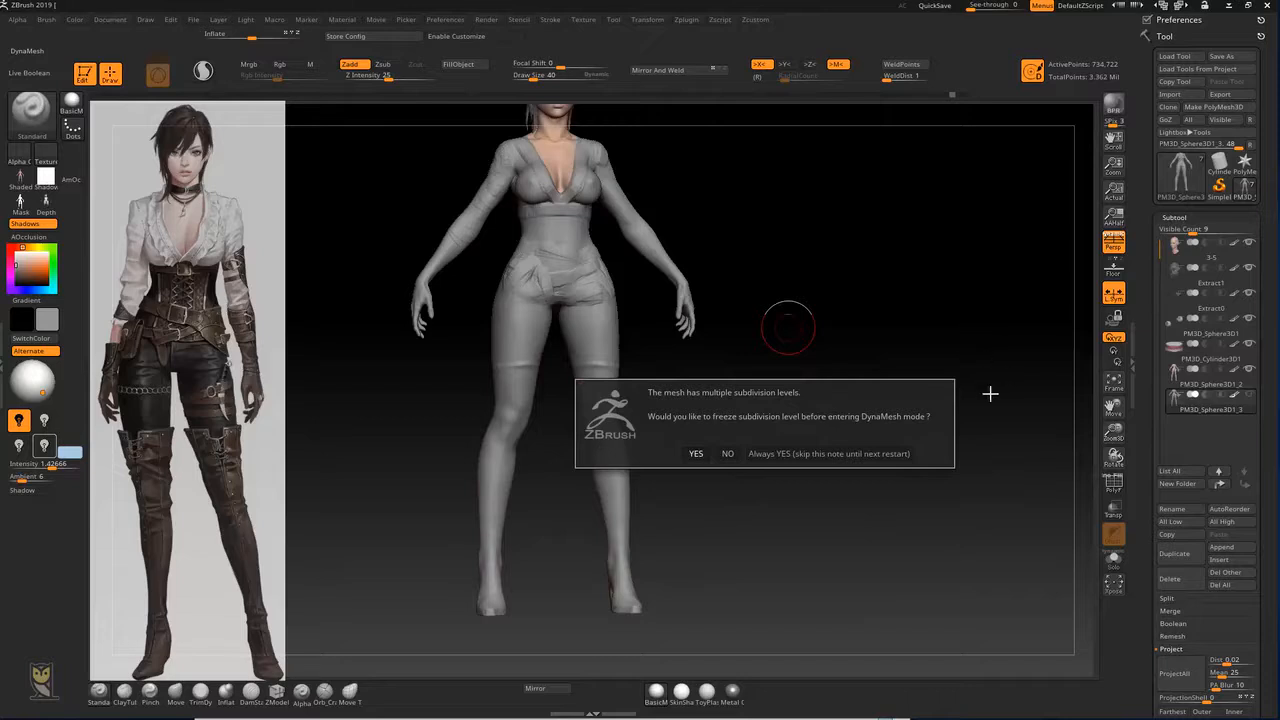
click(859, 460)
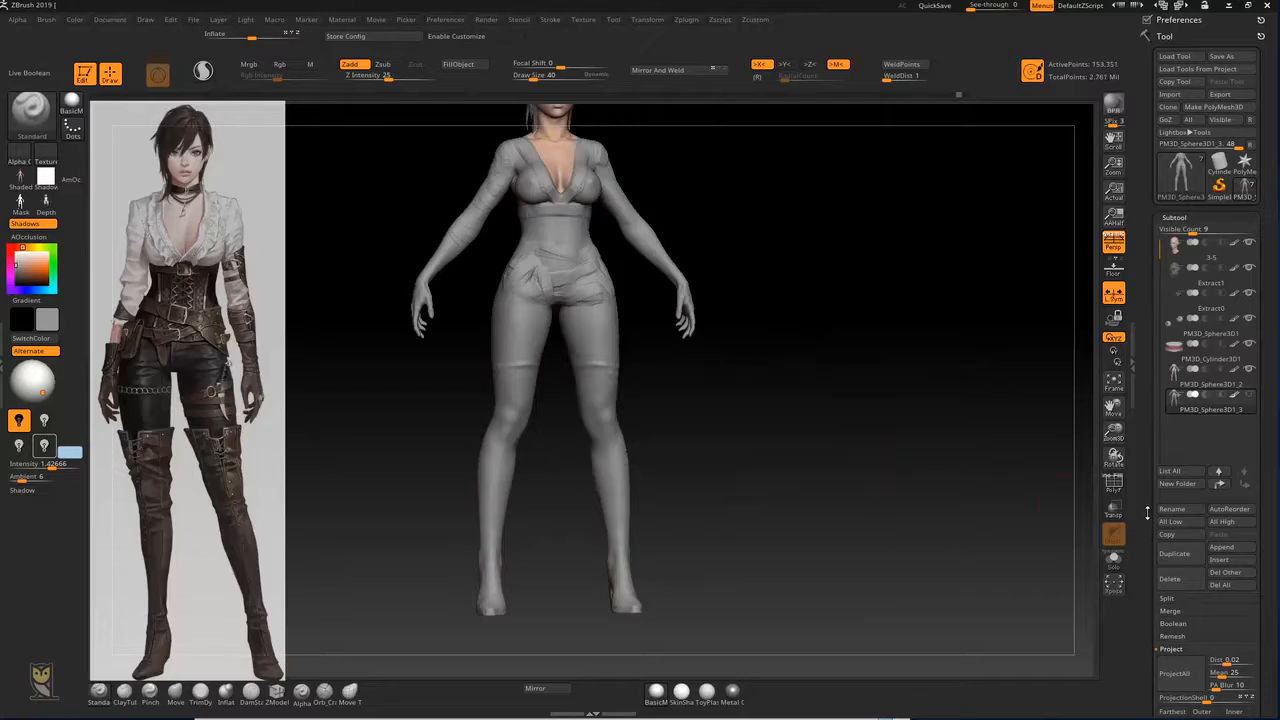
drag(1145, 507, 1145, 339)
alt+drag(871, 377, 975, 495)
shift+drag(772, 358, 788, 436)
shift+drag(922, 330, 940, 316)
alt+drag(503, 360, 909, 200)
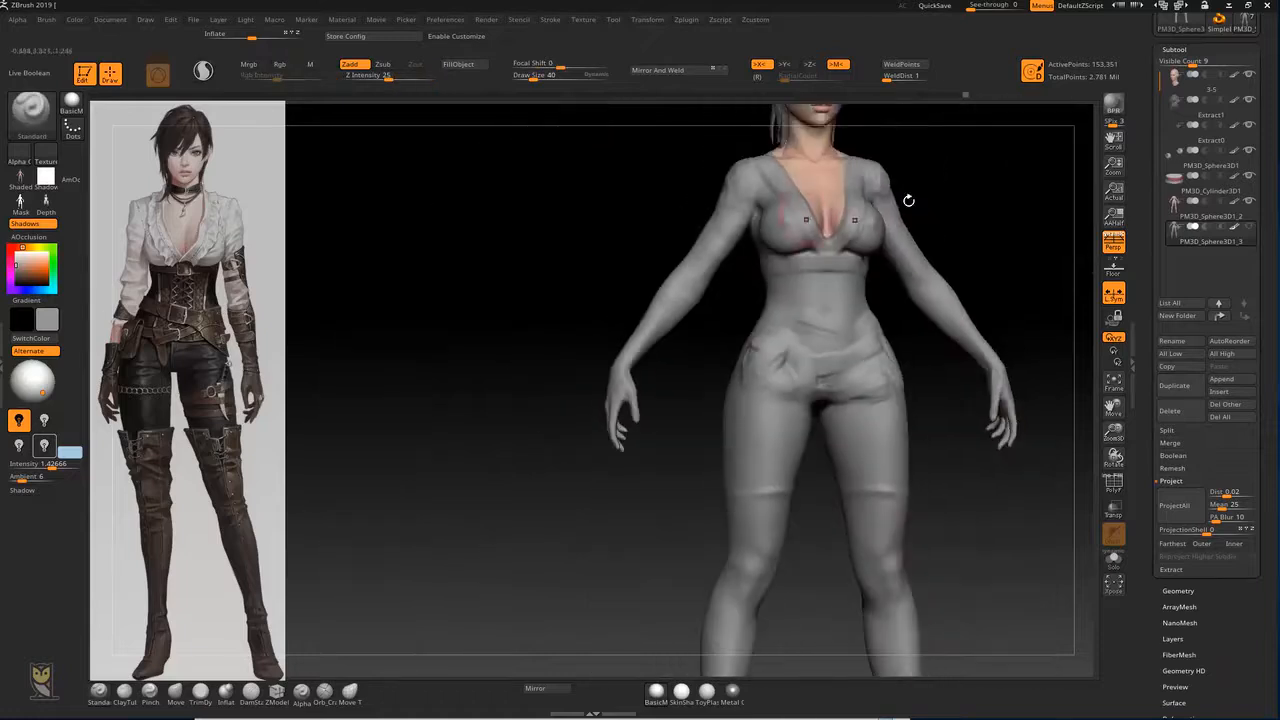
Step: Smooth the clothing over the bust, soften the breast tips on the underlying body subtool, and reselect the clothing copy
shift+drag(995, 182, 860, 420)
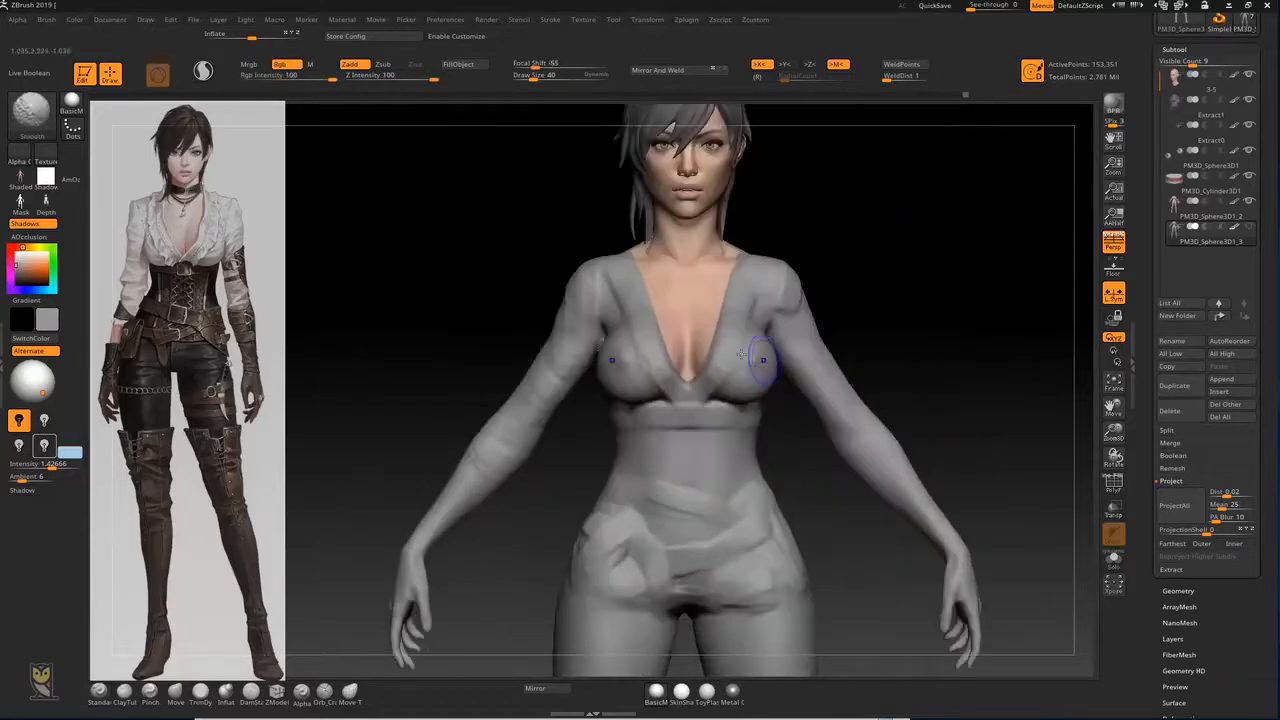
drag(875, 304, 872, 345)
alt+click(702, 323)
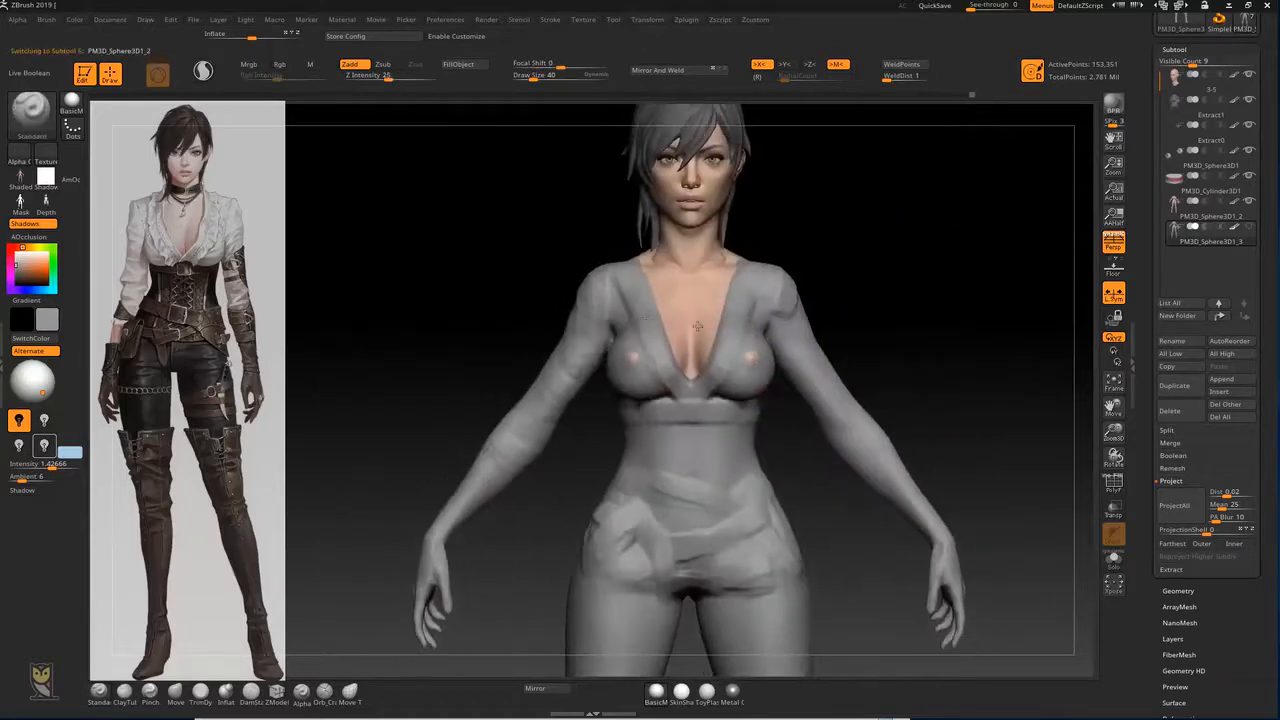
shift+drag(742, 356, 753, 362)
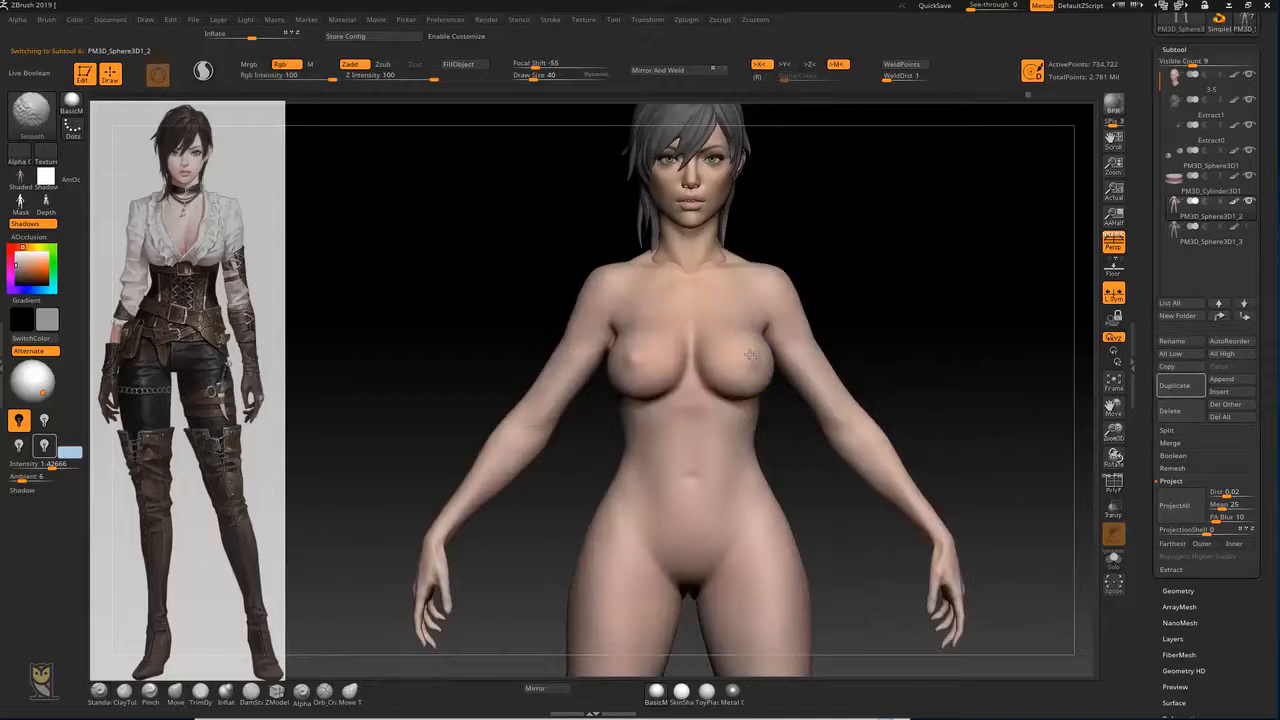
click(1212, 234)
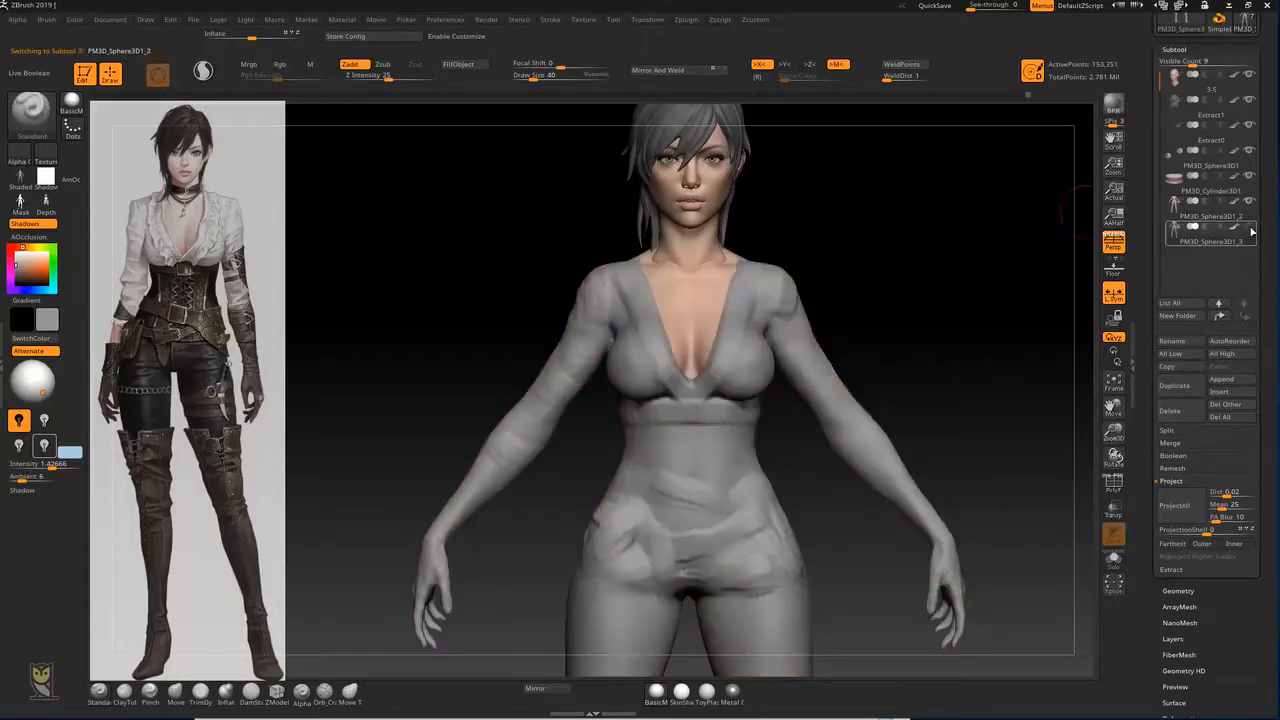
Step: Smooth the clothing's bust and swell it with the Inflat brush until it covers the body underneath
shift+drag(746, 364, 752, 357)
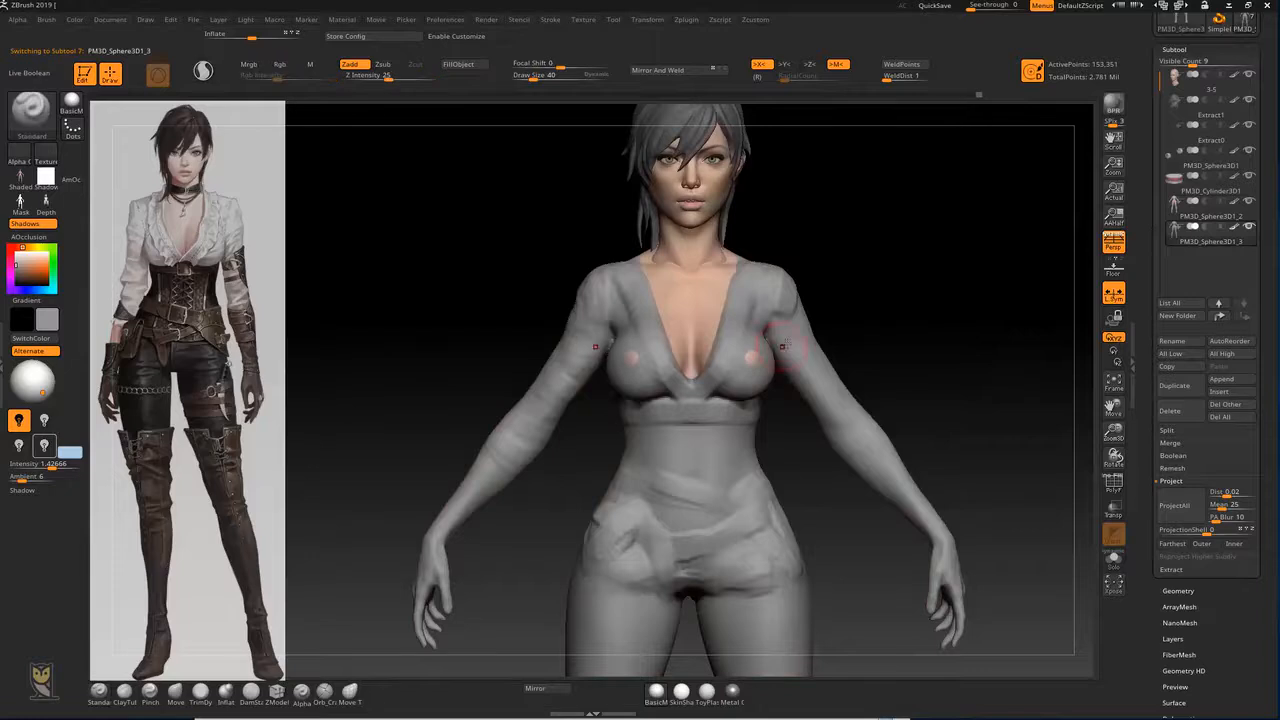
drag(891, 296, 889, 286)
key(b)
key(i)
key(n)
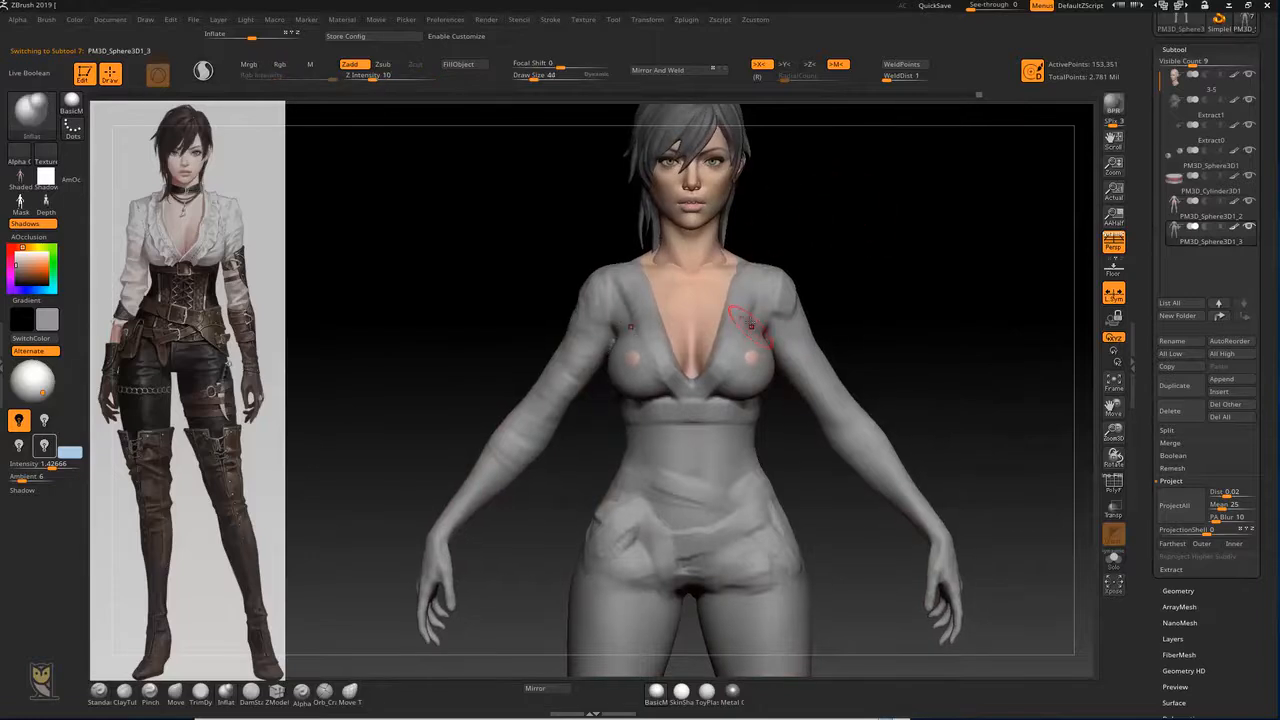
alt+drag(863, 269, 846, 232)
Step: Build up a raised ruffle band along both sides of the V-neckline with the ClayTubes brush
key(b)
key(d)
key(s)
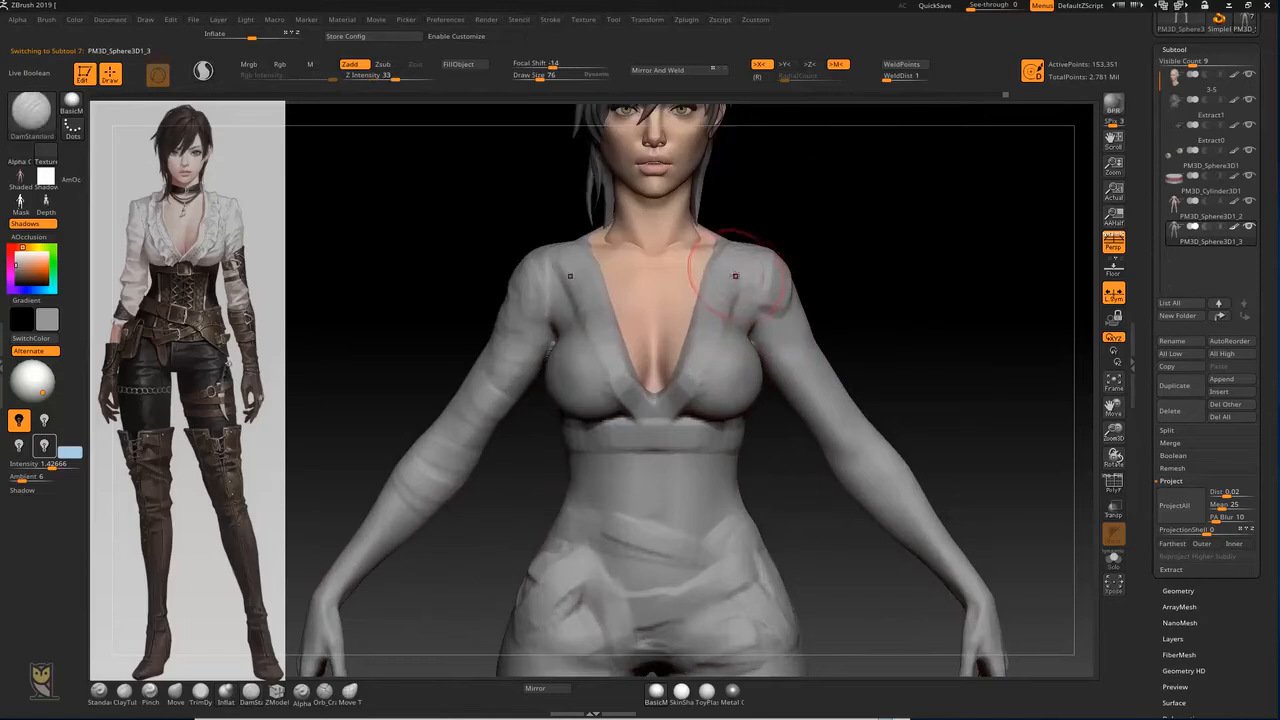
key(b)
key(c)
key(t)
mouse_move(741, 250)
mouse_down()
mouse_move(765, 275)
mouse_move(725, 282)
mouse_move(702, 385)
mouse_move(678, 414)
mouse_move(710, 352)
mouse_up()
mouse_move(850, 196)
mouse_down()
mouse_move(848, 214)
mouse_move(732, 282)
mouse_up()
Step: Carve creases into the neckline ruffle across the bust with the DamStandard brush at intensity 33
key(b)
key(d)
key(s)
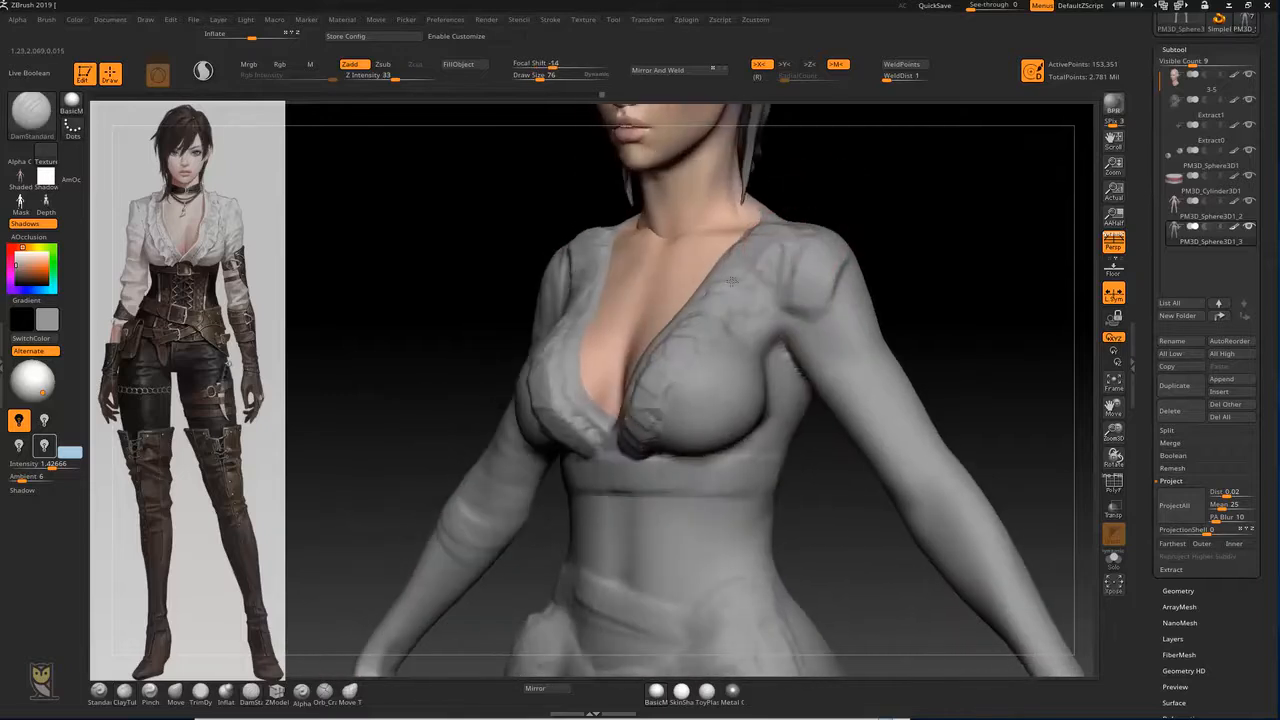
drag(666, 360, 630, 450)
alt+drag(957, 253, 955, 283)
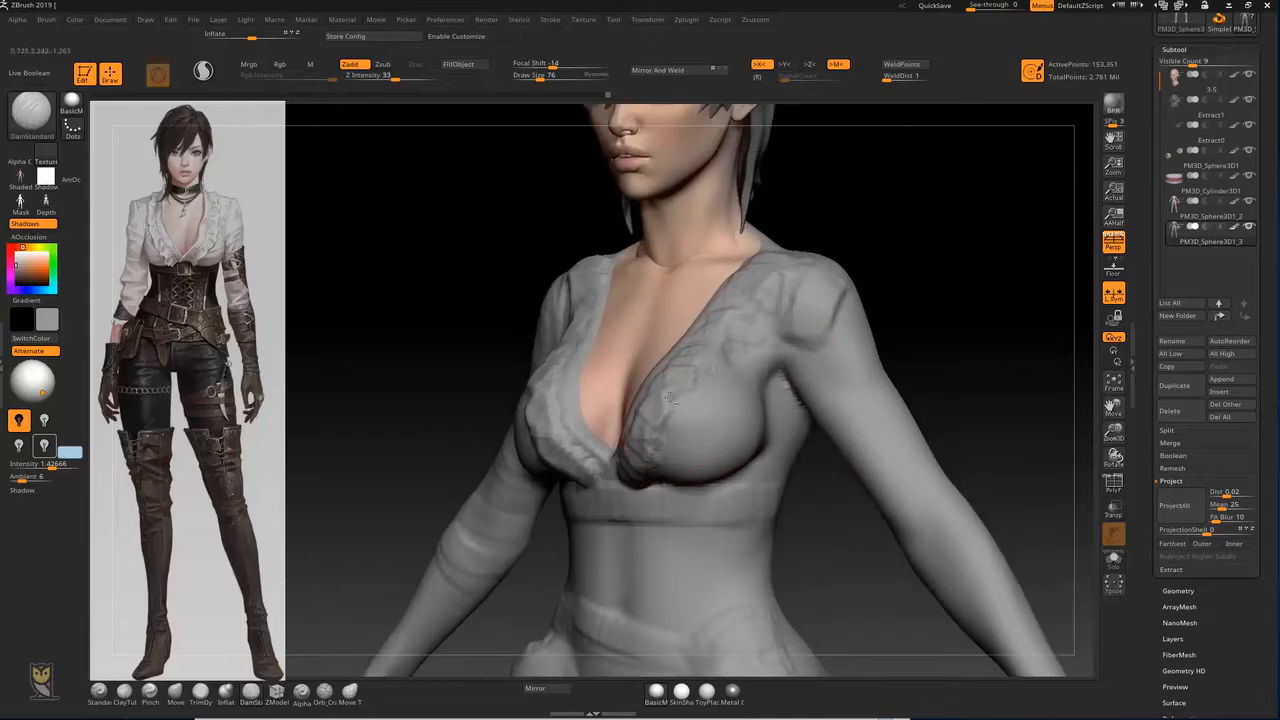
mouse_move(936, 208)
mouse_down()
mouse_move(909, 191)
mouse_move(871, 200)
mouse_up()
Step: Pull the neckline ruffle's edges into a wavy outline from bust to shoulder, using the Move brush at draw size 56
key(b)
key(t)
key(d)
mouse_move(951, 246)
mouse_down()
mouse_move(899, 210)
mouse_move(890, 248)
mouse_up()
key(b)
key(m)
key(v)
drag(721, 288, 715, 286)
key(bracketleft)
drag(843, 236, 778, 260)
mouse_move(686, 382)
mouse_down()
mouse_move(704, 375)
mouse_move(684, 351)
mouse_up()
drag(878, 249, 780, 262)
mouse_move(758, 322)
mouse_down()
mouse_move(748, 316)
mouse_move(776, 312)
mouse_move(778, 292)
mouse_move(831, 270)
mouse_up()
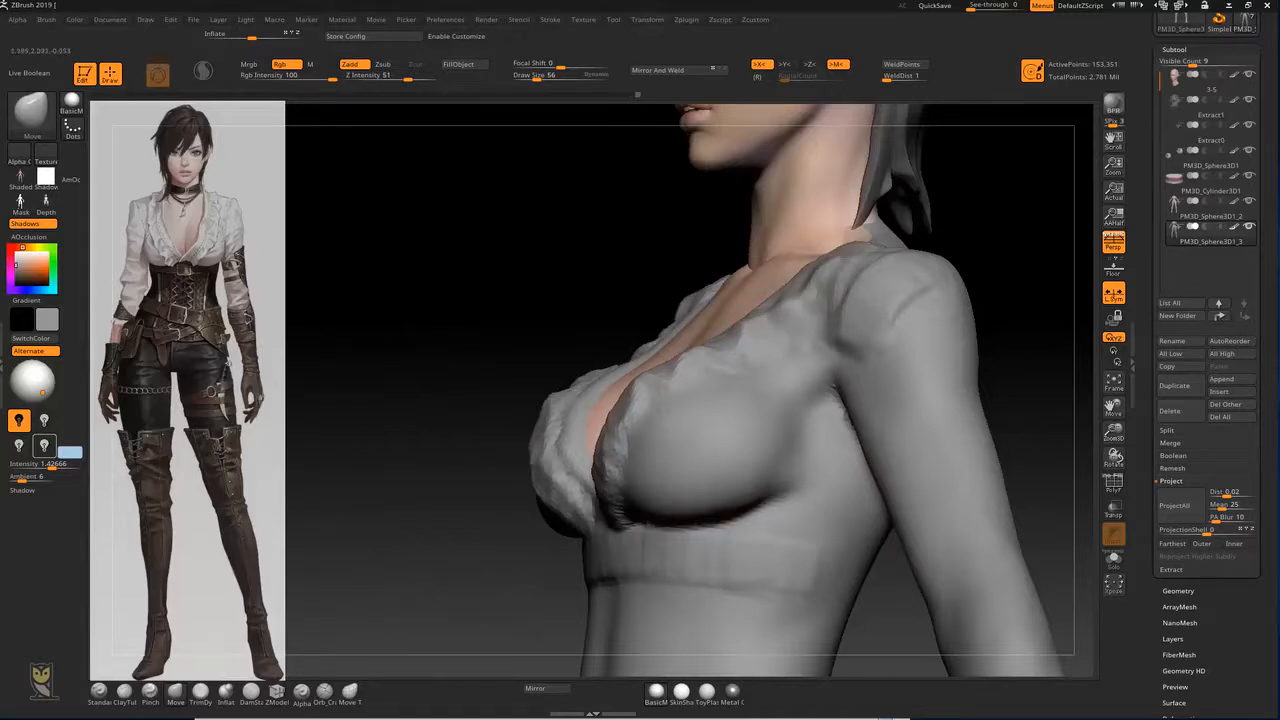
mouse_move(989, 212)
mouse_down()
mouse_move(876, 250)
mouse_move(935, 203)
mouse_up()
Step: Add volume to the ruffle over the shoulders and down to the neckline's point with the Standard and ClayTubes brushes
mouse_move(706, 201)
alt+mouse_down()
mouse_move(570, 275)
mouse_move(767, 318)
alt+mouse_up()
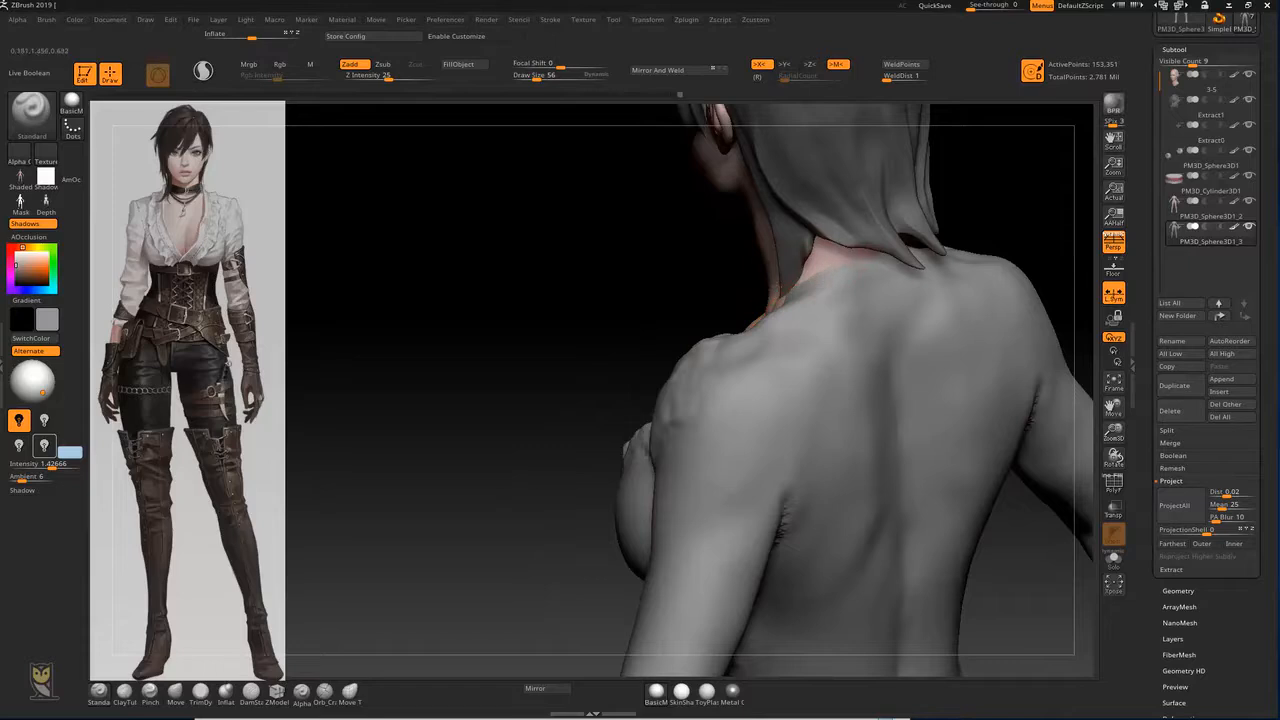
drag(845, 262, 838, 266)
drag(803, 314, 865, 340)
key(b)
key(c)
key(t)
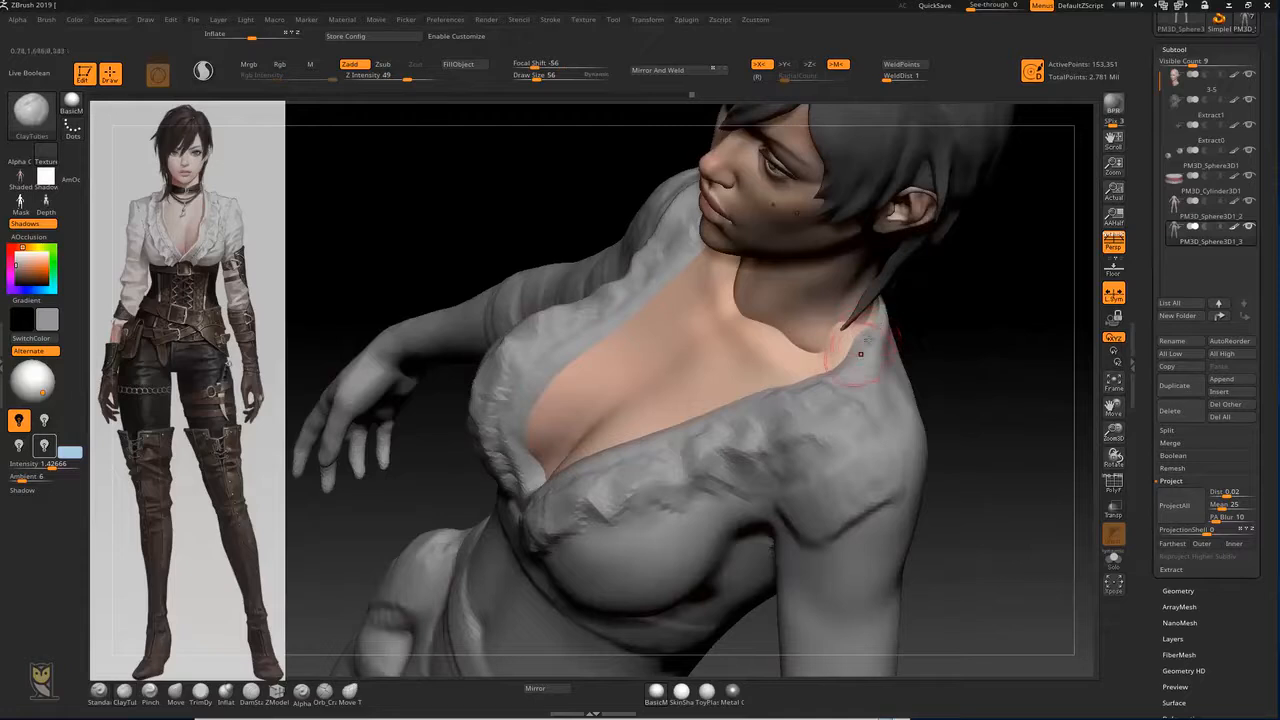
drag(949, 329, 982, 336)
mouse_move(804, 397)
mouse_down()
mouse_move(835, 385)
mouse_move(692, 415)
mouse_up()
drag(372, 398, 410, 430)
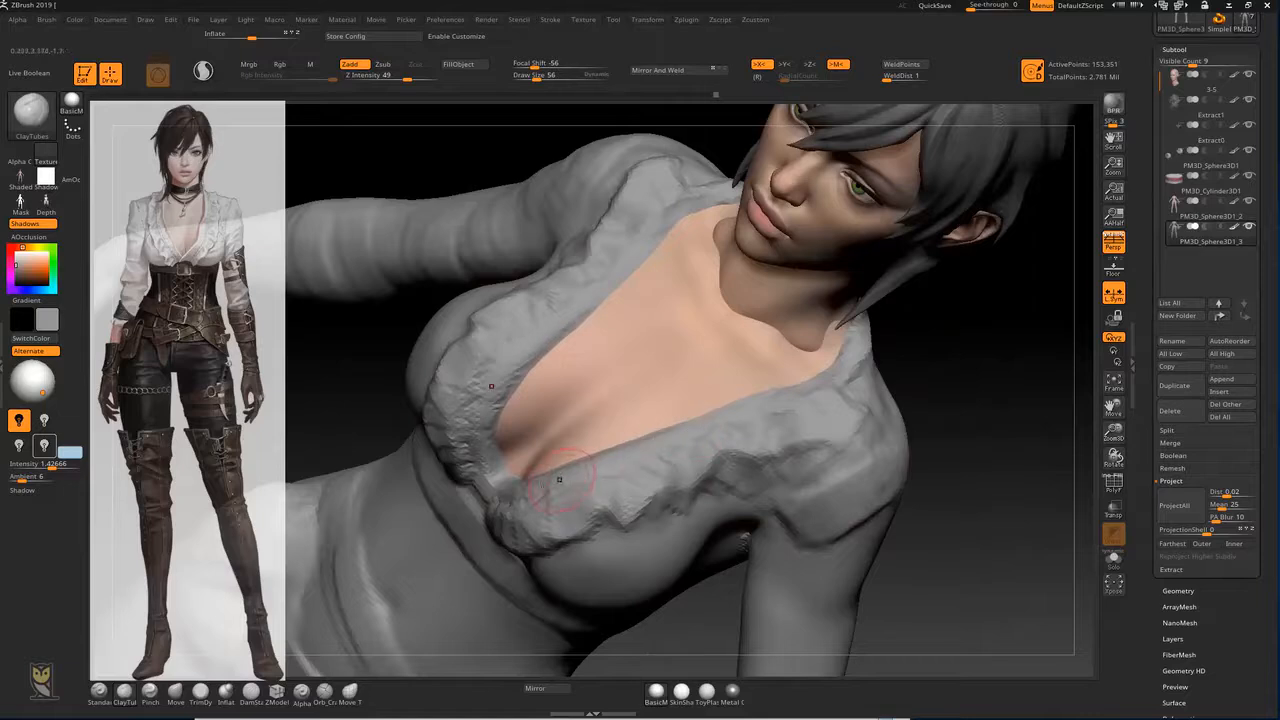
drag(1040, 307, 998, 219)
Step: Reshape the ruffle with the Move brush and sculpt pronounced folds along the neckline with the Standard brush at draw size 72
key(b)
key(m)
key(v)
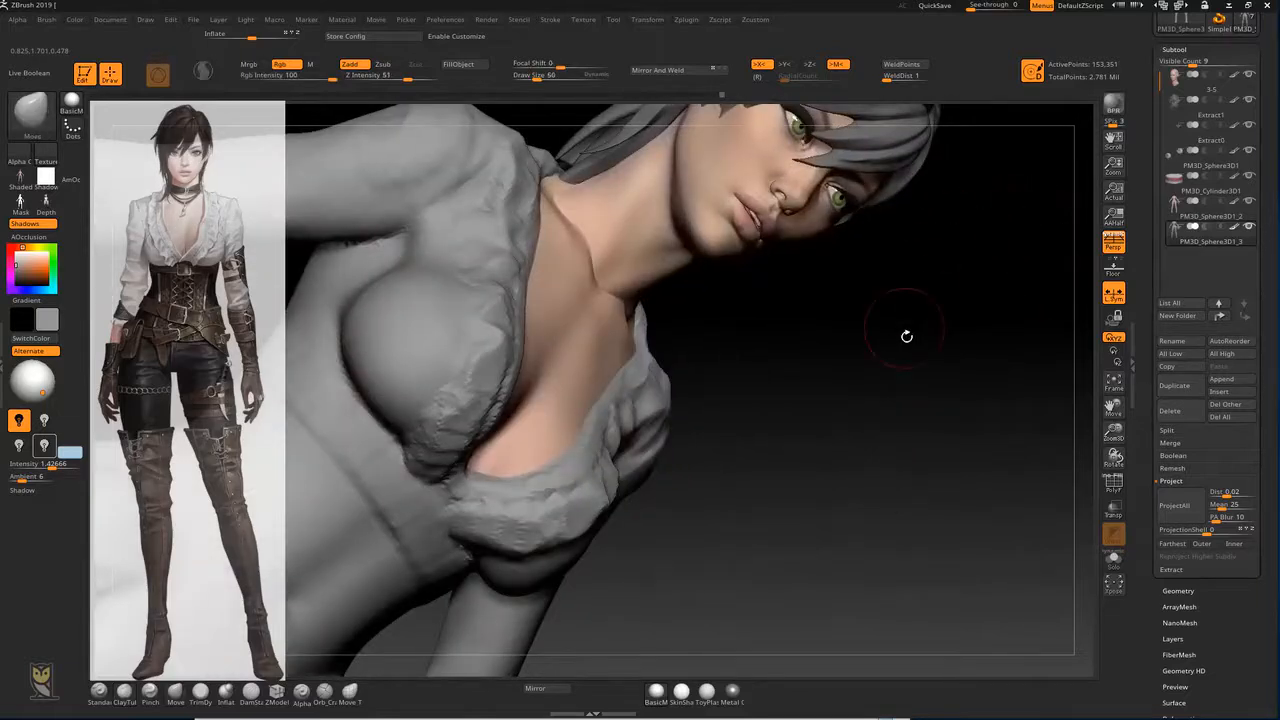
mouse_move(873, 363)
mouse_down()
mouse_move(888, 443)
mouse_move(760, 449)
mouse_move(567, 419)
mouse_move(560, 387)
mouse_up()
key(b)
key(s)
key(t)
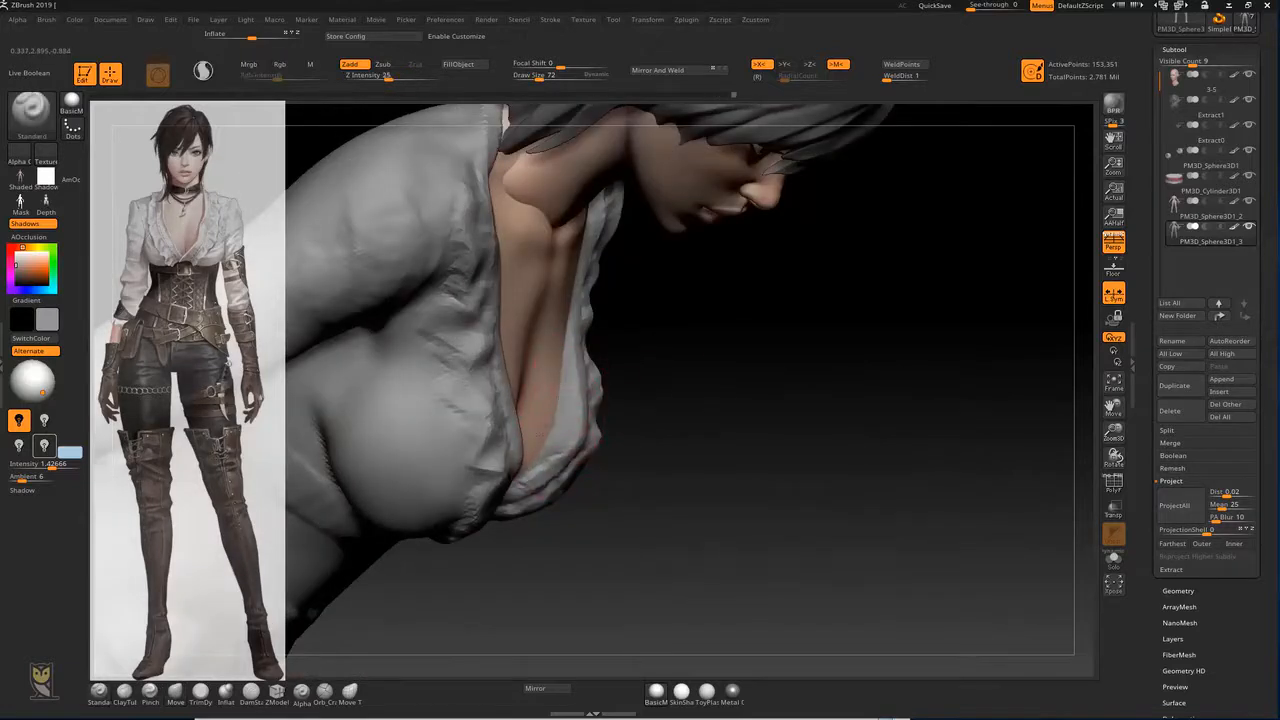
mouse_move(749, 360)
mouse_down()
mouse_move(686, 306)
mouse_move(600, 320)
mouse_move(560, 370)
mouse_move(571, 344)
mouse_up()
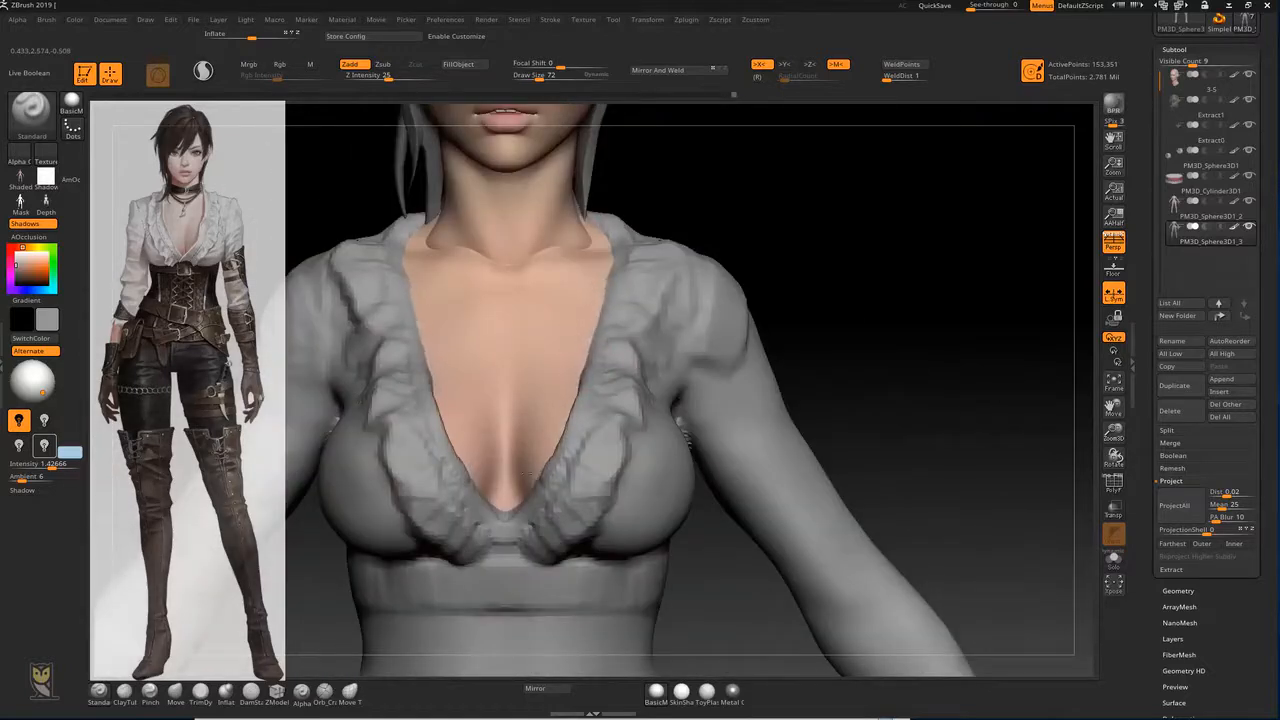
mouse_move(845, 209)
alt+mouse_down()
mouse_move(843, 112)
mouse_move(864, 223)
alt+mouse_up()
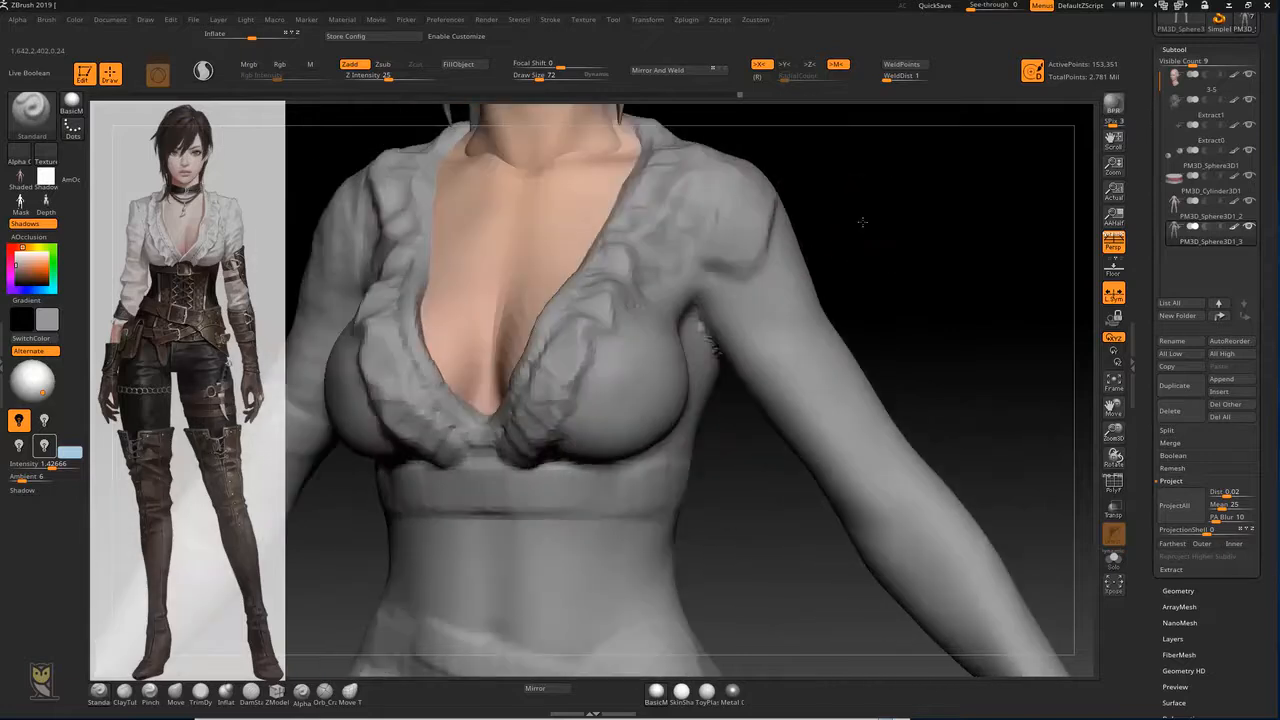
drag(734, 444, 756, 440)
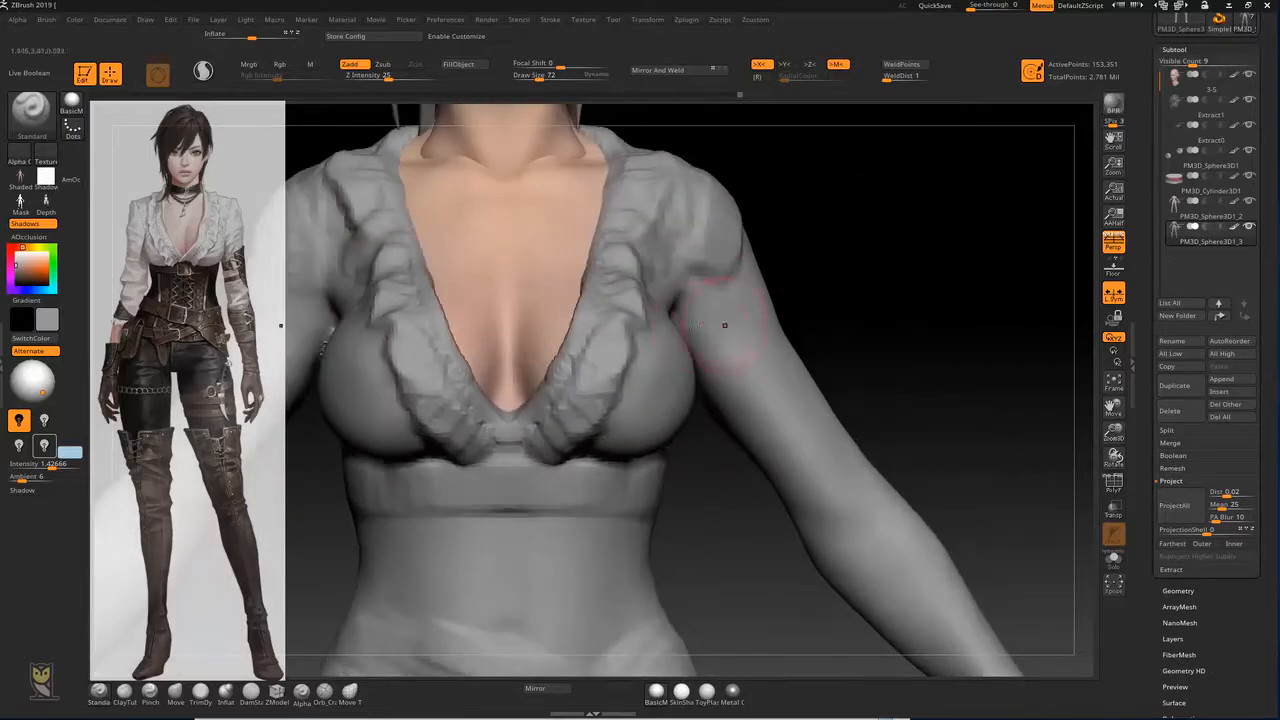
Step: Push the upper ruffle's outer edges outward beside both shoulders with the Move brush at draw size 72
key(b)
key(m)
key(v)
mouse_move(617, 326)
mouse_down()
mouse_move(638, 324)
mouse_move(650, 240)
mouse_move(648, 256)
mouse_up()
drag(648, 212, 656, 202)
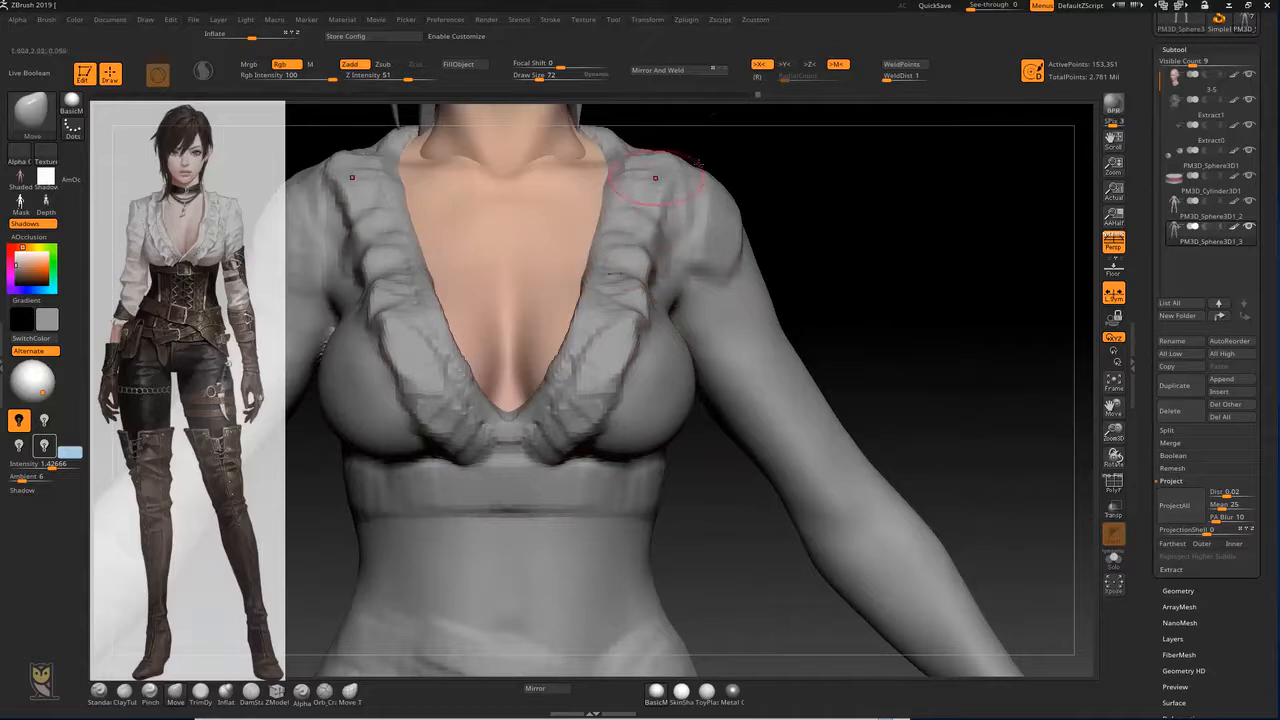
drag(808, 152, 798, 154)
Step: Reinforce the large ruffle folds over the bust with the Standard brush and adjust their shape with the Move brush
key(b)
key(s)
key(t)
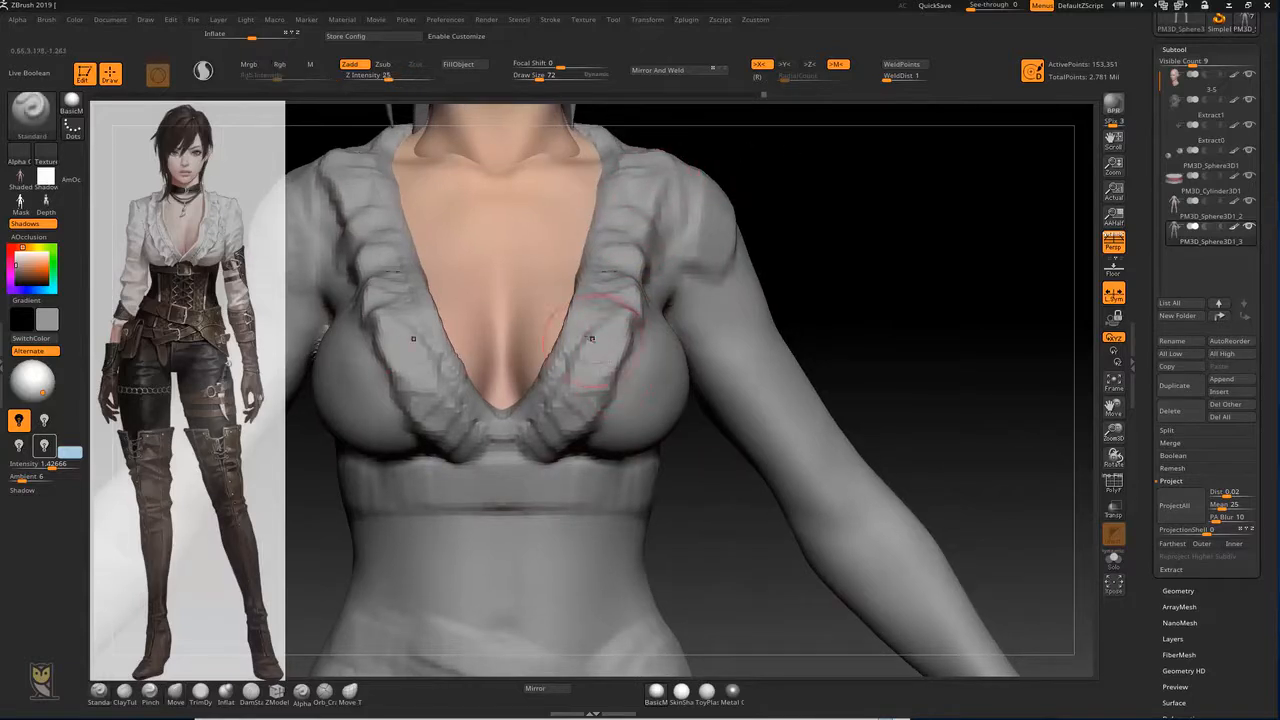
mouse_move(594, 338)
mouse_down()
mouse_move(588, 396)
mouse_move(602, 404)
mouse_up()
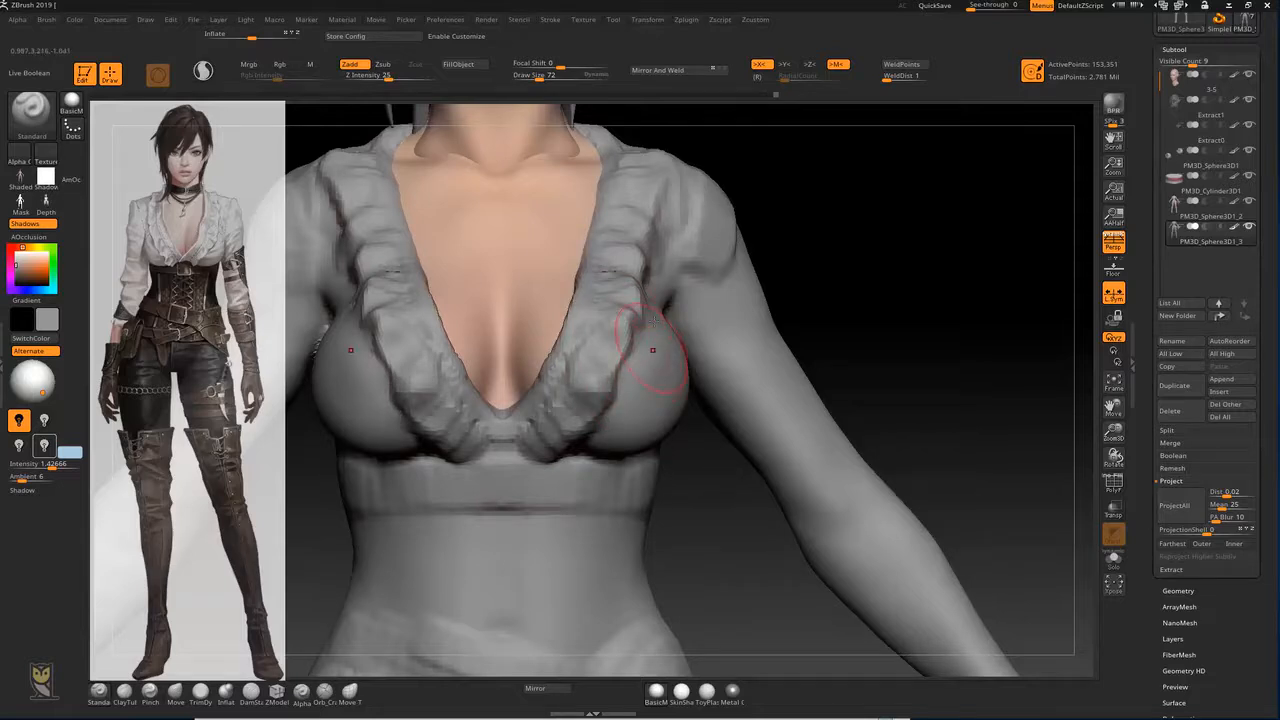
key(b)
key(m)
key(v)
drag(600, 380, 607, 398)
Step: Sculpt deeper folds along the bust and shoulder ruffle with the Standard brush at draw size 60
key(b)
key(s)
key(t)
drag(703, 470, 603, 405)
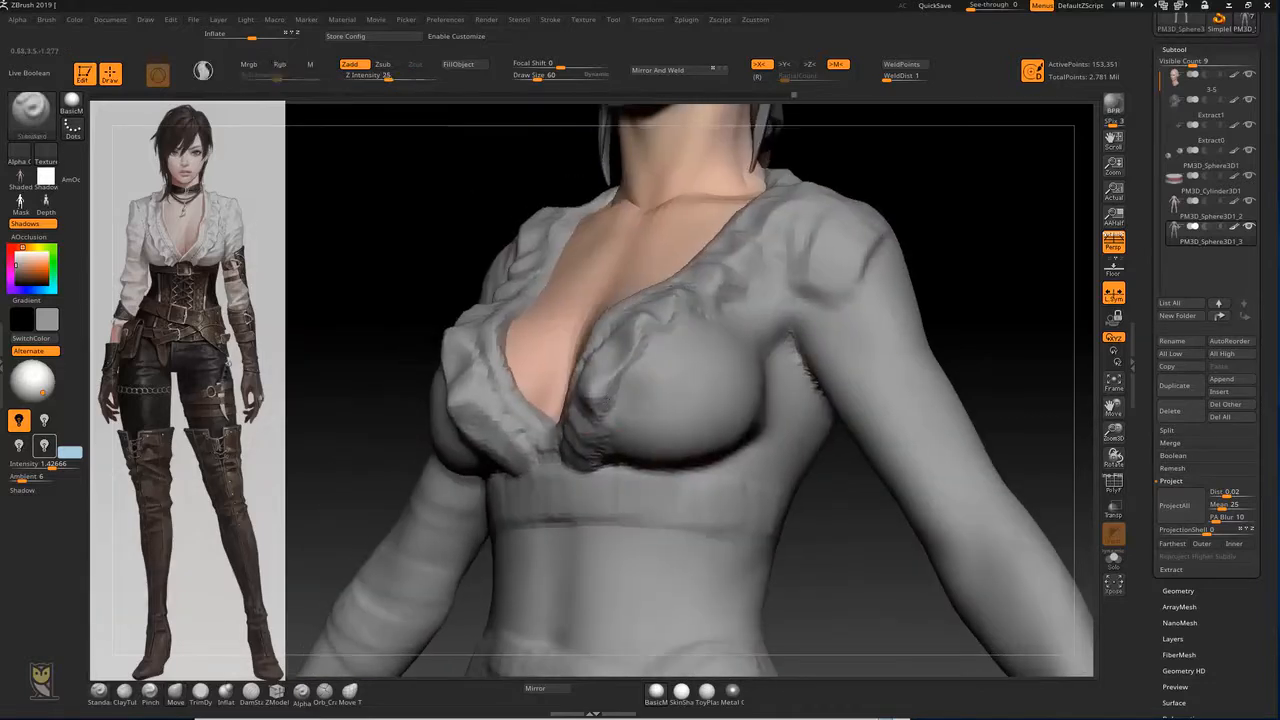
drag(903, 207, 692, 295)
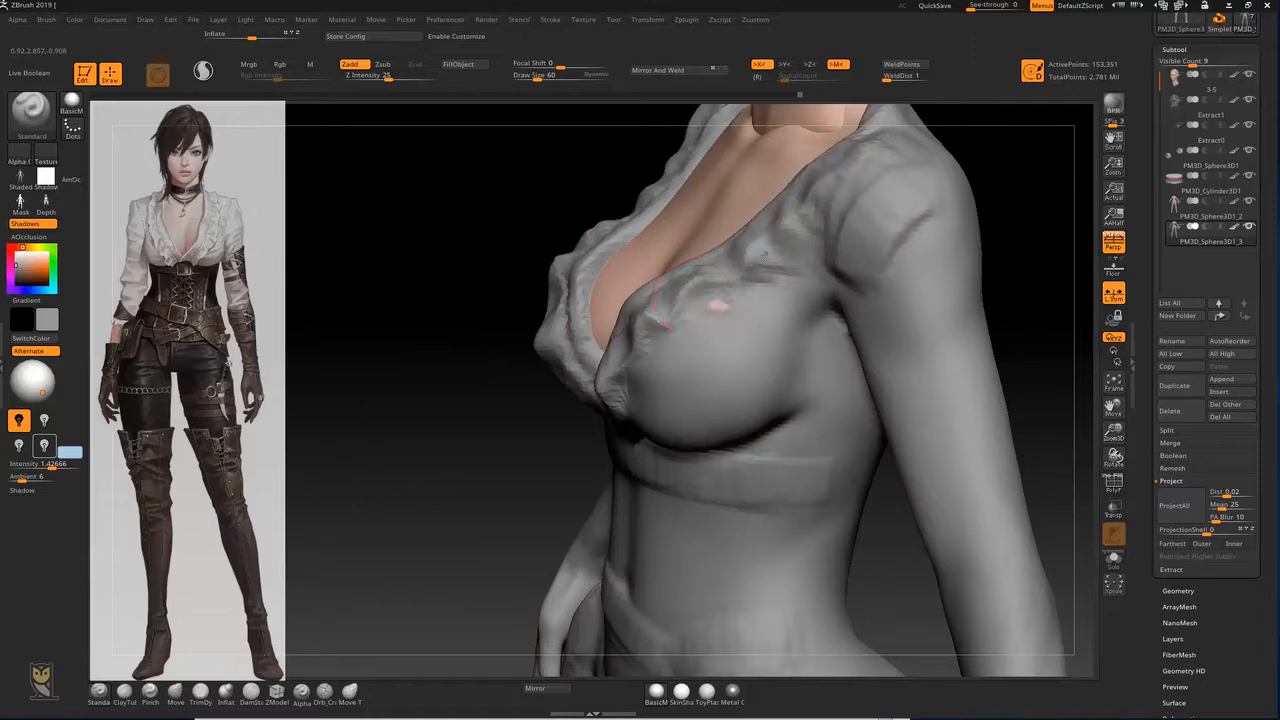
drag(1000, 166, 730, 296)
drag(1034, 187, 931, 226)
alt+drag(940, 272, 877, 267)
drag(955, 230, 866, 318)
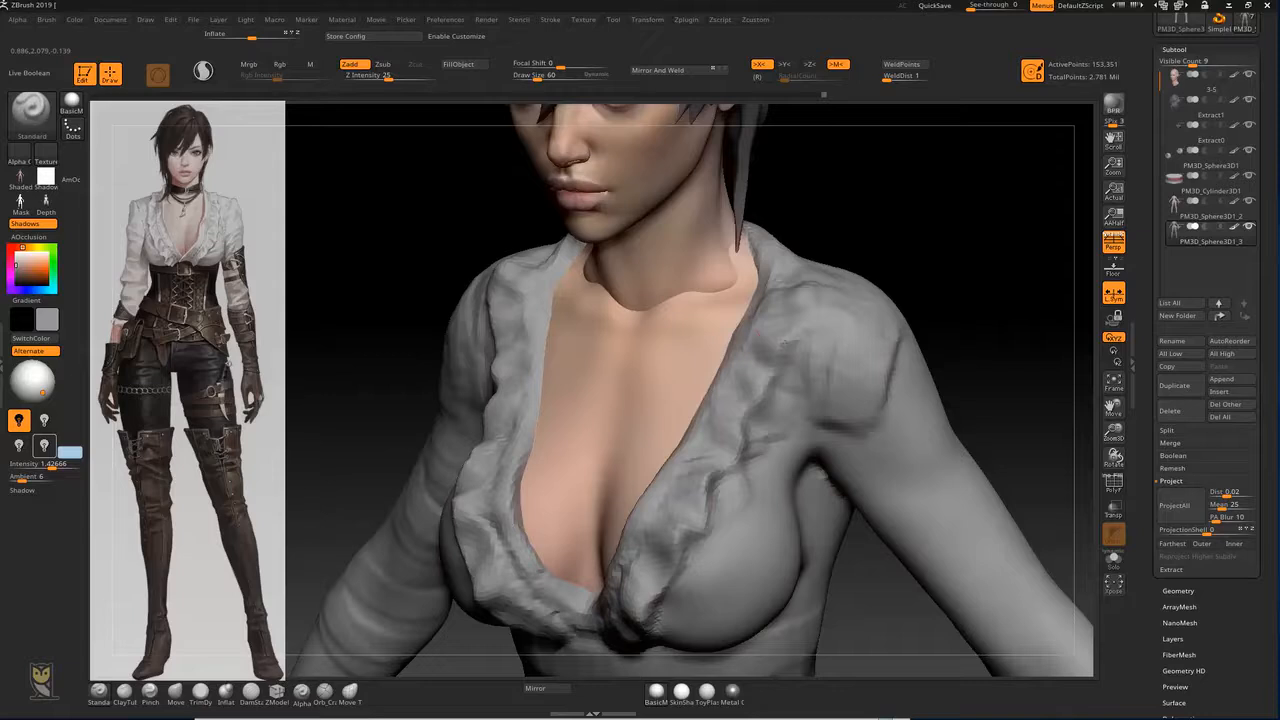
Step: Sharpen the creases between the ruffle folds below the shoulder with the DamStandard brush at draw size 60
mouse_move(752, 392)
mouse_down()
mouse_move(740, 380)
mouse_move(722, 440)
mouse_move(738, 436)
mouse_up()
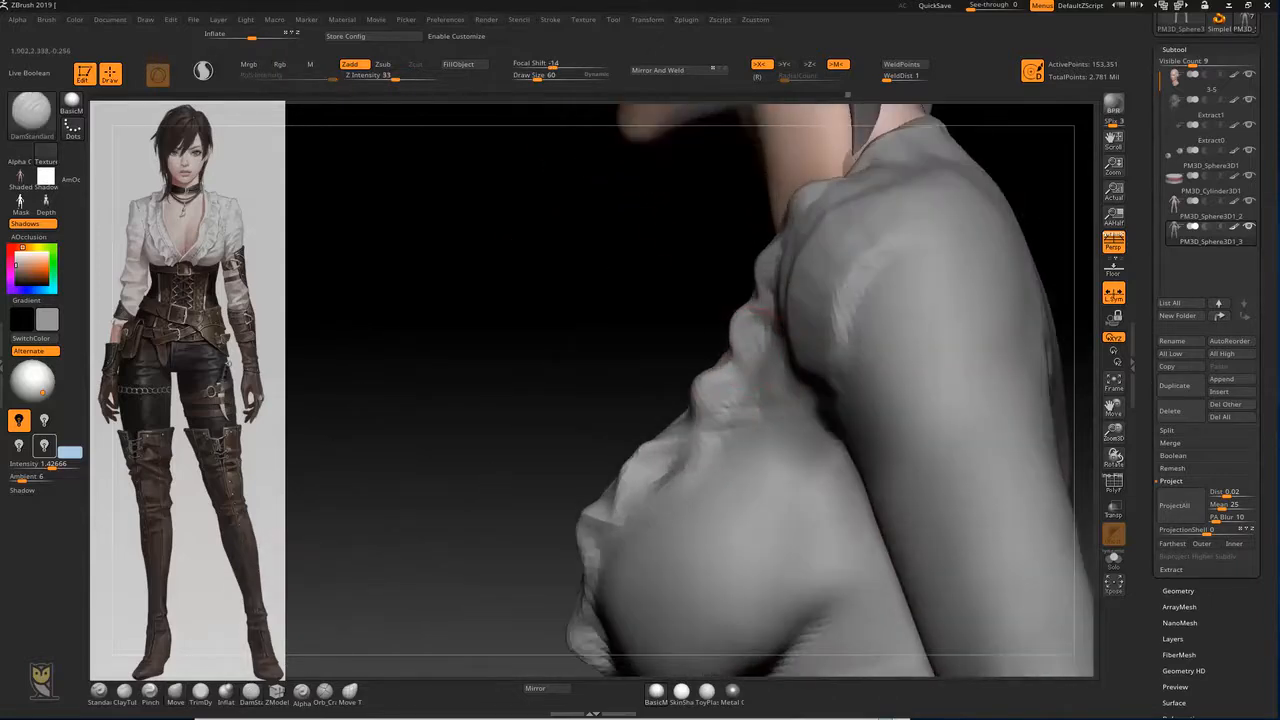
drag(765, 315, 718, 394)
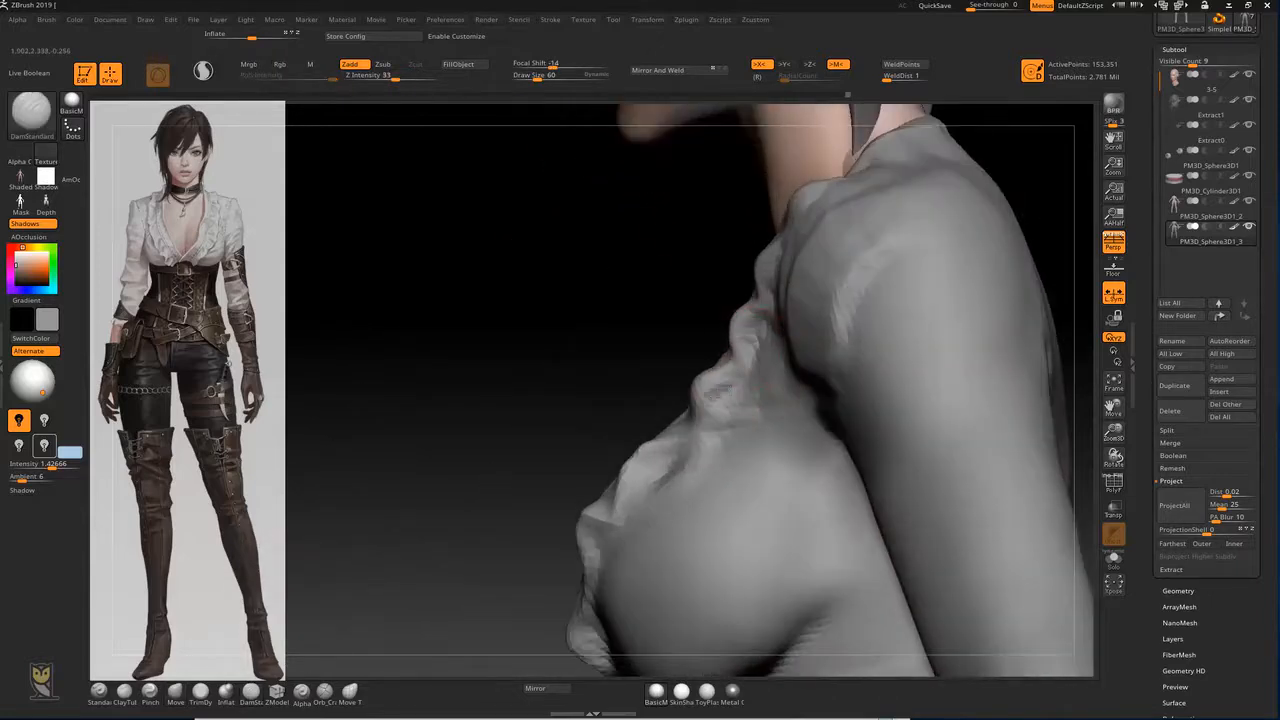
drag(563, 411, 920, 257)
Step: Extend the ruffled collar over the shoulders toward the back of the neck with ClayTubes, smoothing rough strokes
drag(778, 279, 781, 262)
mouse_move(991, 164)
mouse_down()
mouse_move(554, 297)
mouse_move(400, 471)
mouse_move(824, 372)
mouse_up()
mouse_move(887, 288)
mouse_down()
mouse_move(857, 325)
mouse_move(908, 246)
mouse_move(936, 160)
mouse_up()
mouse_move(387, 343)
mouse_down()
mouse_move(557, 315)
mouse_move(440, 330)
mouse_up()
key(2)
mouse_move(800, 378)
mouse_down()
mouse_move(820, 320)
mouse_move(857, 286)
mouse_move(834, 352)
mouse_move(796, 376)
mouse_up()
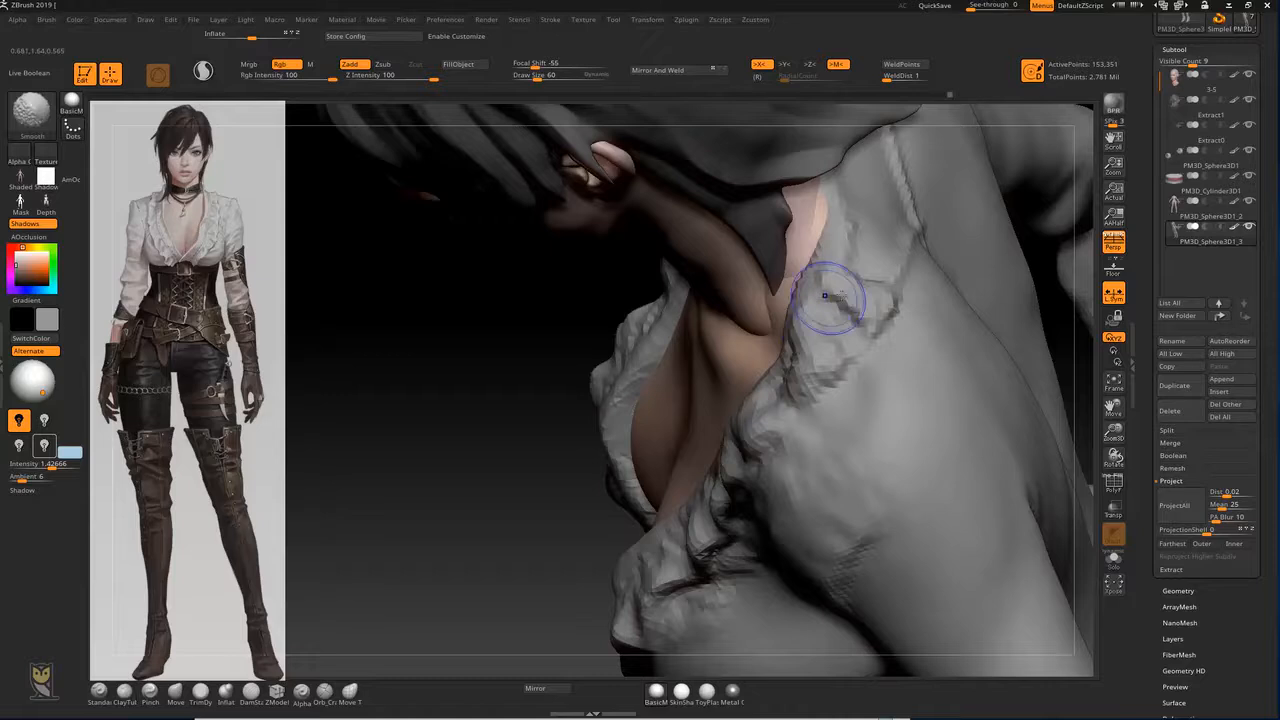
mouse_move(471, 437)
mouse_down()
mouse_move(614, 357)
mouse_move(549, 370)
mouse_move(622, 352)
mouse_up()
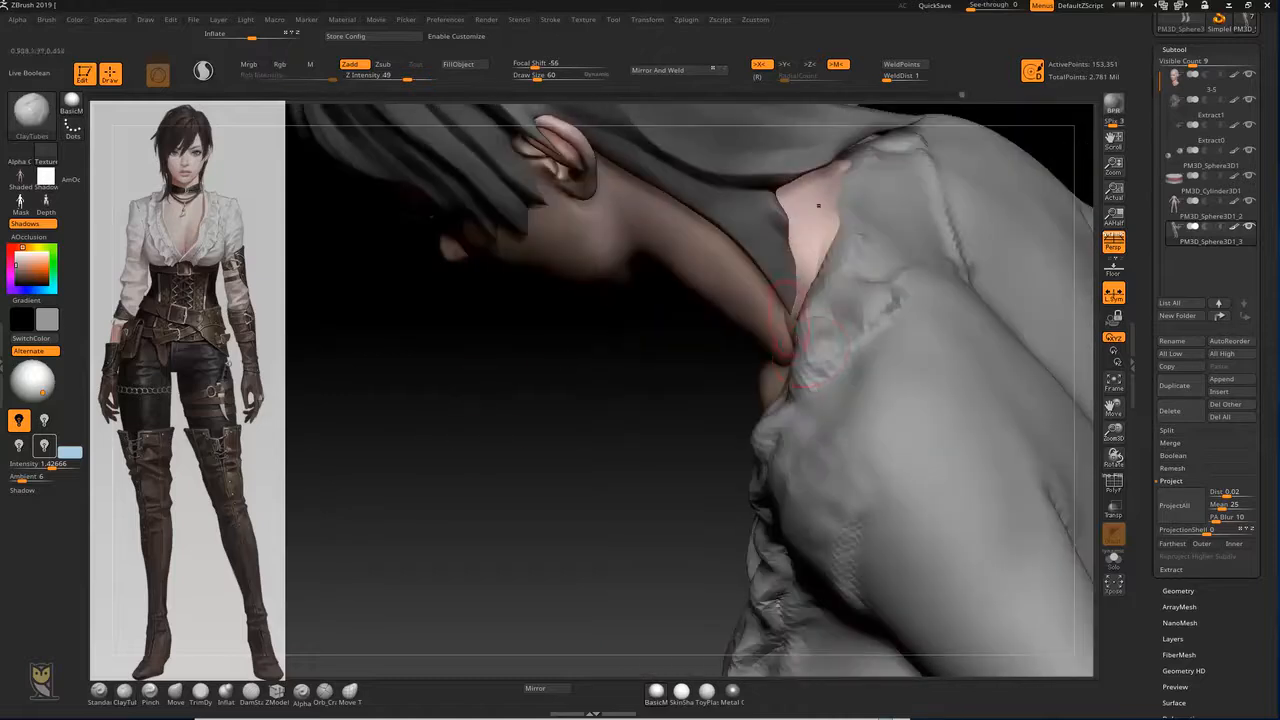
Step: Carve the collar's border across the upper back to a central point with the DamStandard brush
key(b)
key(d)
key(s)
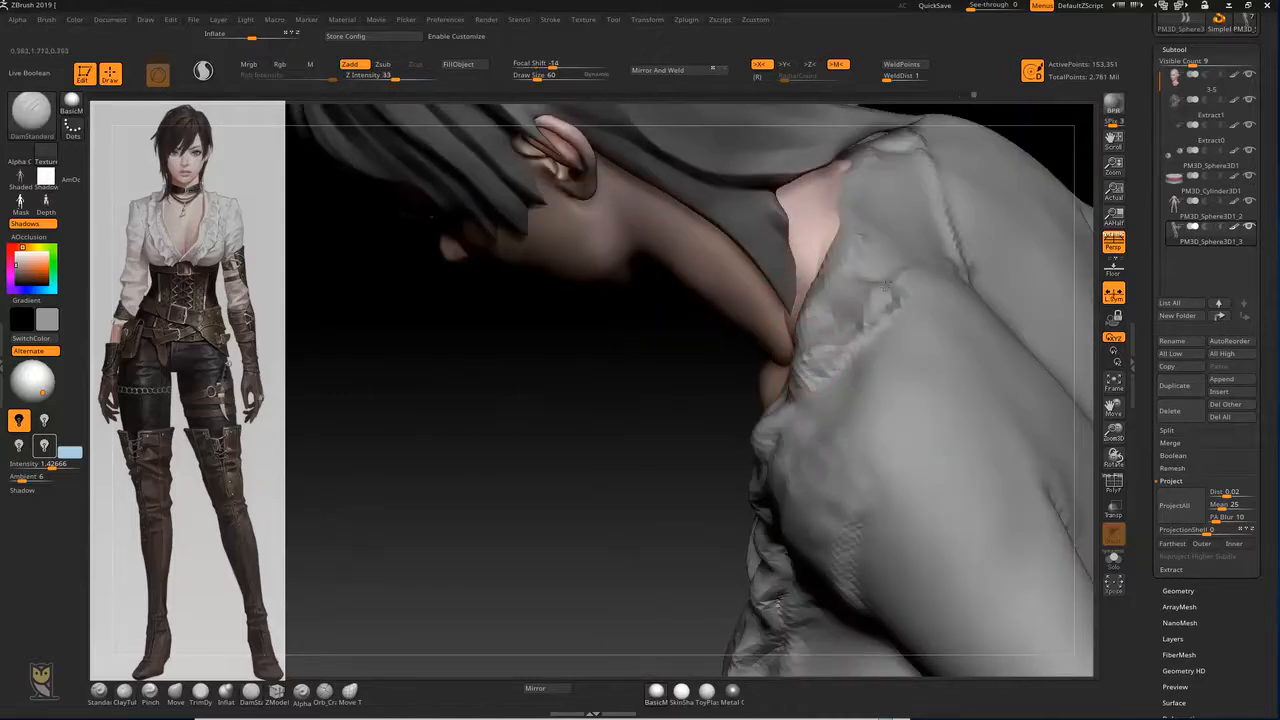
mouse_move(600, 440)
mouse_down()
mouse_move(600, 391)
mouse_move(515, 459)
mouse_move(814, 286)
mouse_up()
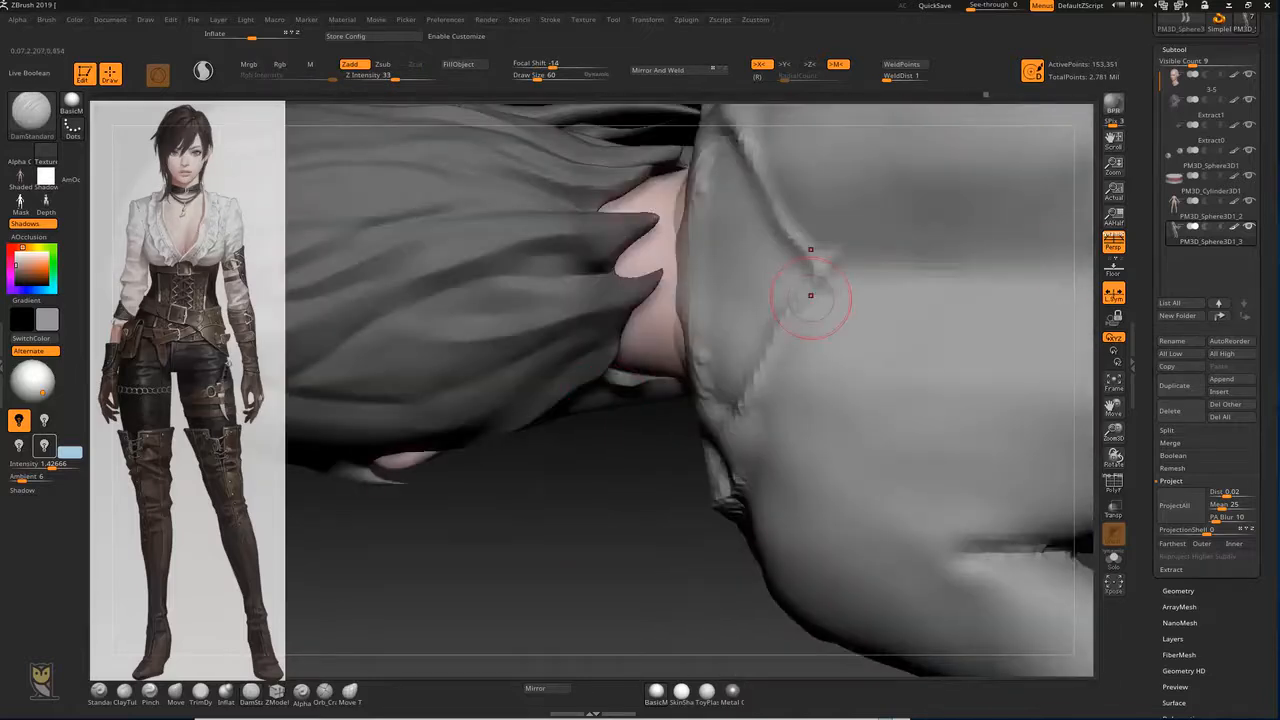
mouse_move(614, 619)
mouse_down()
mouse_move(640, 550)
mouse_move(686, 491)
mouse_move(862, 308)
mouse_move(1017, 196)
mouse_move(945, 132)
mouse_up()
Step: Pull the collar's edge into shape around the nape and sides of the neck with the Move brush
key(b)
key(m)
key(v)
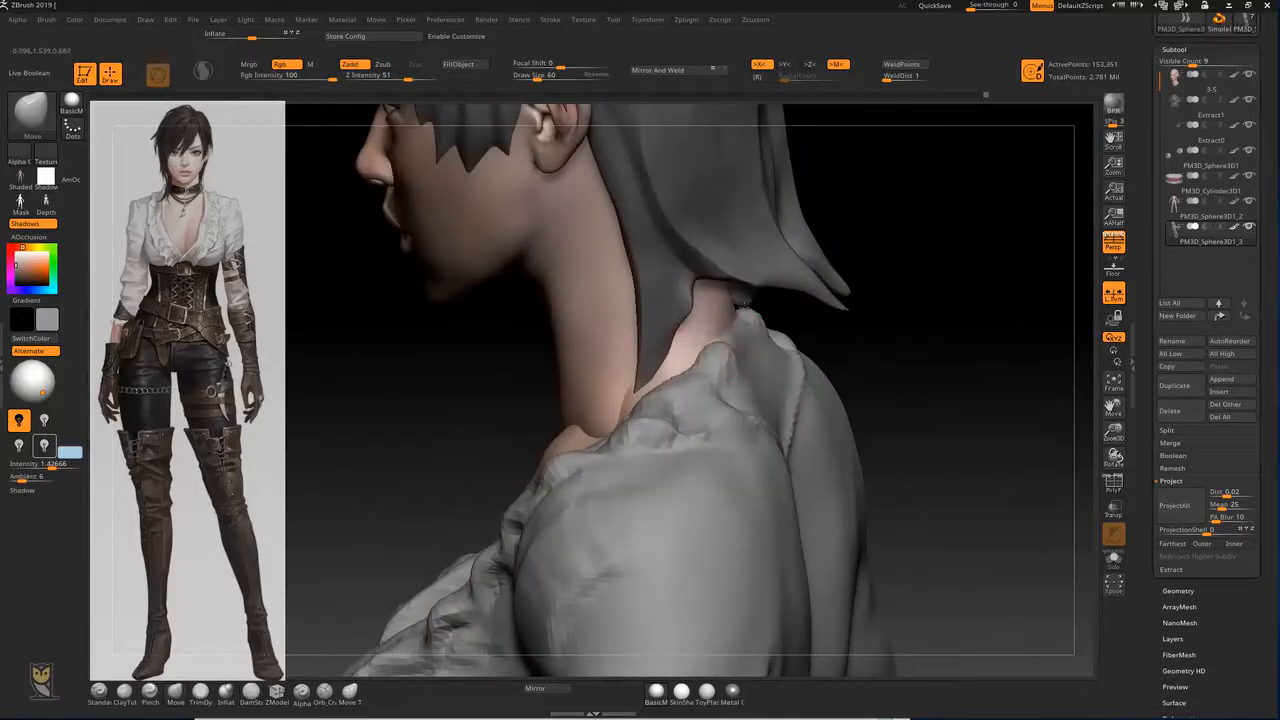
mouse_move(931, 277)
mouse_down()
mouse_move(903, 278)
mouse_move(814, 343)
mouse_up()
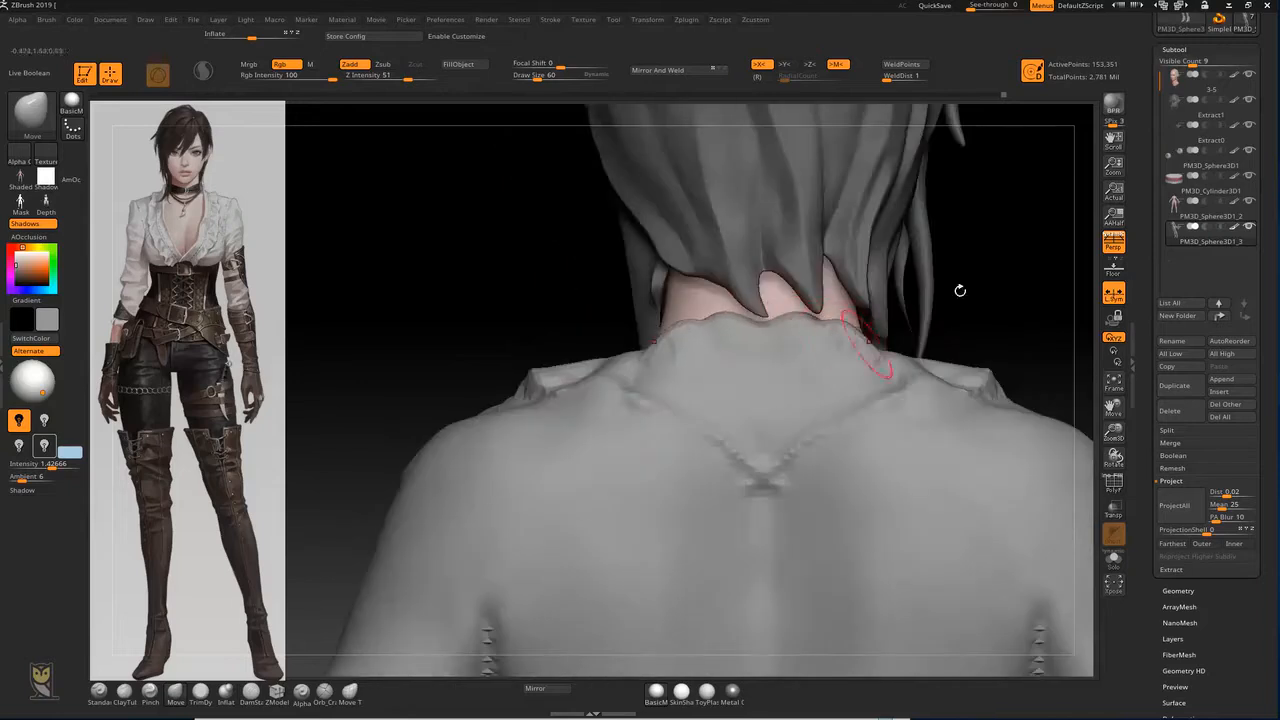
drag(946, 298, 862, 315)
mouse_move(604, 377)
mouse_down()
mouse_move(594, 363)
mouse_move(508, 362)
mouse_up()
mouse_move(922, 380)
mouse_down()
mouse_move(910, 349)
mouse_move(935, 400)
mouse_up()
Step: Refine the wavy ruffle edge along the front neckline with the Move brush, then with the Standard brush
drag(642, 366, 530, 285)
drag(678, 262, 590, 282)
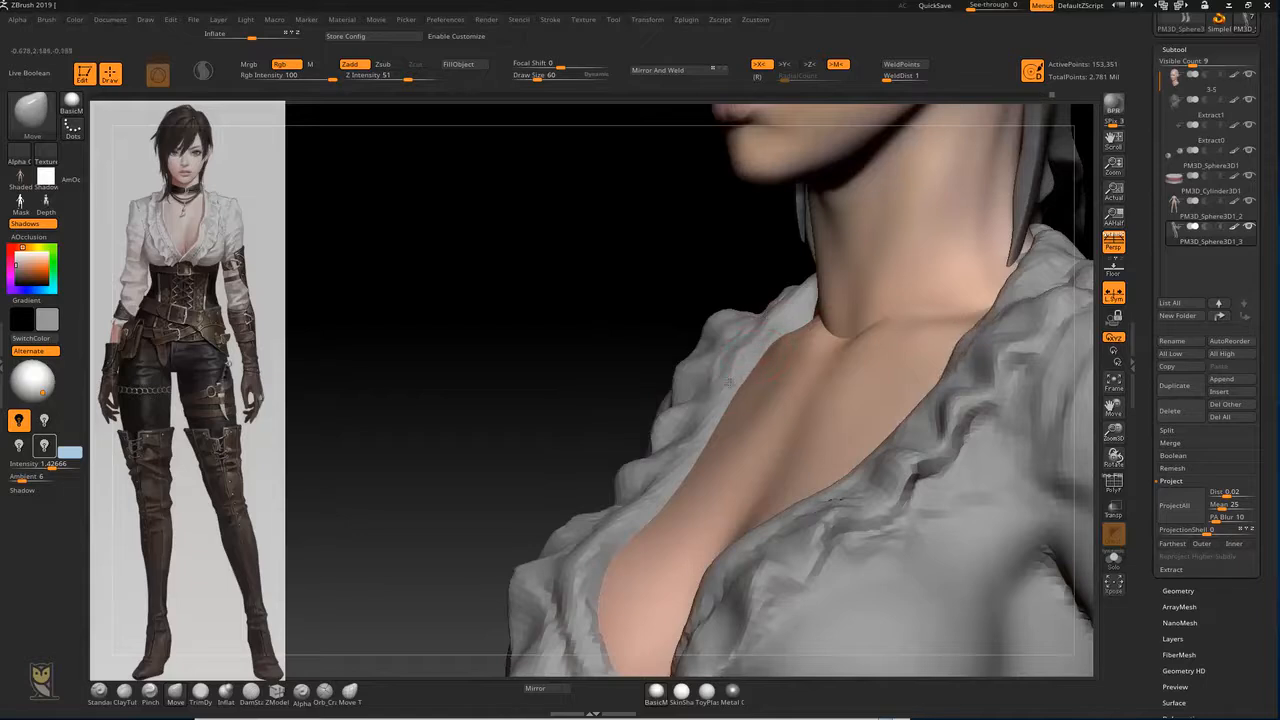
drag(712, 253, 768, 312)
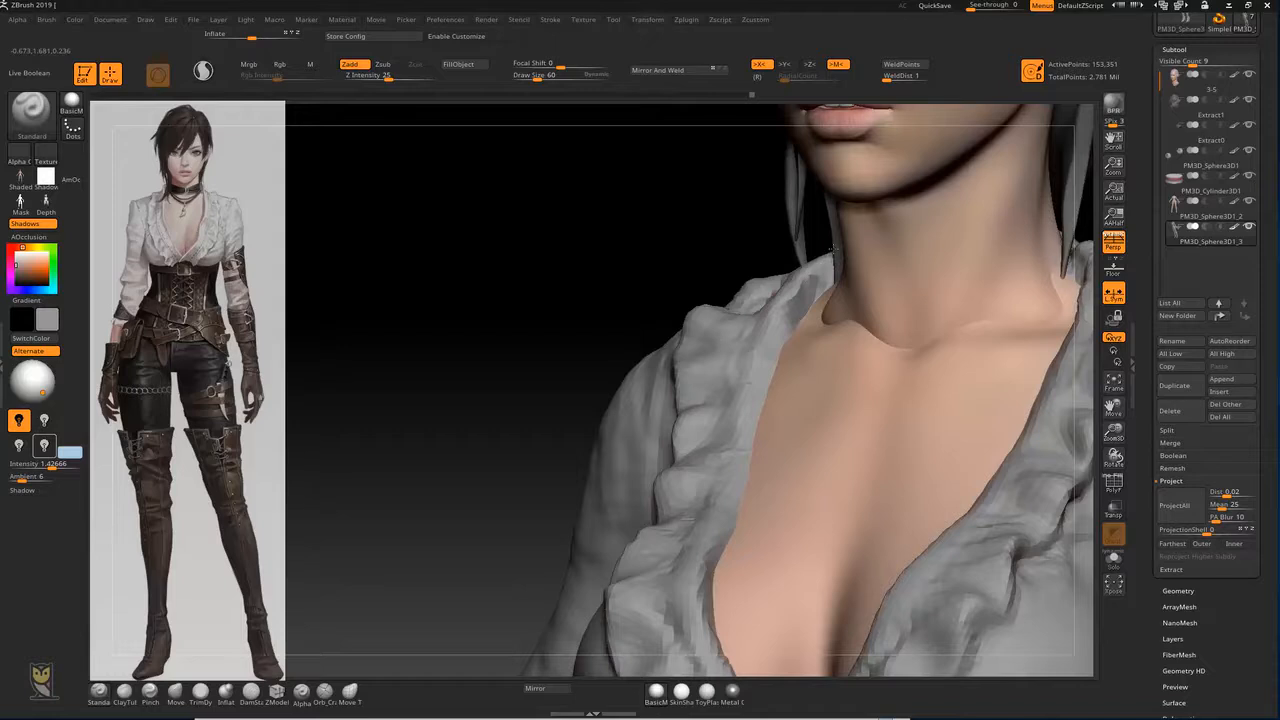
Step: Isolate the clothing copy with Solo and sculpt folds into the collar over the shoulder with the Standard brush
drag(750, 232, 1092, 530)
click(1113, 560)
mouse_move(654, 200)
mouse_down()
mouse_move(845, 328)
mouse_move(802, 346)
mouse_move(770, 441)
mouse_up()
drag(800, 332, 778, 432)
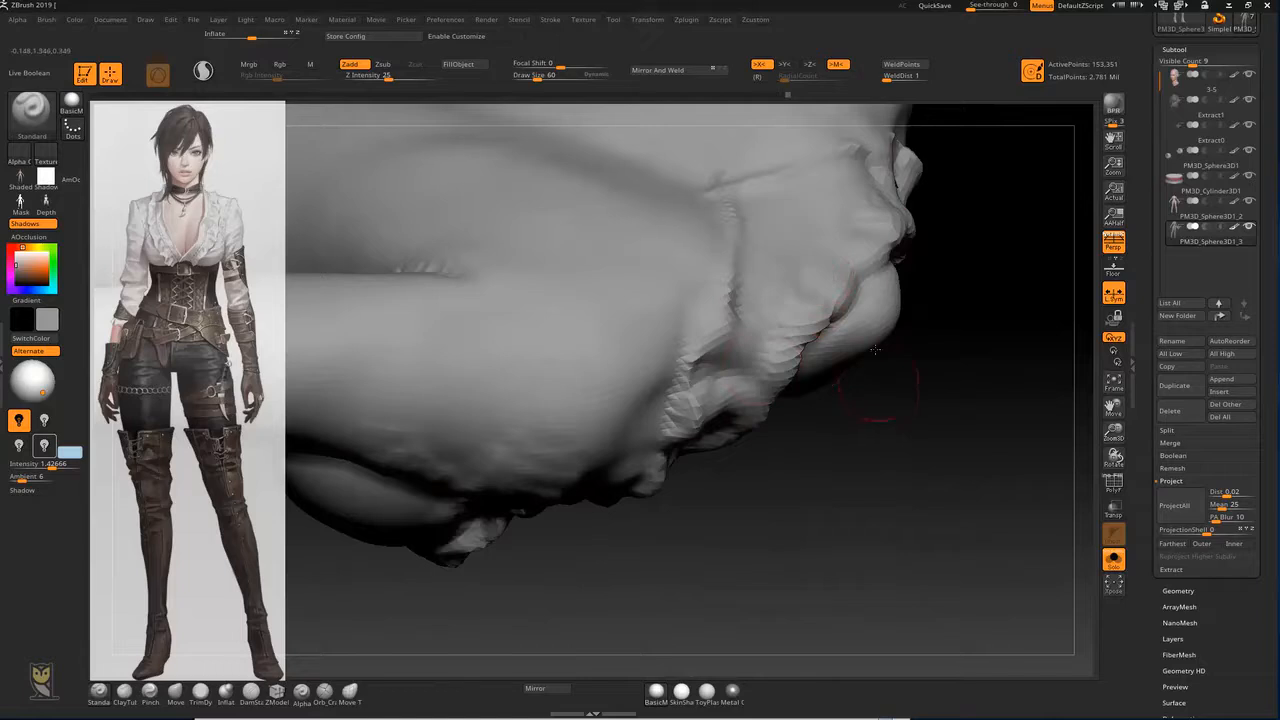
Step: Reshape the collar's ruffle edge over the shoulder with the Move brush, then sculpt and smooth it with the Standard brush
key(b)
key(m)
key(v)
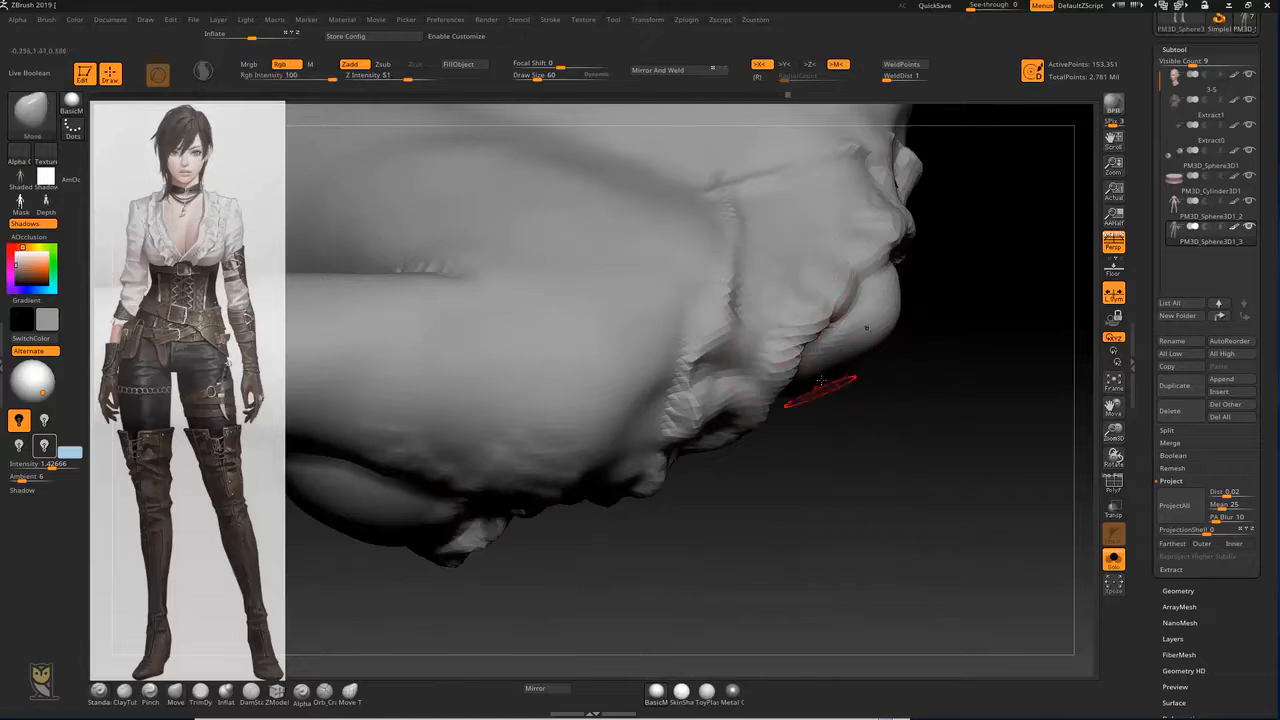
mouse_move(808, 342)
mouse_down()
mouse_move(801, 333)
mouse_move(850, 266)
mouse_up()
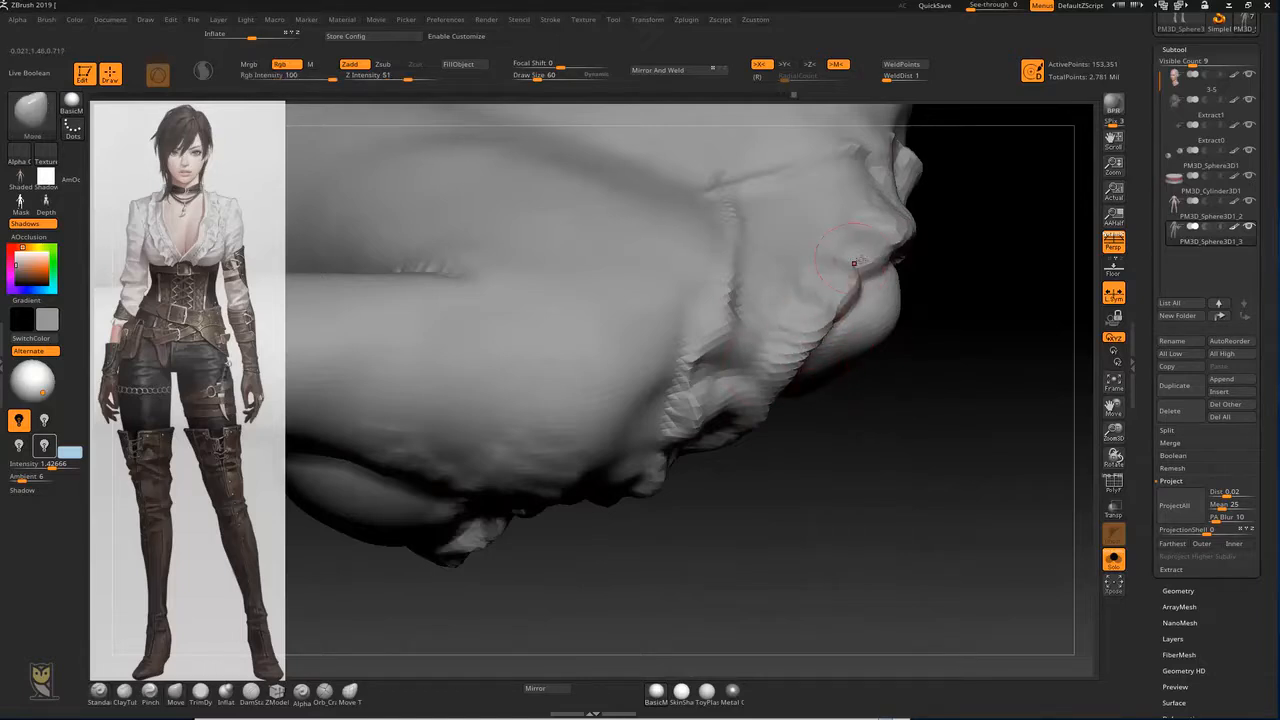
key(b)
key(s)
key(t)
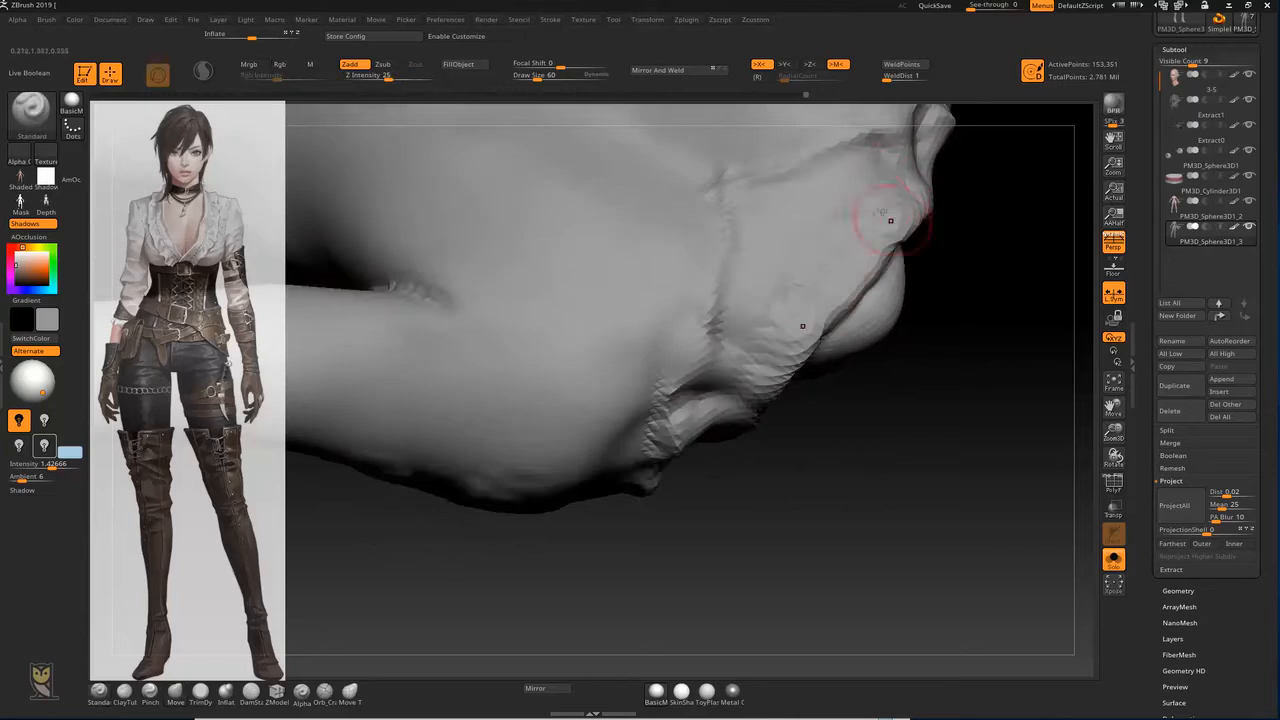
key(shift)
Step: Carve the collar's lower border across the upper back with the DamStandard brush
mouse_move(954, 332)
alt+mouse_down()
mouse_move(934, 280)
mouse_move(857, 200)
alt+mouse_up()
mouse_move(946, 266)
mouse_down()
mouse_move(943, 312)
mouse_move(829, 411)
mouse_move(771, 263)
mouse_move(710, 280)
mouse_up()
shift+drag(1026, 186, 990, 192)
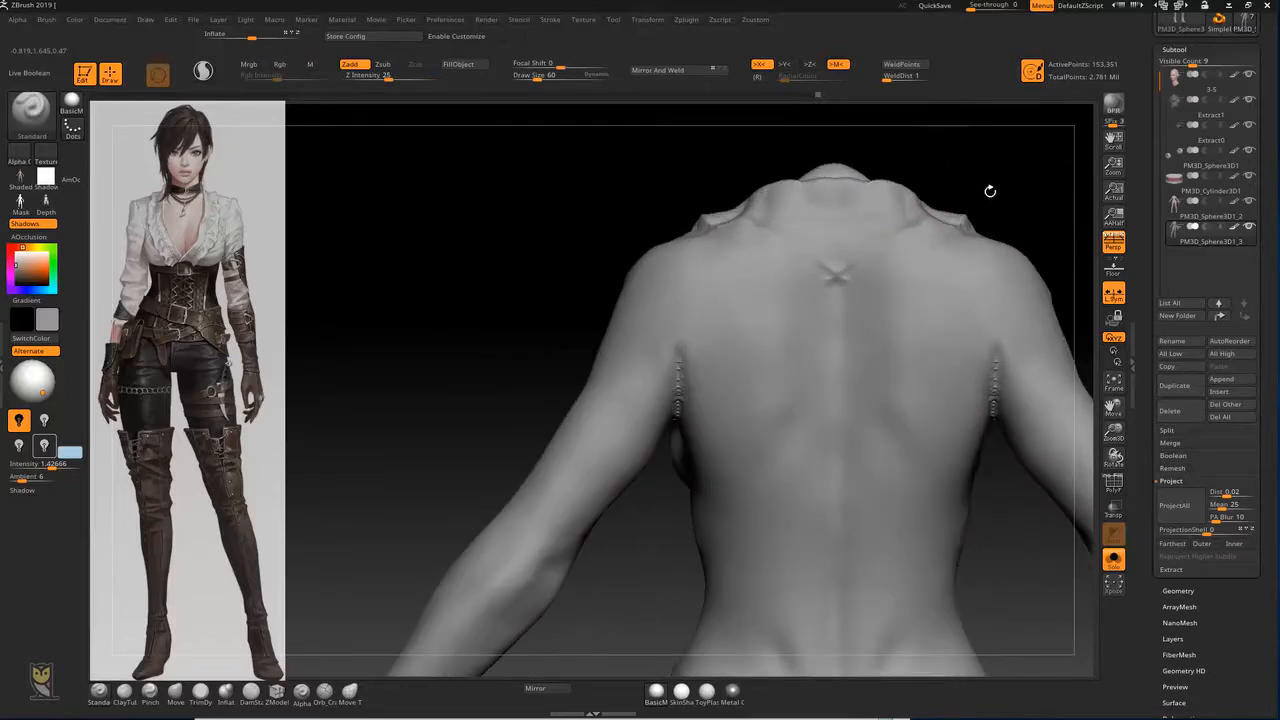
key(b)
key(d)
key(s)
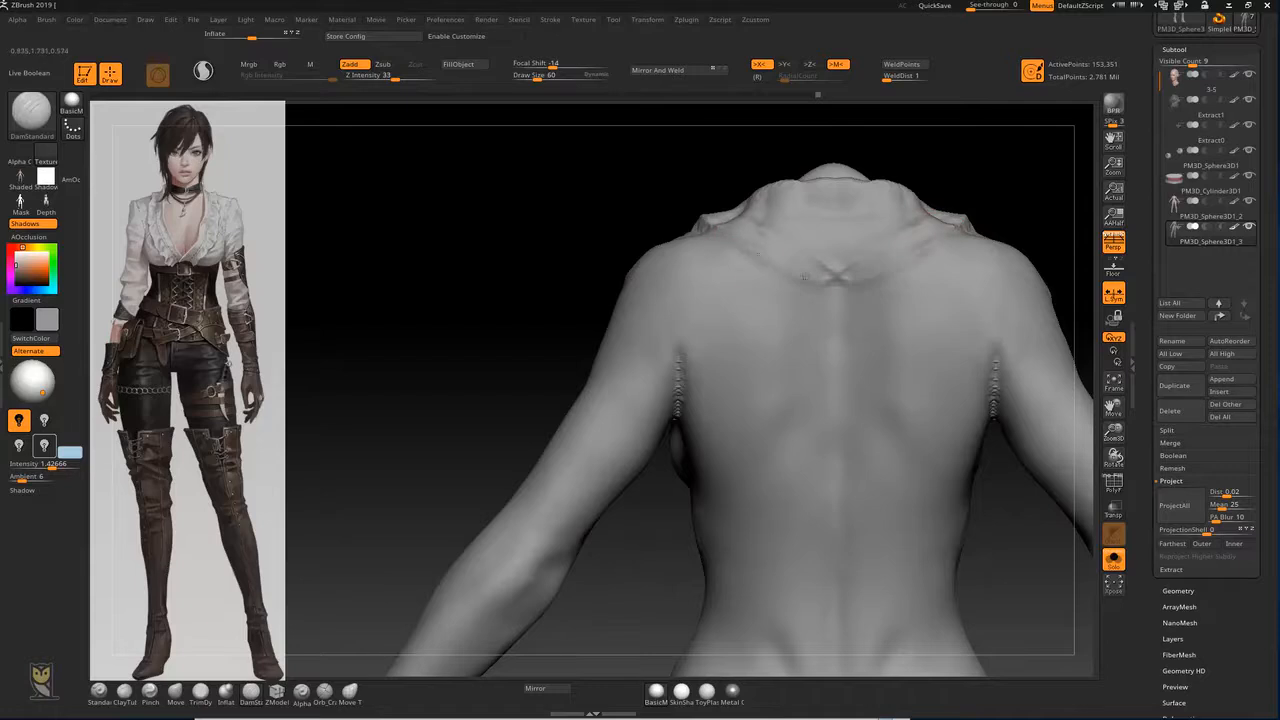
Step: Raise ruffle folds across the back of the collar with the Standard brush
key(b)
key(s)
key(t)
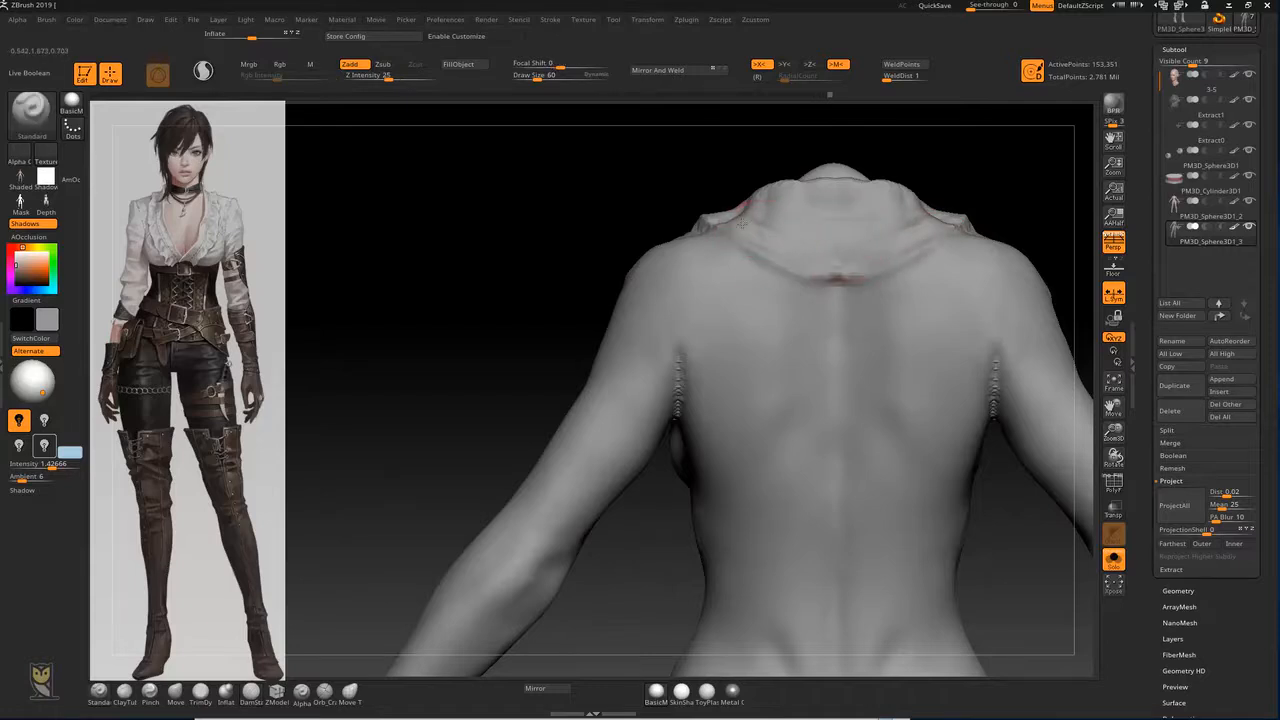
mouse_move(788, 228)
mouse_down()
mouse_move(777, 254)
mouse_move(803, 267)
mouse_up()
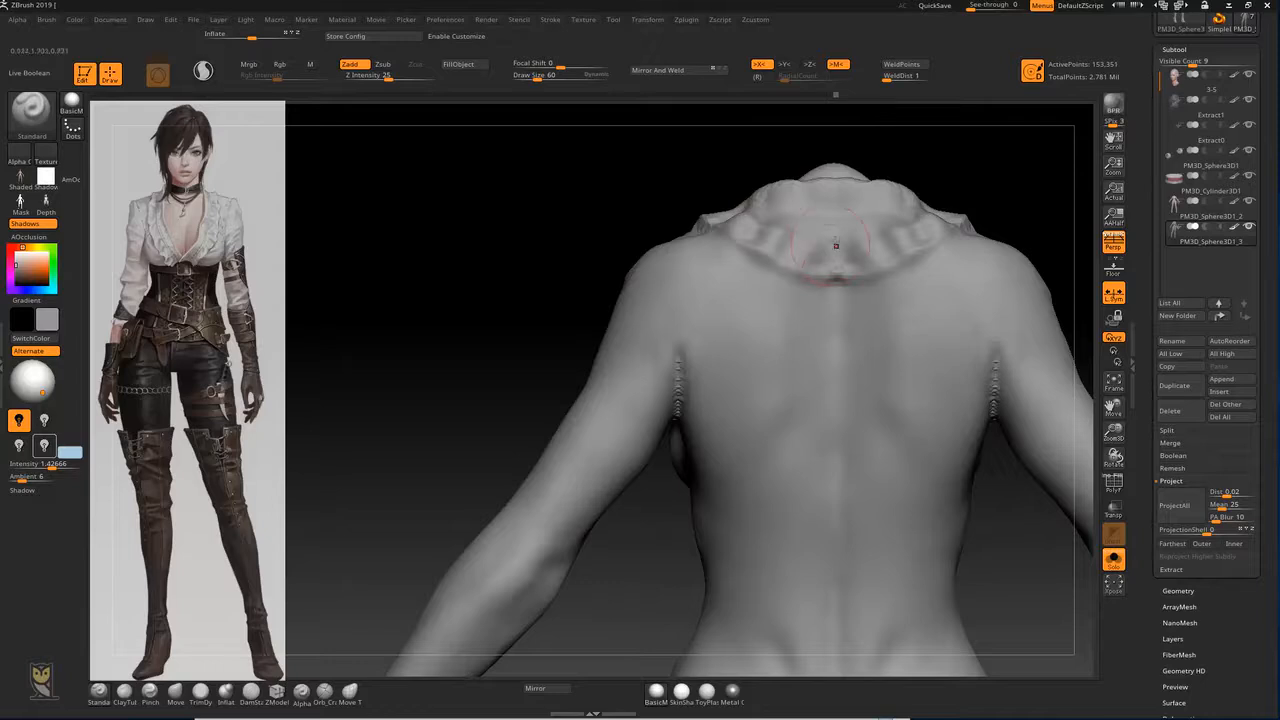
Step: Carve hollows under the folds along the back collar's edge with the DamStandard brush
mouse_move(1027, 148)
mouse_down()
mouse_move(1020, 136)
mouse_move(1010, 165)
mouse_up()
key(b)
key(d)
key(s)
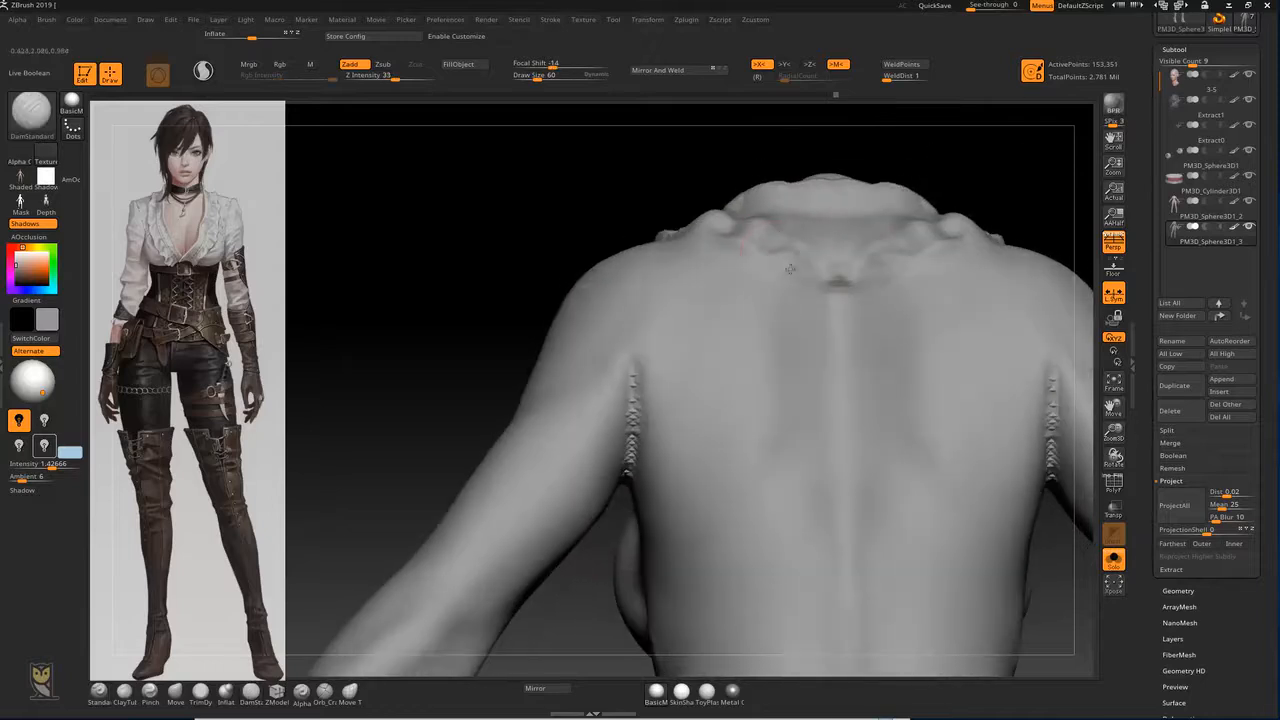
drag(776, 262, 796, 275)
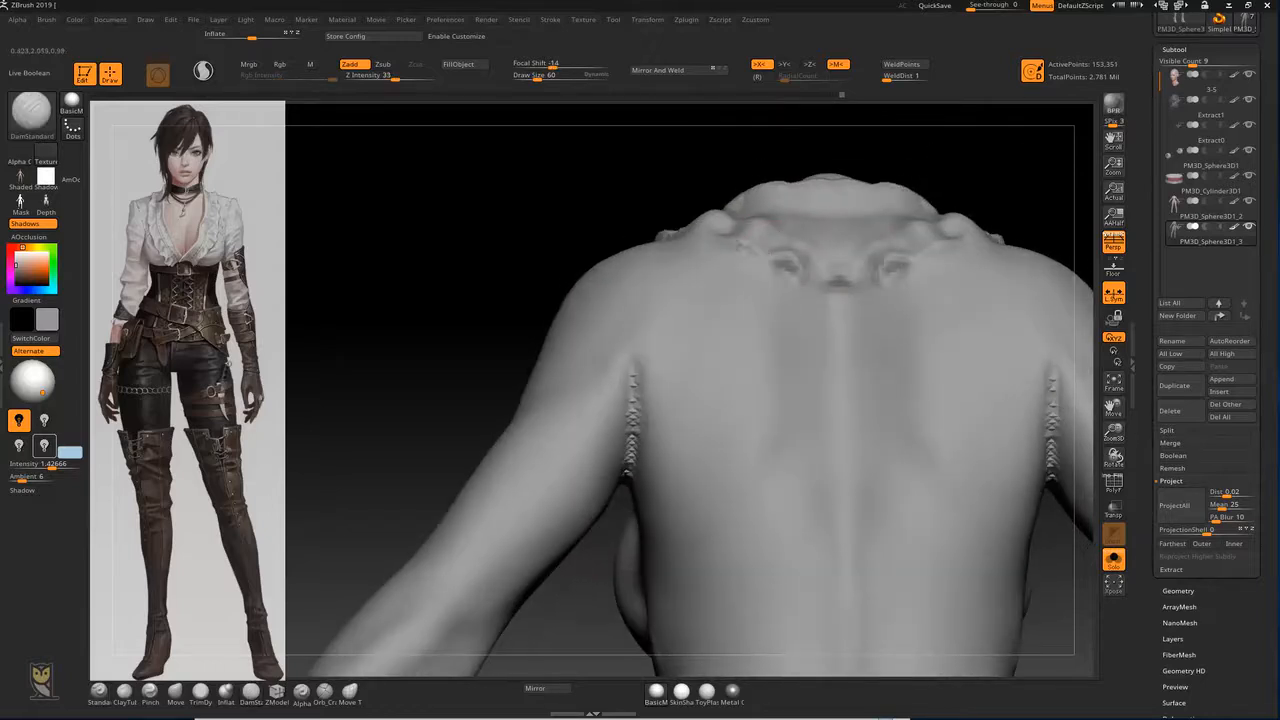
drag(727, 241, 757, 253)
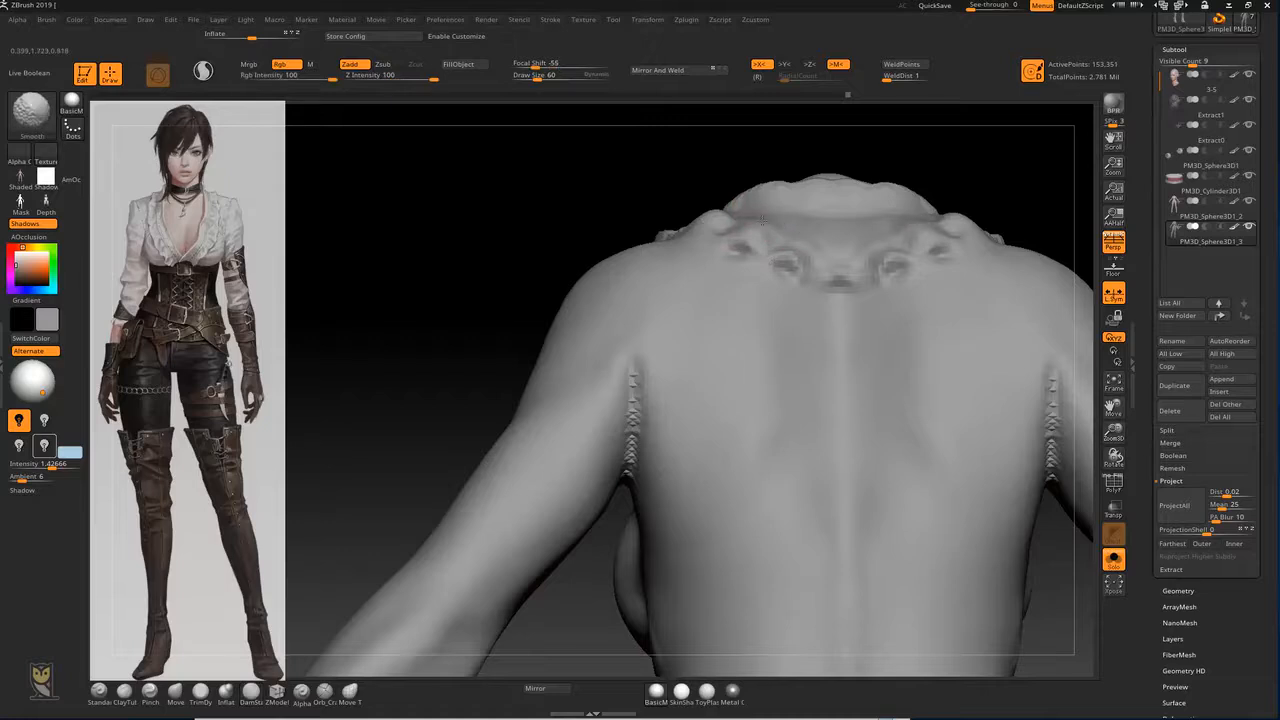
right_drag(808, 236, 764, 251)
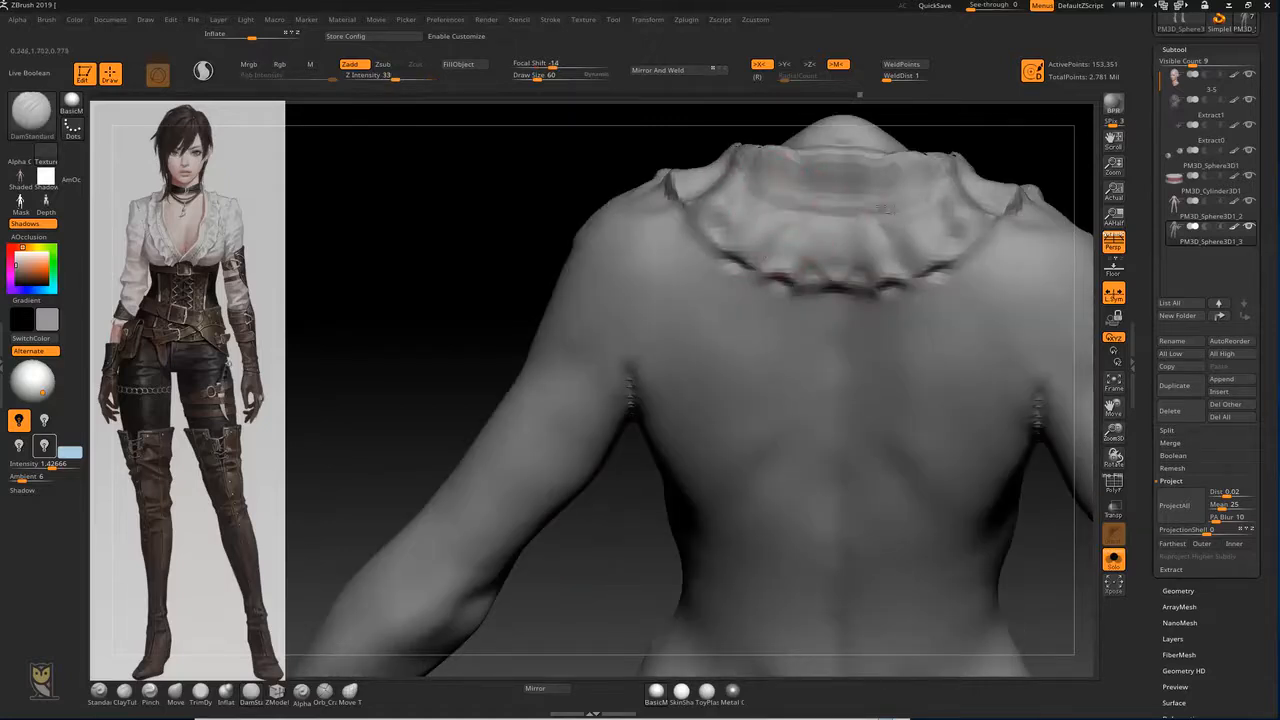
Step: Check the collar from the front with the whole character shown, and isolate the clothing copy again
ctrl+right_drag(1045, 148, 501, 208)
ctrl+right_drag(851, 171, 985, 238)
click(1115, 562)
alt+right_drag(985, 238, 975, 320)
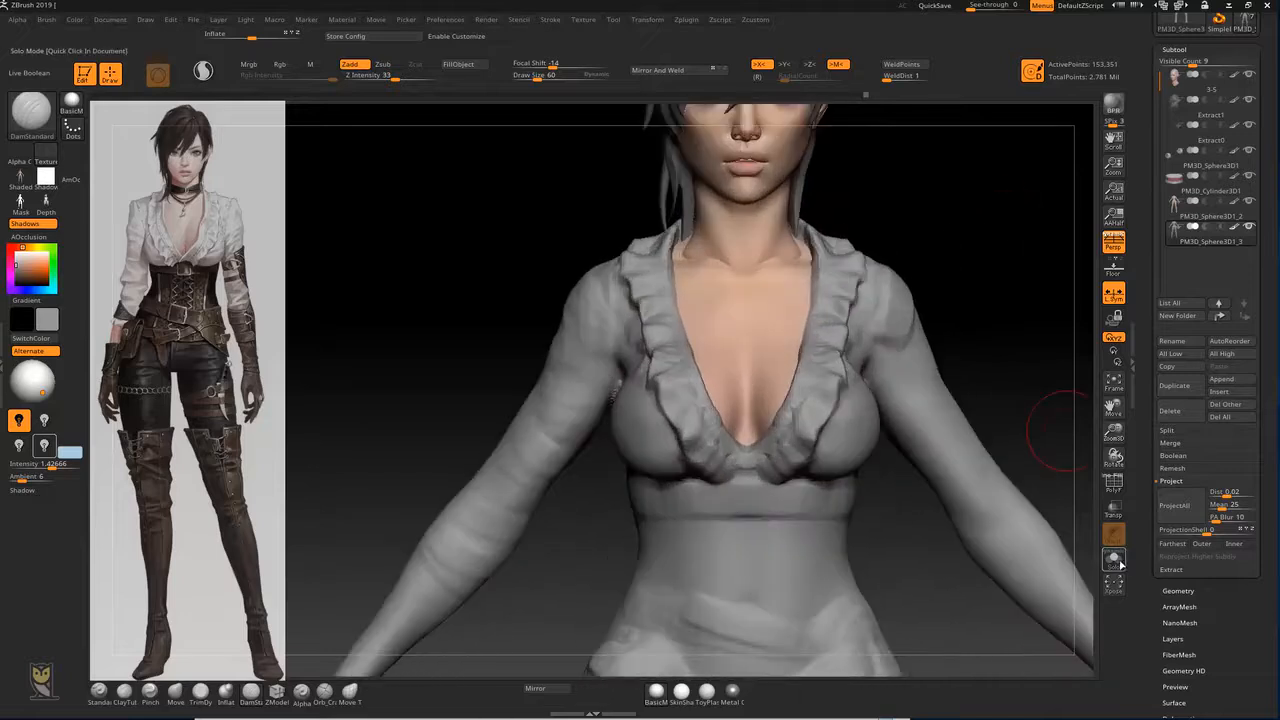
click(1116, 561)
mouse_move(951, 220)
alt+right_down()
mouse_move(934, 260)
mouse_move(933, 220)
alt+right_up()
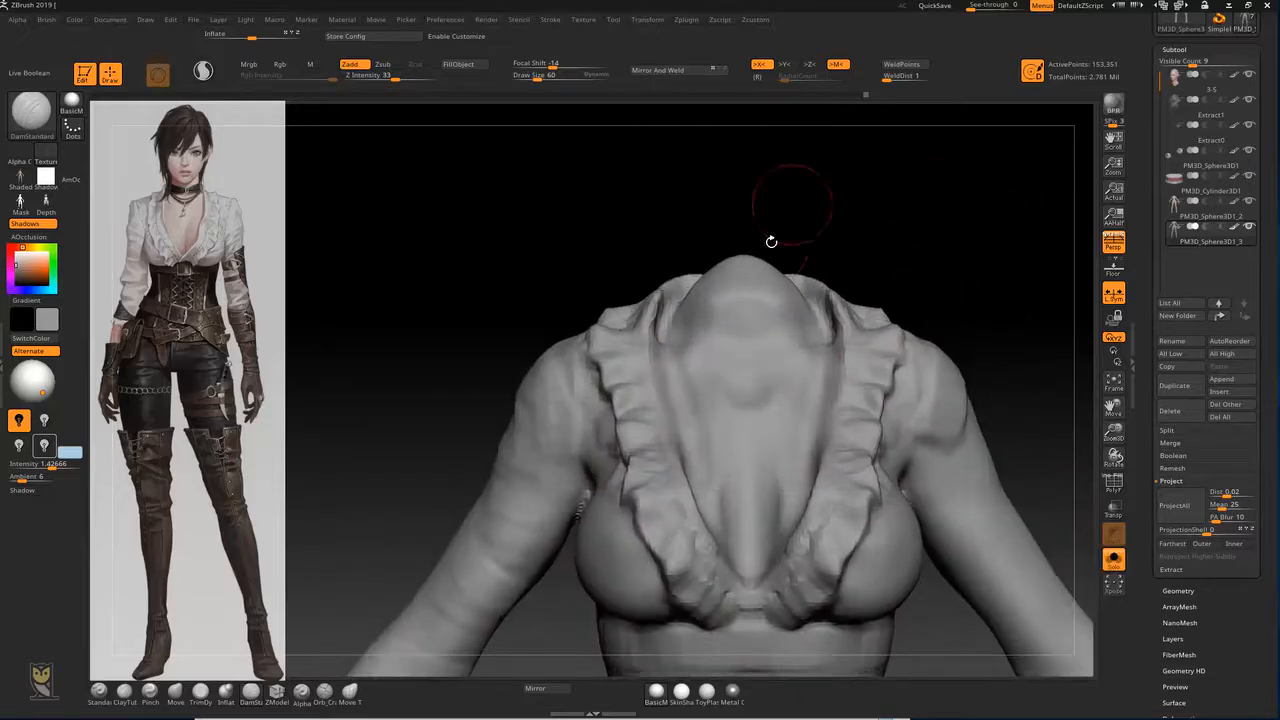
Step: Pull the clothing copy's neck stub upward with the Move brush
key(b)
key(m)
key(v)
drag(745, 262, 746, 205)
mouse_move(782, 280)
mouse_down()
mouse_move(784, 246)
mouse_move(763, 232)
mouse_up()
ctrl+right_drag(826, 203, 820, 155)
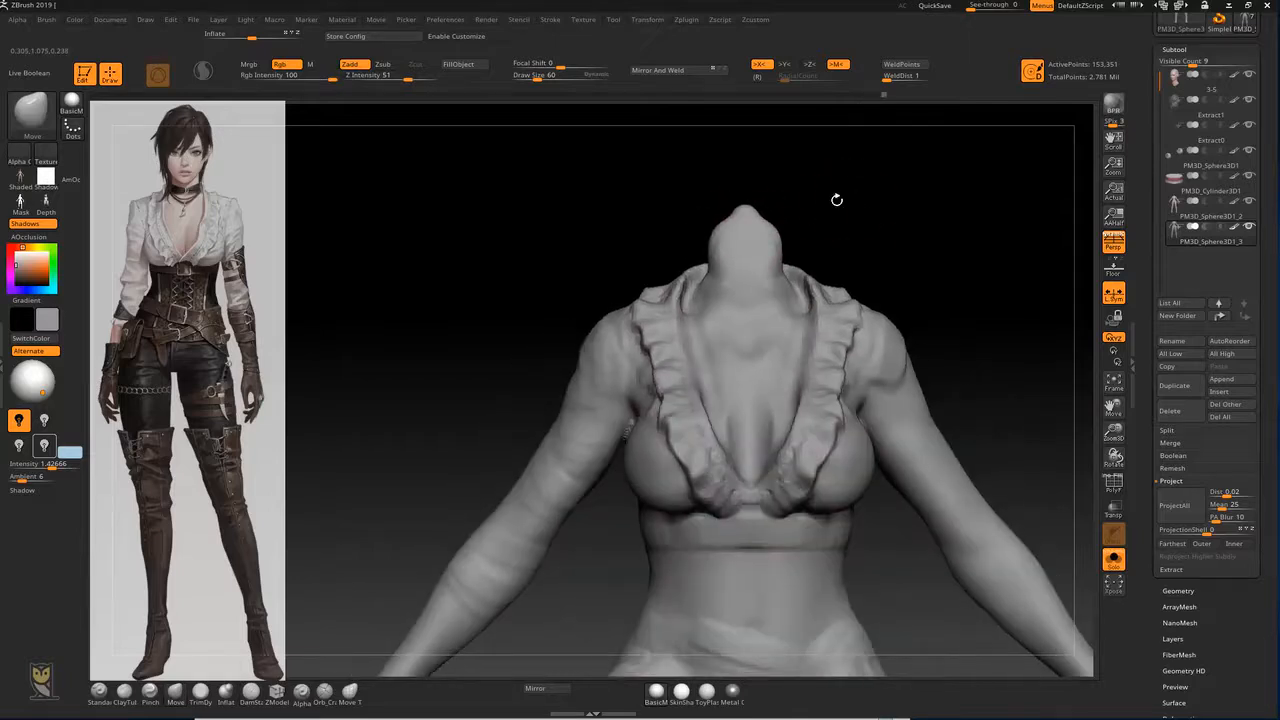
ctrl+right_drag(837, 200, 826, 189)
Step: Inflate the raised neck stub into a rounded head shape with the Inflate brush and smooth it
key(b)
key(i)
key(n)
drag(768, 262, 766, 242)
ctrl+right_drag(767, 242, 745, 216)
shift+drag(745, 216, 740, 266)
Step: Carve angry eye sockets and a mouth line into the head shape with the DamStandard brush
mouse_move(902, 274)
ctrl+right_down()
mouse_move(903, 217)
mouse_move(851, 194)
mouse_move(843, 206)
ctrl+right_up()
key(b)
key(d)
key(s)
mouse_move(708, 305)
mouse_down()
mouse_move(732, 308)
mouse_move(721, 315)
mouse_up()
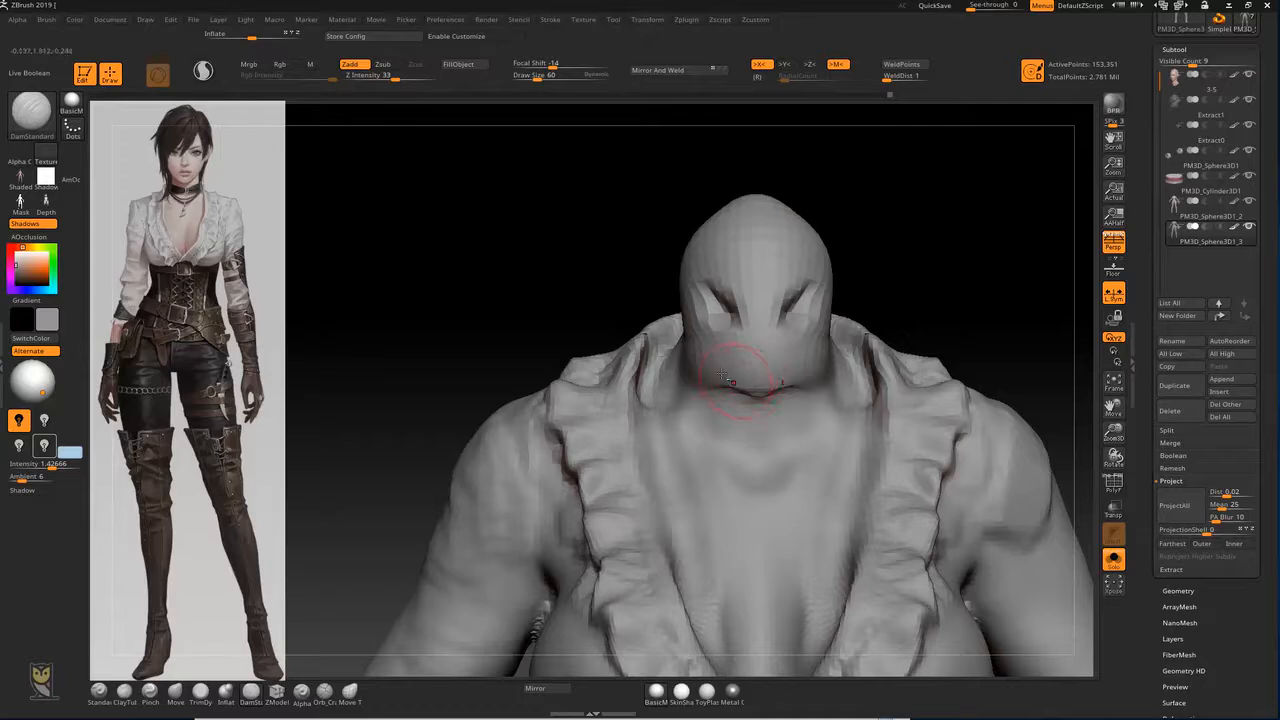
mouse_move(730, 383)
mouse_down()
mouse_move(750, 392)
mouse_move(750, 416)
mouse_move(721, 420)
mouse_move(738, 500)
mouse_up()
Step: Build up the area around the mouth and hollow out its opening with the Standard brush
key(b)
key(s)
key(t)
mouse_move(738, 446)
mouse_down()
mouse_move(734, 482)
mouse_move(760, 412)
mouse_up()
mouse_move(766, 500)
alt+mouse_down()
mouse_move(777, 454)
mouse_move(788, 518)
alt+mouse_up()
alt+drag(795, 442, 792, 538)
mouse_move(967, 261)
alt+mouse_down()
mouse_move(958, 251)
mouse_move(908, 286)
alt+mouse_up()
Step: Carve wrinkles beside the nose and around the open mouth with the DamStandard brush
key(b)
key(d)
key(s)
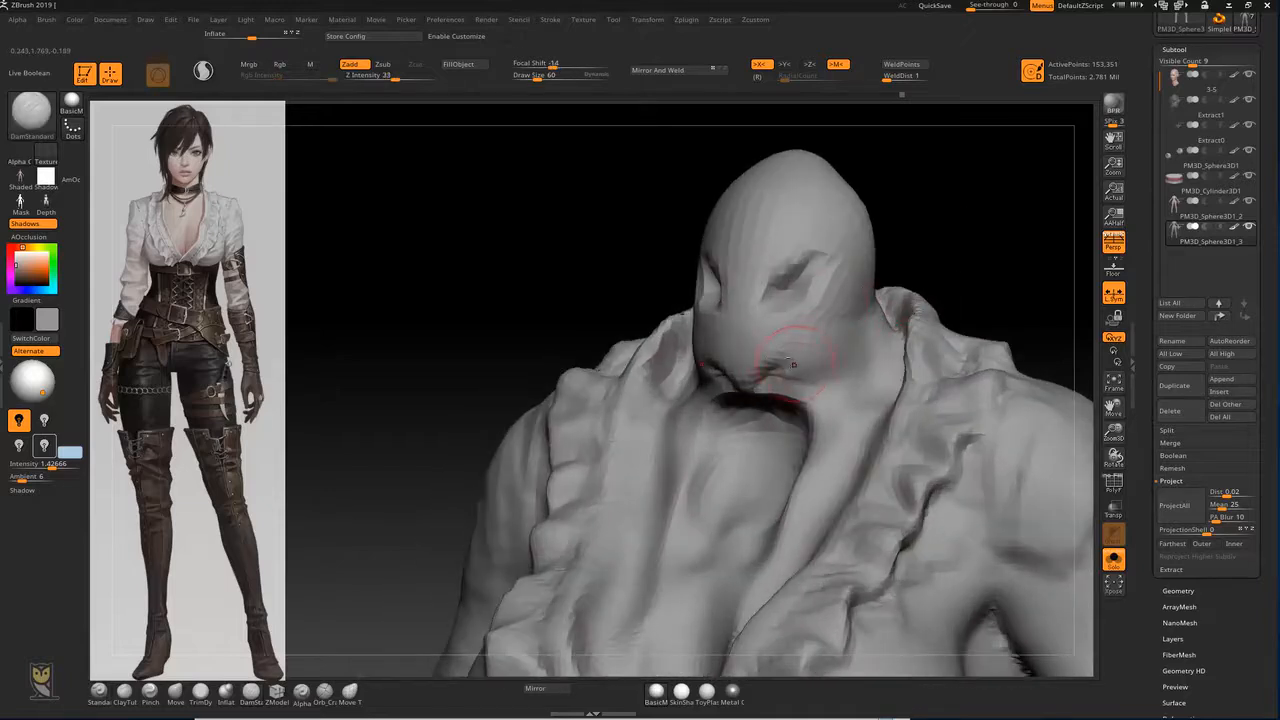
mouse_move(778, 348)
mouse_down()
mouse_move(826, 404)
mouse_move(830, 474)
mouse_up()
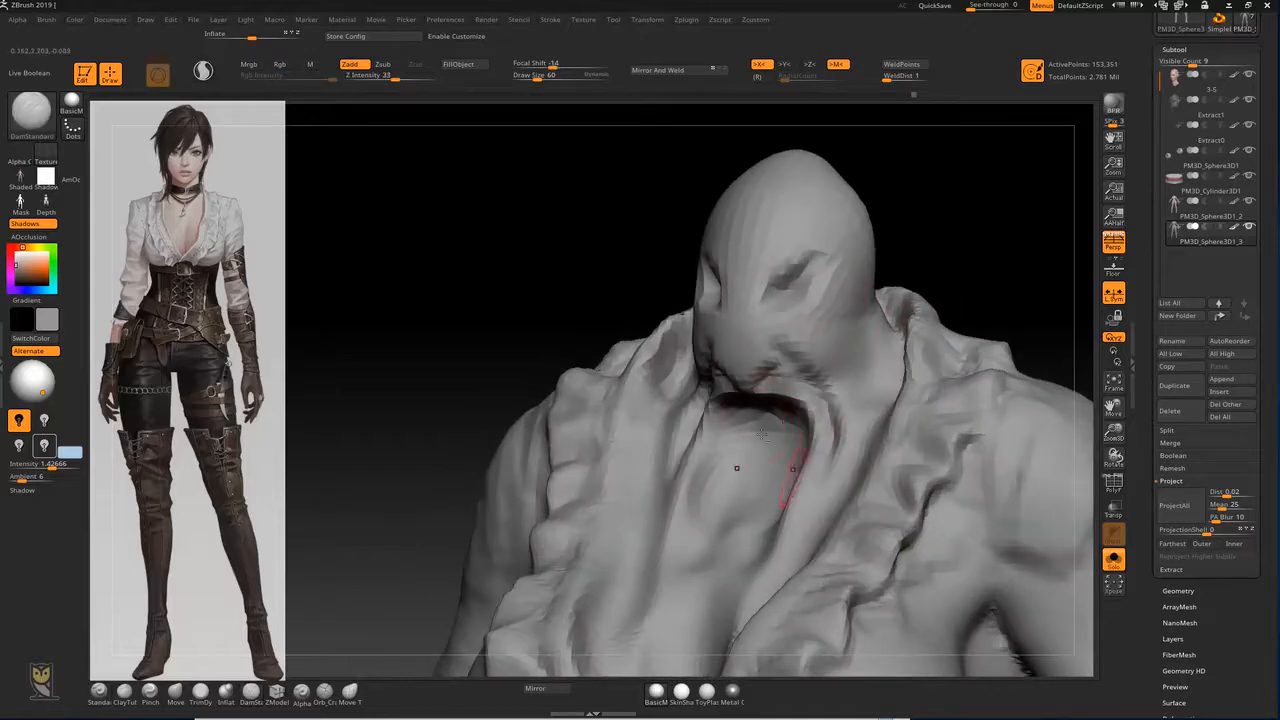
mouse_move(744, 420)
mouse_down()
mouse_move(716, 464)
mouse_move(732, 502)
mouse_move(790, 432)
mouse_up()
shift+drag(969, 187, 1003, 205)
Step: Carve creases around the eyes, temples and nose with the DamStandard brush, undoing the first temple stroke
mouse_move(828, 320)
mouse_down()
mouse_move(810, 302)
mouse_move(843, 300)
mouse_move(810, 299)
mouse_up()
drag(897, 205, 875, 234)
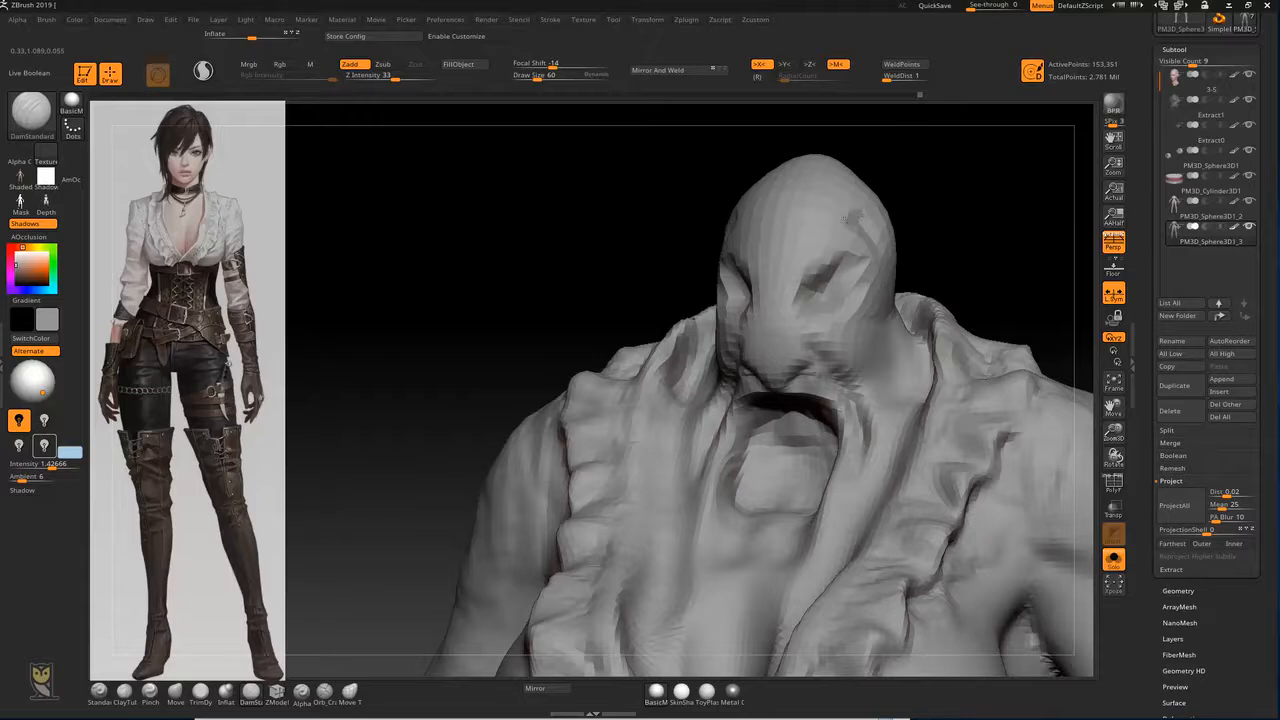
key(ctrl+z)
mouse_move(877, 226)
mouse_down()
mouse_move(879, 284)
mouse_move(861, 290)
mouse_up()
drag(778, 314, 769, 356)
key(1)
Step: Build up the nose and cheeks with the Standard brush and pull the nose into shape with the Move brush
drag(1000, 214, 860, 232)
drag(714, 315, 765, 365)
drag(986, 207, 795, 370)
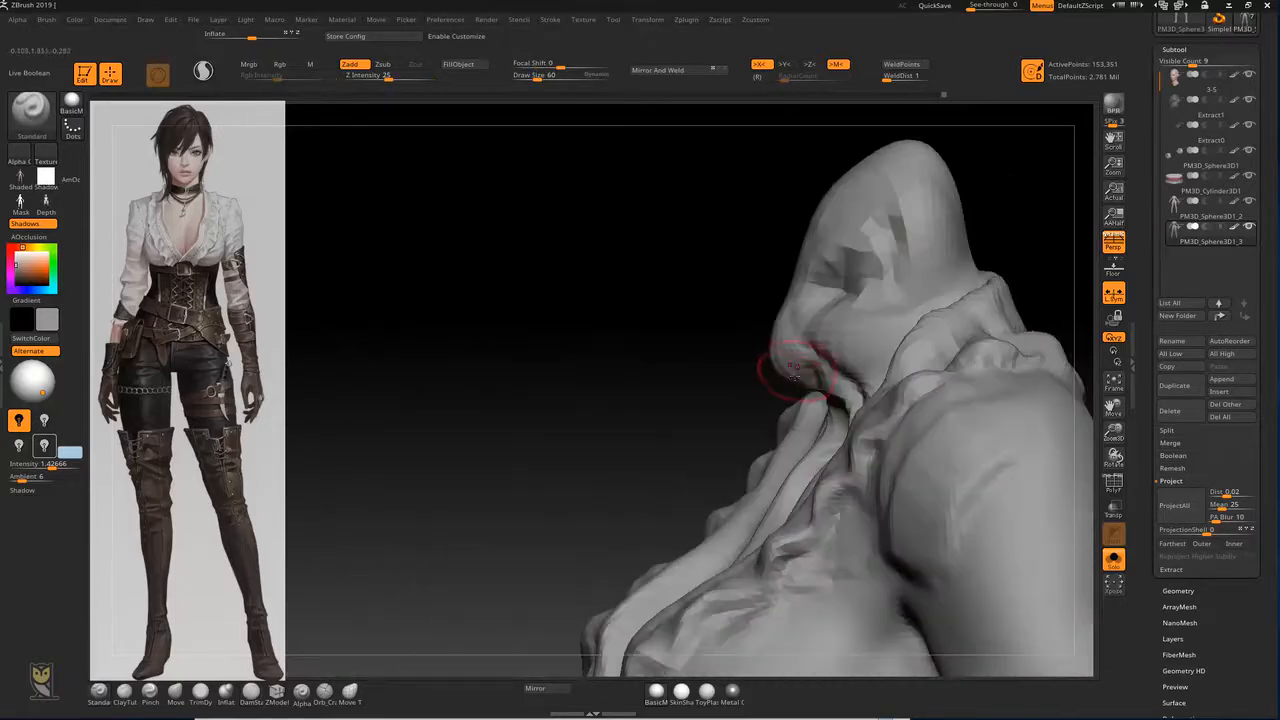
drag(708, 370, 768, 350)
key(b)
key(m)
key(v)
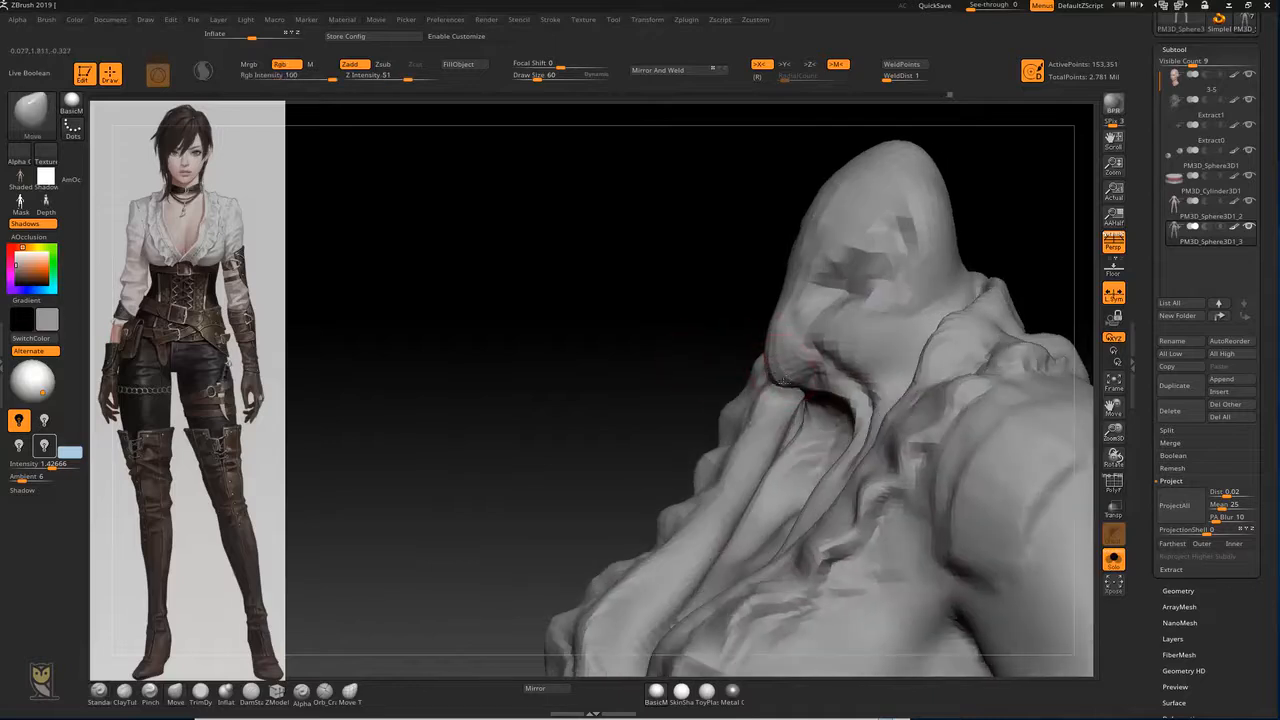
mouse_move(609, 314)
shift+mouse_down()
mouse_move(822, 275)
mouse_move(835, 253)
shift+mouse_up()
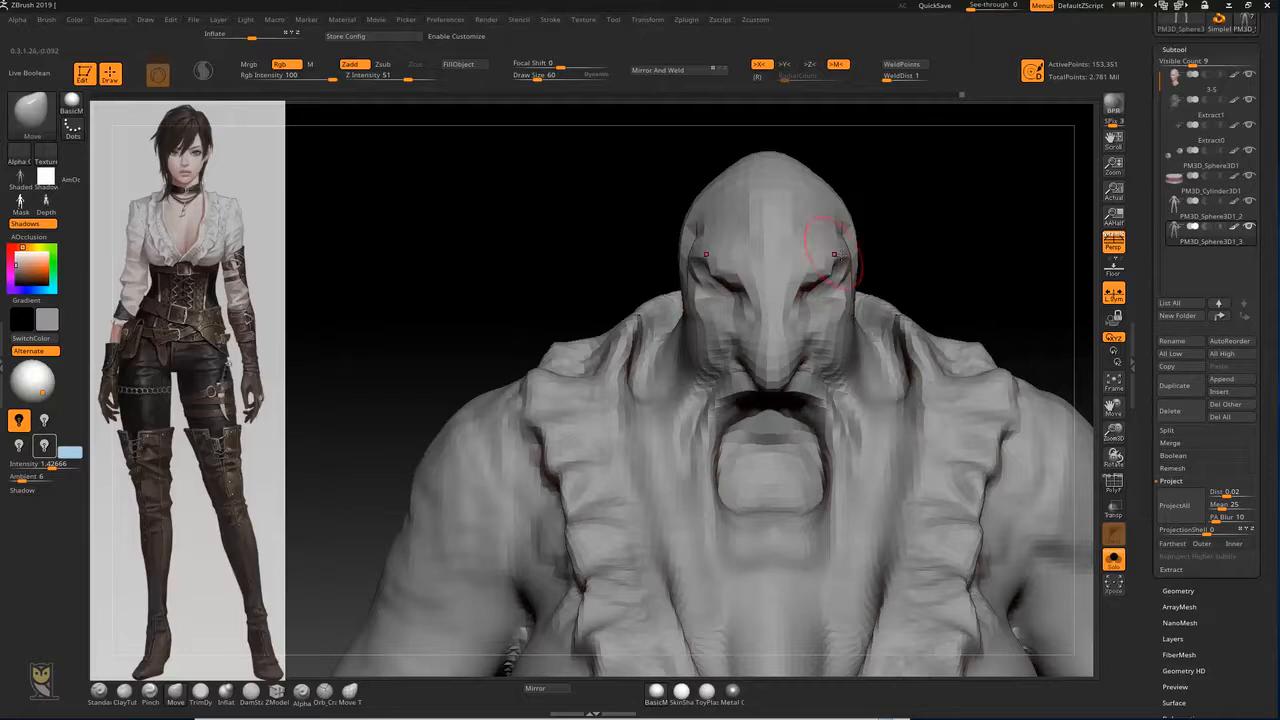
Step: Sculpt the lips and mouth opening from below with the Standard brush
alt+drag(934, 220, 925, 180)
mouse_move(940, 246)
alt+mouse_down()
mouse_move(934, 206)
mouse_move(994, 143)
mouse_move(943, 195)
mouse_move(984, 221)
mouse_move(984, 270)
alt+mouse_up()
key(b)
key(s)
key(t)
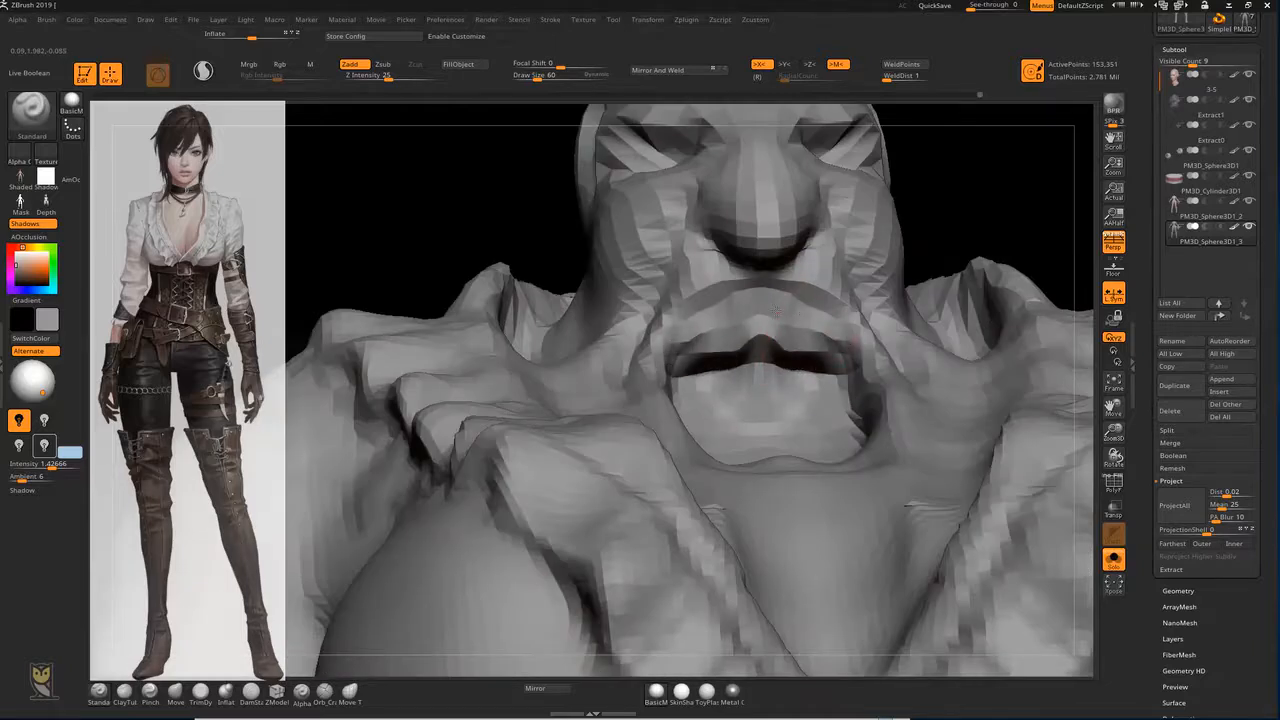
drag(1040, 157, 1034, 290)
drag(1064, 128, 1060, 4)
mouse_move(843, 131)
mouse_down()
mouse_move(868, 222)
mouse_move(945, 198)
mouse_move(874, 176)
mouse_move(860, 262)
mouse_move(790, 345)
mouse_move(790, 325)
mouse_move(842, 336)
mouse_up()
Step: Pull the upper lip and mouth opening into a wider shape with the Move brush
key(b)
key(m)
key(v)
mouse_move(765, 352)
mouse_down()
mouse_move(762, 326)
mouse_move(808, 312)
mouse_up()
drag(793, 371, 798, 350)
mouse_move(991, 197)
mouse_down()
mouse_move(970, 375)
mouse_move(915, 400)
mouse_up()
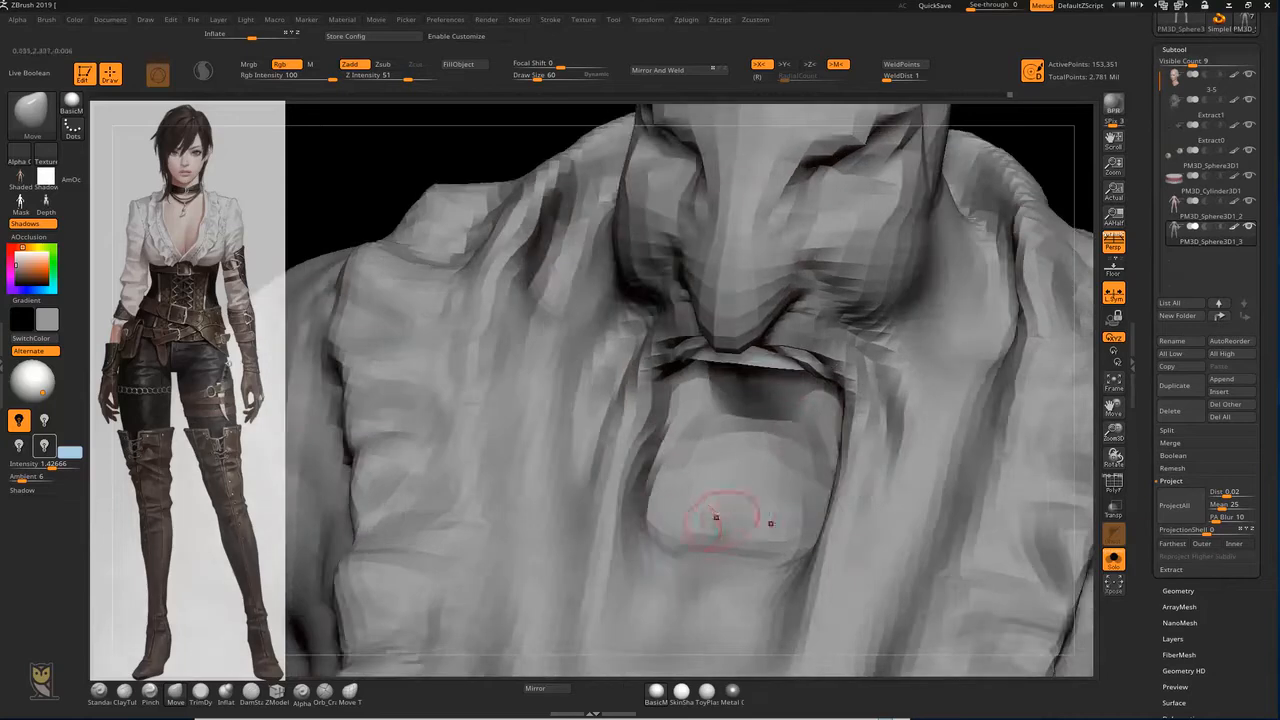
Step: Sculpt the lower lip and hollow the inside of the mouth with the Standard brush
key(b)
key(s)
key(t)
mouse_move(687, 523)
mouse_down()
mouse_move(734, 514)
mouse_move(702, 517)
mouse_up()
mouse_move(746, 452)
alt+mouse_down()
mouse_move(800, 402)
mouse_move(790, 428)
alt+mouse_up()
Step: Build up the cheeks, the beard strands beside the mouth and the mouth interior with the ClayTubes brush
alt+drag(990, 170, 984, 222)
key(b)
key(c)
key(t)
mouse_move(842, 300)
mouse_down()
mouse_move(810, 320)
mouse_move(874, 448)
mouse_up()
drag(848, 362, 872, 565)
mouse_move(815, 508)
mouse_down()
mouse_move(730, 573)
mouse_move(708, 520)
mouse_move(760, 485)
mouse_move(785, 495)
mouse_move(745, 427)
mouse_move(790, 445)
mouse_up()
mouse_move(800, 390)
mouse_down()
mouse_move(805, 430)
mouse_move(765, 385)
mouse_move(803, 405)
mouse_up()
mouse_move(1020, 135)
mouse_down()
mouse_move(830, 270)
mouse_move(774, 251)
mouse_move(795, 275)
mouse_move(840, 260)
mouse_move(821, 246)
mouse_up()
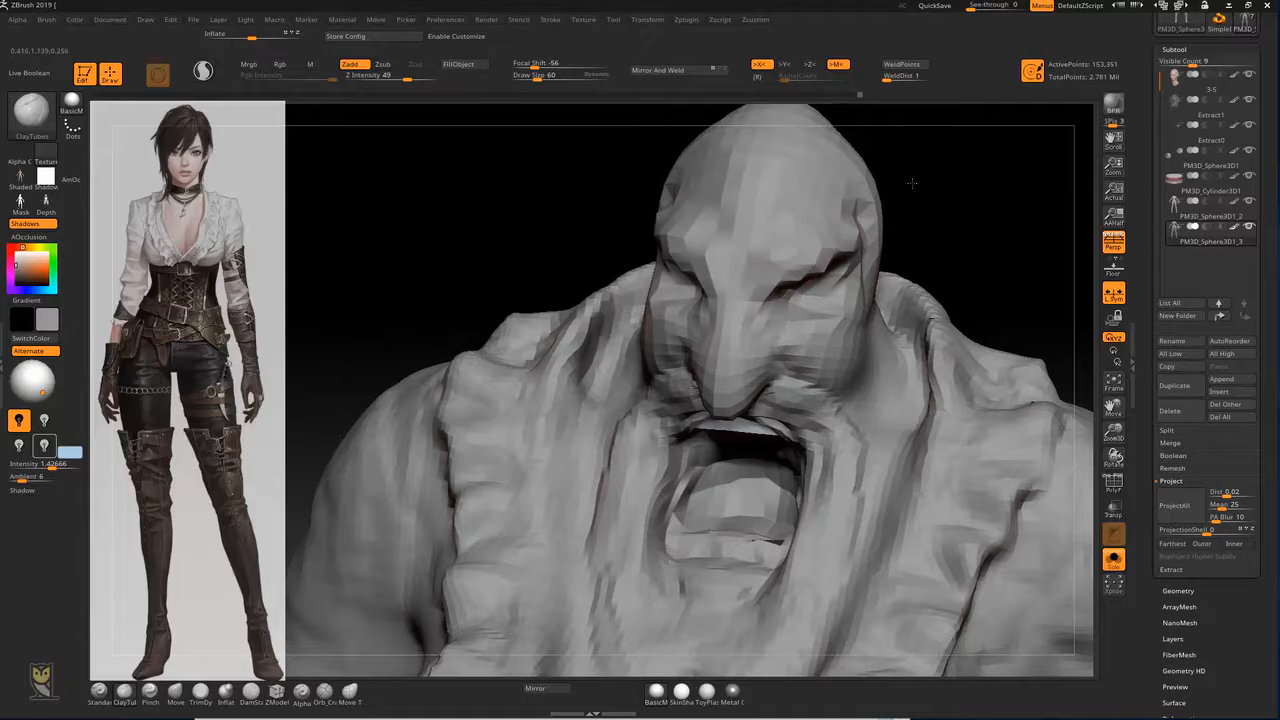
Step: Pull the outer brow ends outward into points with the Move brush
key(b)
key(m)
key(v)
drag(853, 206, 895, 221)
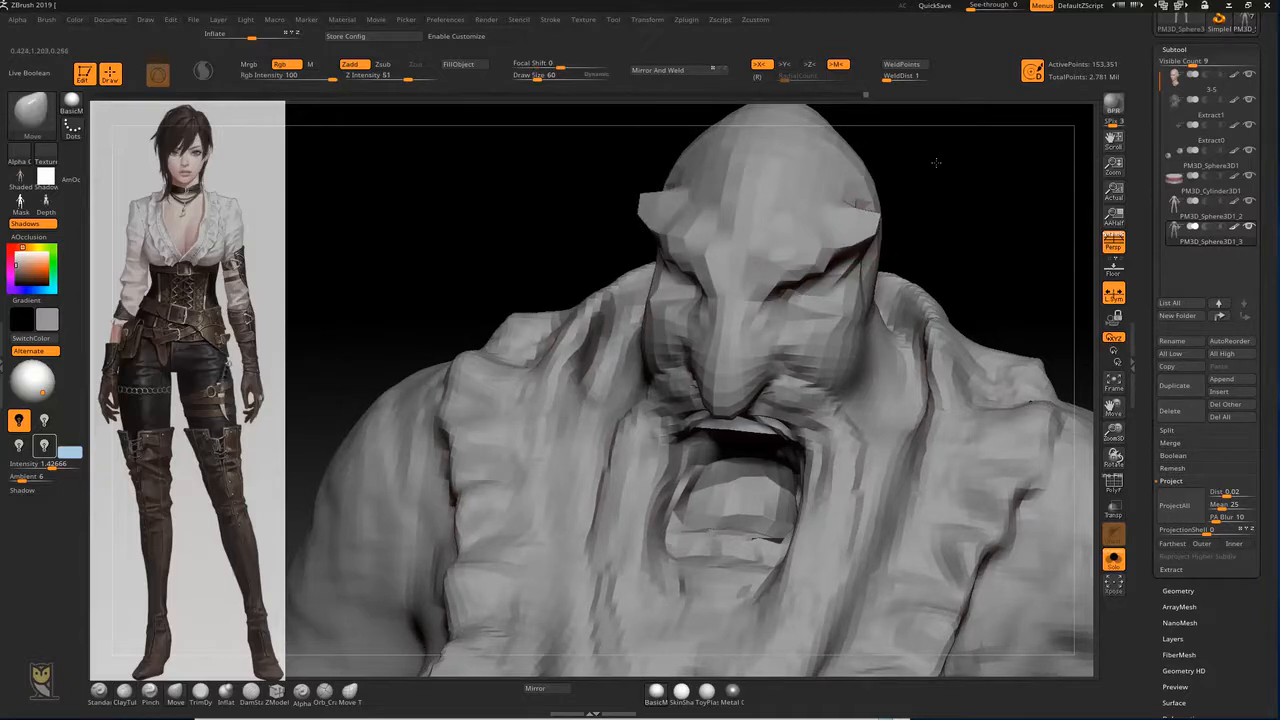
alt+drag(936, 163, 946, 149)
mouse_move(880, 191)
alt+mouse_down()
mouse_move(954, 191)
mouse_move(894, 203)
mouse_move(977, 271)
alt+mouse_up()
Step: Carve creases into the cheek and around the mouth corner with the DamStandard brush
key(b)
key(d)
key(s)
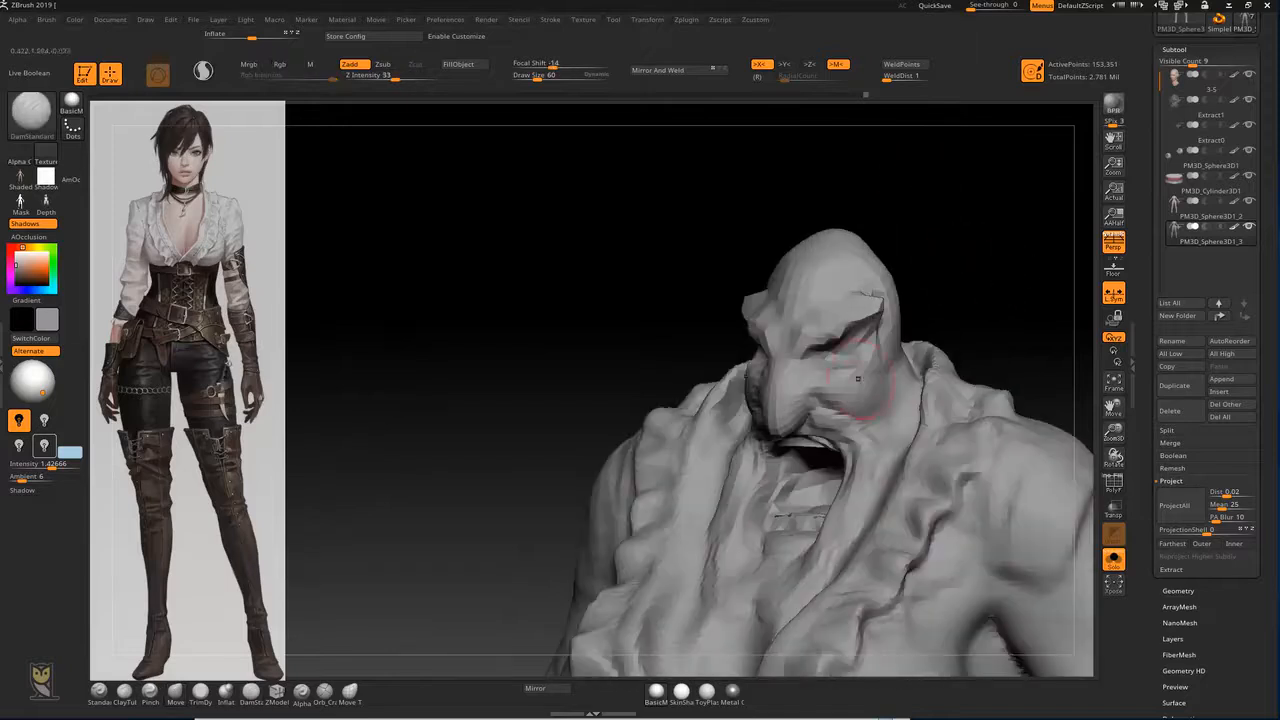
drag(873, 436, 829, 422)
alt+drag(990, 320, 969, 299)
Step: Show the whole character again and adjust the clothing copy around the neck in side view with the Move brush at draw size 100
mouse_move(957, 346)
alt+mouse_down()
mouse_move(965, 328)
mouse_move(683, 392)
mouse_move(669, 407)
mouse_move(694, 306)
alt+mouse_up()
click(1114, 559)
key(b)
key(m)
key(v)
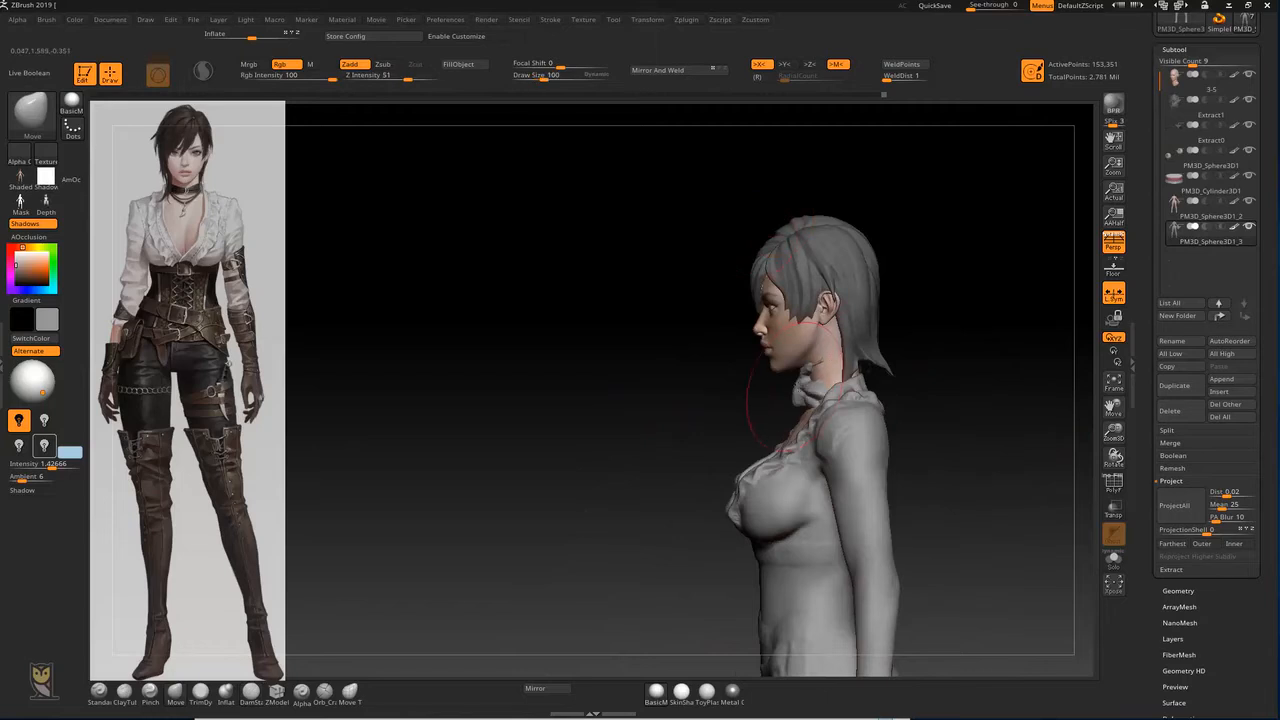
drag(957, 361, 962, 436)
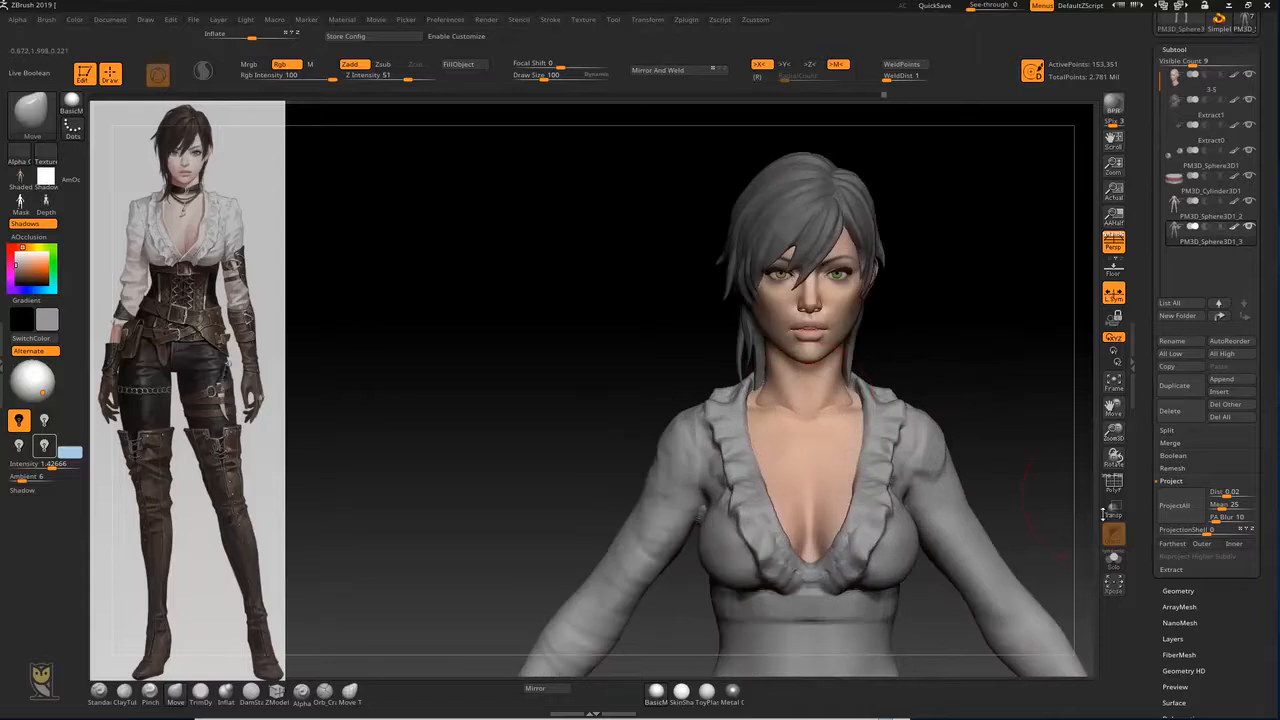
Step: Isolate the clothing copy to inspect the face and collar from the front, and show the whole character again
click(1113, 559)
drag(977, 351, 929, 334)
alt+drag(1080, 530, 1060, 500)
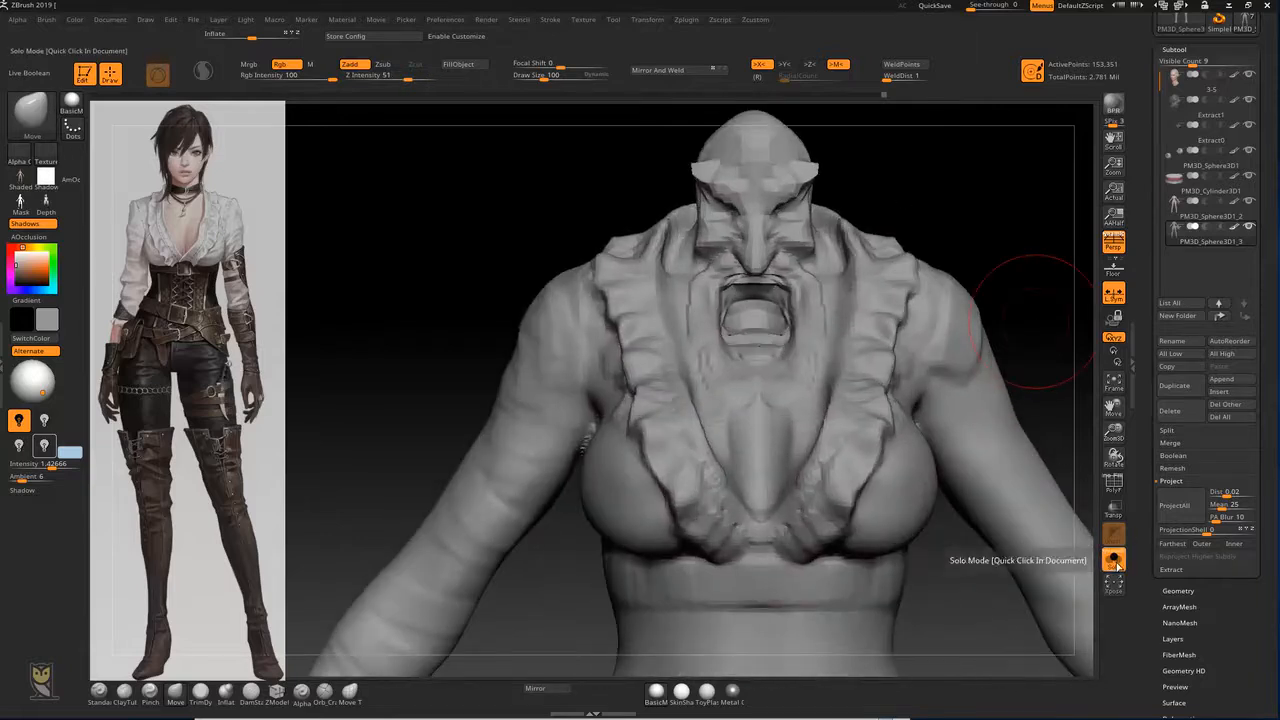
click(1121, 561)
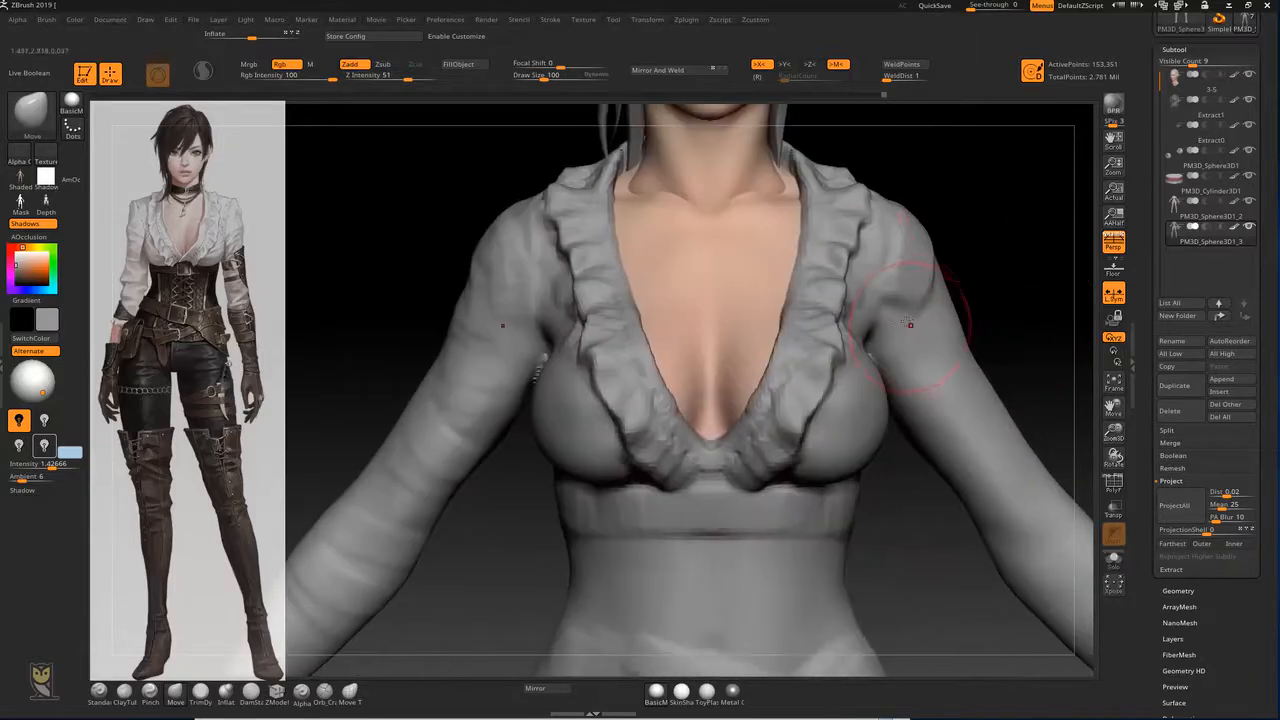
Step: Sculpt finer folds into the front neckline ruffle with the Standard brush at draw size 56
key(b)
key(s)
key(t)
key(bracketleft)
key(bracketleft)
key(bracketleft)
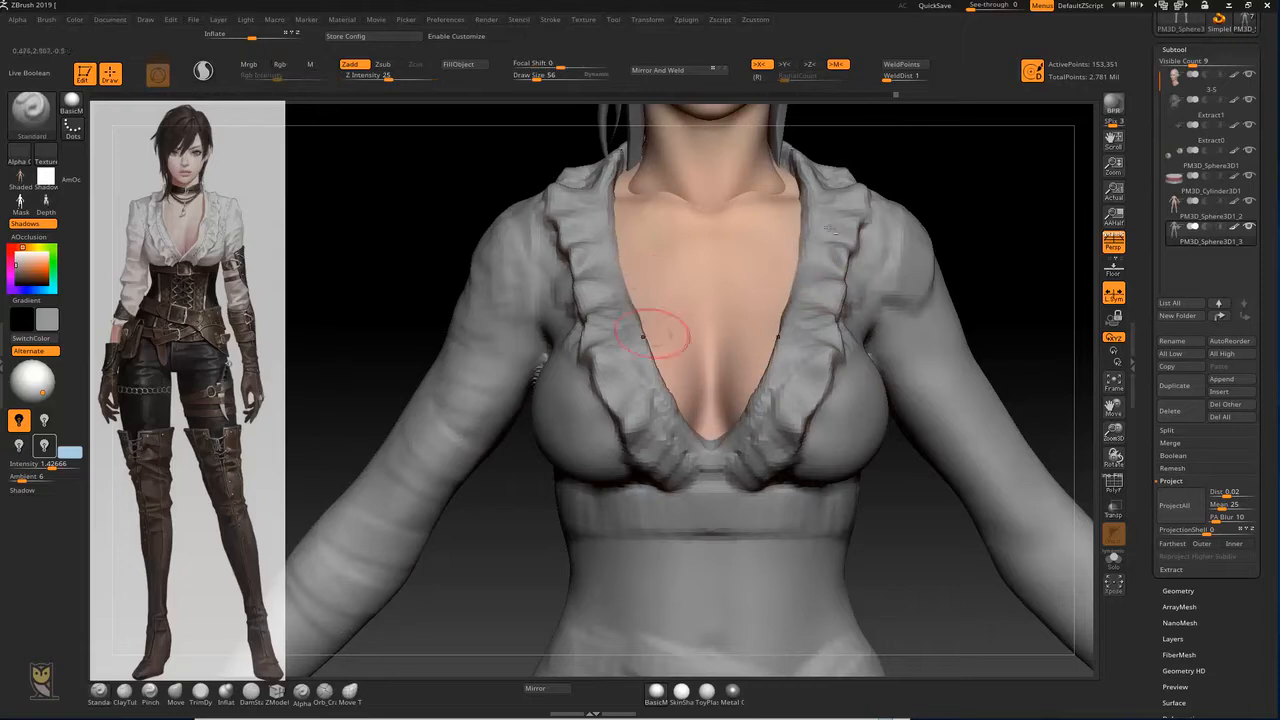
drag(1032, 140, 925, 218)
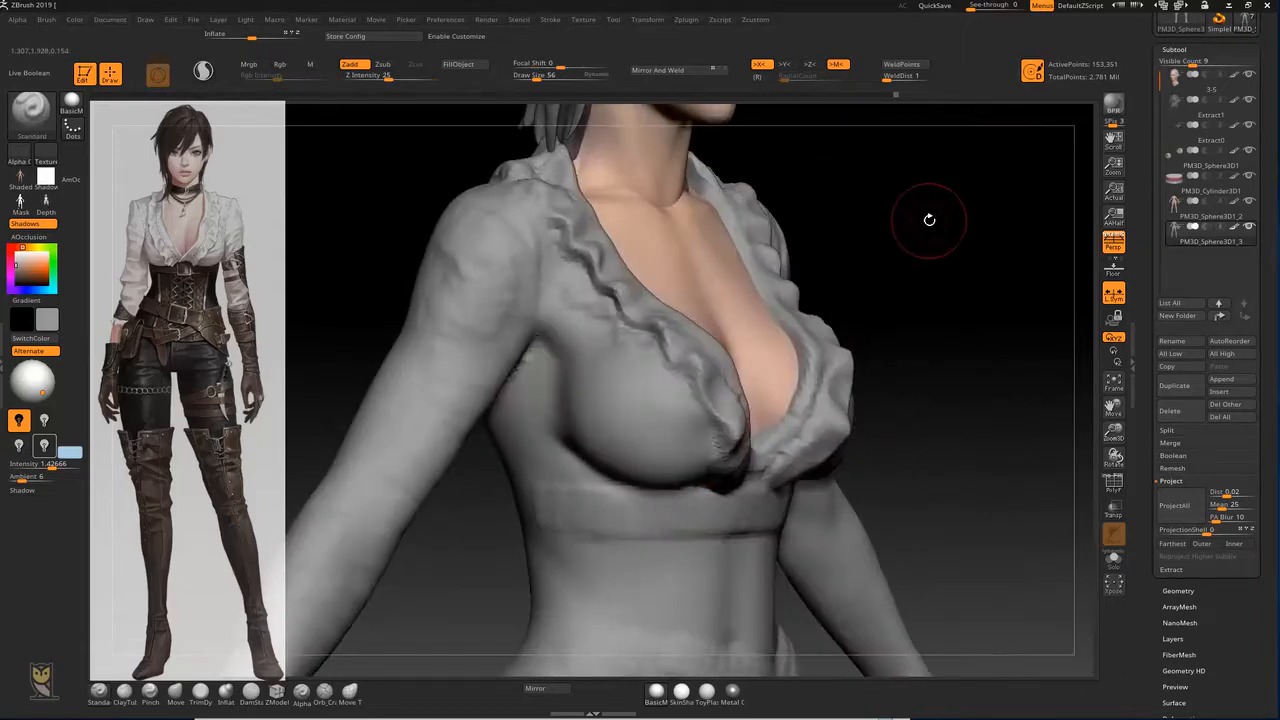
drag(830, 261, 757, 265)
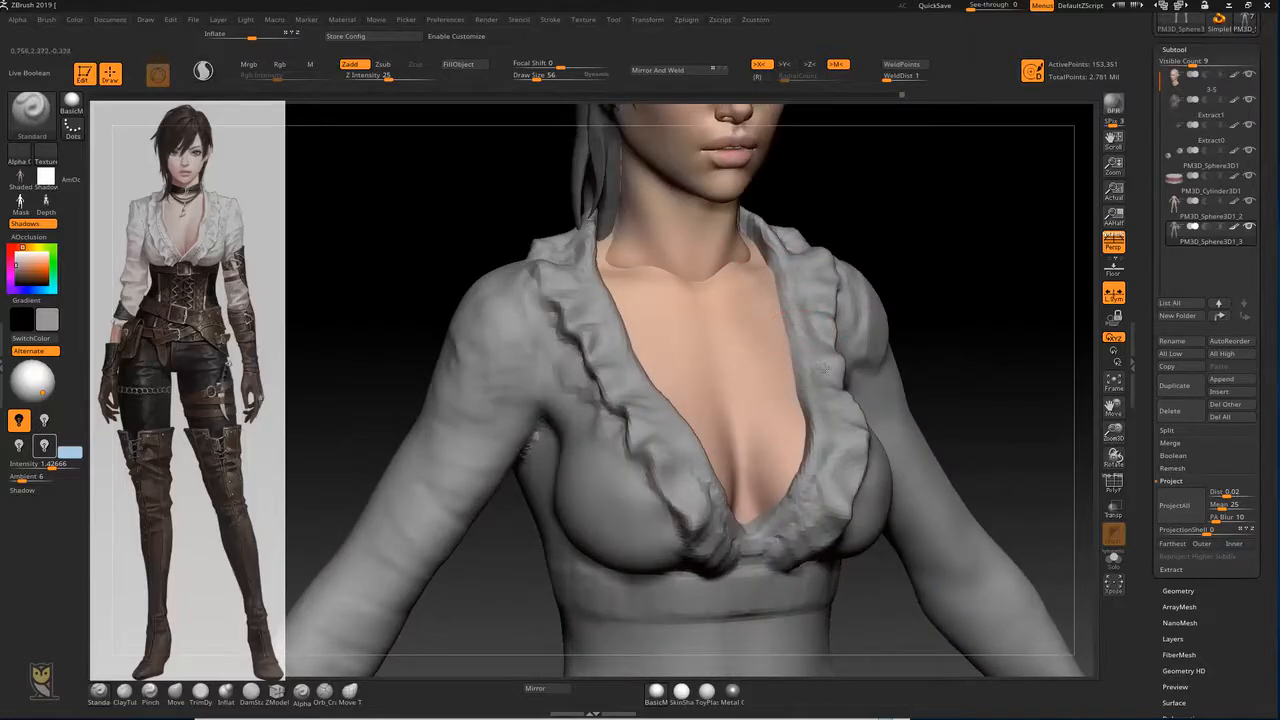
Step: Turn off symmetry and reshape the folds along one side of the collar ruffle with the Move brush at draw size 80
key(x)
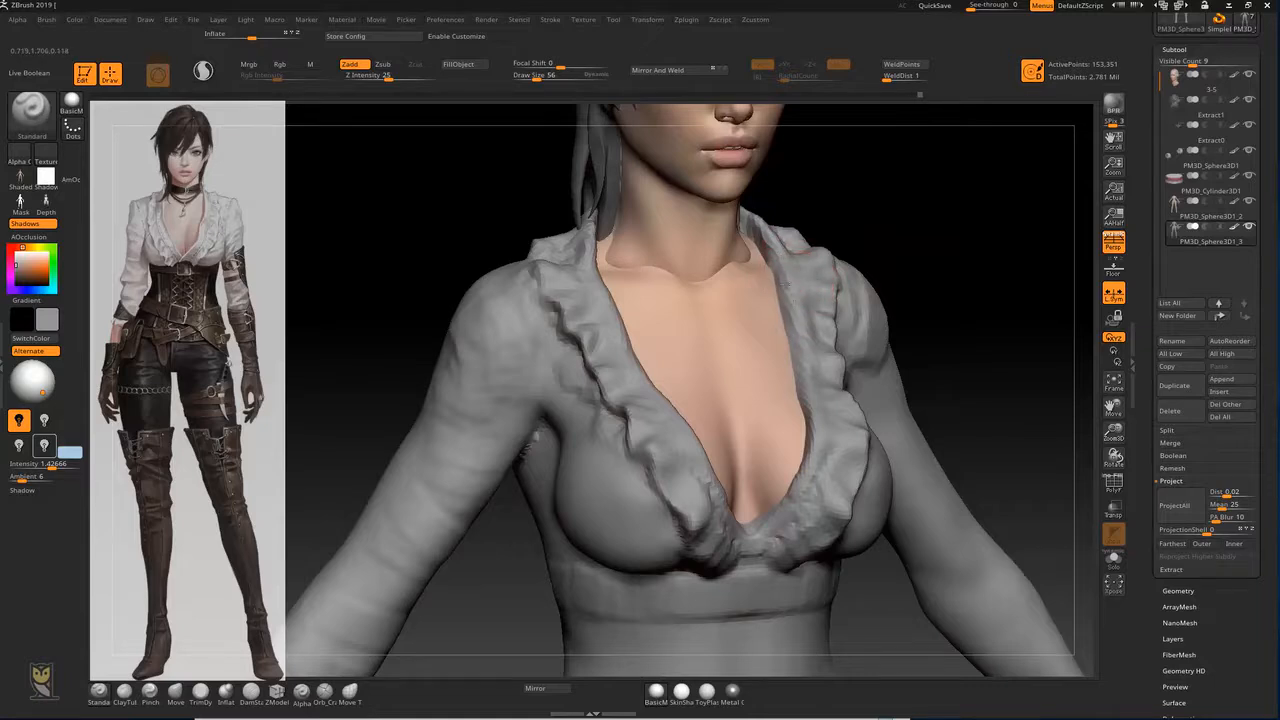
drag(970, 200, 762, 317)
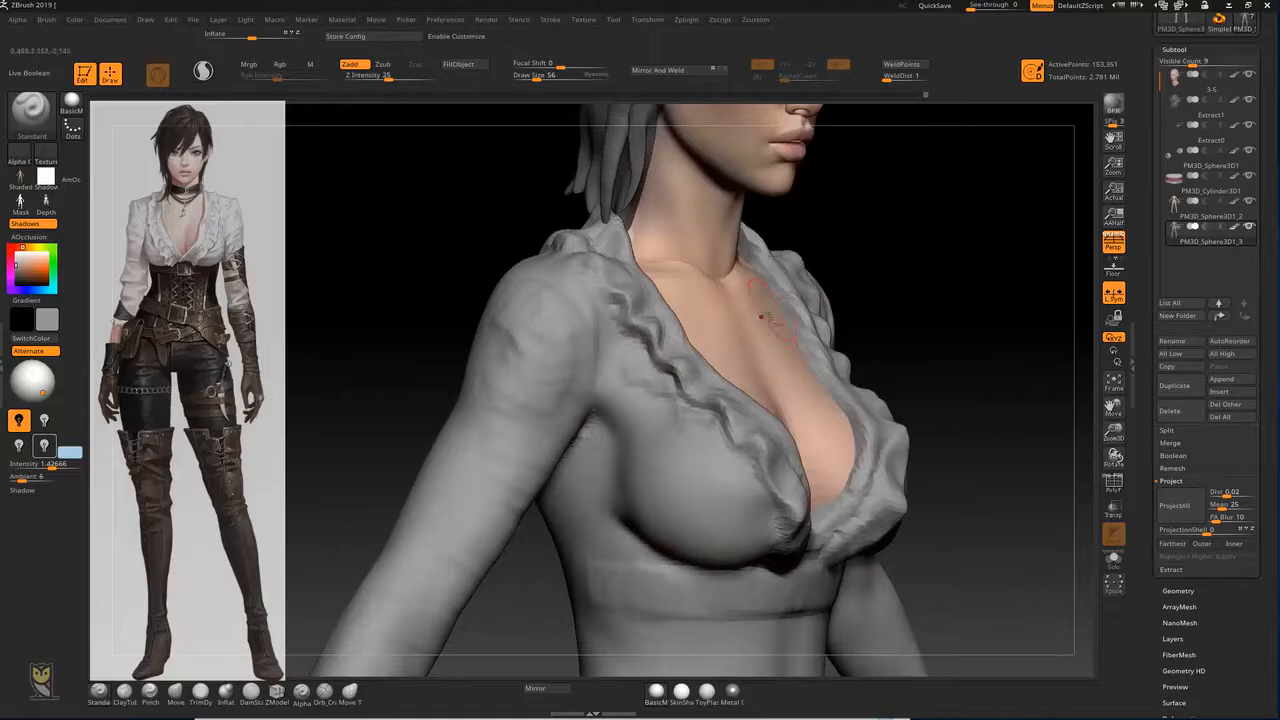
mouse_move(900, 258)
mouse_down()
mouse_move(909, 234)
mouse_move(886, 177)
mouse_up()
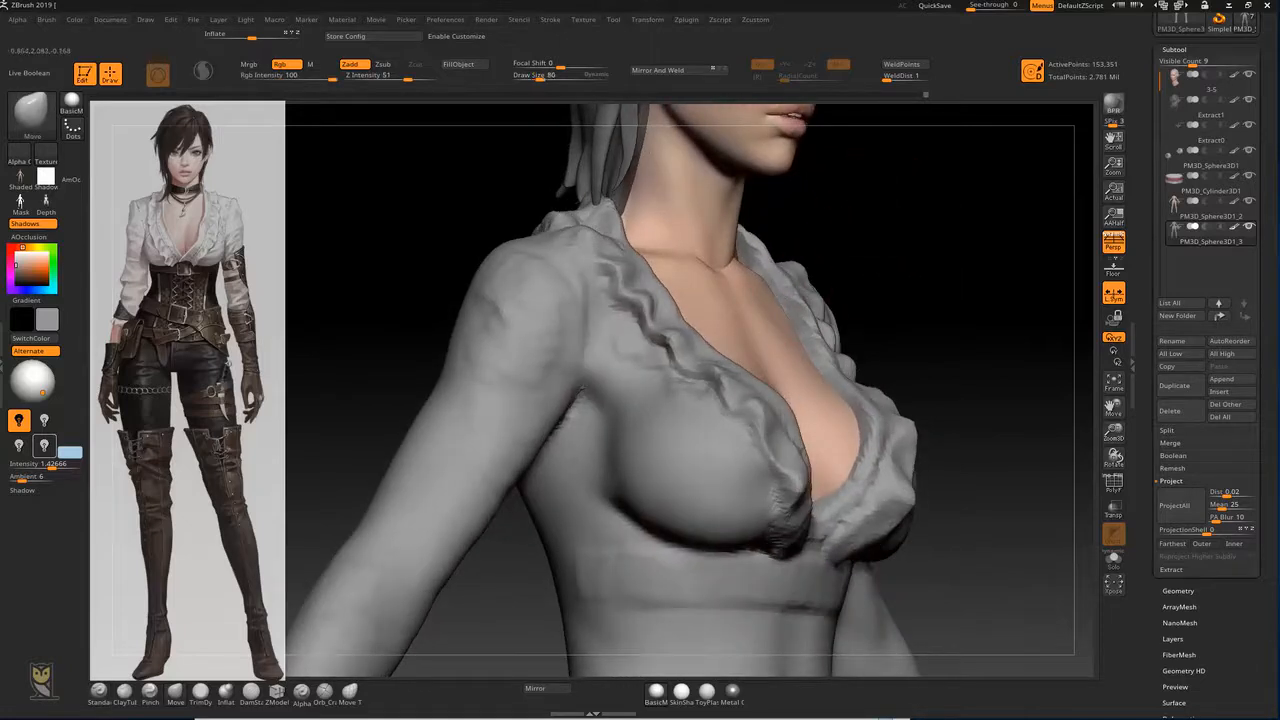
drag(876, 296, 795, 345)
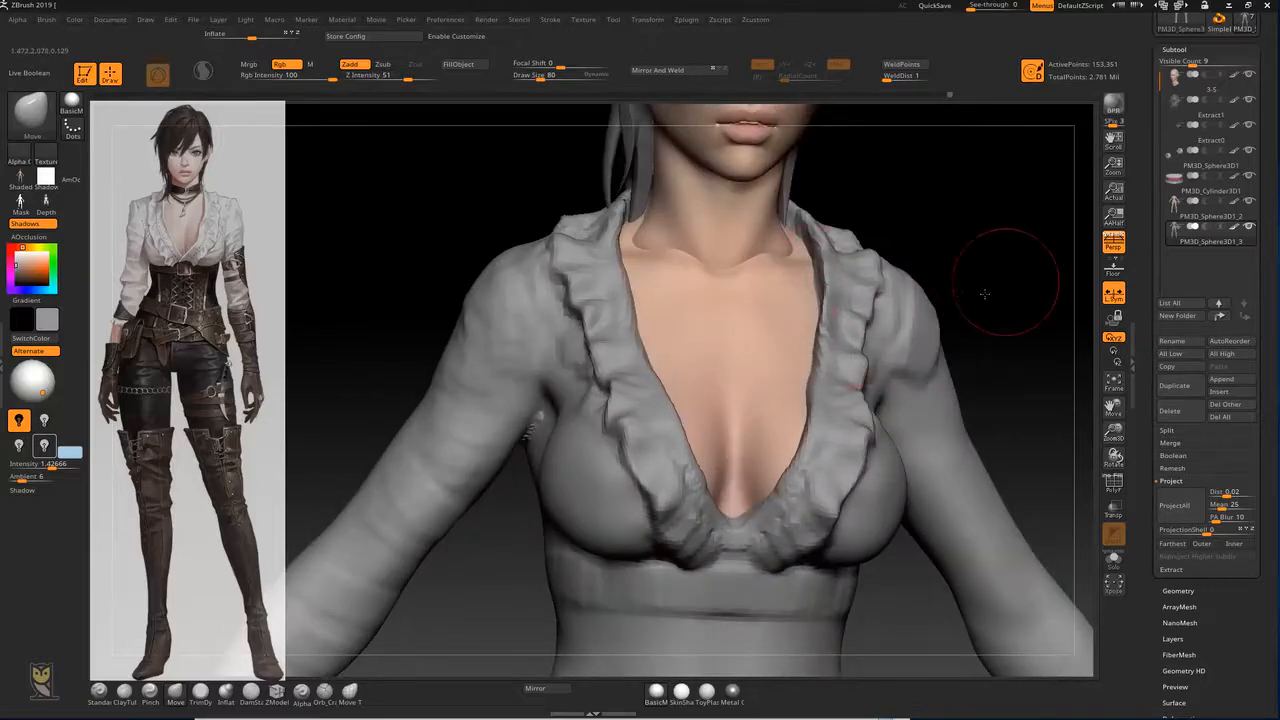
drag(984, 293, 837, 353)
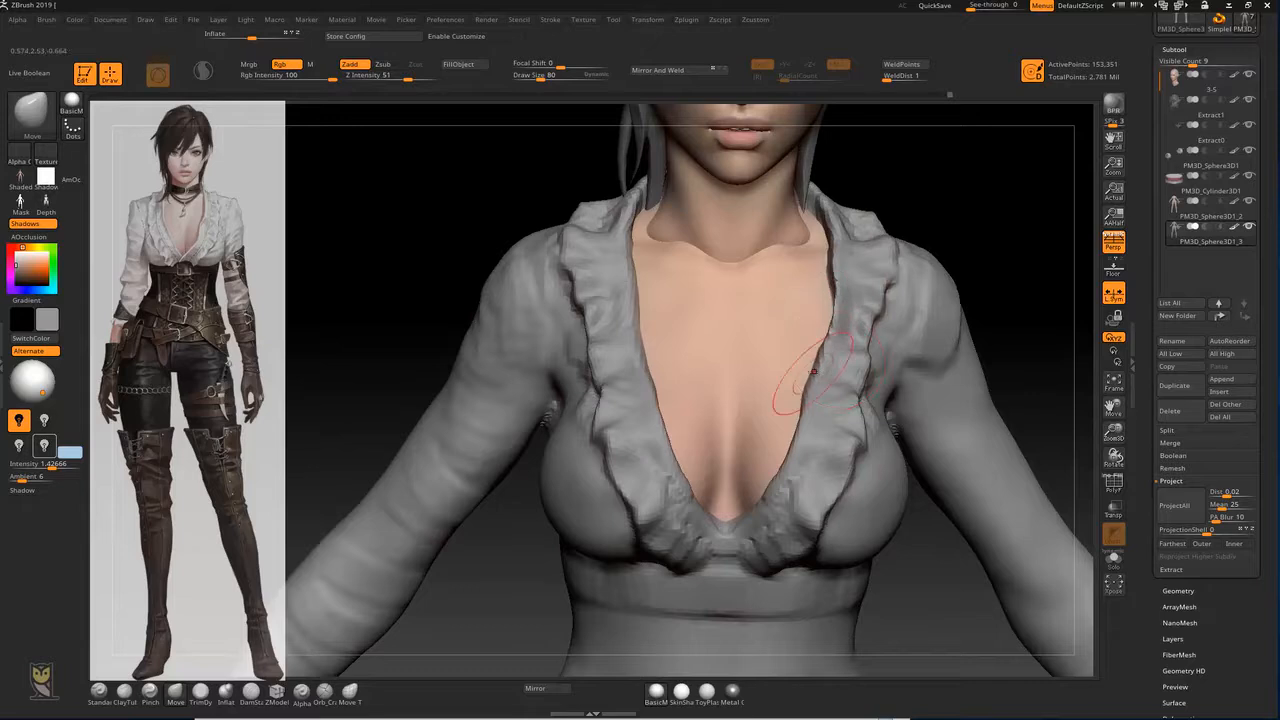
right_drag(824, 352, 811, 367)
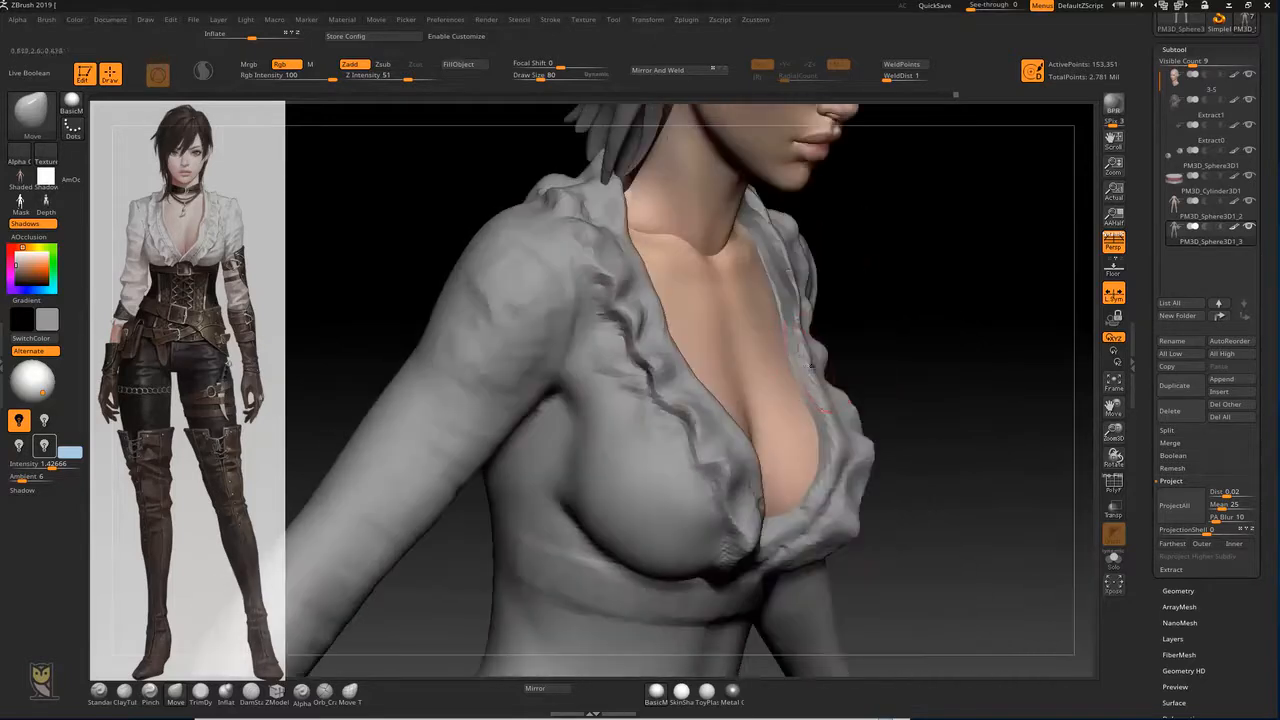
right_drag(920, 320, 942, 396)
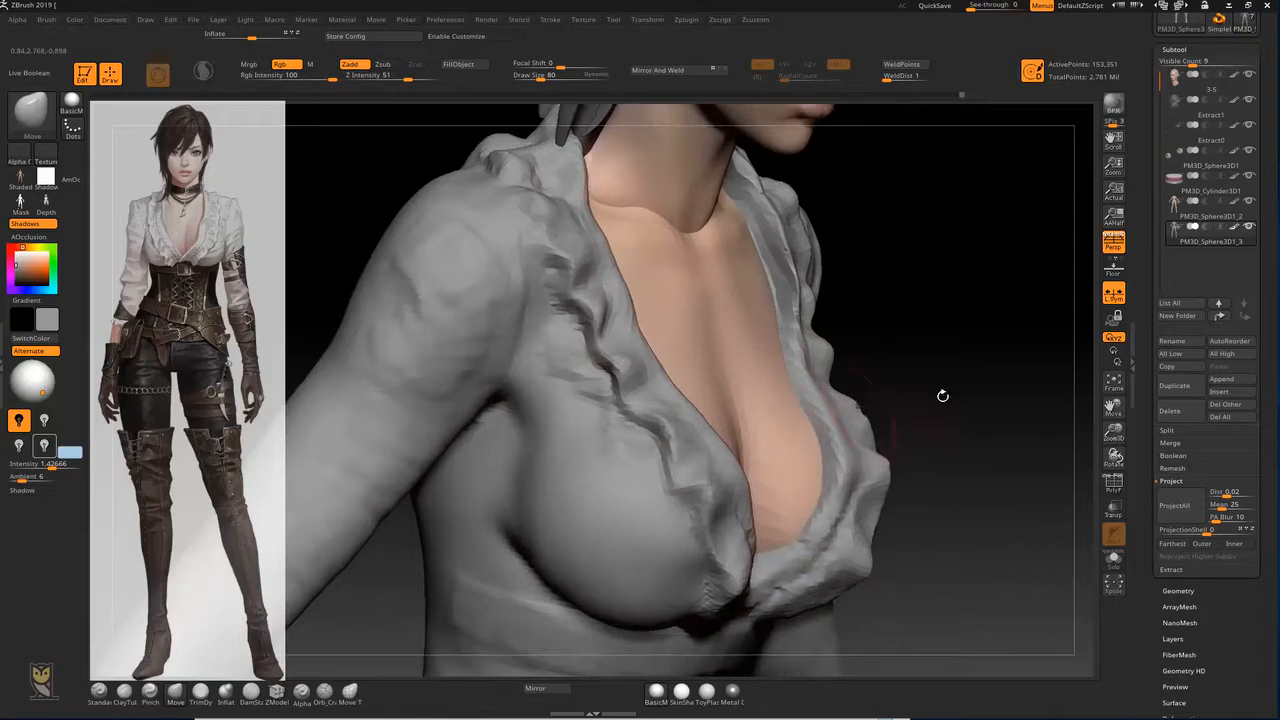
ctrl+right_drag(814, 437, 783, 411)
mouse_move(820, 442)
mouse_down()
mouse_move(834, 438)
mouse_move(836, 408)
mouse_up()
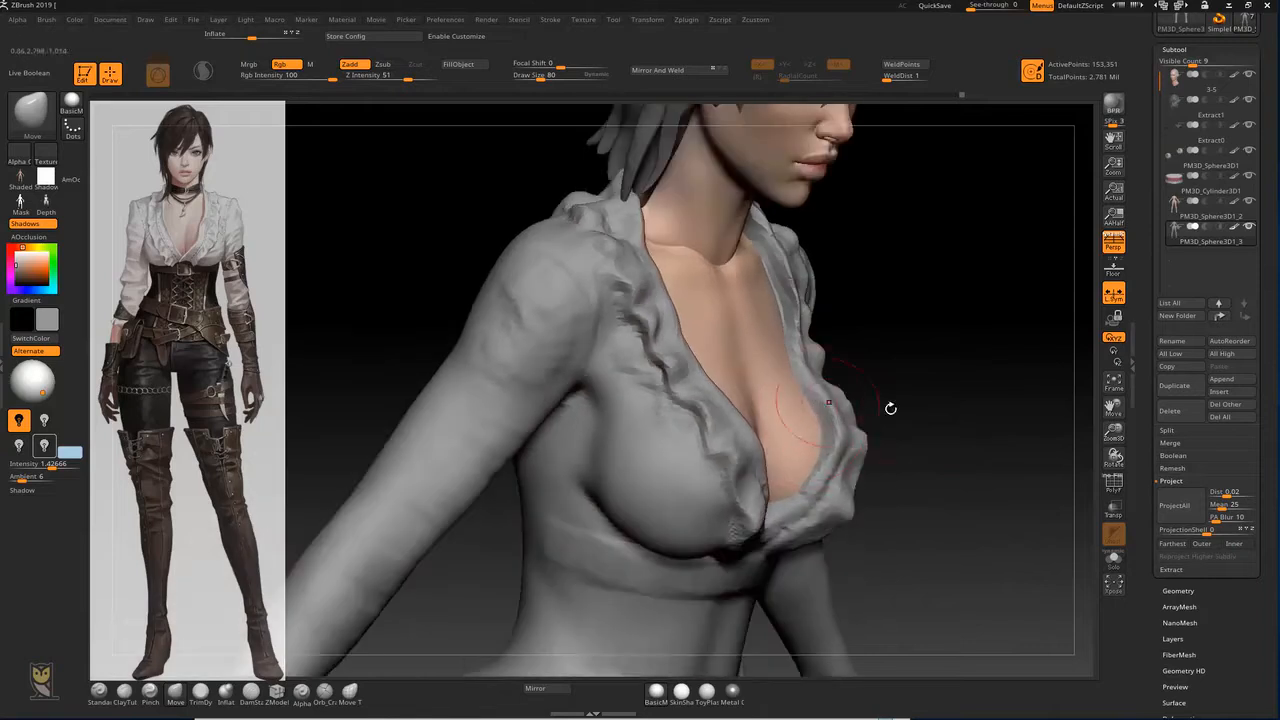
right_drag(866, 428, 991, 317)
mouse_move(1005, 268)
right_down()
mouse_move(1048, 262)
mouse_move(1002, 215)
mouse_move(972, 262)
right_up()
Step: Build up volume on the lower neckline ruffle with the ClayTubes brush at draw size 80
key(b)
key(c)
key(t)
drag(772, 433, 810, 464)
drag(806, 366, 836, 384)
drag(828, 412, 803, 397)
right_drag(948, 298, 848, 334)
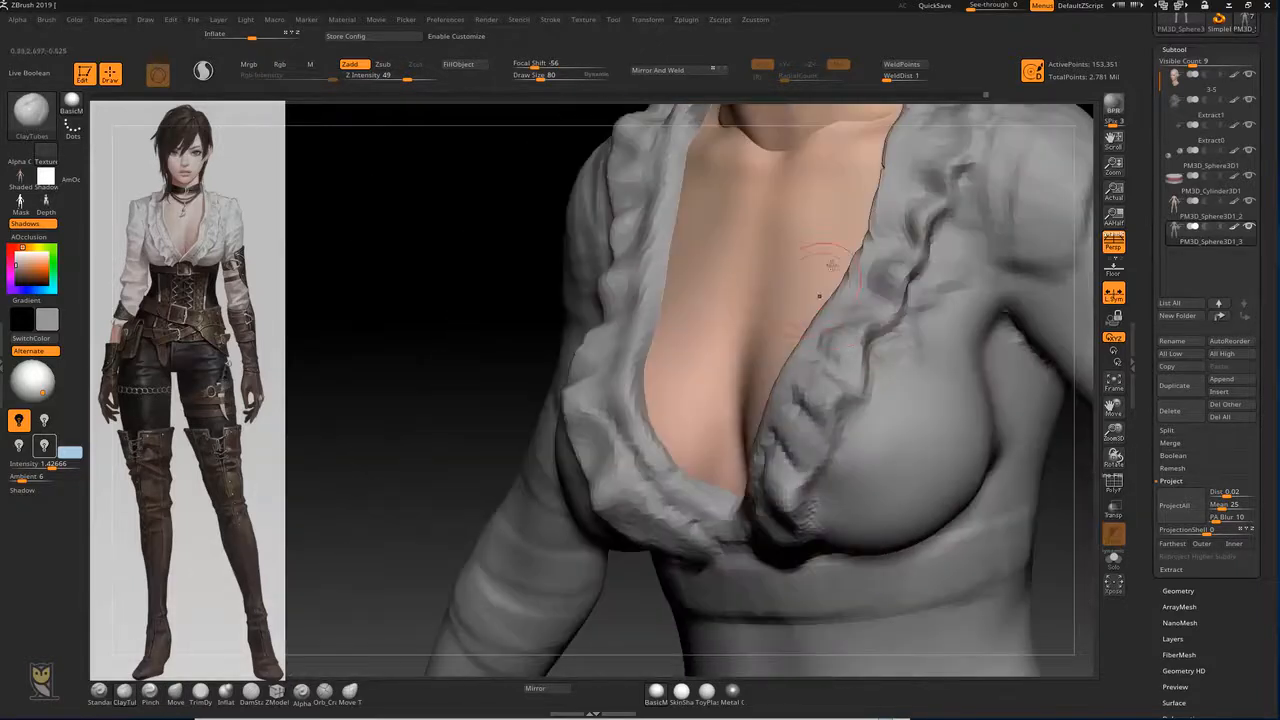
Step: Pull the opposite side of the collar ruffle into uneven folds up to the shoulder with the Move brush
key(b)
key(m)
key(v)
right_drag(1090, 200, 858, 330)
drag(862, 344, 877, 346)
drag(876, 290, 893, 279)
drag(887, 228, 918, 175)
ctrl+right_drag(906, 163, 856, 178)
key(shift+d)
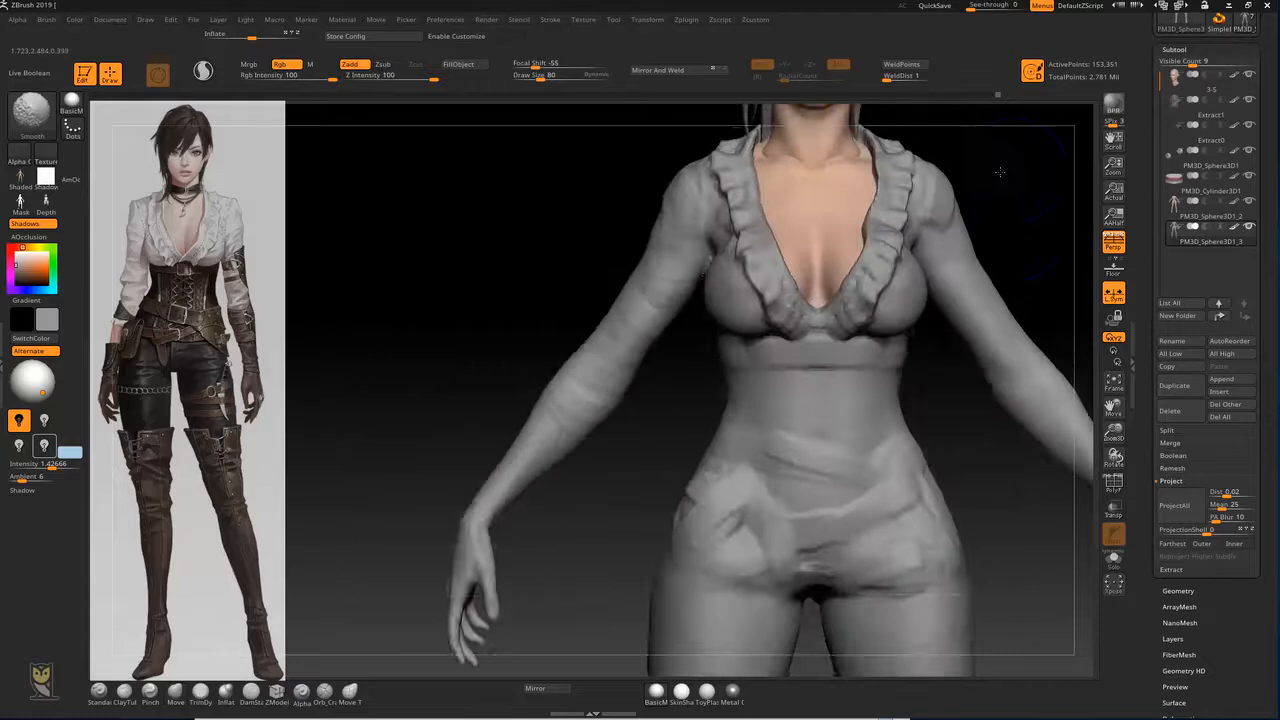
key(d)
ctrl+right_drag(1014, 203, 873, 240)
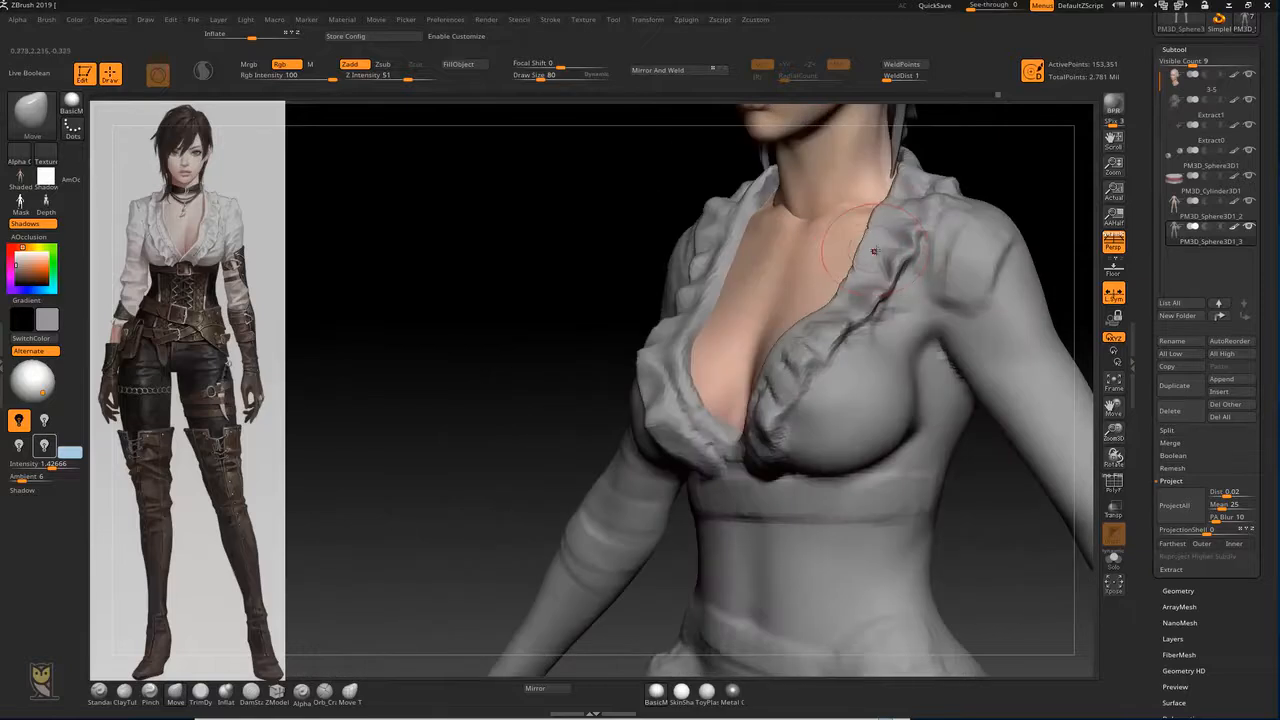
right_drag(1037, 137, 1030, 139)
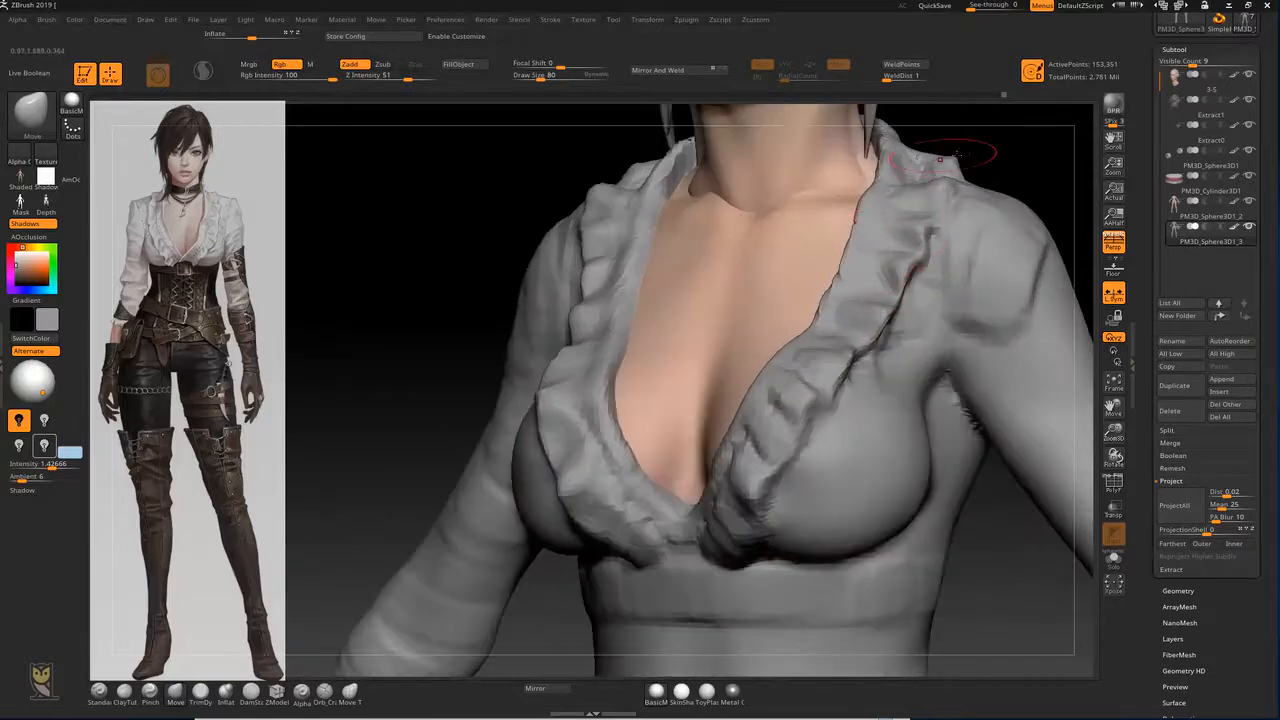
Step: Carve sharp creases between the collar ruffle folds with the DamStandard brush at draw size 36
key(b)
key(d)
key(s)
key([)
key([)
key([)
key([)
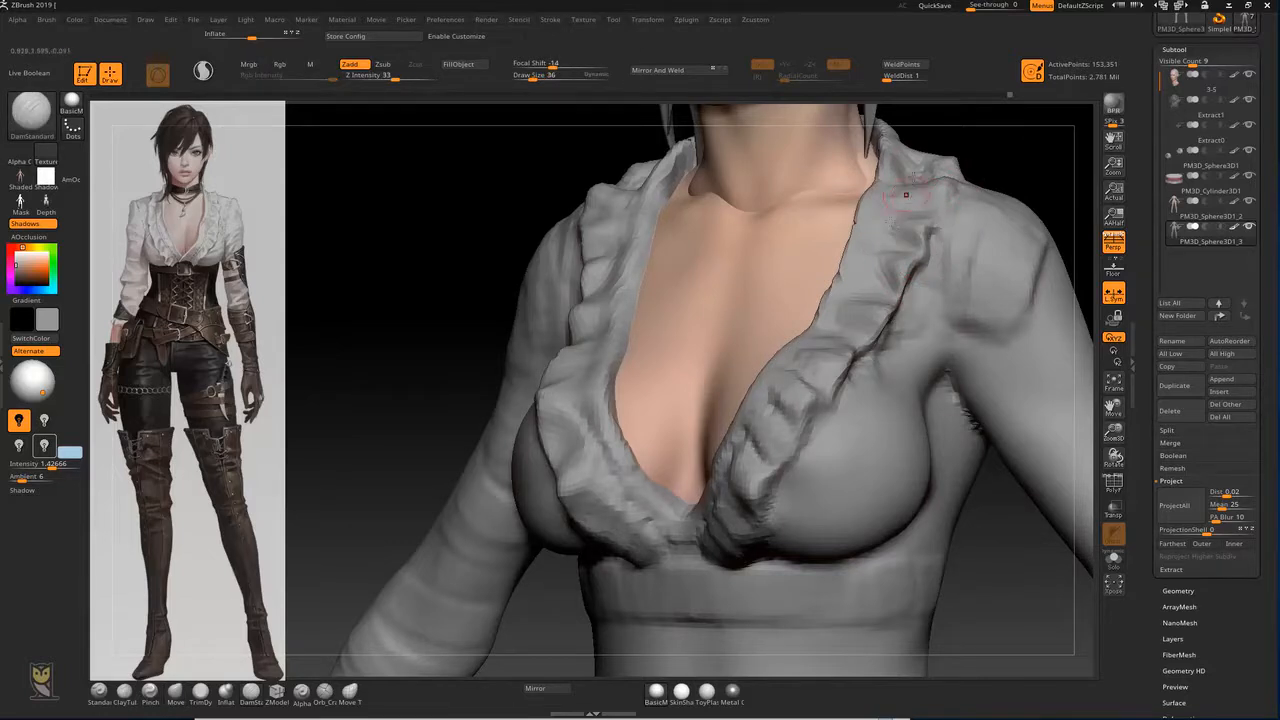
drag(1019, 171, 1075, 180)
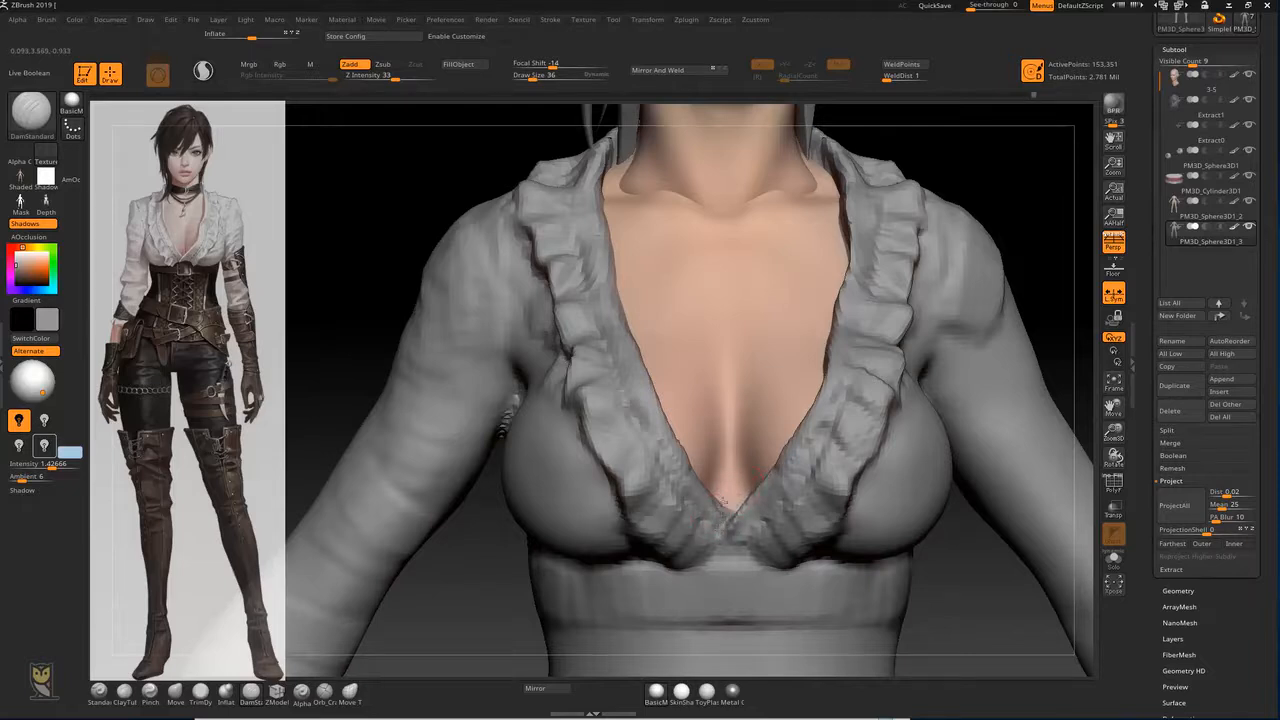
drag(996, 230, 850, 385)
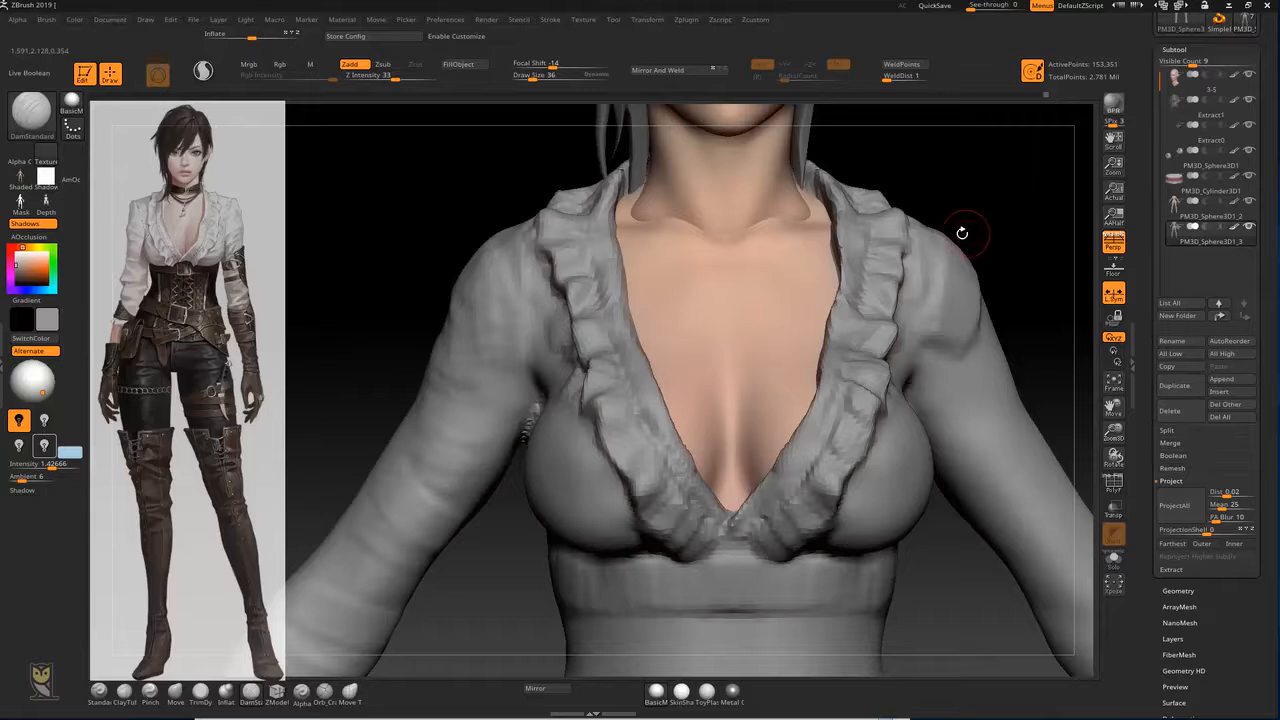
drag(1003, 200, 1050, 232)
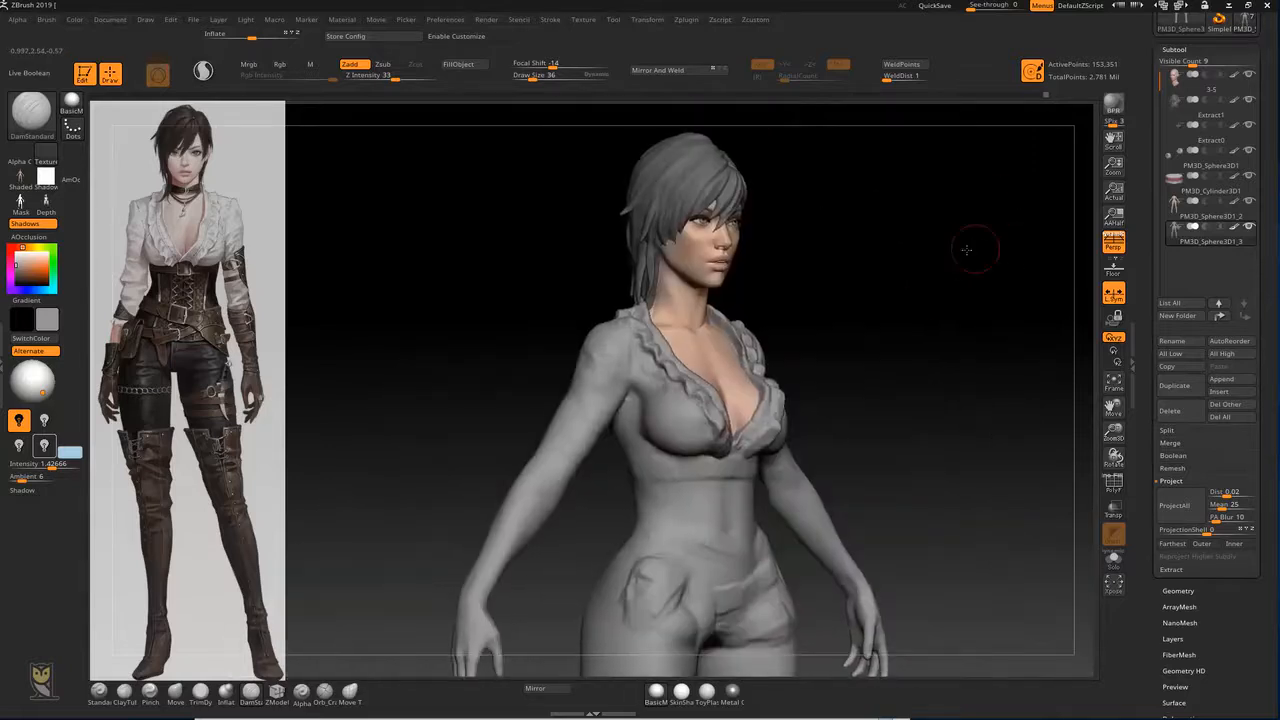
mouse_move(971, 249)
mouse_down()
mouse_move(995, 308)
mouse_move(826, 289)
mouse_move(815, 398)
mouse_up()
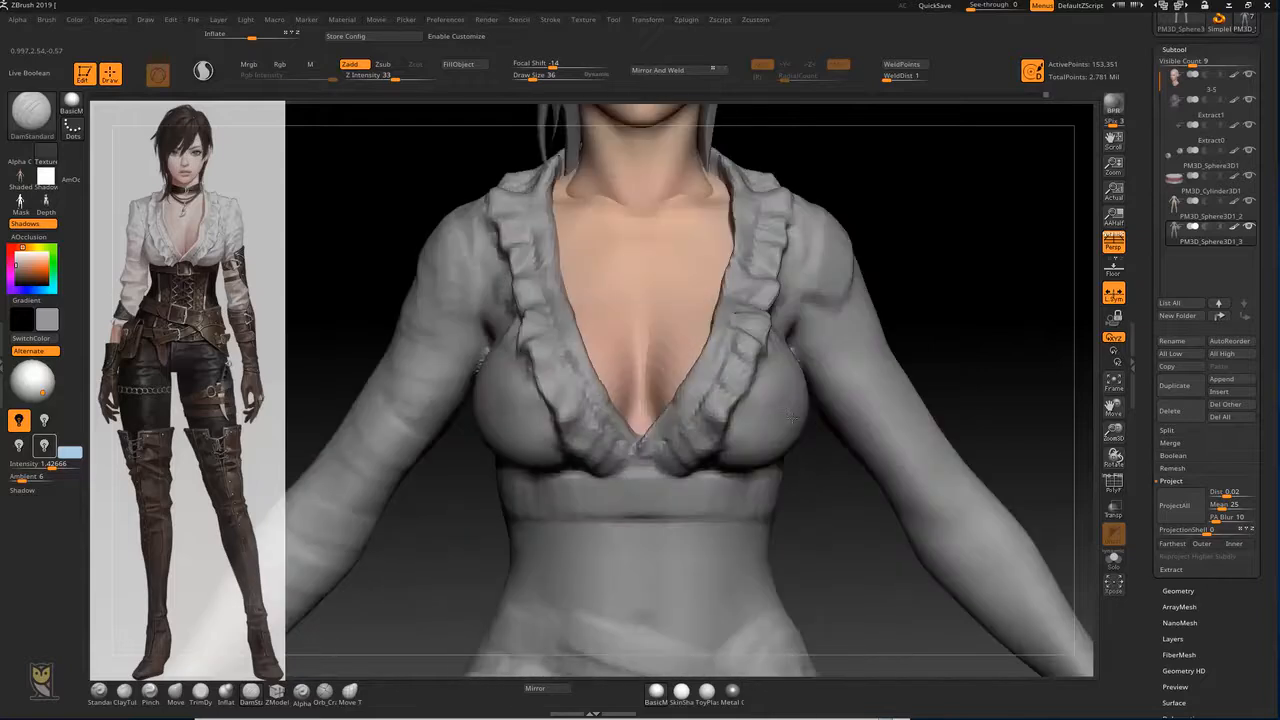
drag(942, 316, 771, 340)
alt+drag(918, 242, 920, 177)
key(b)
key(c)
key(t)
drag(891, 277, 910, 224)
Step: Turn symmetry back on and sculpt soft folds over the shoulders of the blouse with the Standard brush at draw size 72
key(b)
key(s)
key(t)
mouse_move(834, 244)
mouse_down()
mouse_move(808, 258)
mouse_move(782, 318)
mouse_up()
key(ctrl+z)
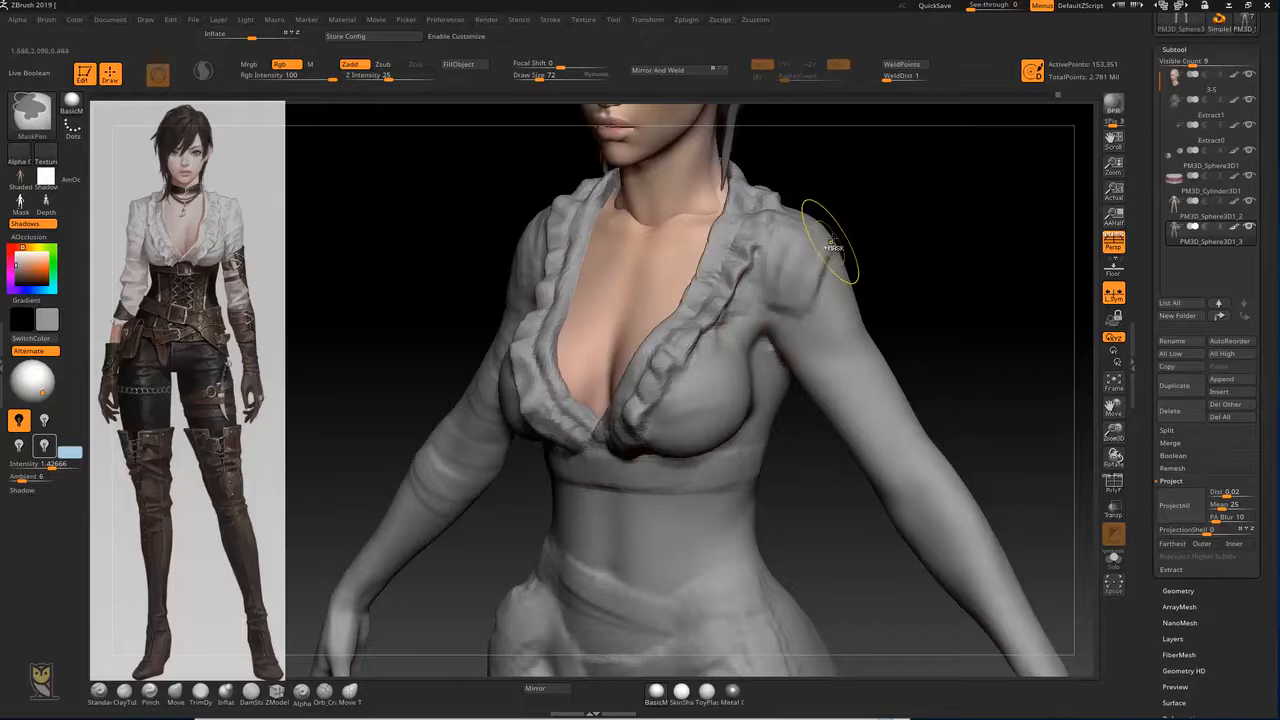
mouse_move(829, 246)
shift+mouse_down()
mouse_move(780, 307)
mouse_move(798, 284)
mouse_move(790, 303)
shift+mouse_up()
drag(846, 240, 895, 212)
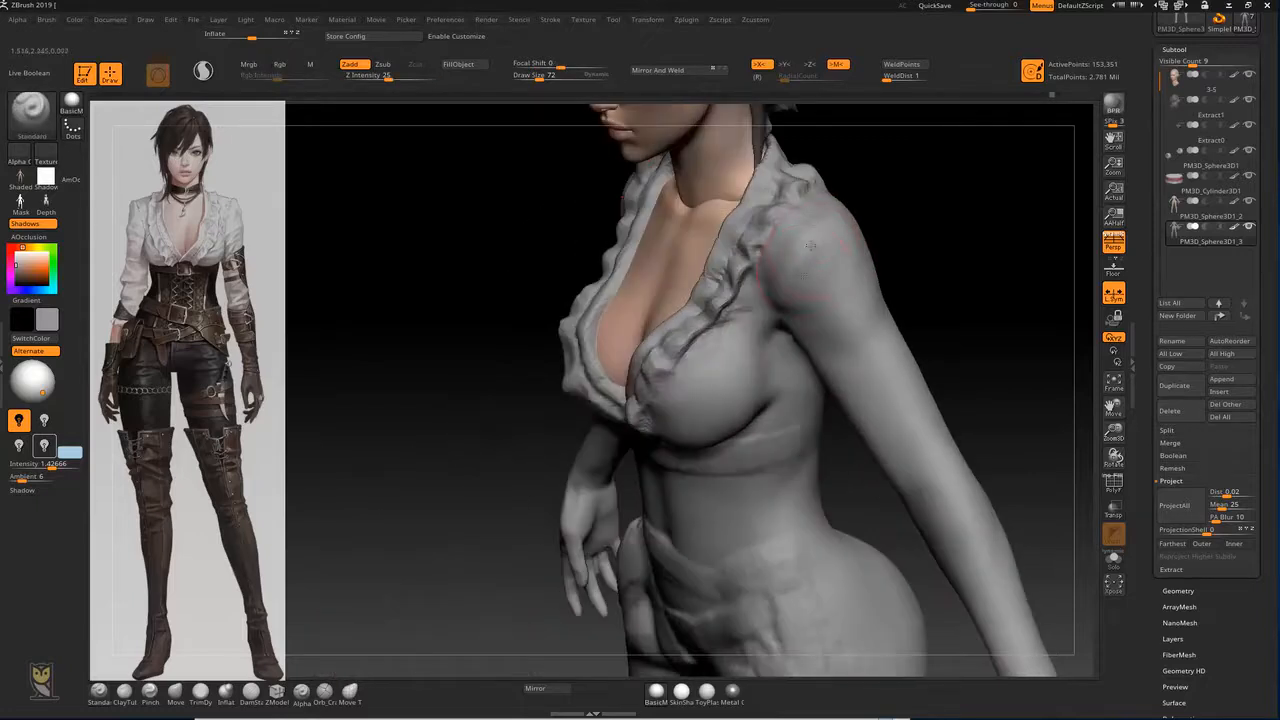
mouse_move(950, 250)
mouse_down()
mouse_move(868, 245)
mouse_move(868, 224)
mouse_up()
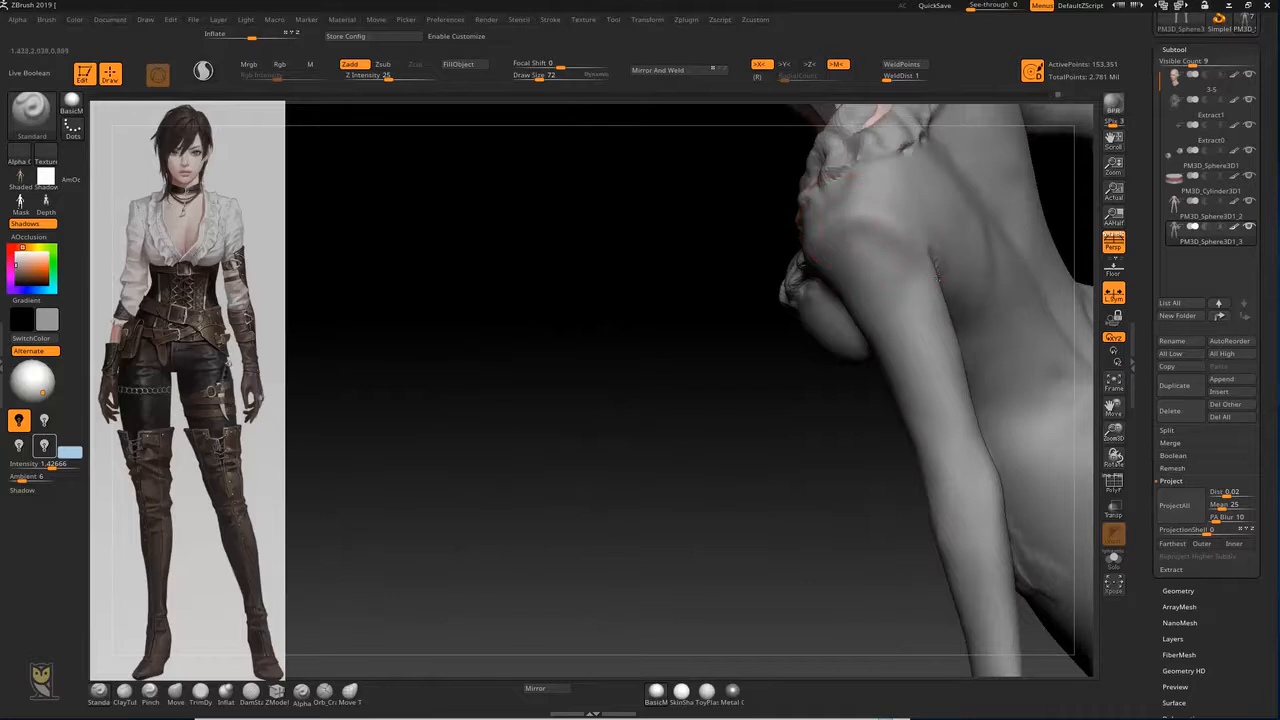
drag(688, 363, 700, 400)
drag(868, 236, 860, 208)
mouse_move(987, 209)
shift+mouse_down()
mouse_move(880, 298)
mouse_move(874, 340)
shift+mouse_up()
drag(735, 464, 745, 410)
mouse_move(900, 291)
mouse_down()
mouse_move(816, 334)
mouse_move(812, 324)
mouse_up()
Step: Build up the sleeve cloth over the shoulder and upper arm with the ClayTubes brush at draw size 72
key(b)
key(m)
key(v)
key(b)
key(t)
key(d)
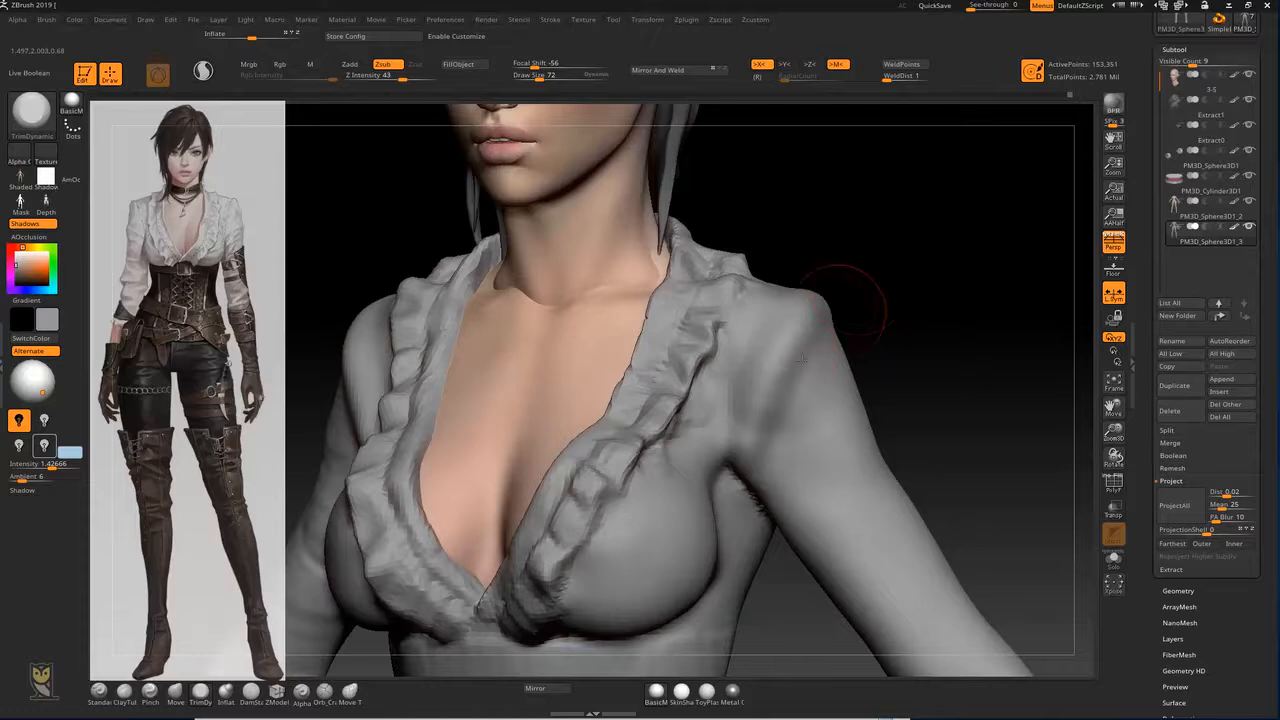
key(b)
key(c)
key(t)
mouse_move(832, 330)
mouse_down()
mouse_move(788, 445)
mouse_move(812, 434)
mouse_up()
drag(826, 388, 800, 450)
drag(797, 356, 770, 406)
drag(776, 325, 770, 434)
Step: Smooth the shoulder build-up and carve creases around the shoulder and armpit with the DamStandard brush at draw size 44
key(b)
key(d)
key(s)
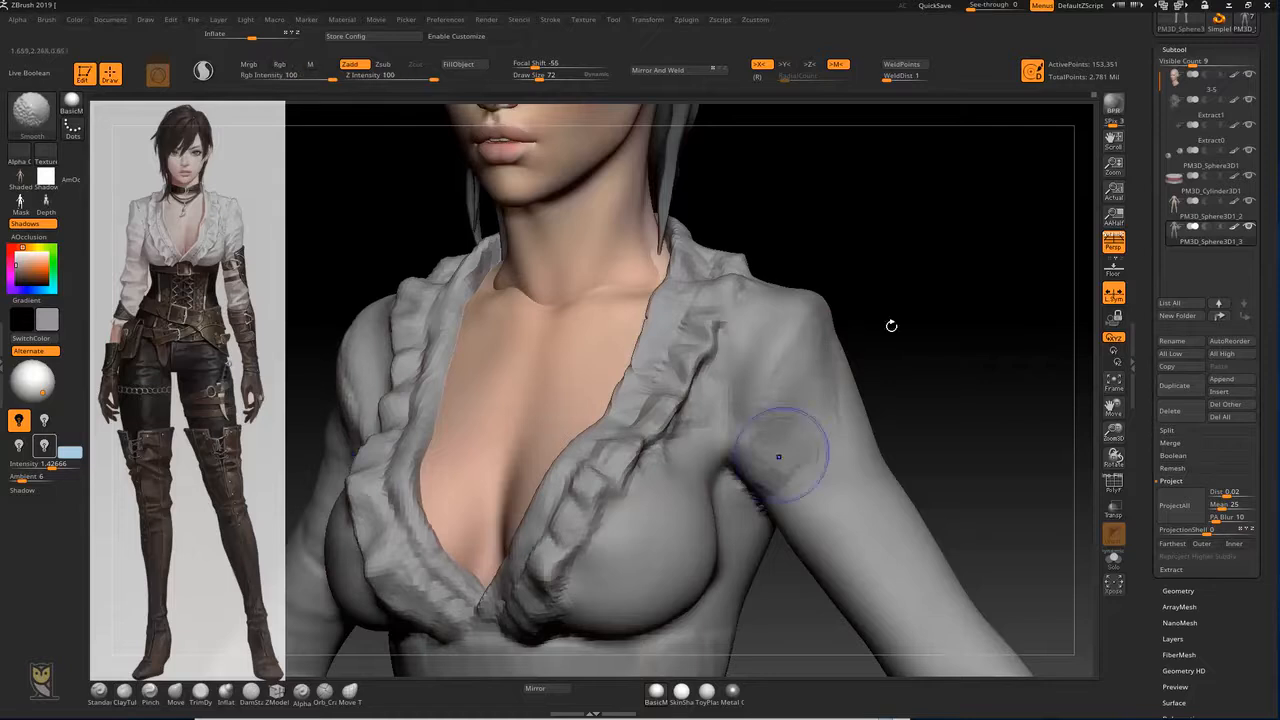
mouse_move(888, 289)
mouse_down()
mouse_move(821, 289)
mouse_move(767, 360)
mouse_up()
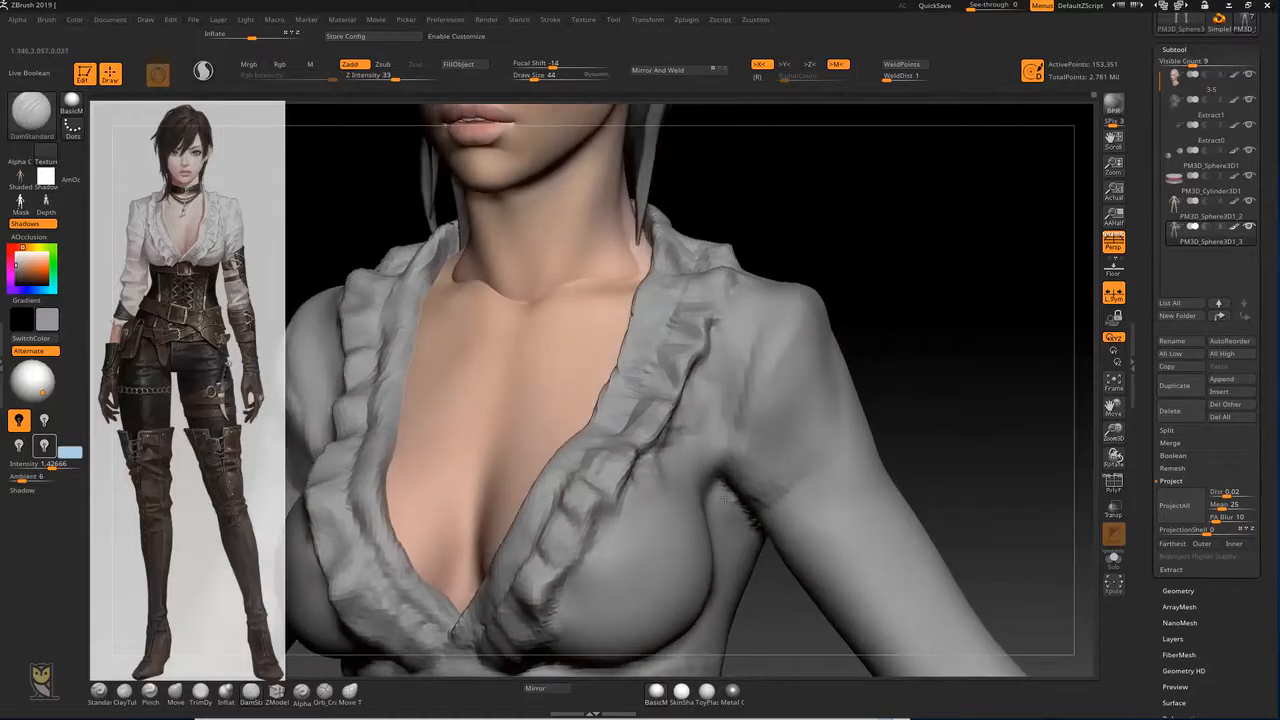
drag(870, 230, 846, 218)
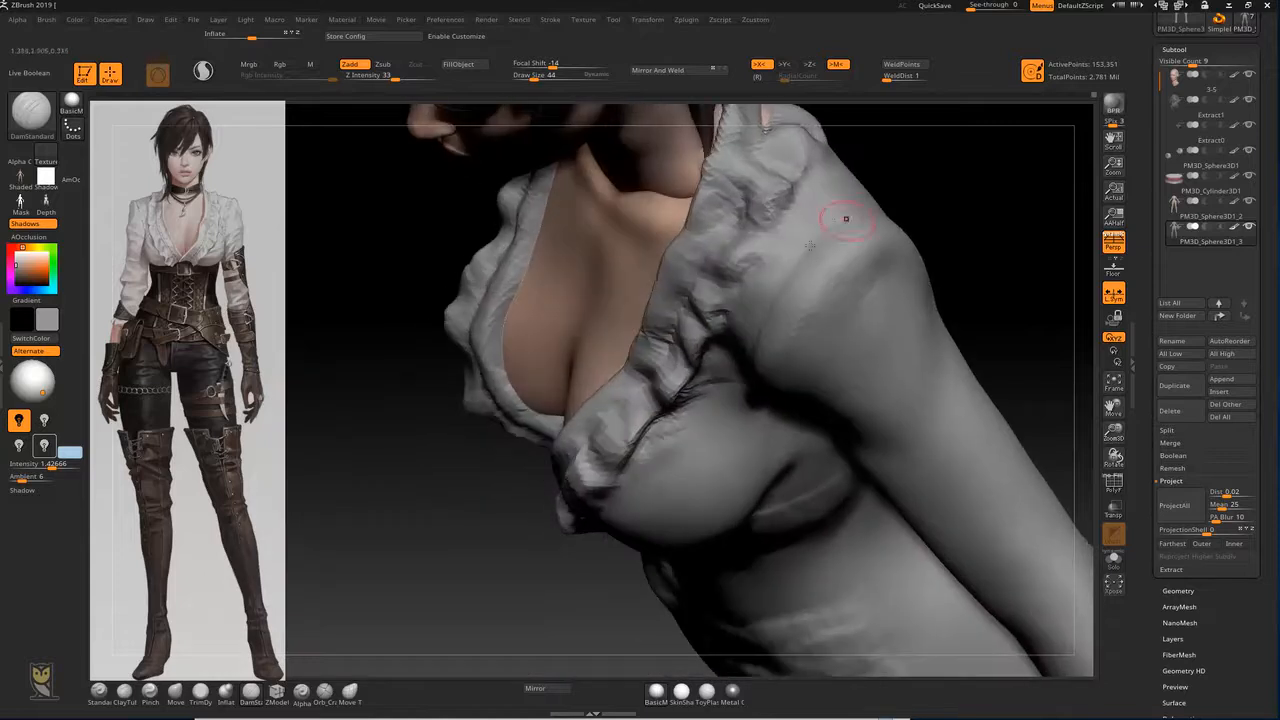
drag(979, 176, 902, 230)
drag(956, 174, 1033, 172)
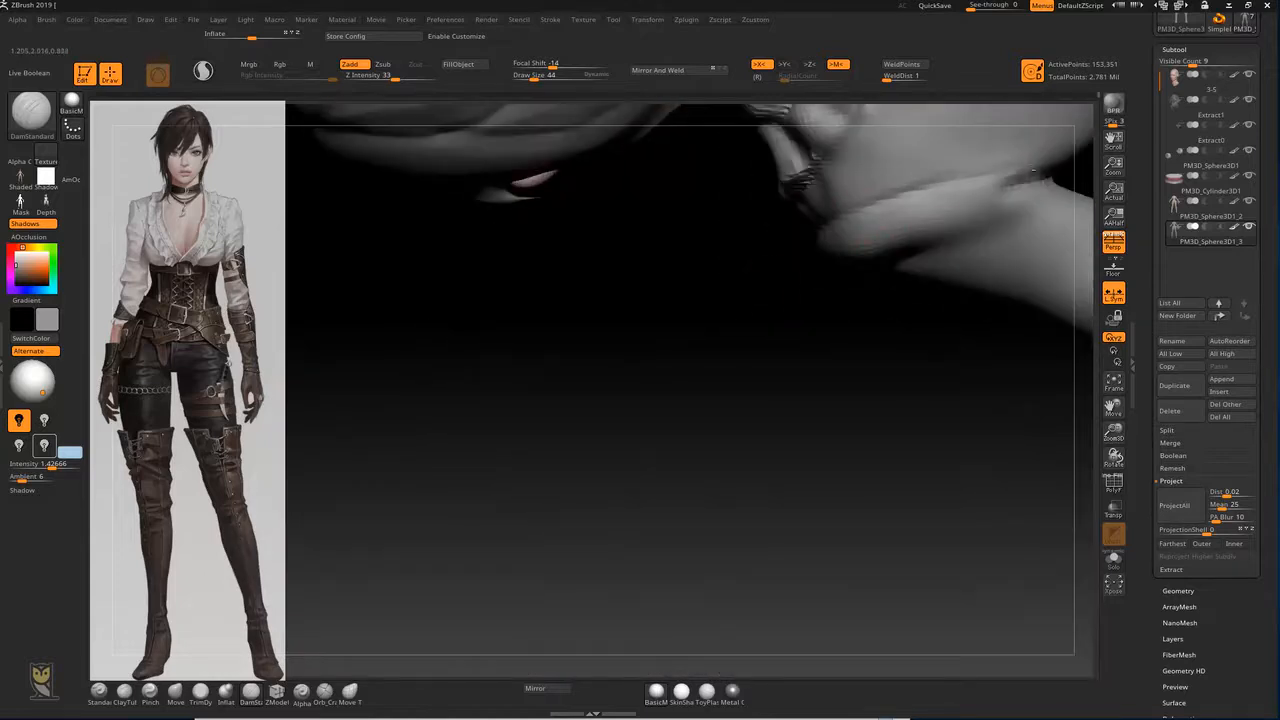
mouse_move(658, 419)
mouse_down()
mouse_move(934, 226)
mouse_move(800, 298)
mouse_up()
mouse_move(955, 260)
mouse_down()
mouse_move(749, 328)
mouse_move(770, 308)
mouse_move(729, 338)
mouse_up()
mouse_move(681, 378)
mouse_down()
mouse_move(915, 265)
mouse_move(841, 278)
mouse_up()
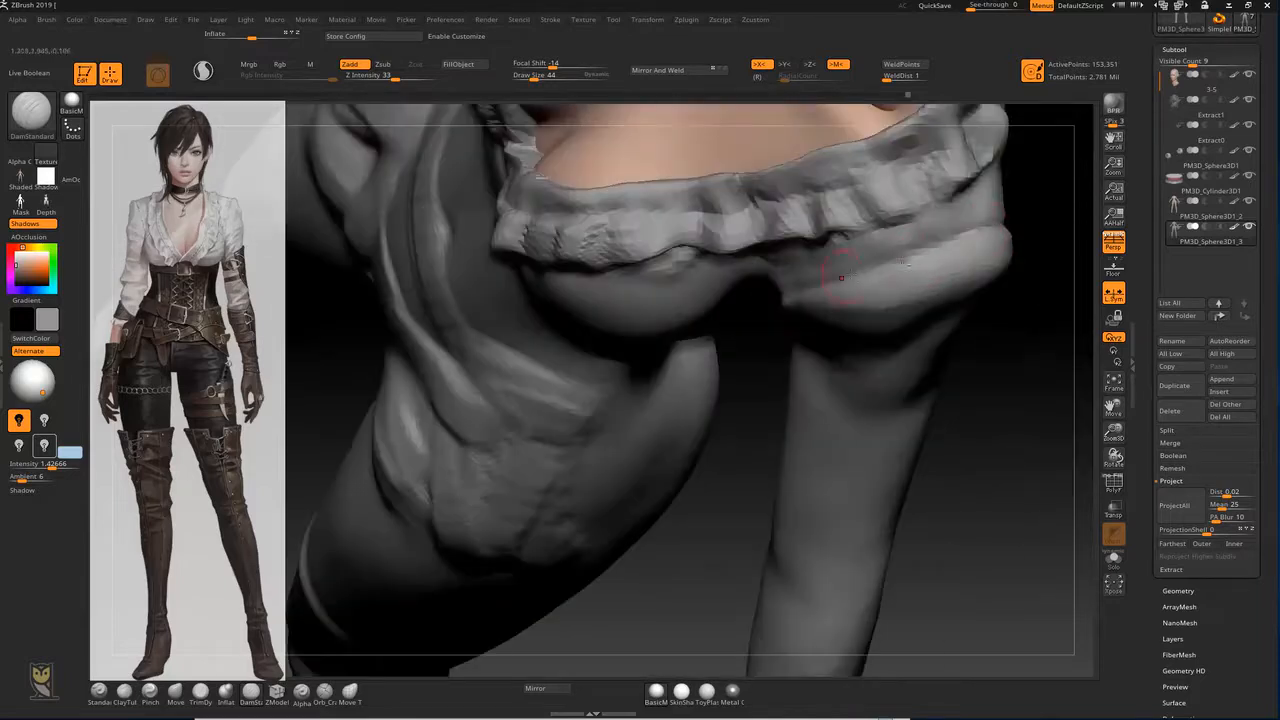
drag(954, 236, 862, 270)
drag(995, 309, 745, 310)
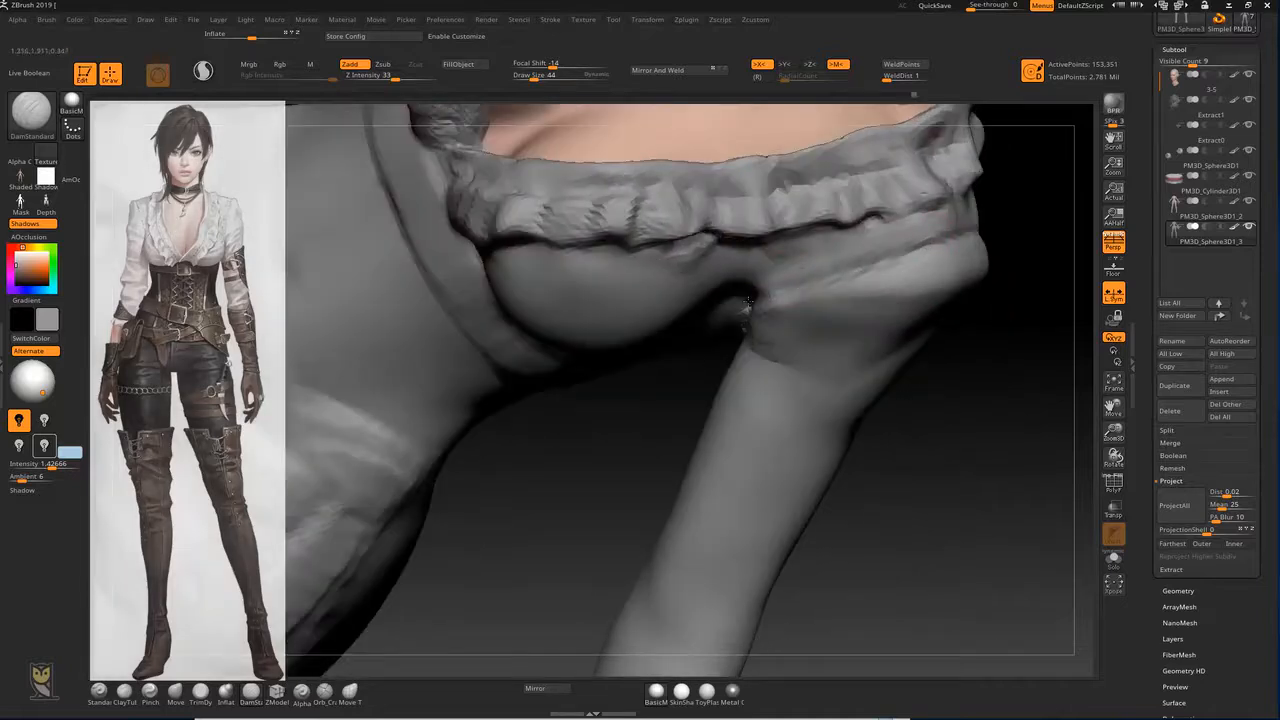
Step: Adjust the silhouette of the blouse's shoulders and upper sleeves with the Move brush at draw size 68
key(f)
drag(922, 356, 932, 367)
drag(846, 330, 916, 247)
mouse_move(894, 305)
alt+mouse_down()
mouse_move(860, 317)
mouse_move(871, 280)
mouse_move(843, 297)
mouse_move(880, 174)
alt+mouse_up()
key(b)
key(m)
key(v)
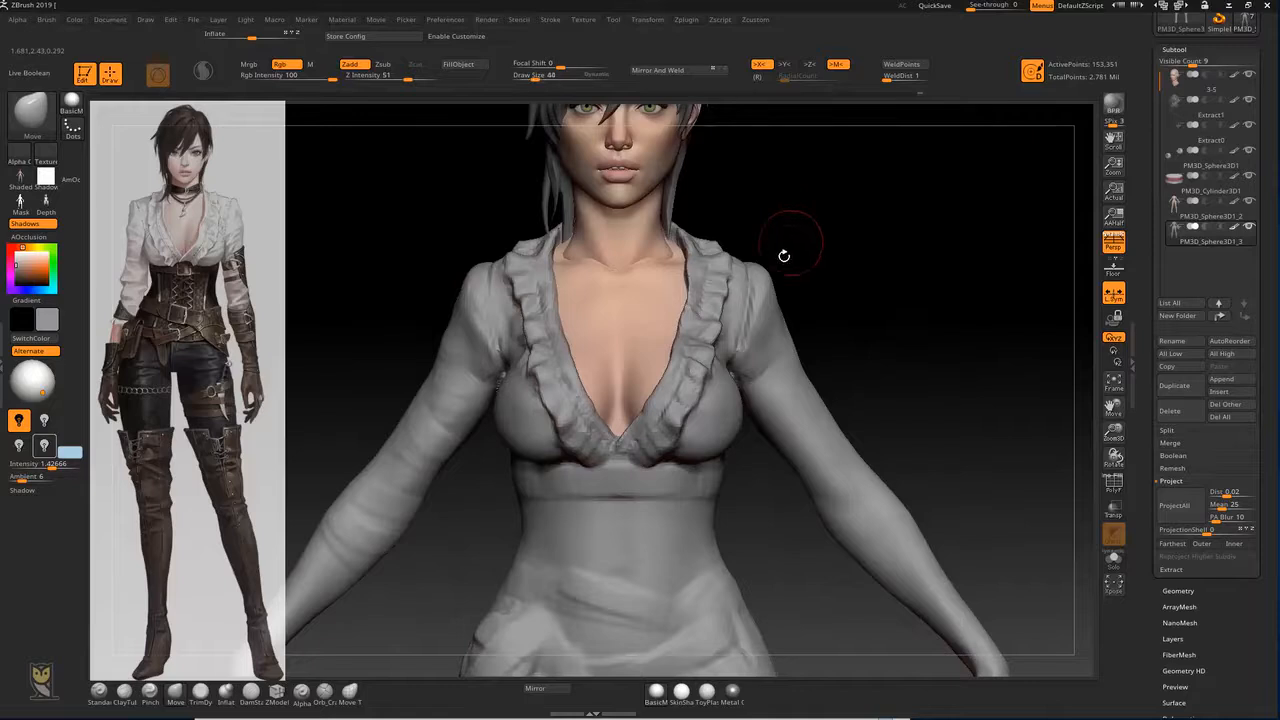
mouse_move(801, 267)
mouse_down()
mouse_move(778, 294)
mouse_move(780, 279)
mouse_move(785, 293)
mouse_up()
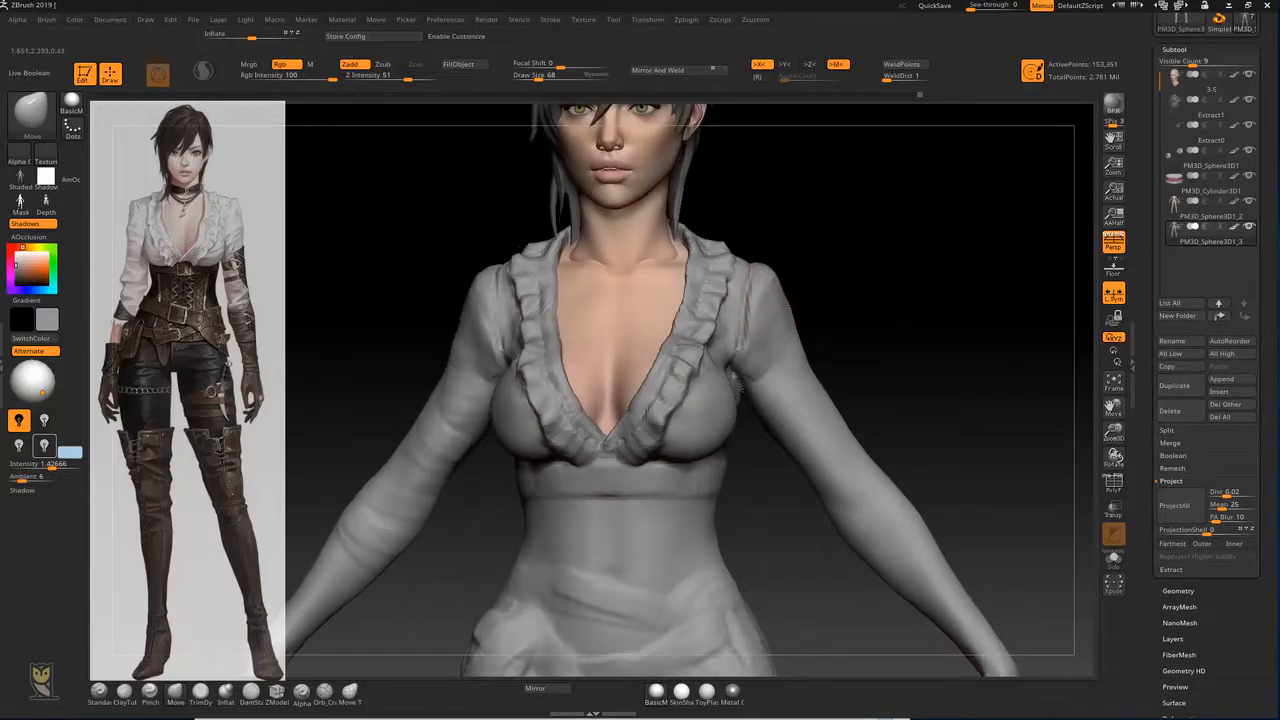
drag(796, 342, 833, 323)
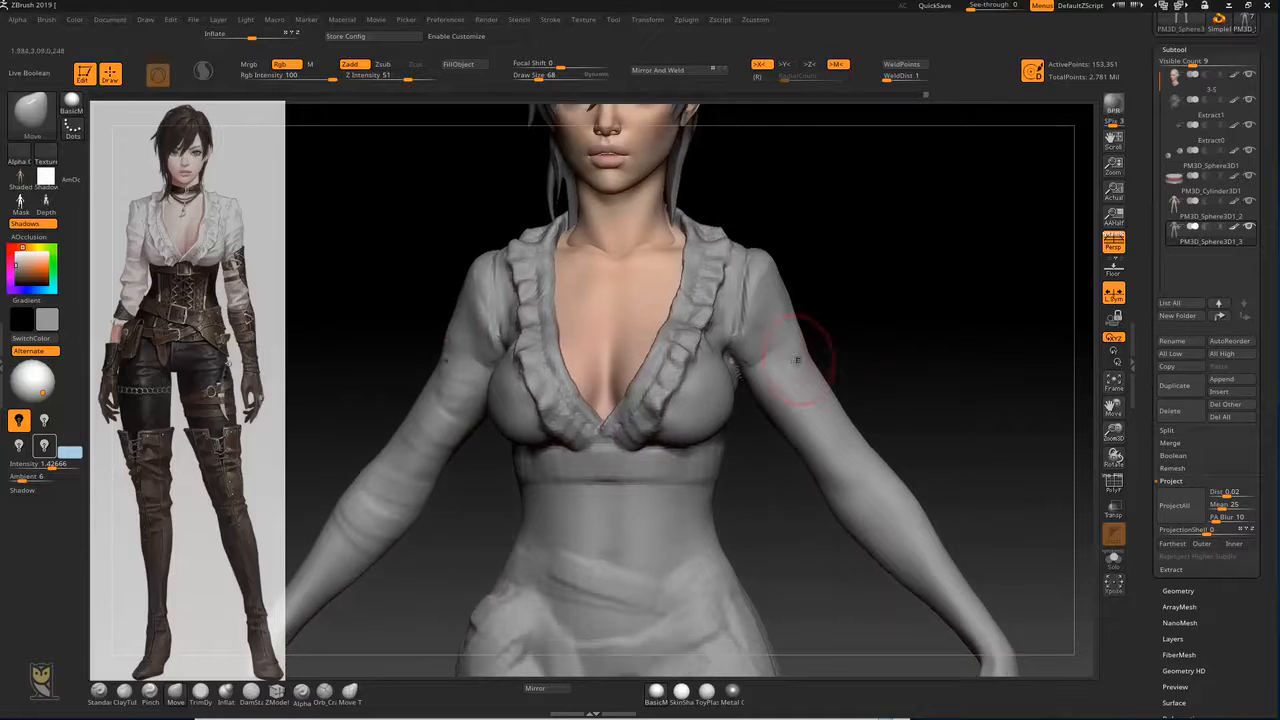
mouse_move(890, 281)
mouse_down()
mouse_move(890, 264)
mouse_move(834, 223)
mouse_up()
Step: Carve sleeve creases across the upper arm below the armpit with the DamStandard brush at draw size 48
key(b)
key(d)
key(s)
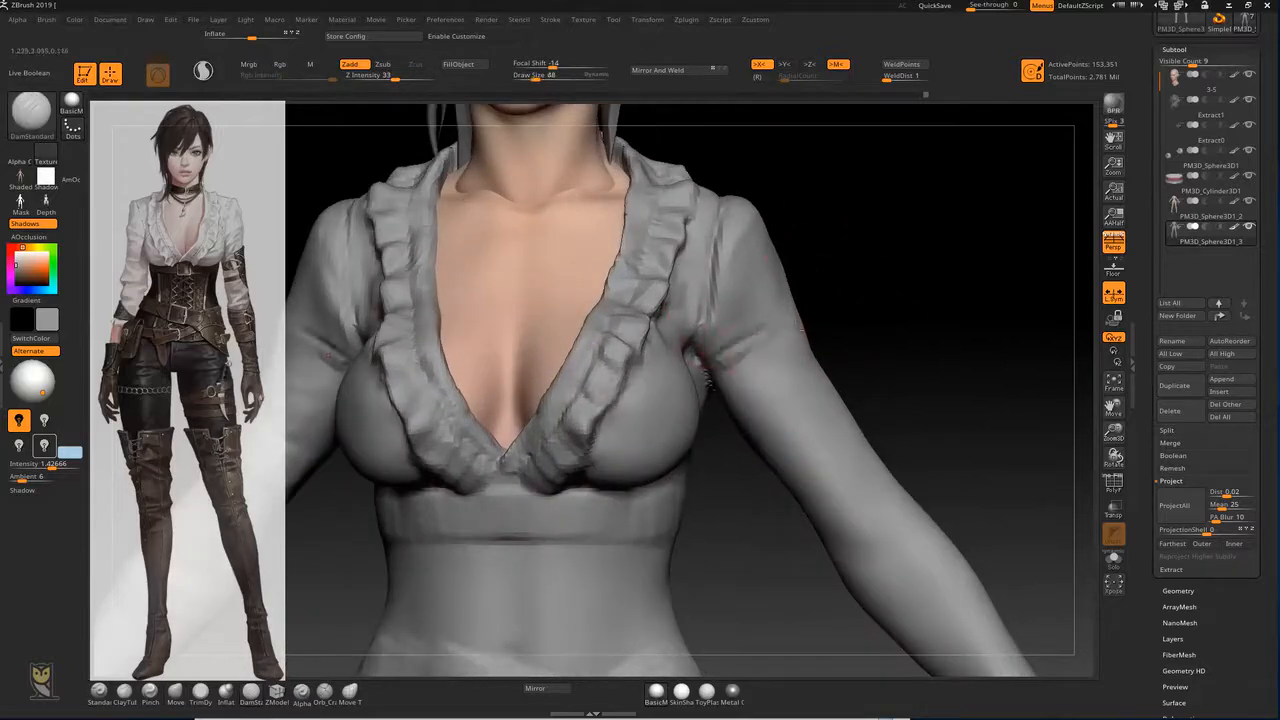
drag(696, 357, 771, 335)
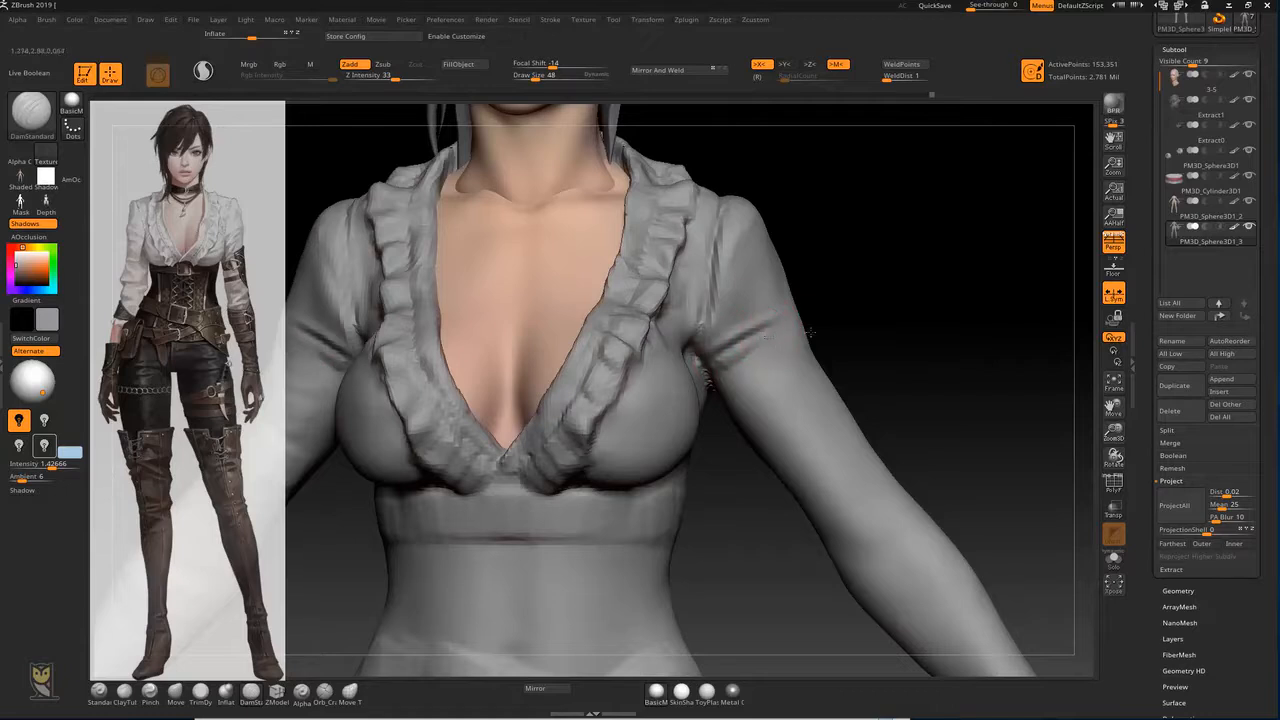
mouse_move(727, 371)
mouse_down()
mouse_move(789, 356)
mouse_move(756, 374)
mouse_move(776, 376)
mouse_up()
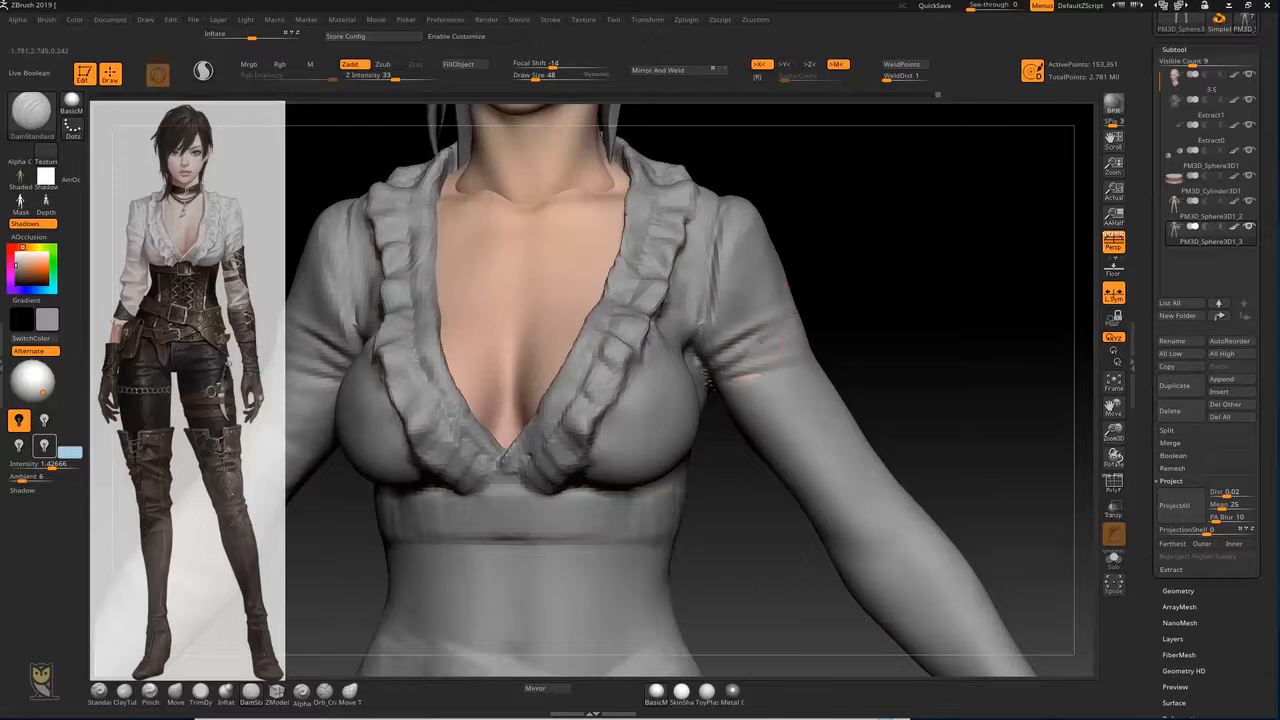
mouse_move(846, 291)
mouse_down()
mouse_move(815, 300)
mouse_move(833, 307)
mouse_move(765, 365)
mouse_up()
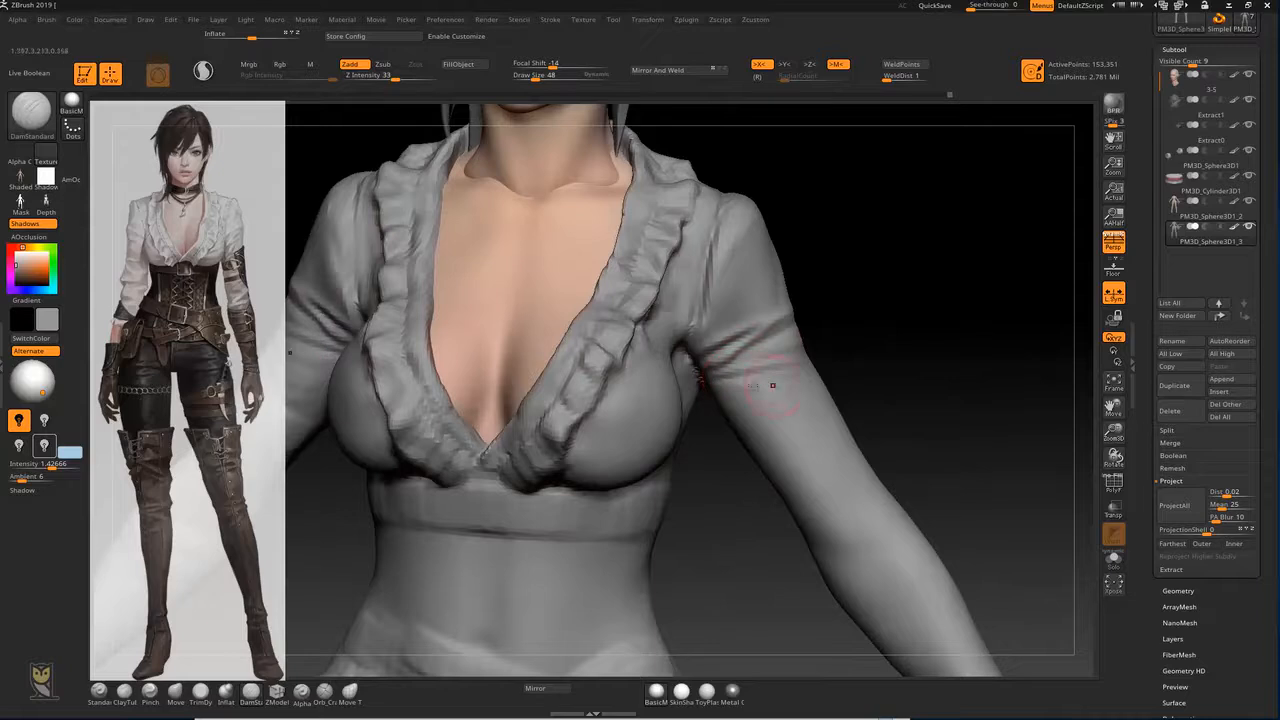
Step: Carve diagonal creases at the elbow with DamStandard and raise the folds between them with the Standard brush at draw size 48
mouse_move(881, 374)
alt+mouse_down()
mouse_move(888, 436)
mouse_move(866, 289)
mouse_move(805, 330)
mouse_move(843, 366)
alt+mouse_up()
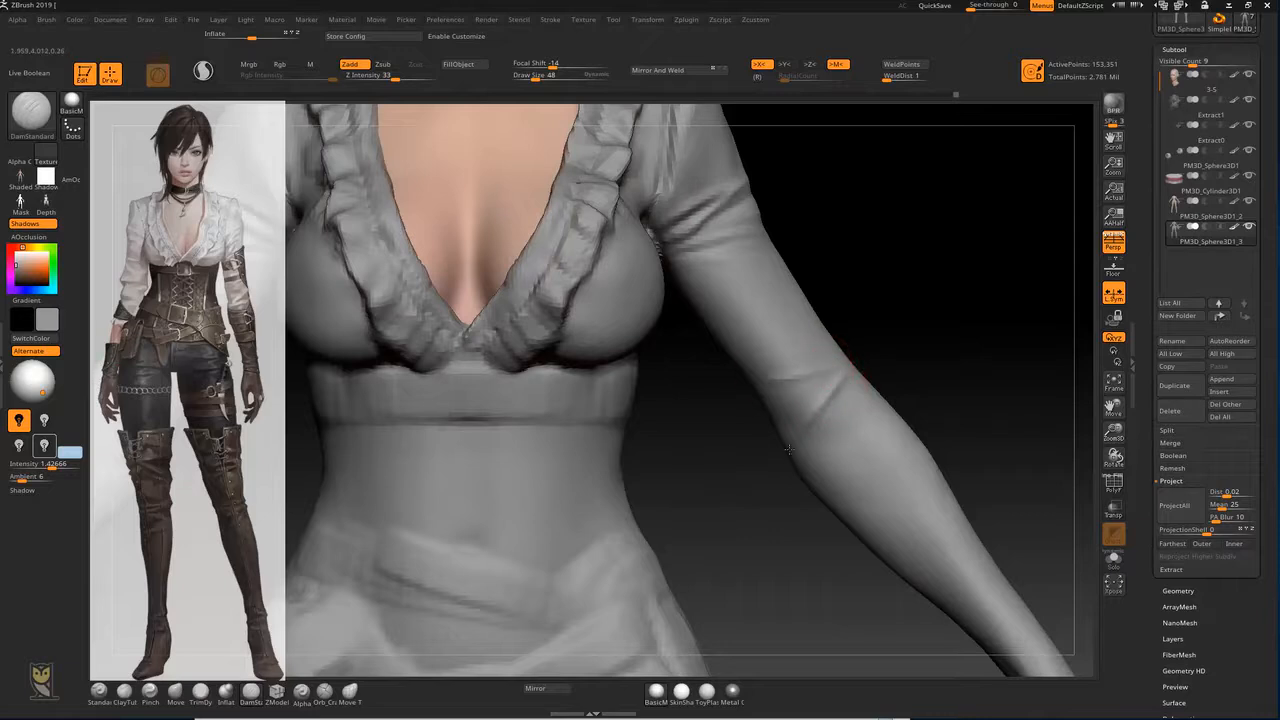
drag(896, 420, 805, 438)
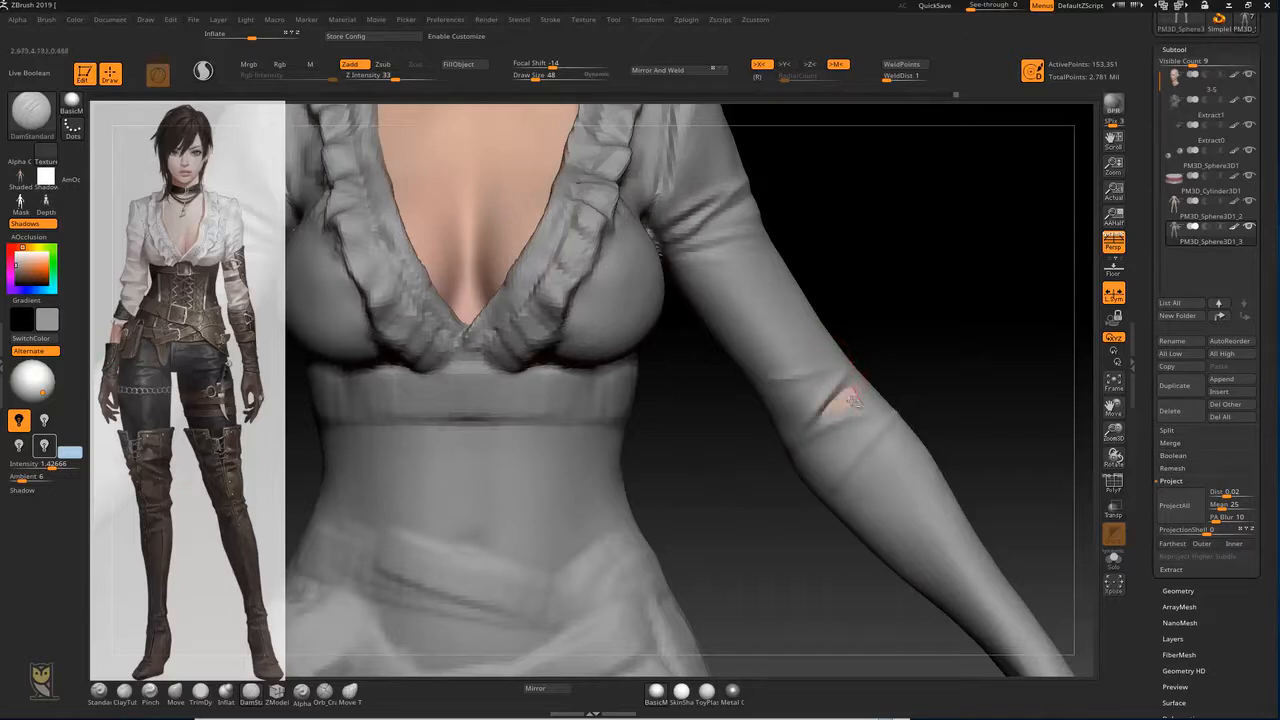
key(b)
key(s)
key(t)
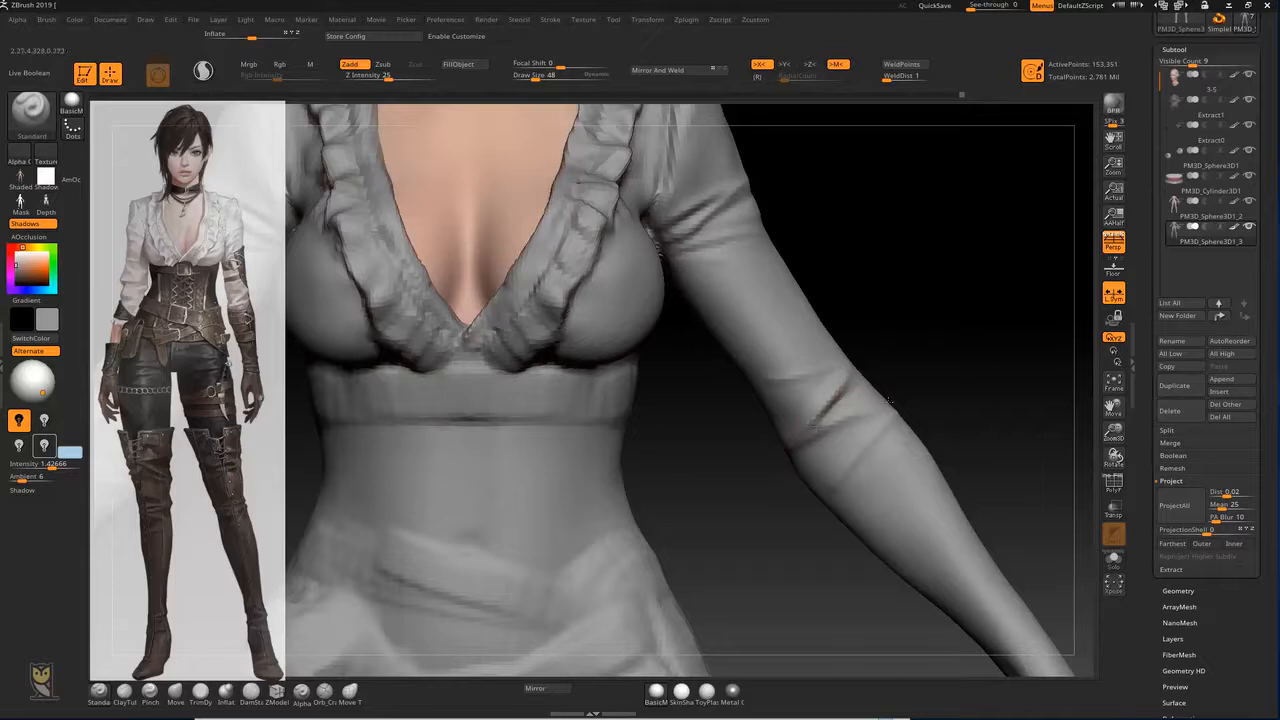
drag(886, 413, 802, 444)
drag(840, 378, 776, 388)
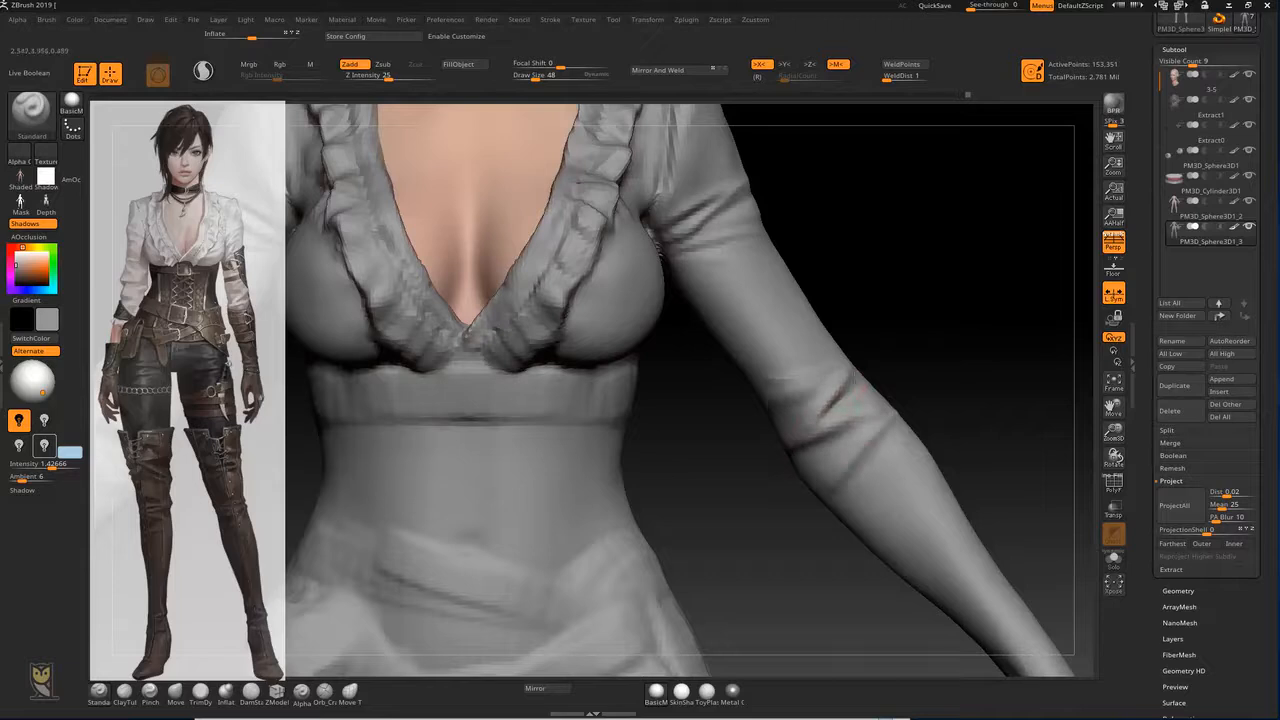
Step: Deepen and sharpen the elbow folds from several angles with the DamStandard brush at draw size 48
key(b)
key(d)
key(s)
mouse_move(1030, 380)
mouse_down()
mouse_move(841, 385)
mouse_move(960, 402)
mouse_move(978, 386)
mouse_up()
drag(797, 411, 905, 408)
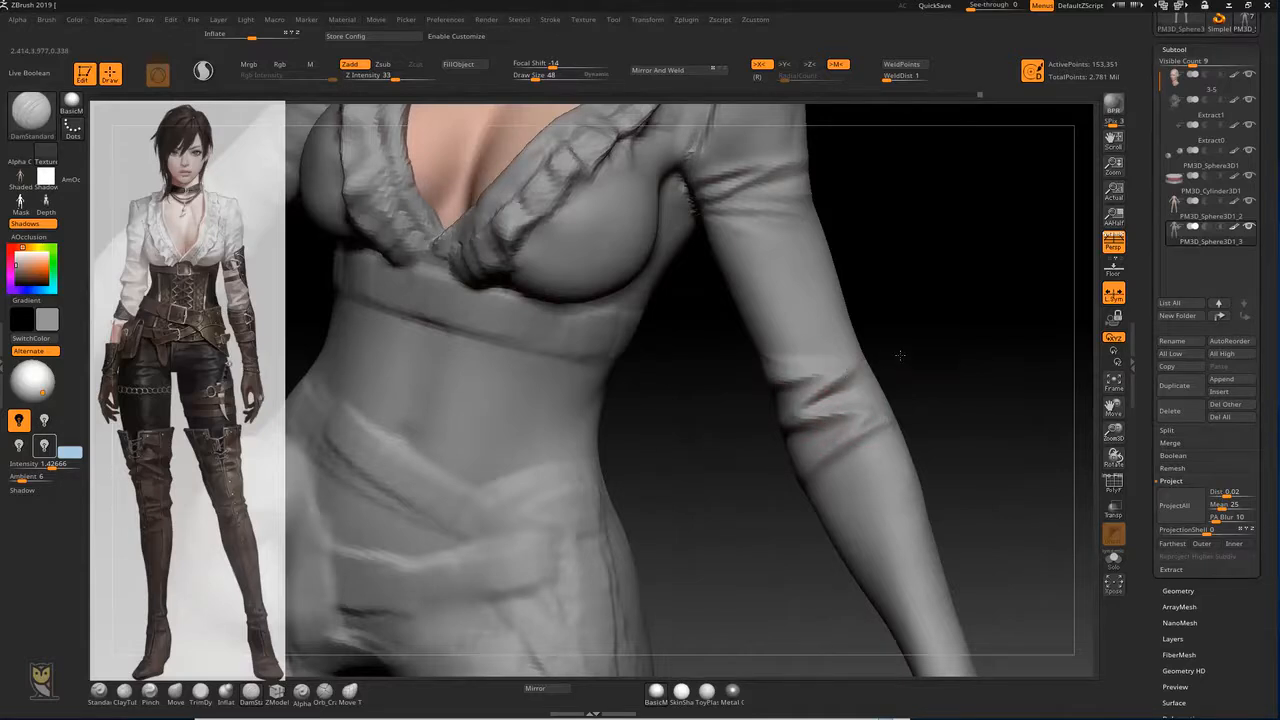
drag(921, 356, 880, 412)
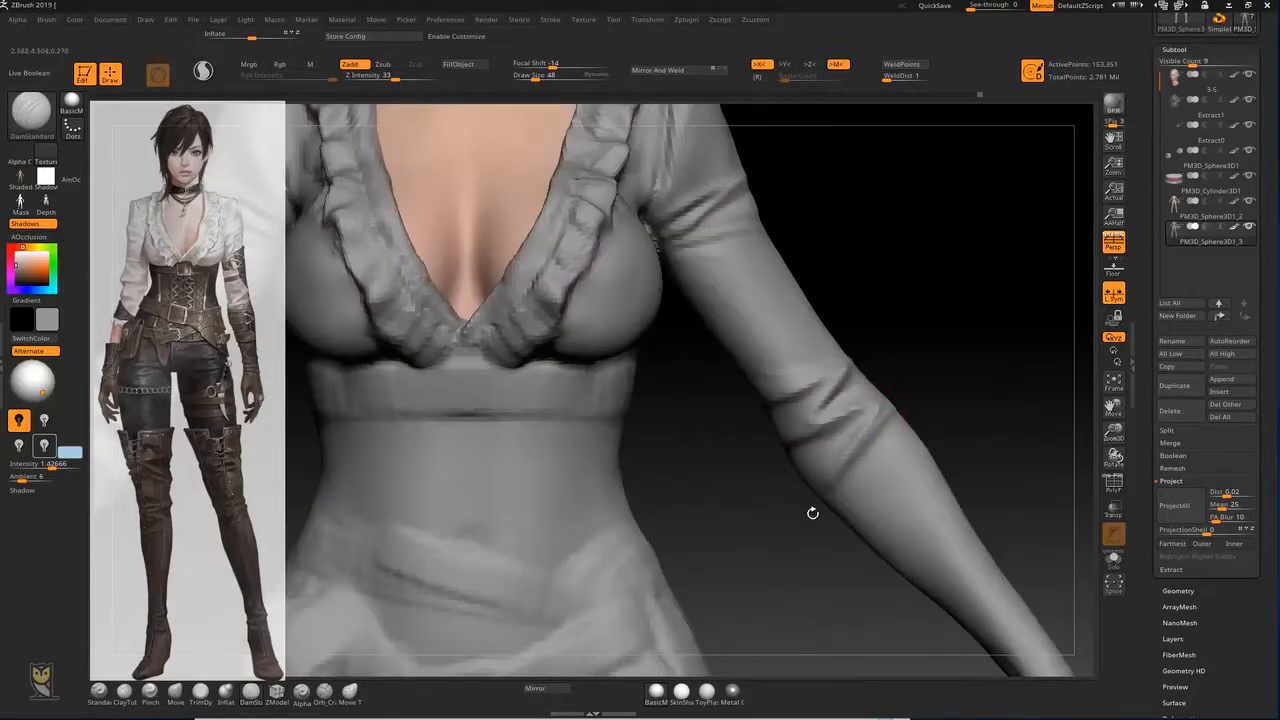
Step: Build up raised cloth on the front of the upper arm with ClayTubes, reducing the draw size from 48 to 20
alt+drag(827, 343, 825, 377)
alt+drag(886, 346, 839, 350)
key(b)
key(c)
key(t)
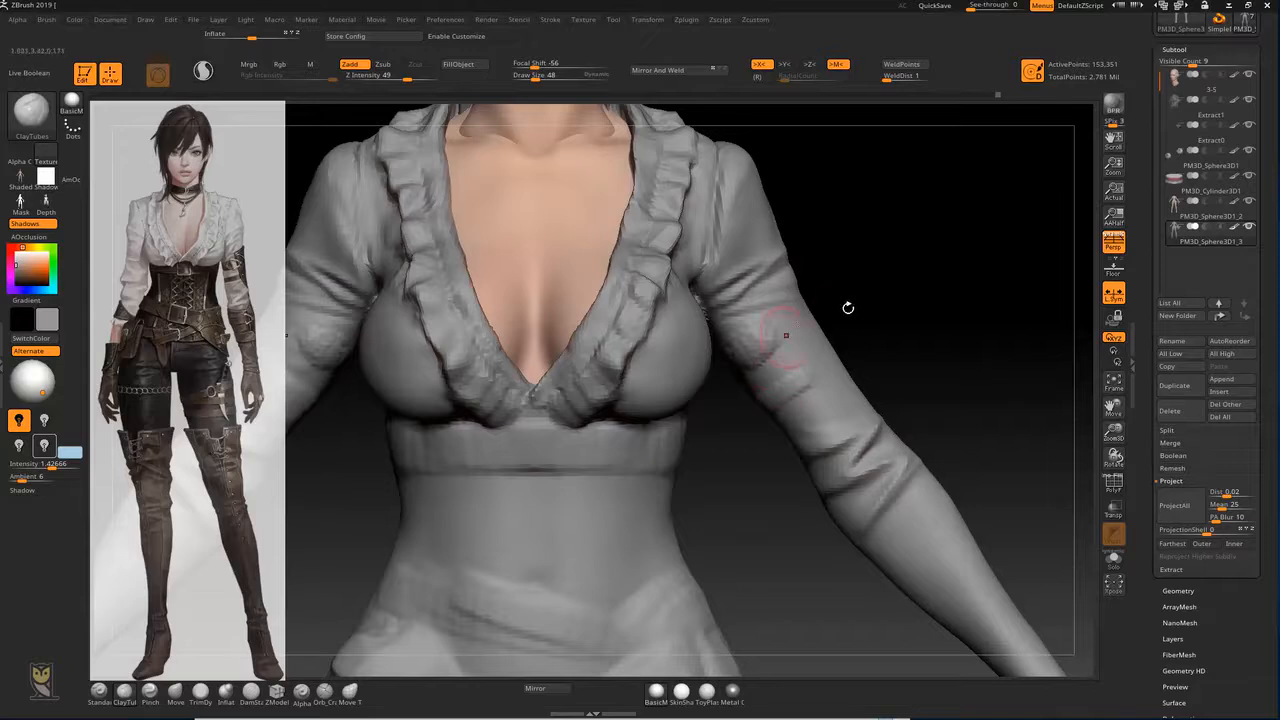
alt+drag(797, 324, 766, 329)
alt+drag(861, 268, 853, 243)
key(bracketleft)
key(bracketleft)
key(bracketleft)
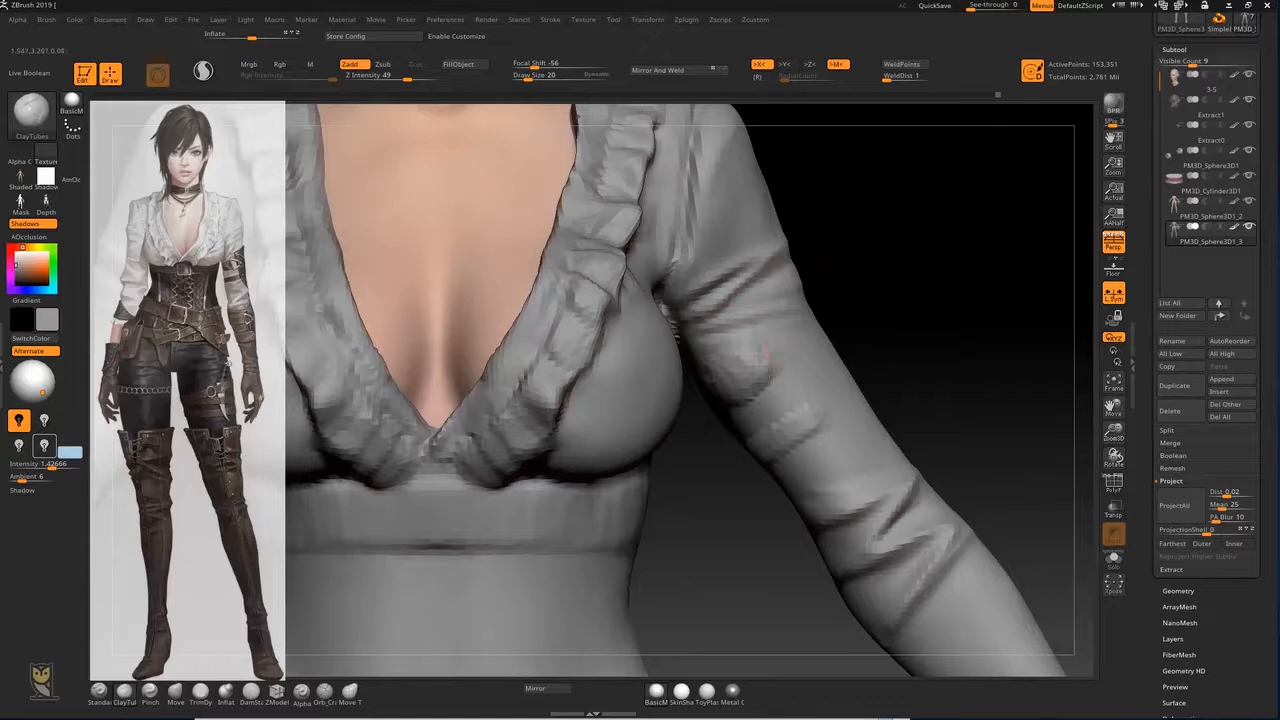
Step: Outline the raised patch on the upper arm and extend its edge around the sleeve with the Standard brush at draw size 20
key(b)
key(s)
key(t)
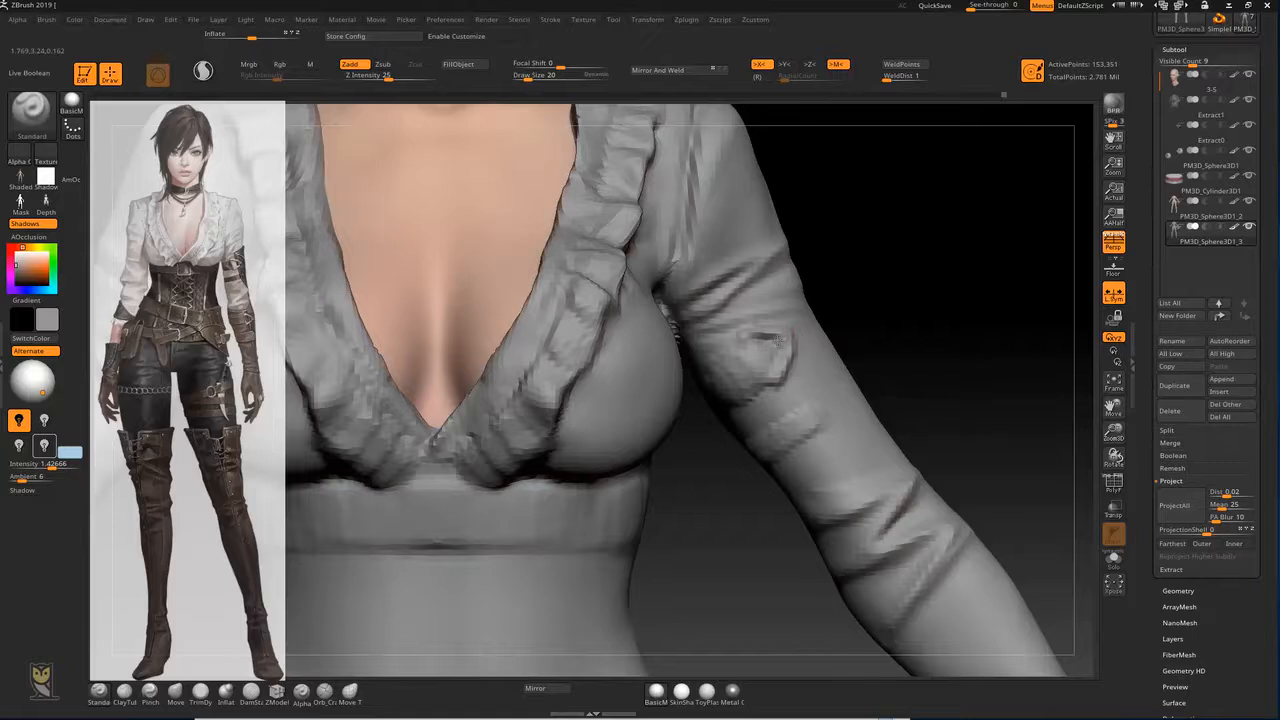
ctrl+right_drag(825, 320, 805, 352)
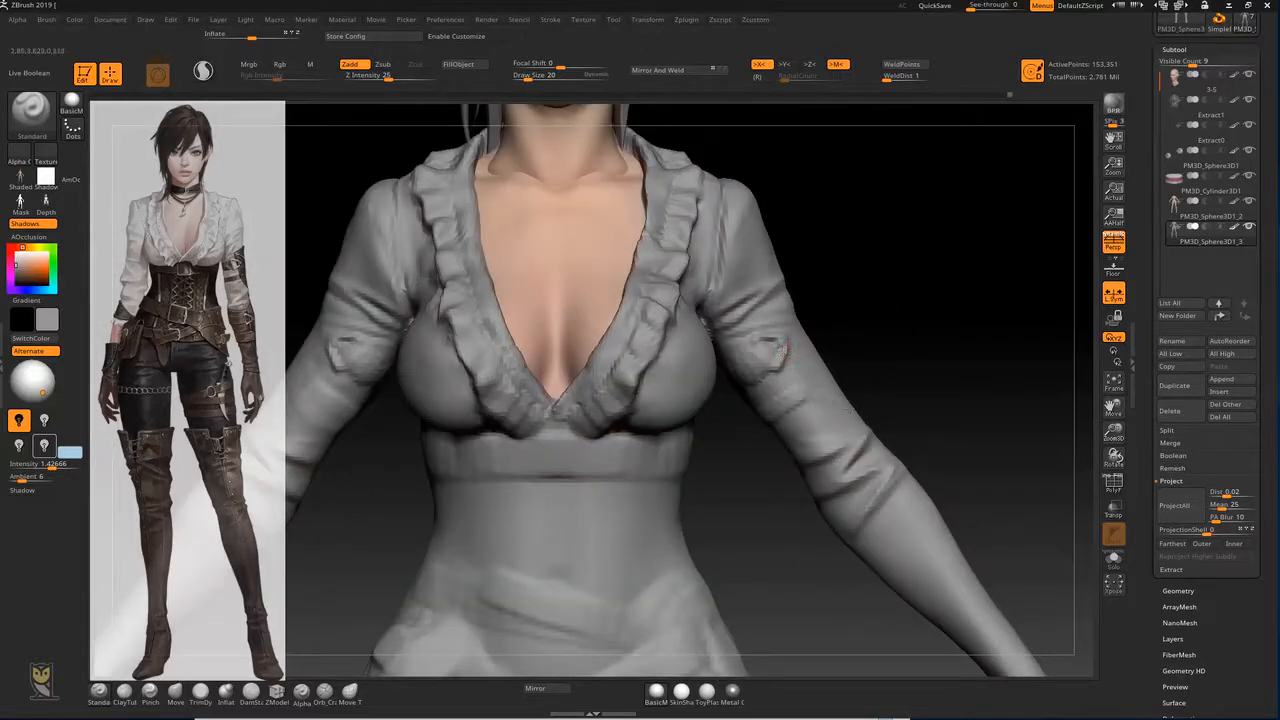
right_drag(843, 375, 815, 300)
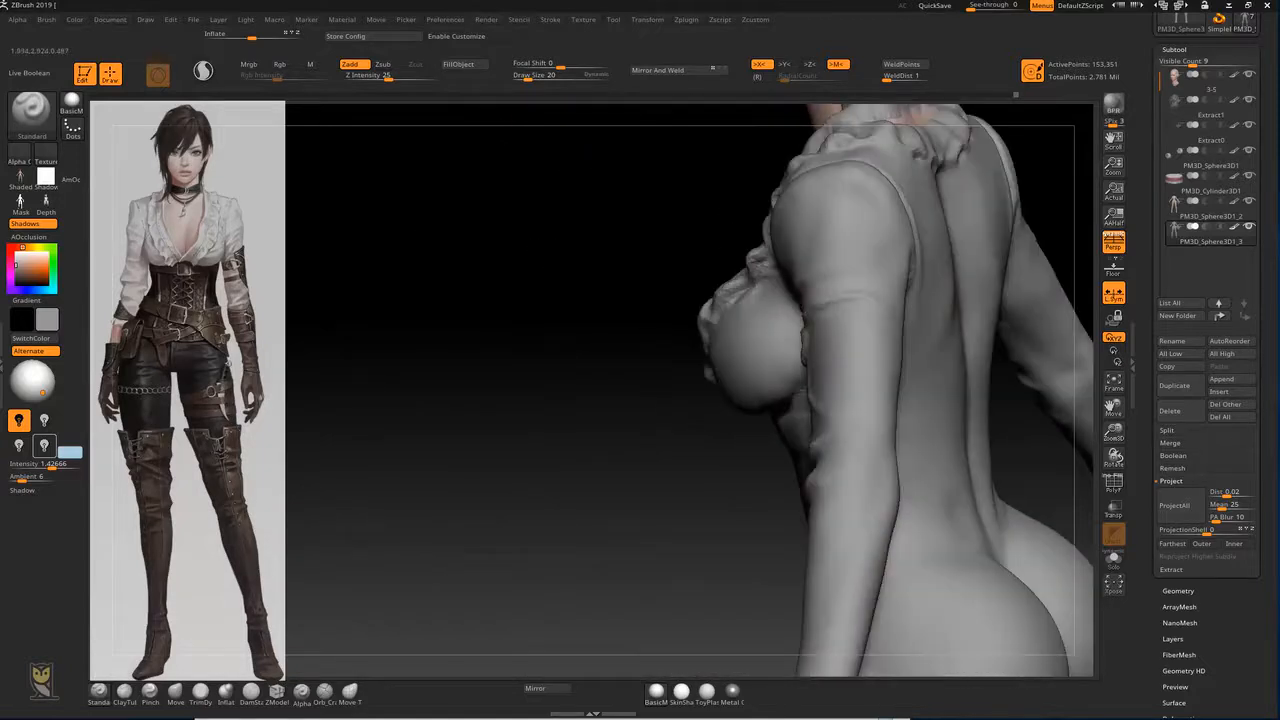
right_drag(648, 378, 850, 312)
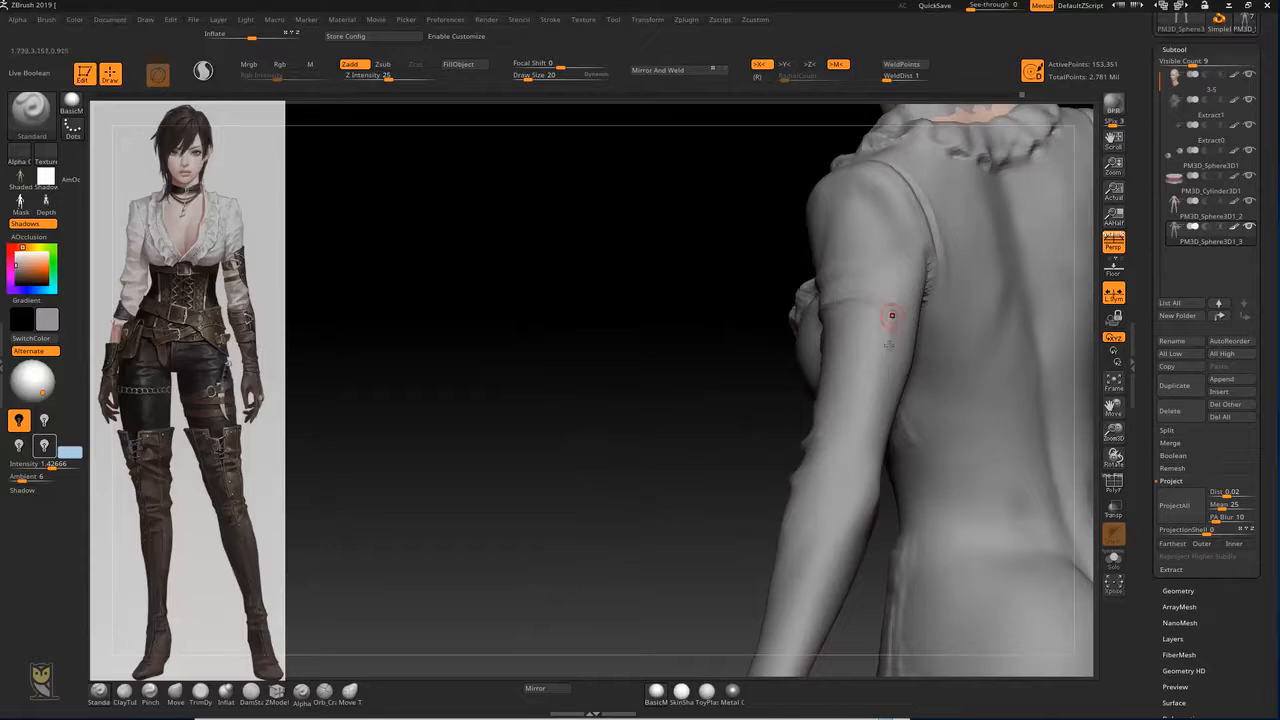
drag(660, 388, 822, 402)
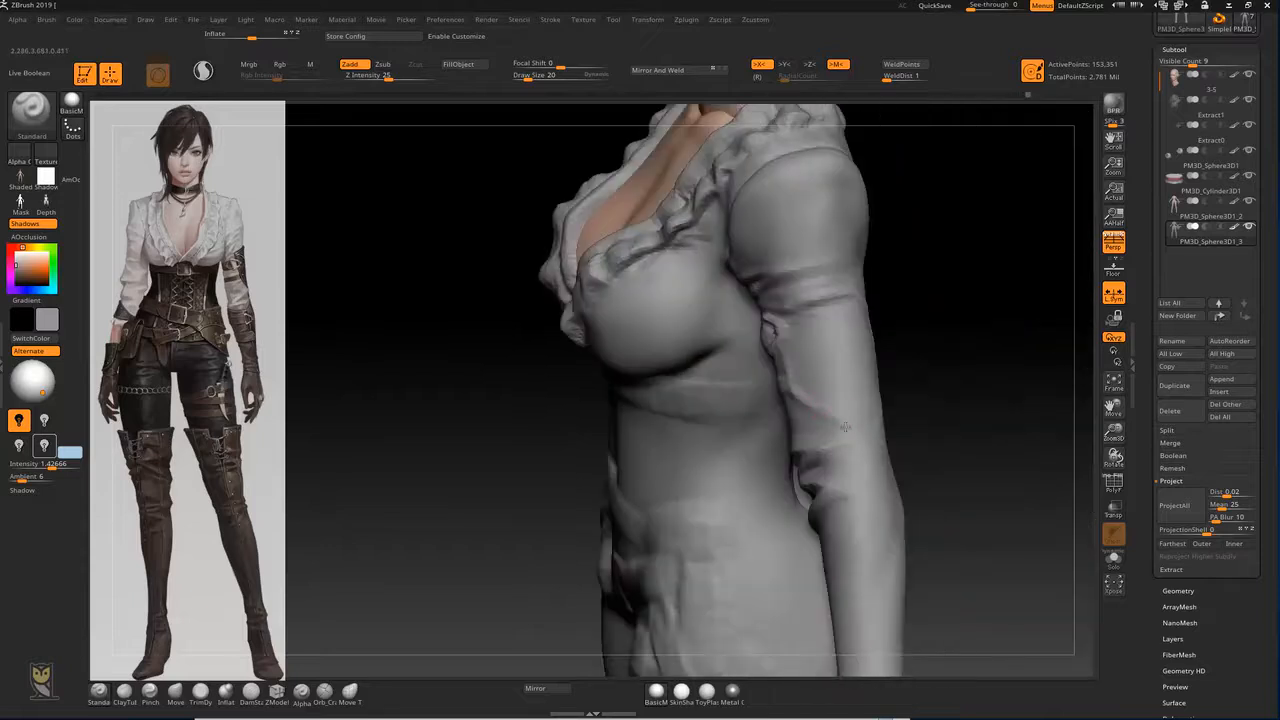
right_drag(808, 406, 849, 423)
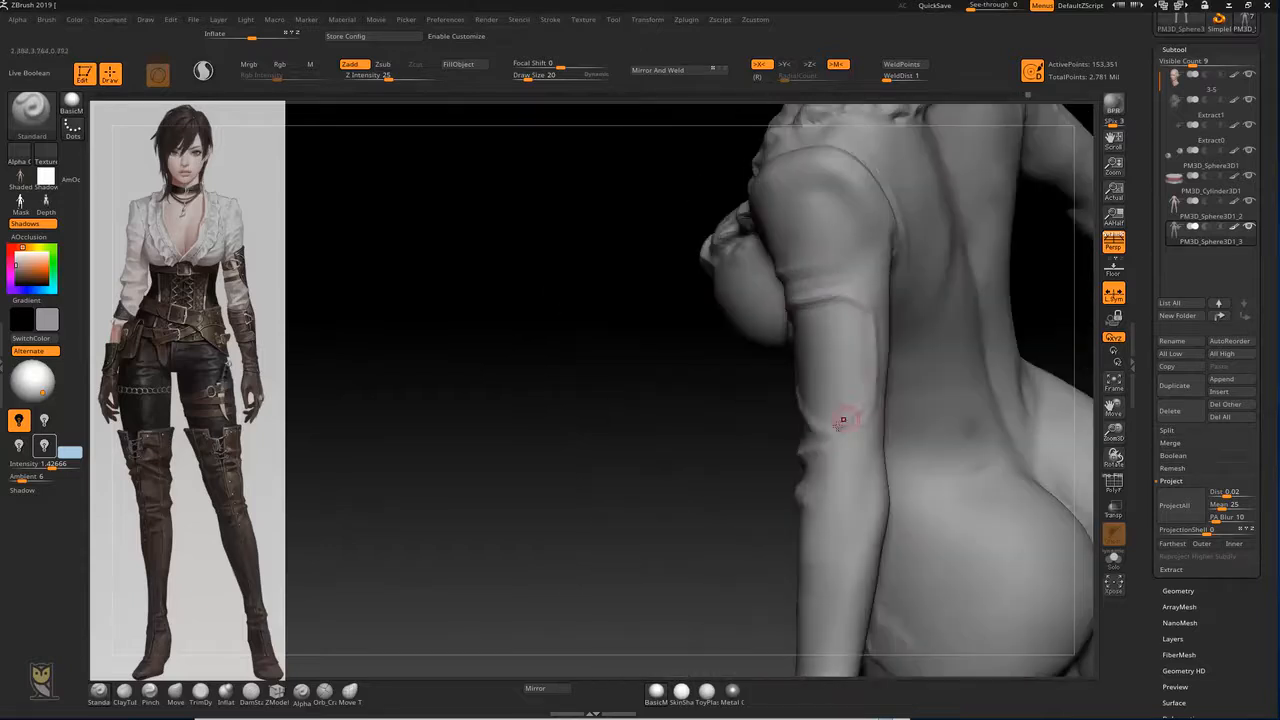
Step: Build up a raised guard panel around the outer upper arm with the ClayTubes brush at draw size 44
key(2)
mouse_move(648, 378)
mouse_down()
mouse_move(680, 380)
mouse_move(818, 282)
mouse_move(806, 330)
mouse_move(826, 383)
mouse_up()
key(bracketright)
drag(870, 315, 841, 376)
drag(640, 376, 430, 335)
mouse_move(872, 334)
mouse_down()
mouse_move(852, 374)
mouse_move(834, 378)
mouse_up()
drag(842, 316, 814, 372)
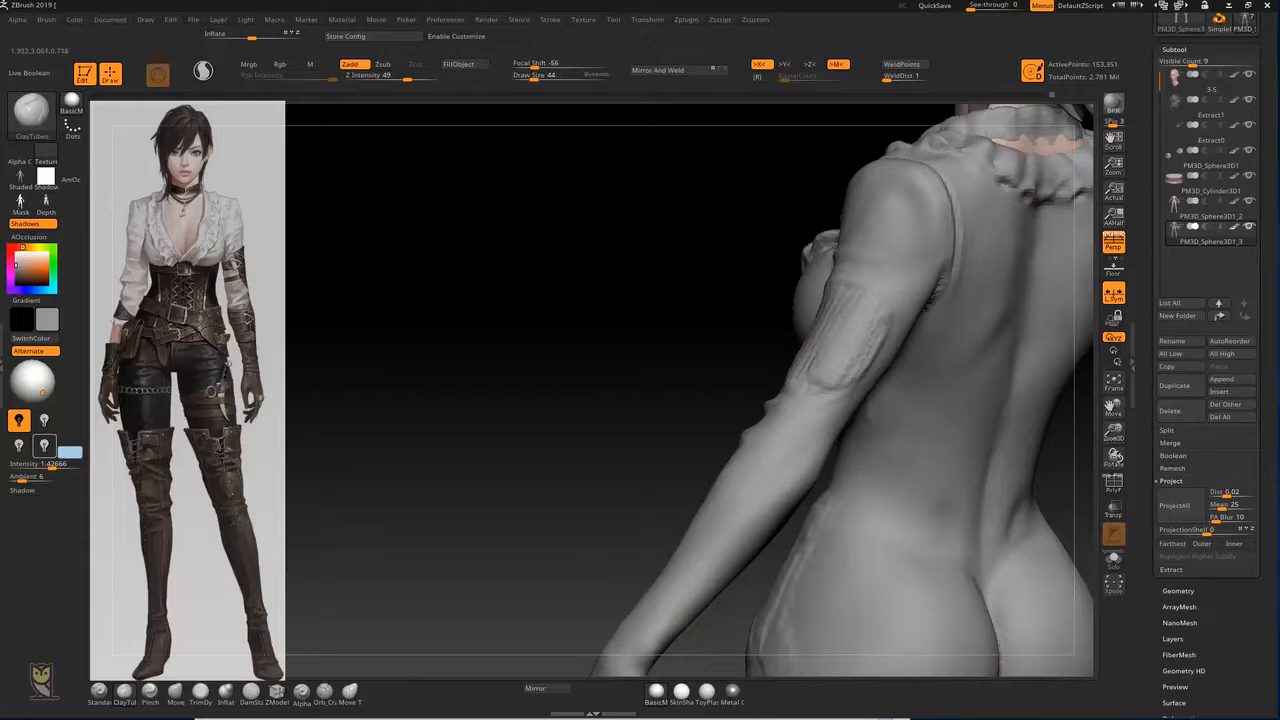
mouse_move(709, 314)
mouse_down()
mouse_move(826, 300)
mouse_move(800, 346)
mouse_up()
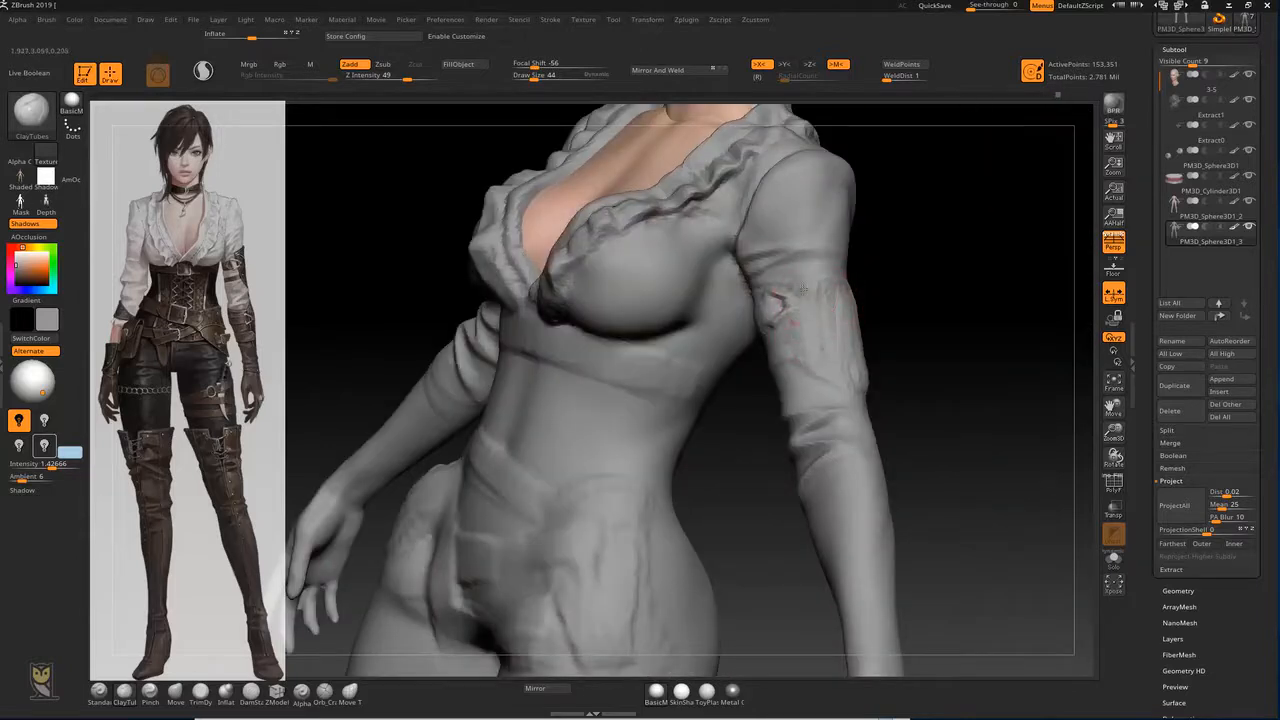
drag(929, 297, 867, 307)
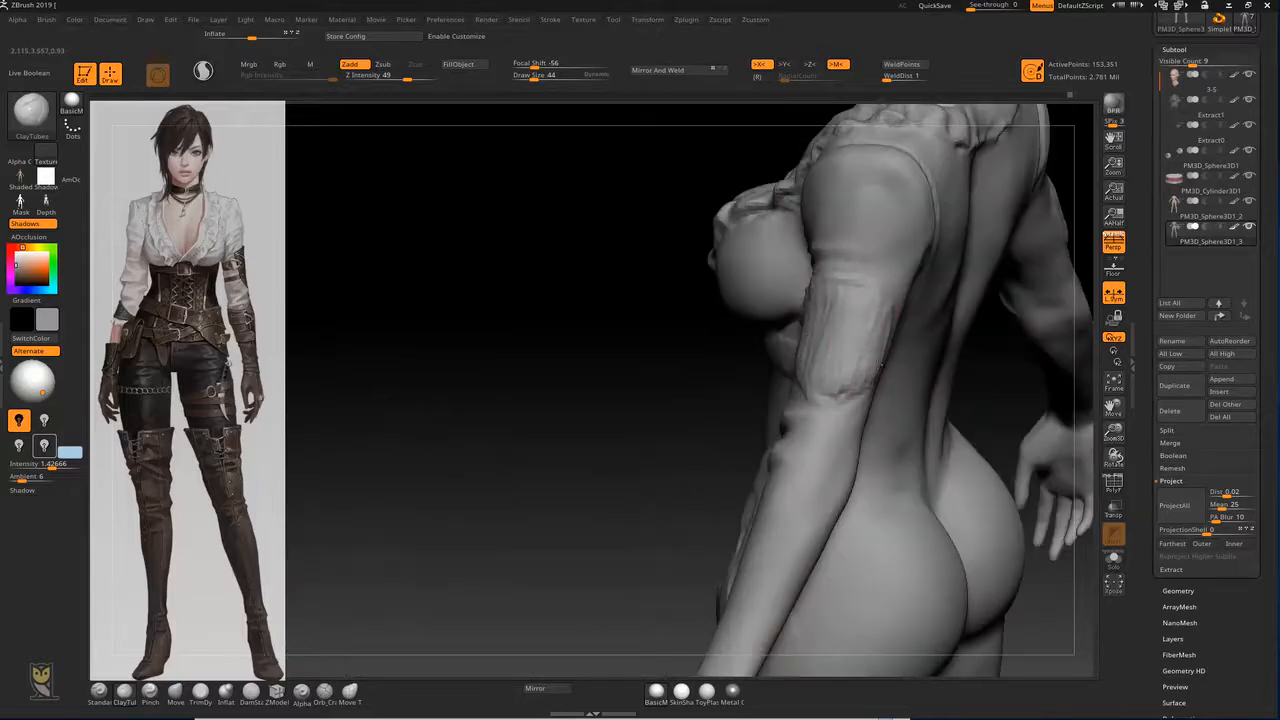
drag(691, 384, 802, 356)
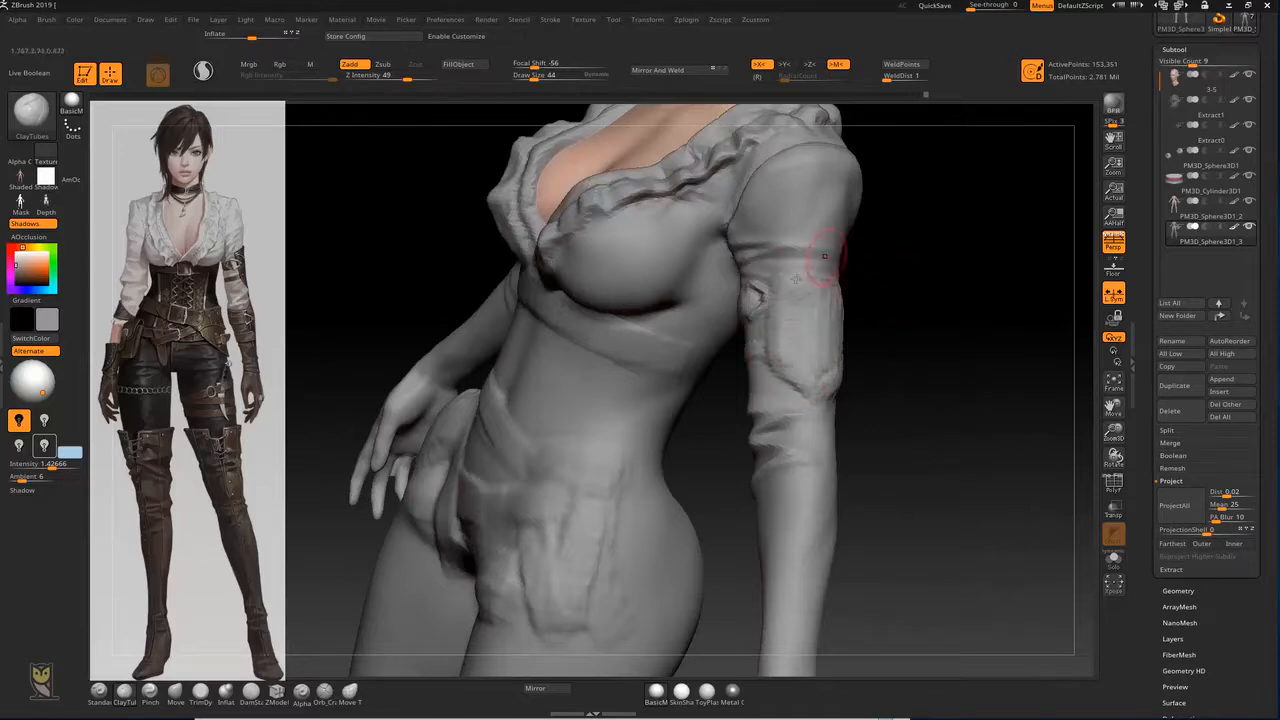
Step: Flatten the surface of the upper-arm guard panel with the TrimDynamic brush at draw size 44
key(b)
key(t)
key(d)
drag(802, 334, 790, 314)
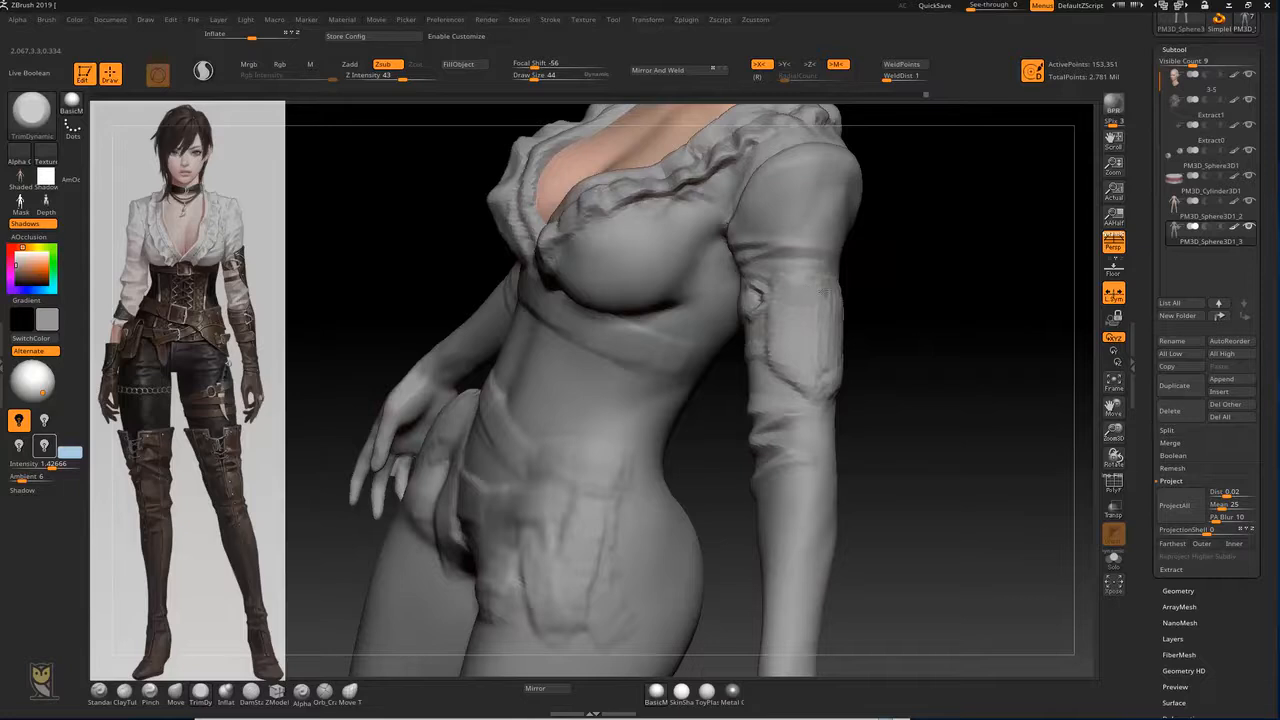
drag(882, 329, 846, 300)
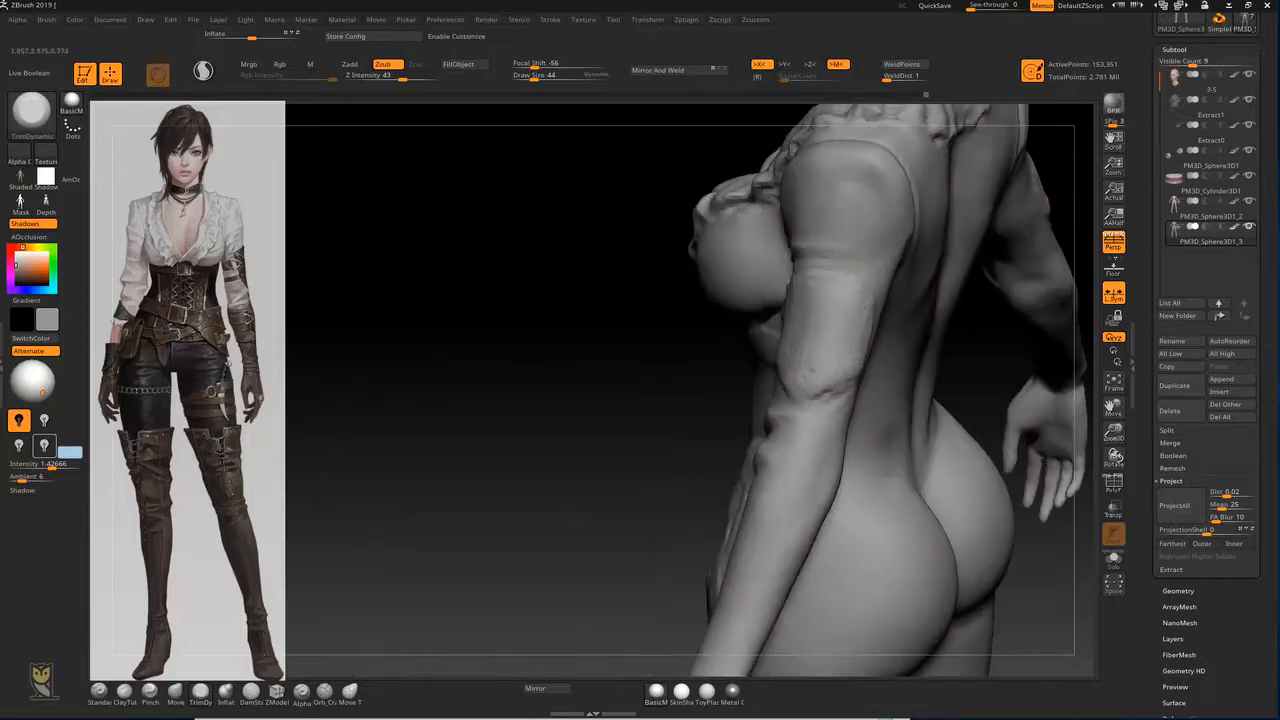
mouse_move(614, 379)
mouse_down()
mouse_move(945, 297)
mouse_move(912, 300)
mouse_move(860, 262)
mouse_move(822, 262)
mouse_up()
Step: Carve crisp edges around the upper-arm guard panel with the DamStandard brush at draw size 44
key(b)
key(d)
key(s)
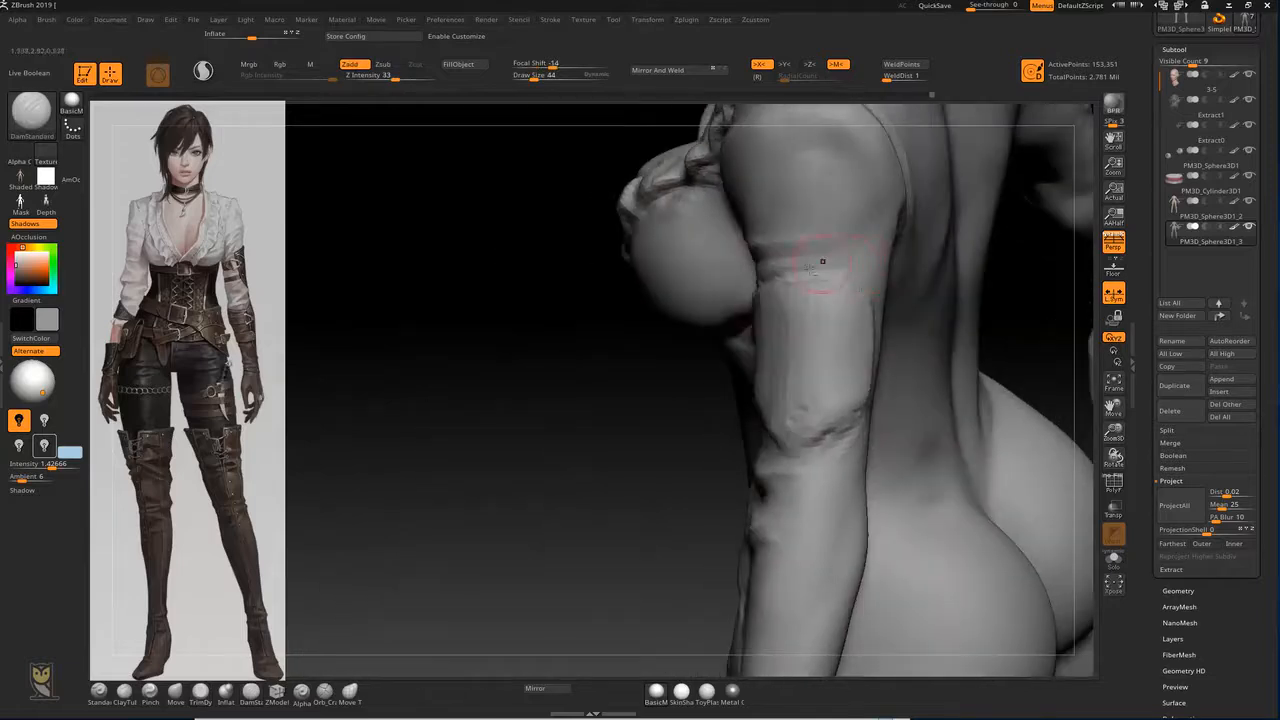
drag(674, 366, 789, 290)
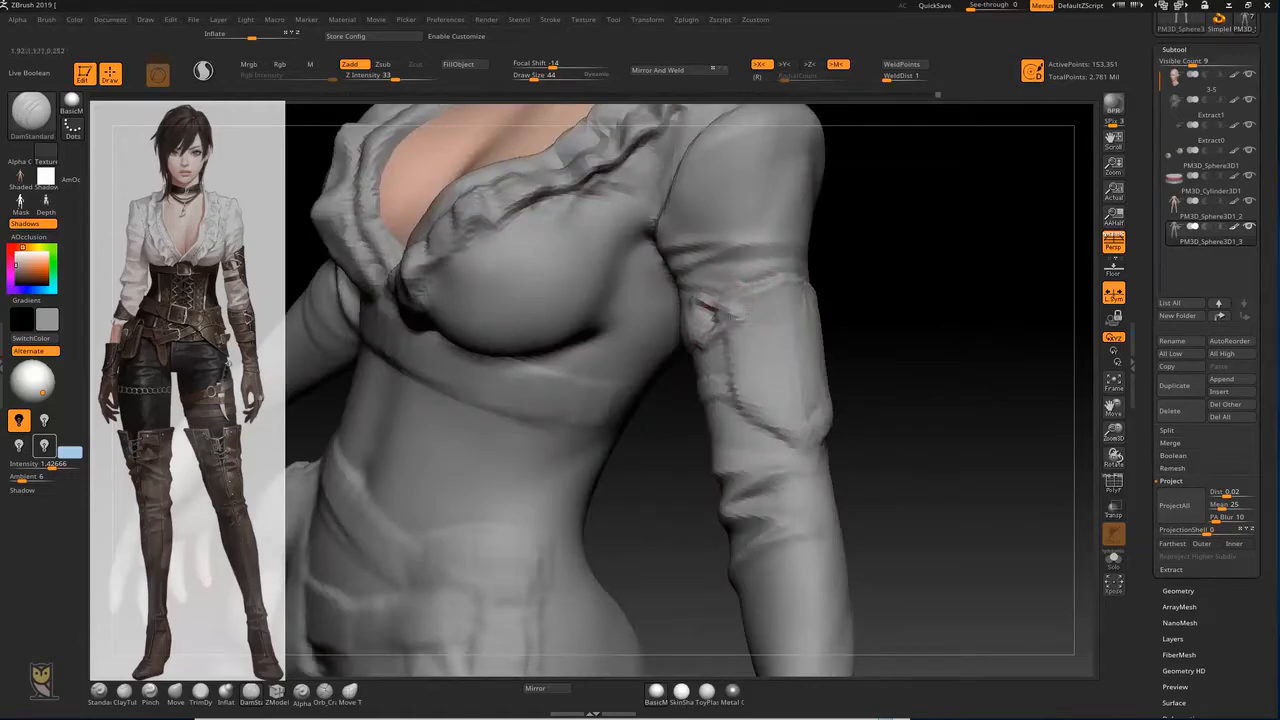
drag(908, 286, 750, 297)
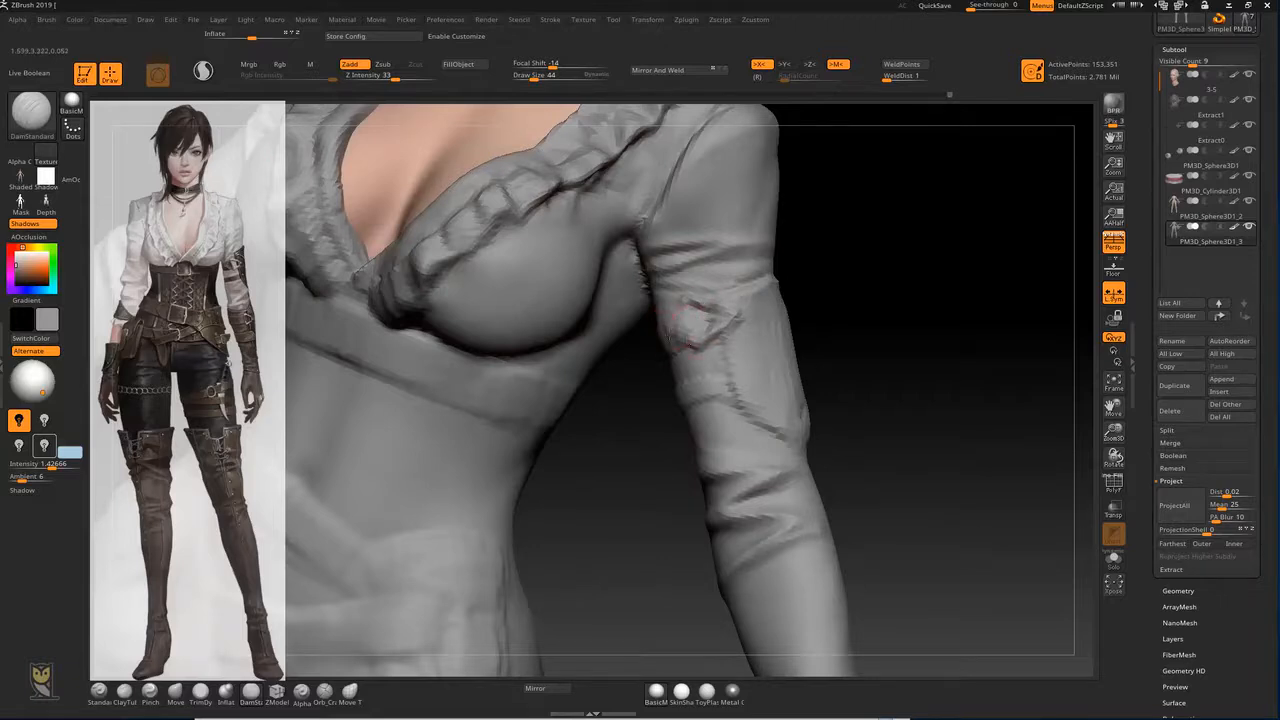
drag(726, 371, 729, 400)
mouse_move(914, 351)
mouse_down()
mouse_move(803, 318)
mouse_move(861, 346)
mouse_move(880, 400)
mouse_move(766, 423)
mouse_up()
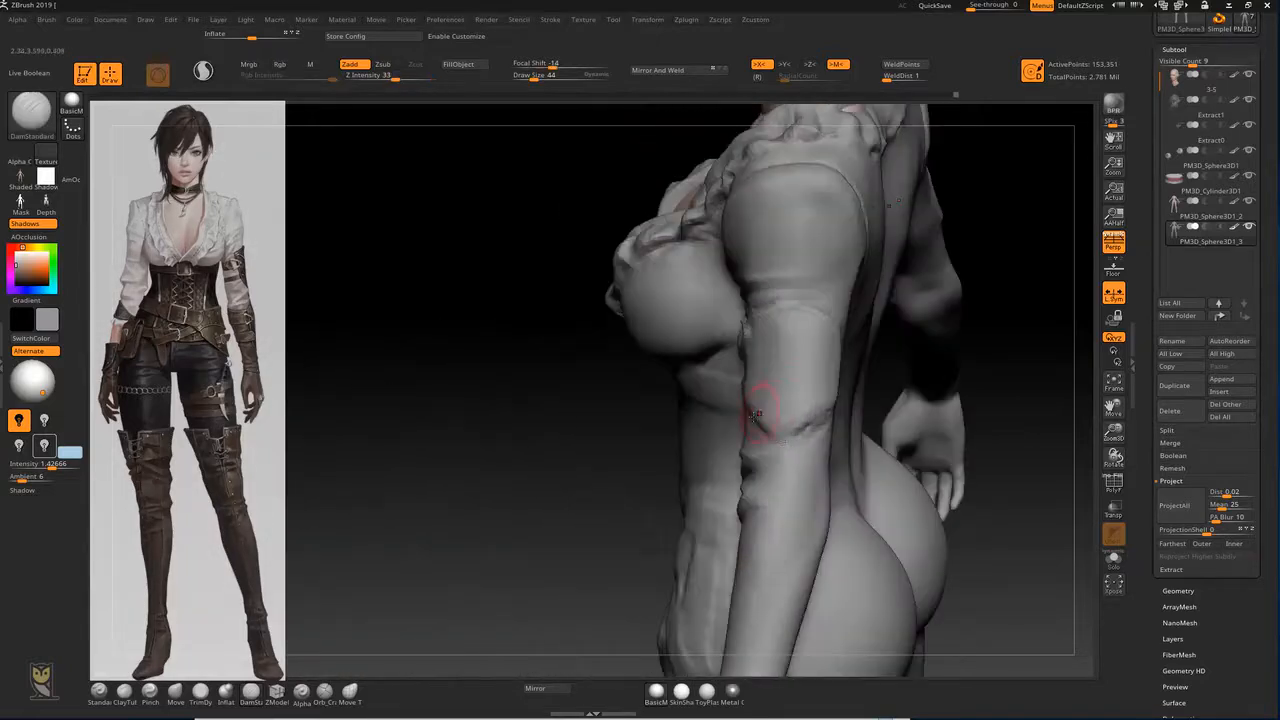
drag(998, 341, 787, 441)
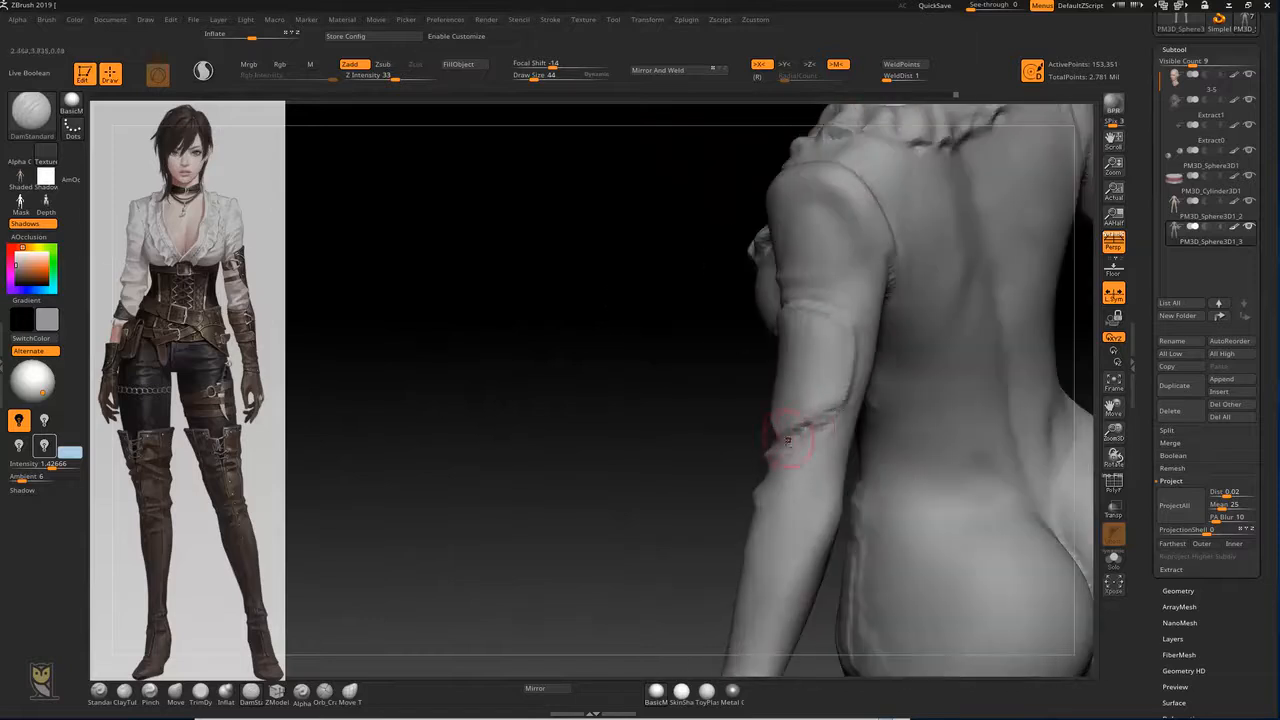
mouse_move(651, 377)
mouse_down()
mouse_move(609, 363)
mouse_move(669, 351)
mouse_move(655, 338)
mouse_up()
Step: Build up strap bands across the back of the upper arm with the ClayTubes brush at draw size 44
key(2)
mouse_move(914, 414)
mouse_down()
mouse_move(960, 400)
mouse_move(817, 366)
mouse_move(880, 380)
mouse_move(840, 370)
mouse_up()
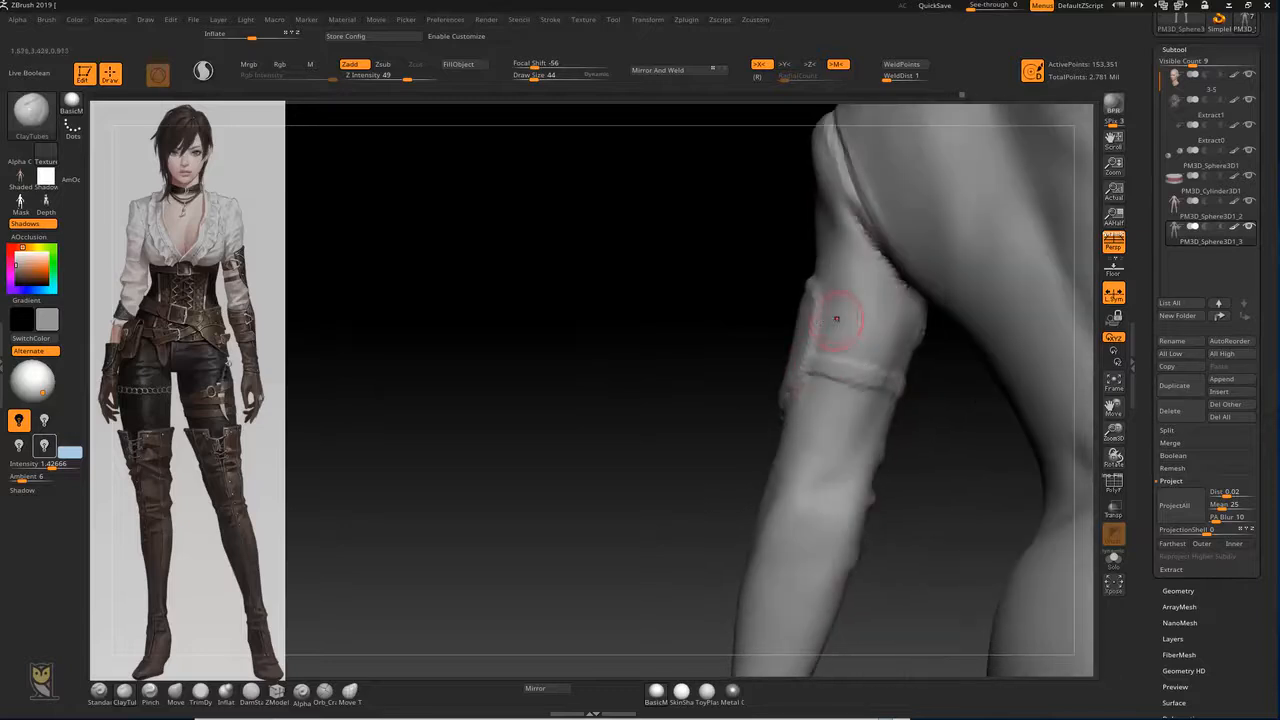
mouse_move(926, 397)
mouse_down()
mouse_move(1047, 350)
mouse_move(982, 290)
mouse_move(1031, 291)
mouse_move(905, 300)
mouse_move(932, 343)
mouse_move(926, 323)
mouse_move(828, 314)
mouse_move(885, 289)
mouse_up()
Step: Flatten the upper-arm straps and the adjoining guard panel with the TrimDynamic brush at draw size 44
key(b)
key(t)
key(d)
drag(936, 325, 879, 323)
drag(728, 327, 850, 324)
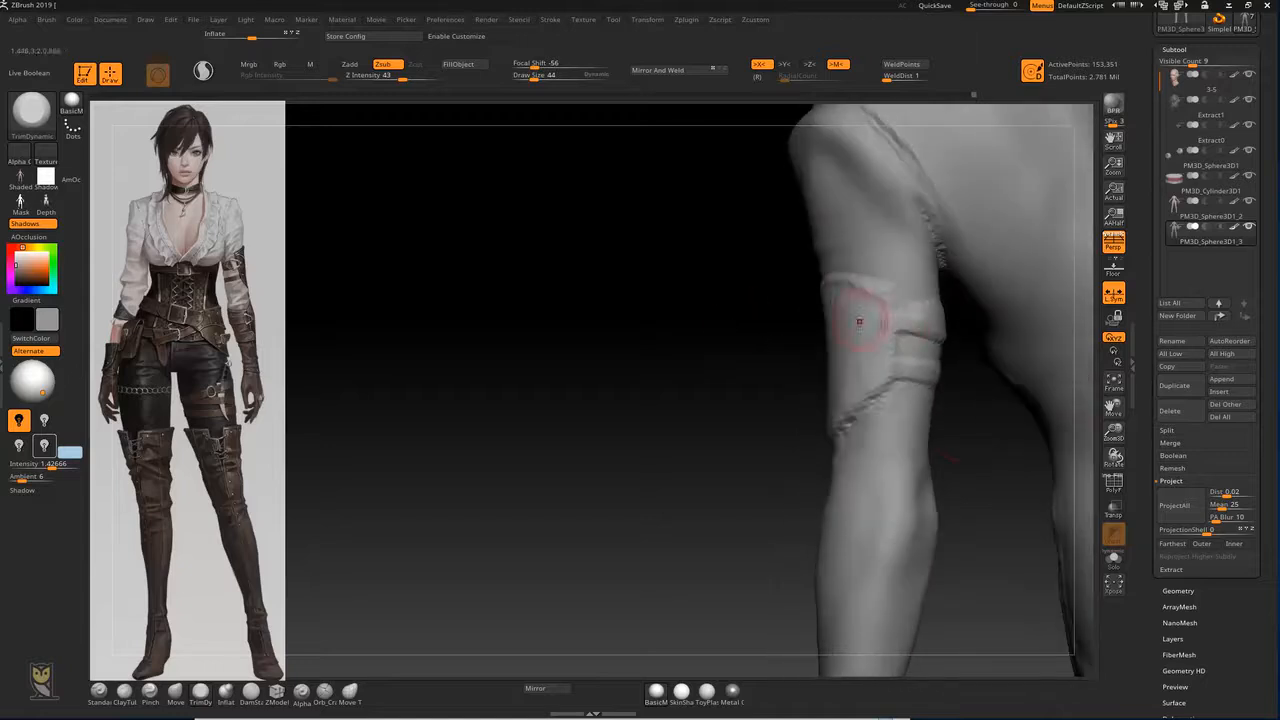
drag(961, 432, 965, 478)
Step: Thicken the upper strap behind the arm and join it to the guard panel with the Standard and ClayTubes brushes
key(b)
key(s)
key(t)
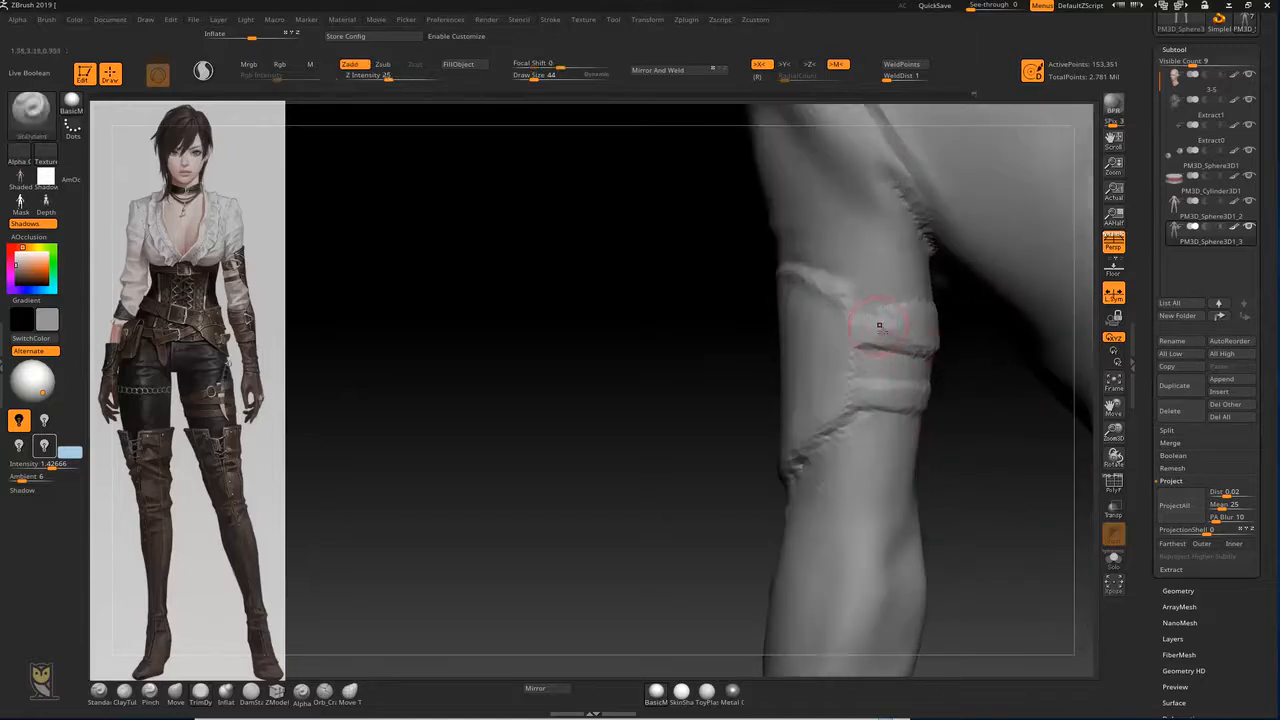
key(b)
key(c)
key(t)
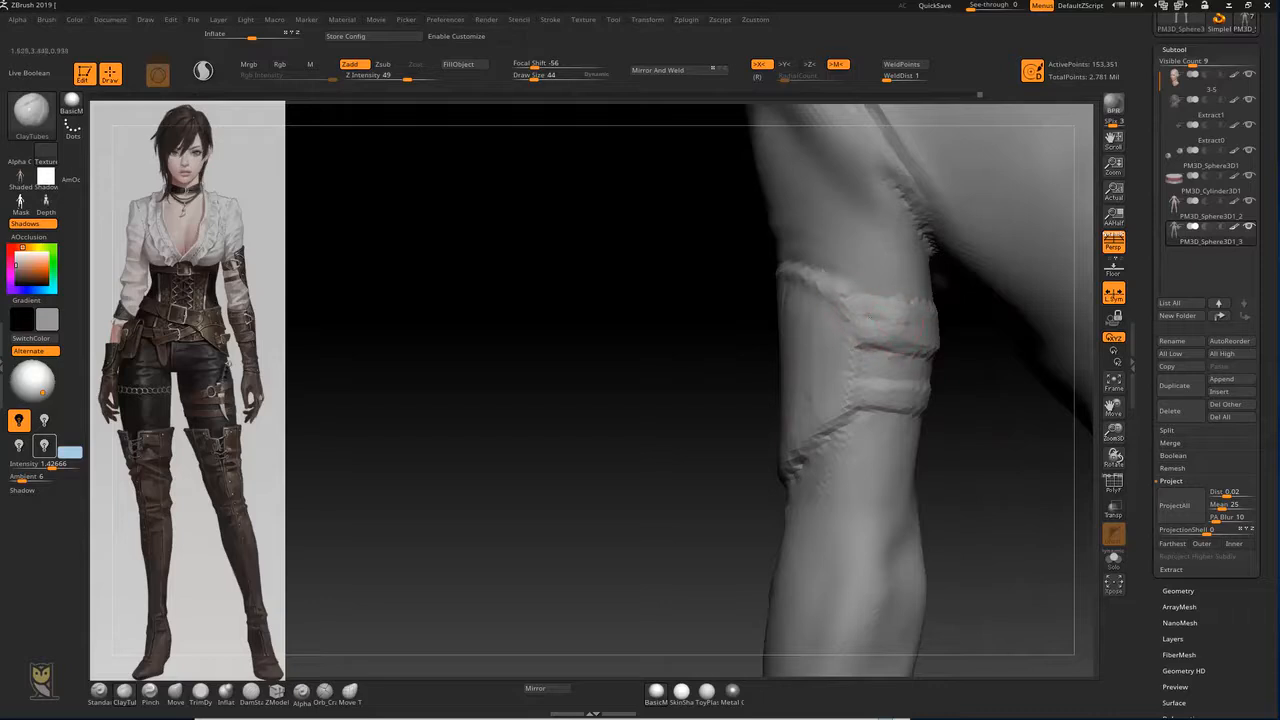
Step: Carve short grooves into the upper strap behind the arm with the DamStandard brush at draw size 32
key(b)
key(d)
key(s)
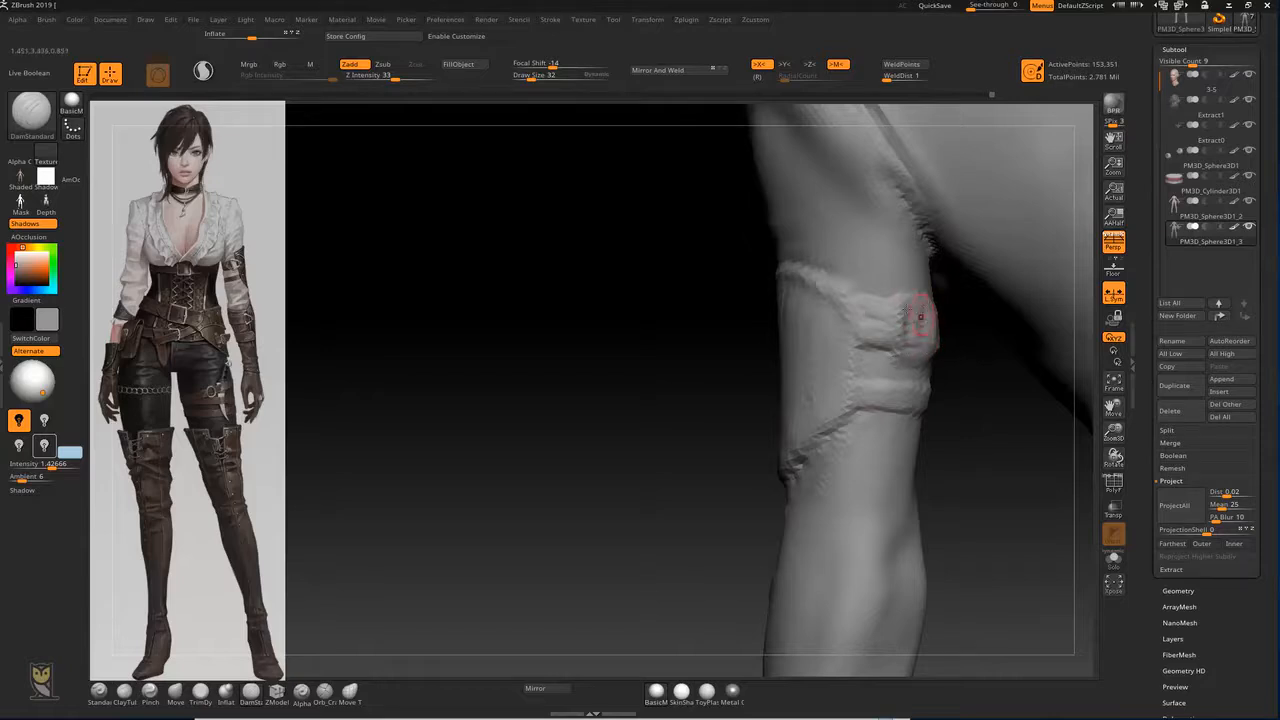
drag(904, 300, 907, 326)
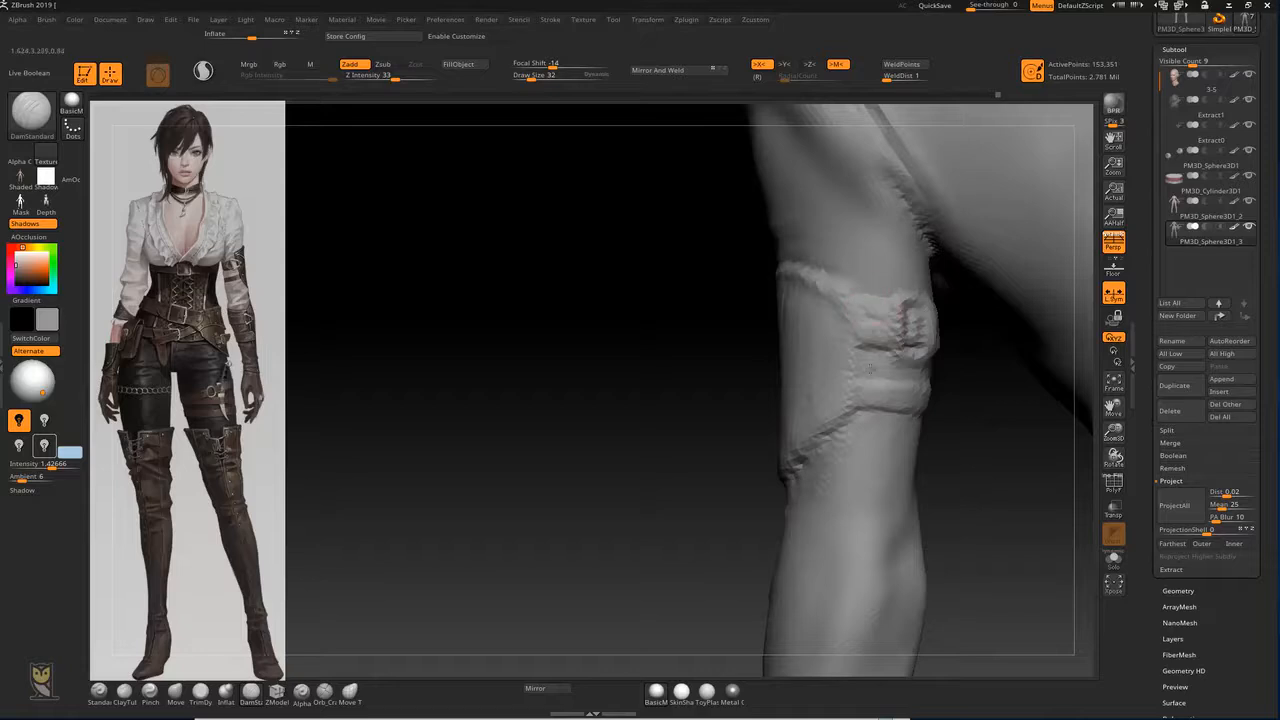
Step: Add raised folds to the upper strap where it meets the guard panel with the Standard brush at draw size 20
key(b)
key(s)
key(t)
drag(876, 306, 870, 347)
mouse_move(866, 303)
mouse_down()
mouse_move(832, 320)
mouse_move(870, 351)
mouse_move(875, 333)
mouse_move(852, 340)
mouse_up()
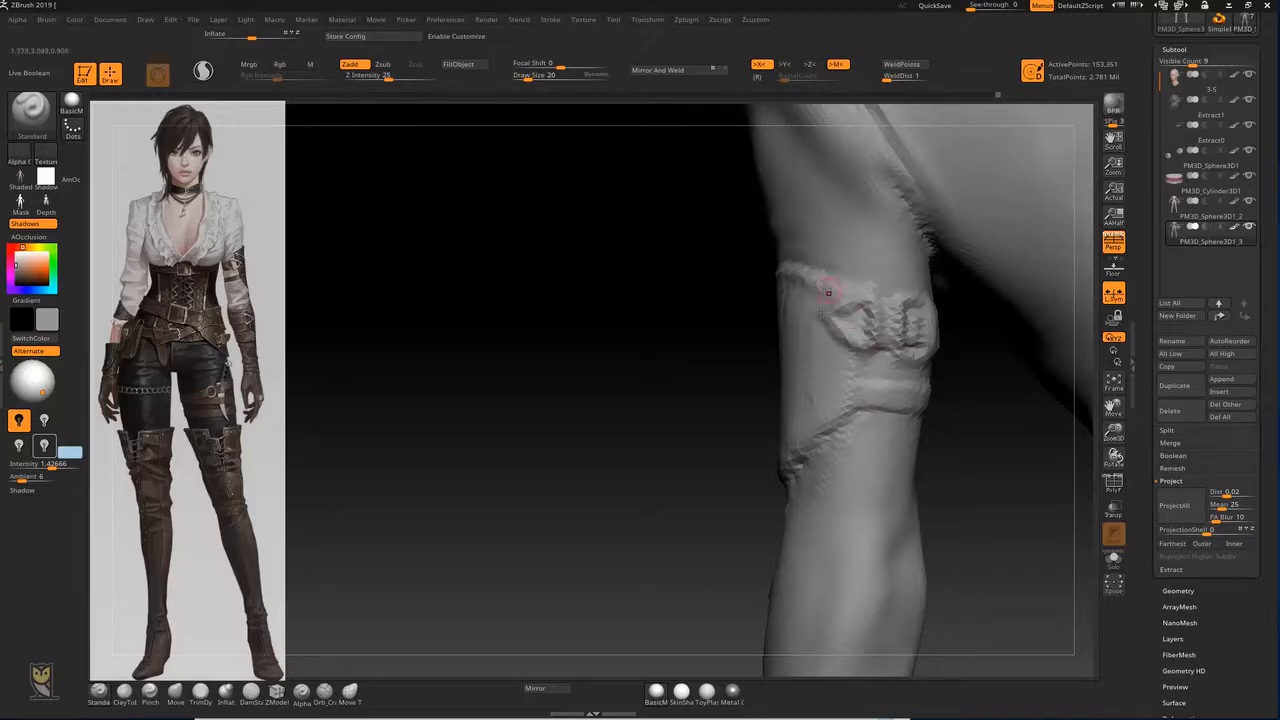
mouse_move(808, 269)
mouse_down()
mouse_move(862, 280)
mouse_move(860, 243)
mouse_move(818, 241)
mouse_up()
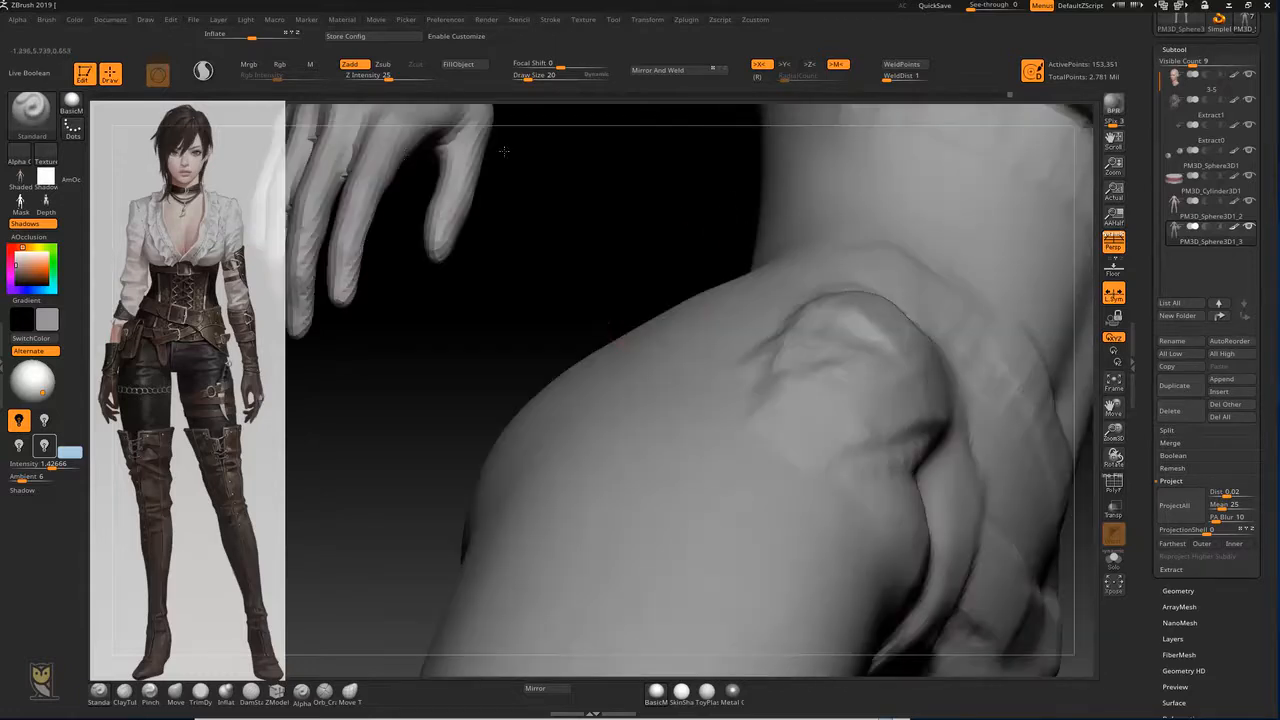
Step: Turn off X symmetry and smooth away the mirrored guard and straps on the figure's right upper arm at draw size 40
alt+drag(504, 151, 688, 320)
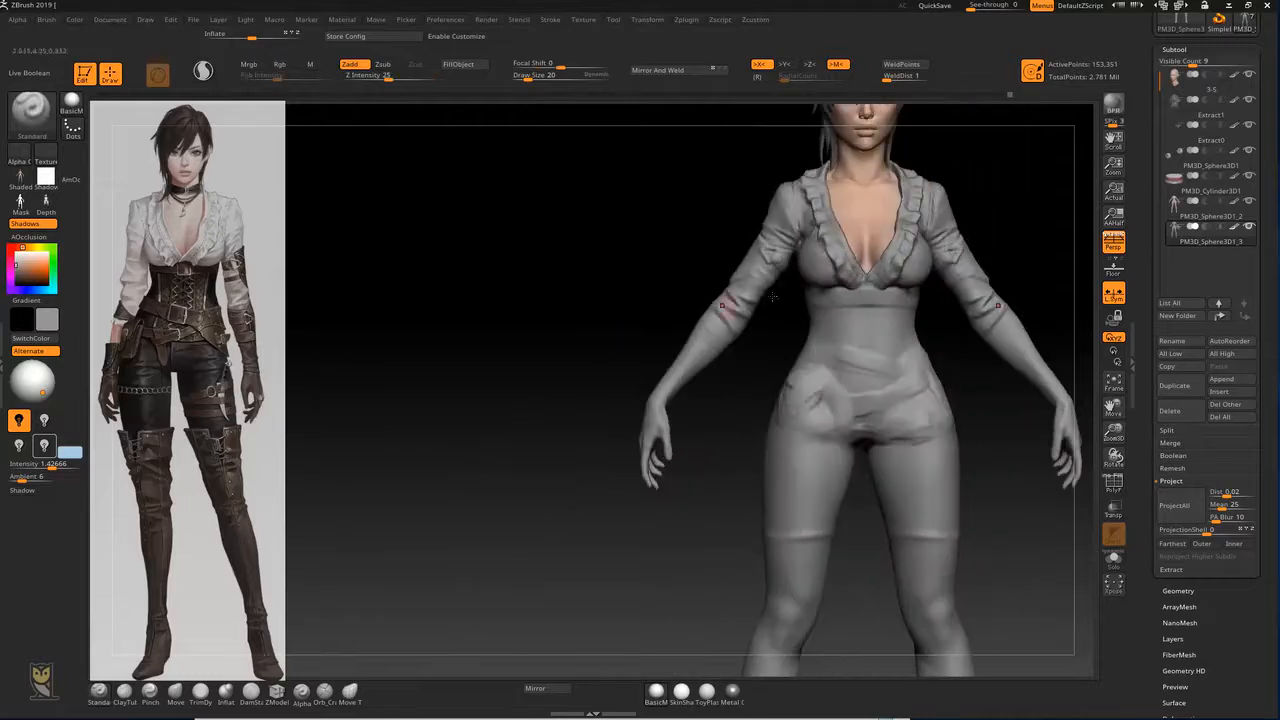
alt+drag(1029, 257, 1016, 301)
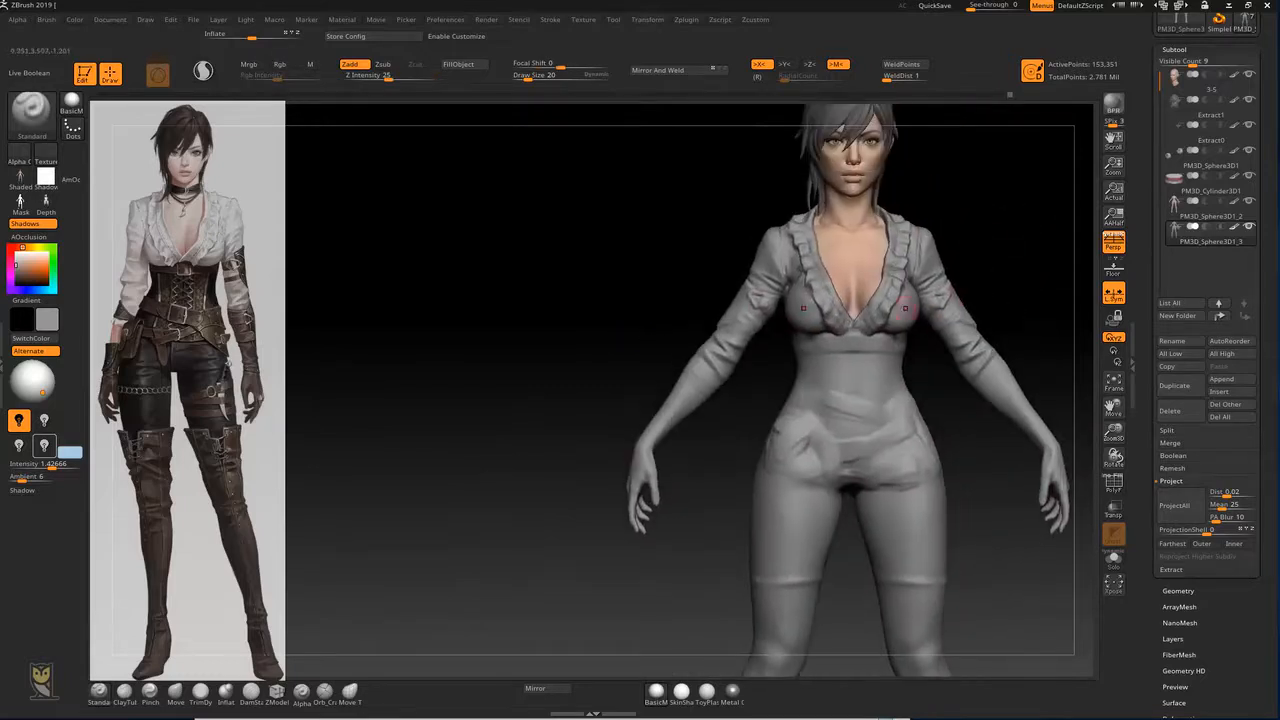
key(x)
alt+drag(593, 373, 680, 330)
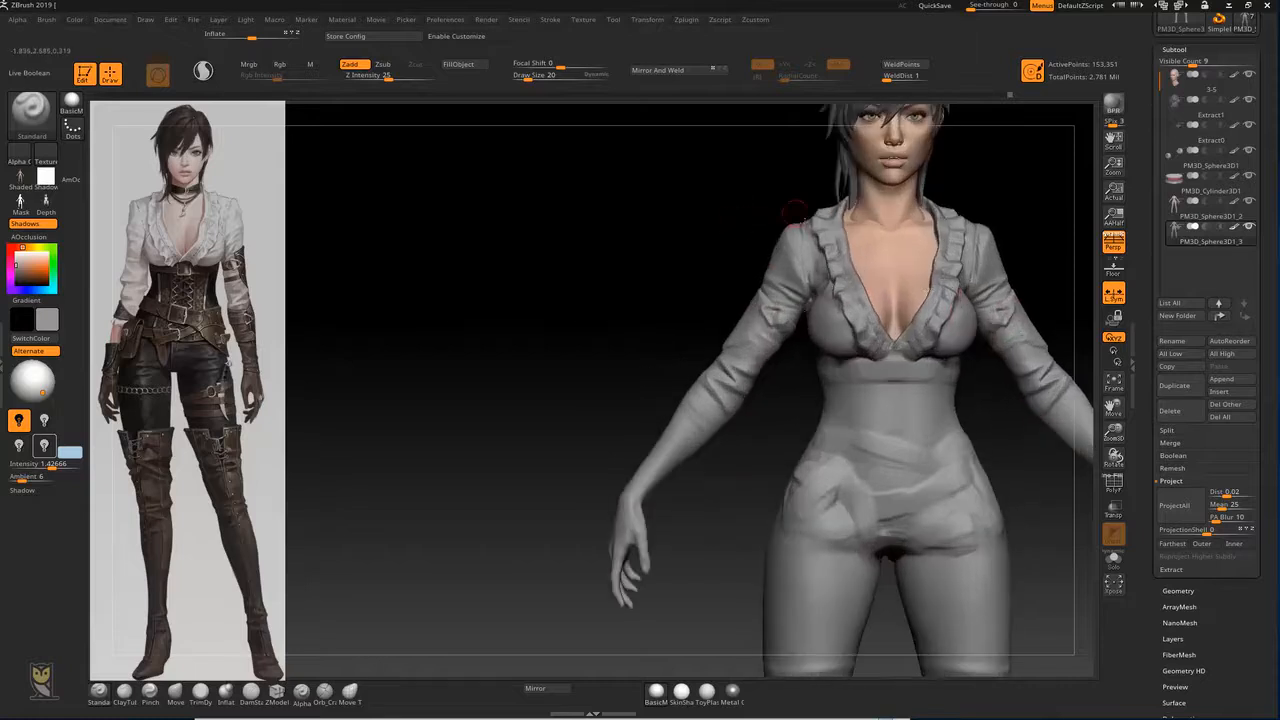
key(shift)
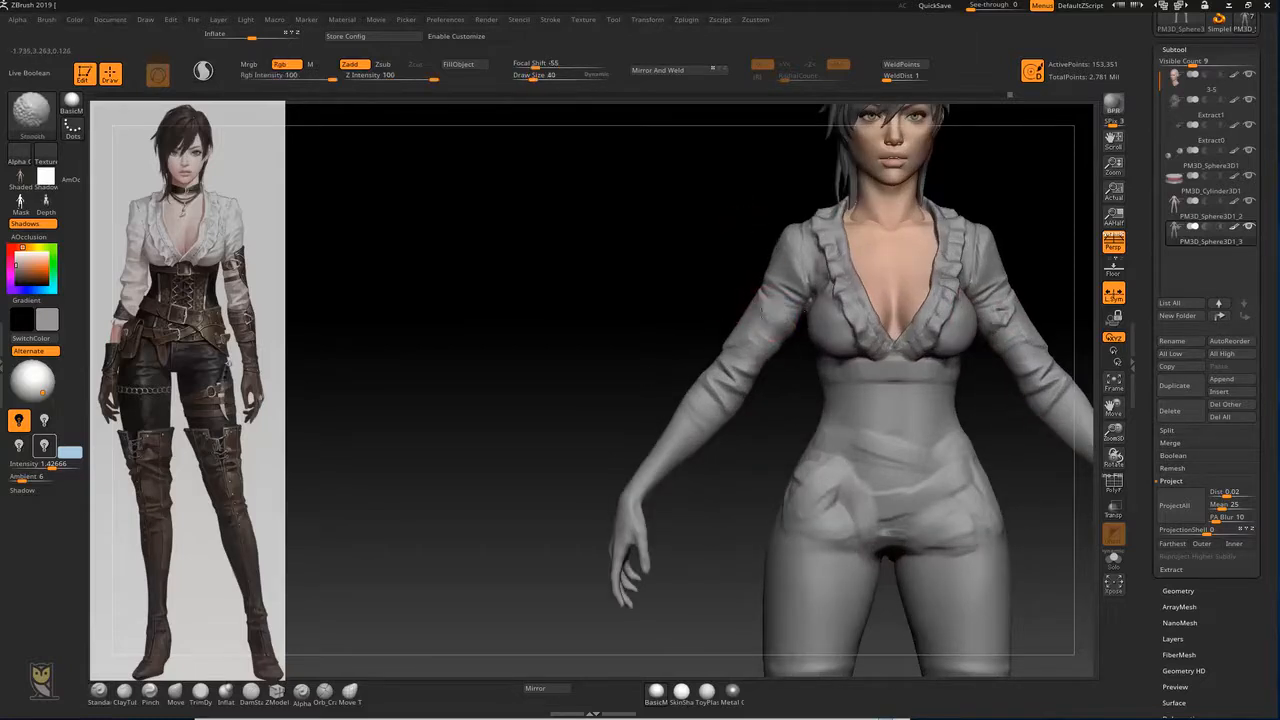
mouse_move(682, 320)
alt+mouse_down()
mouse_move(663, 286)
mouse_move(660, 363)
mouse_move(687, 410)
alt+mouse_up()
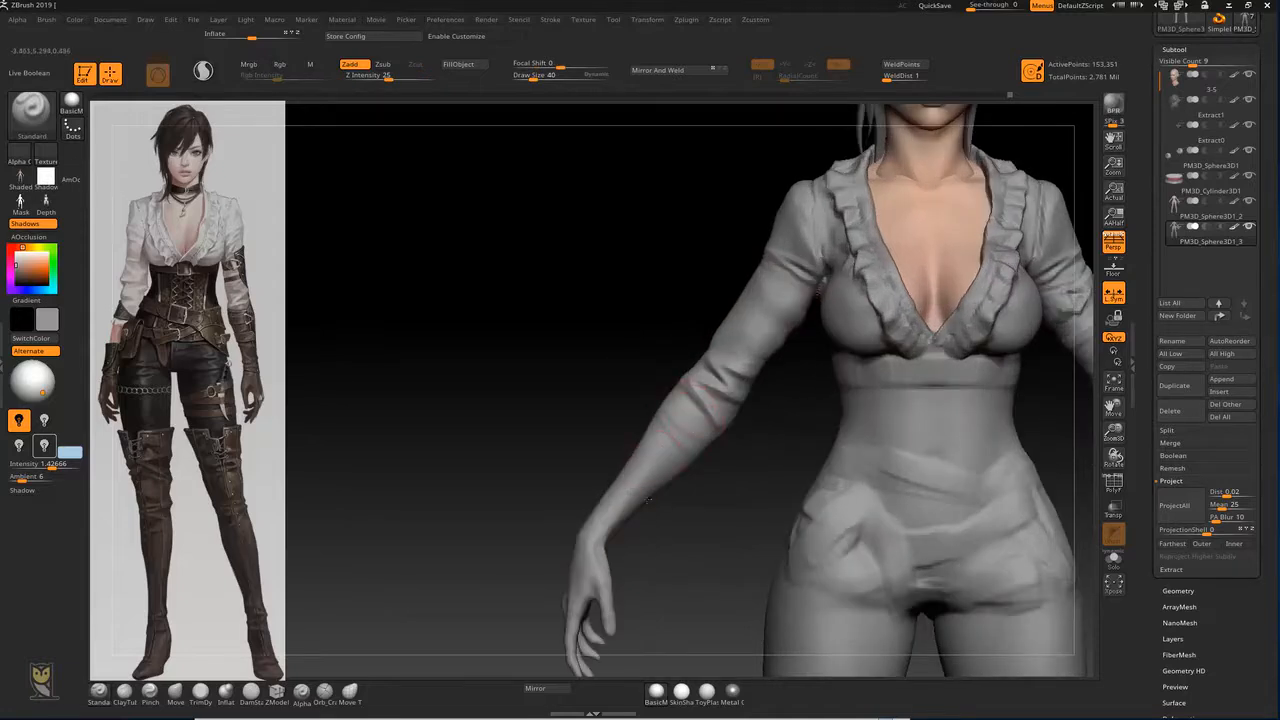
Step: Carve a skin-exposing gap around the right forearm between sleeve and glove with the DamStandard brush at draw size 40
mouse_move(651, 502)
mouse_down()
mouse_move(664, 515)
mouse_move(750, 514)
mouse_up()
key(b)
key(d)
key(s)
drag(586, 449, 508, 448)
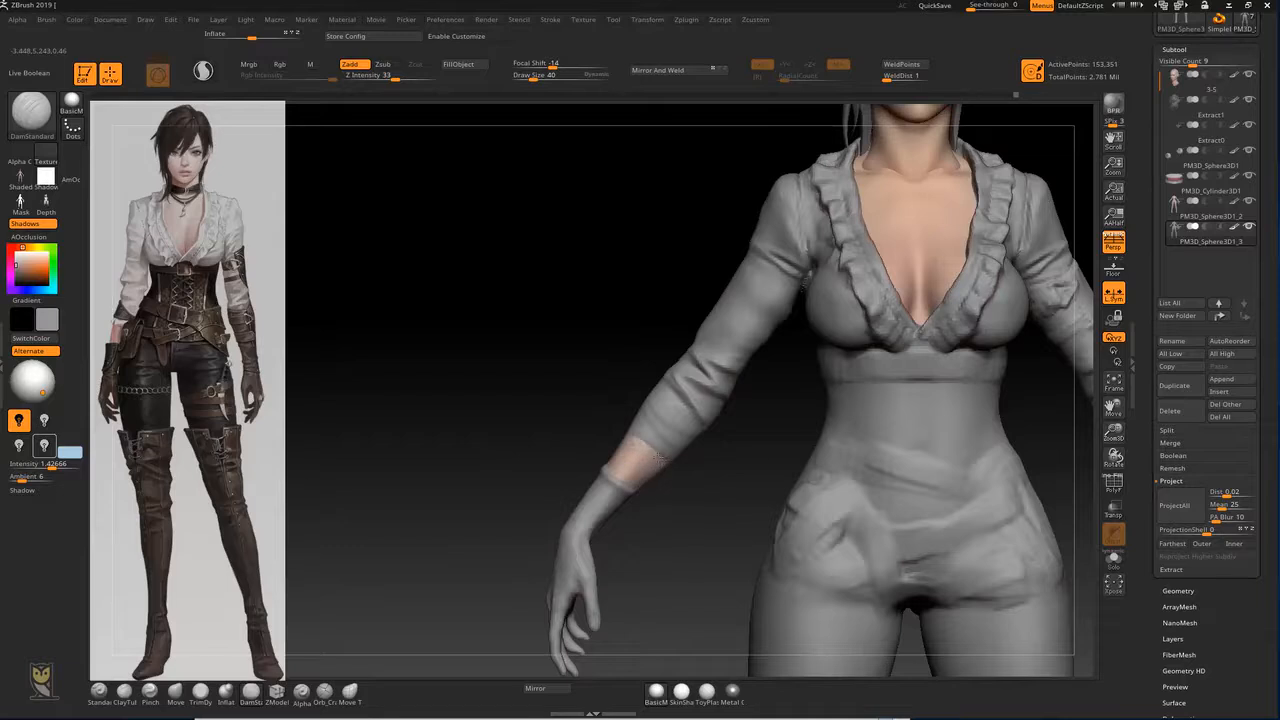
mouse_move(552, 452)
mouse_down()
mouse_move(638, 444)
mouse_move(601, 468)
mouse_up()
drag(710, 454, 596, 446)
drag(718, 447, 682, 450)
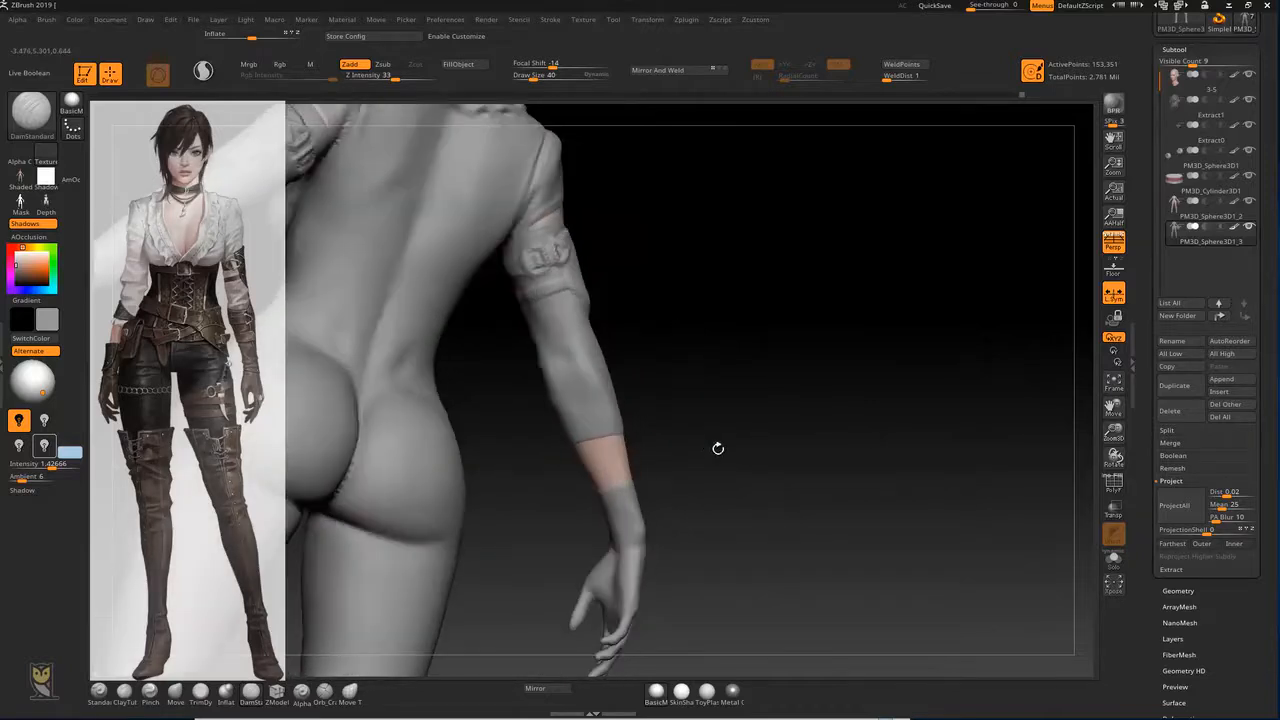
mouse_move(709, 403)
alt+mouse_down()
mouse_move(569, 369)
mouse_move(510, 391)
mouse_move(610, 440)
mouse_move(625, 430)
alt+mouse_up()
Step: Pull the right glove's cuff edge outward from the forearm with the Move brush at draw size 64
key(b)
key(m)
key(v)
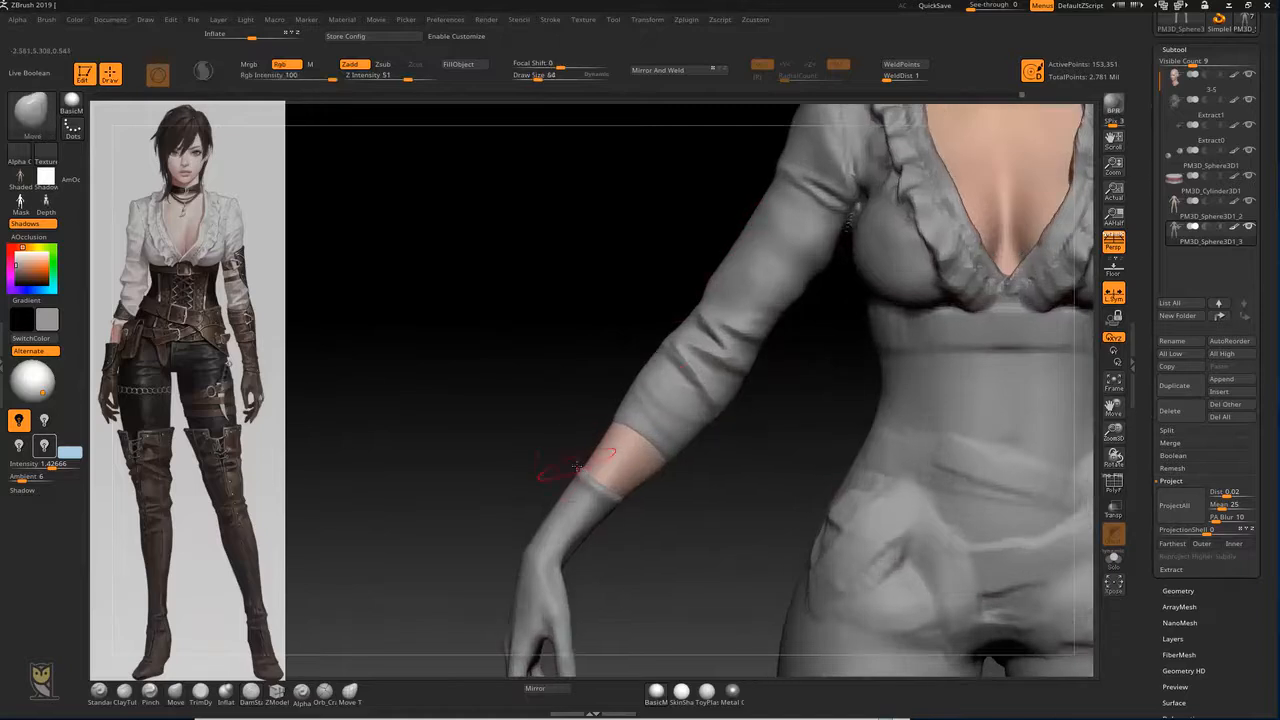
drag(581, 471, 574, 460)
drag(543, 509, 548, 508)
mouse_move(552, 514)
mouse_down()
mouse_move(537, 528)
mouse_move(529, 434)
mouse_up()
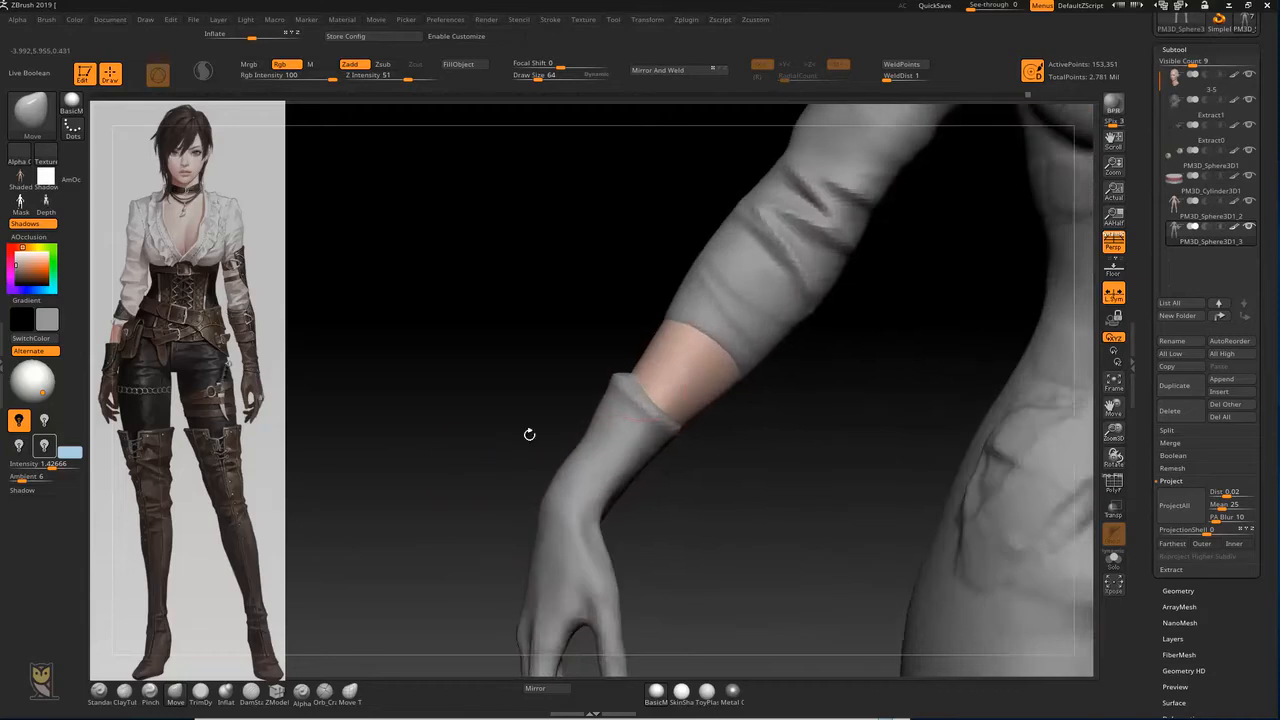
Step: Build up the right glove's forearm section with the ClayTubes brush at draw size 64 and smooth the added clay
key(b)
key(c)
key(t)
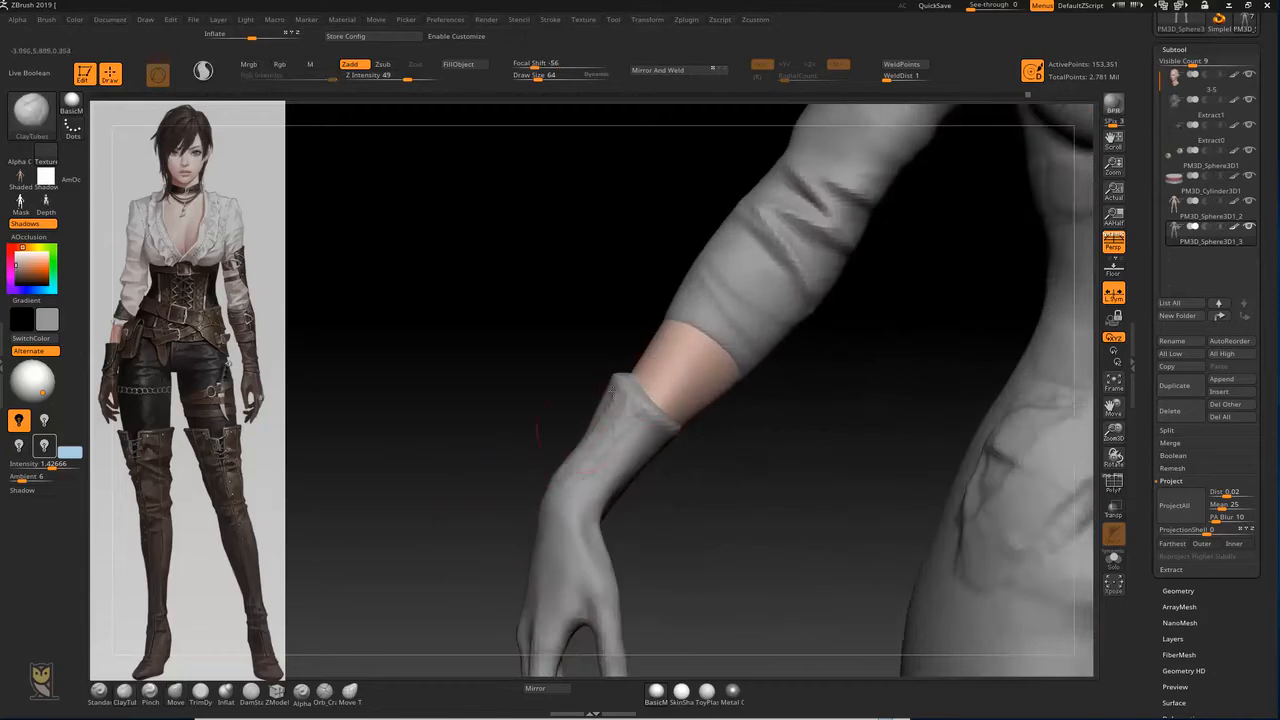
drag(532, 402, 536, 433)
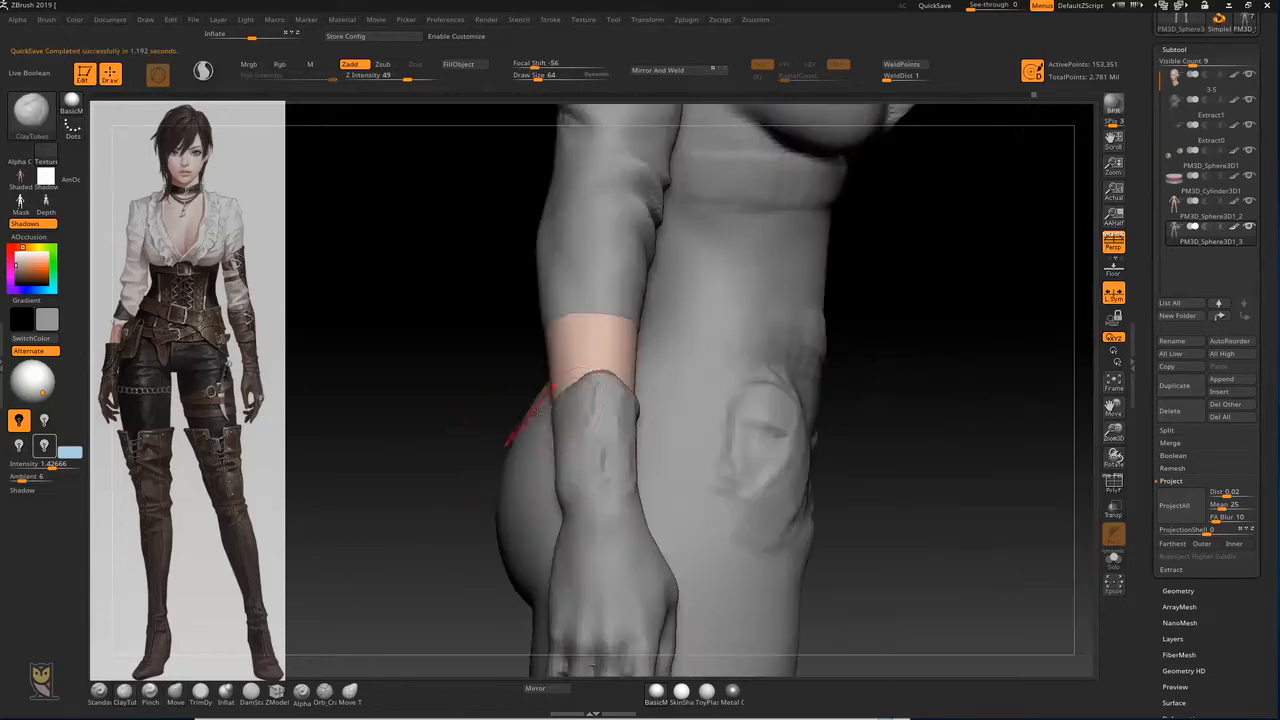
drag(443, 400, 614, 443)
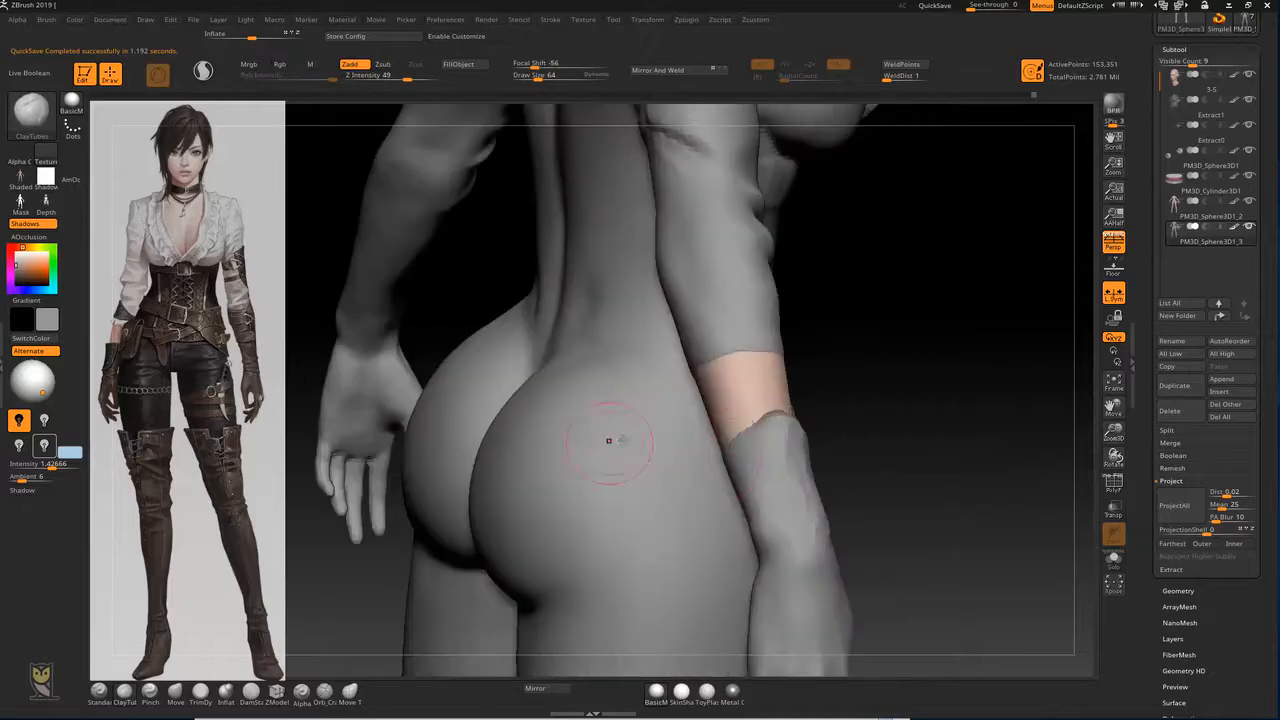
mouse_move(736, 450)
mouse_down()
mouse_move(786, 538)
mouse_move(785, 440)
mouse_move(777, 518)
mouse_move(758, 450)
mouse_up()
mouse_move(906, 449)
mouse_down()
mouse_move(780, 446)
mouse_move(748, 486)
mouse_up()
shift+drag(770, 440, 746, 491)
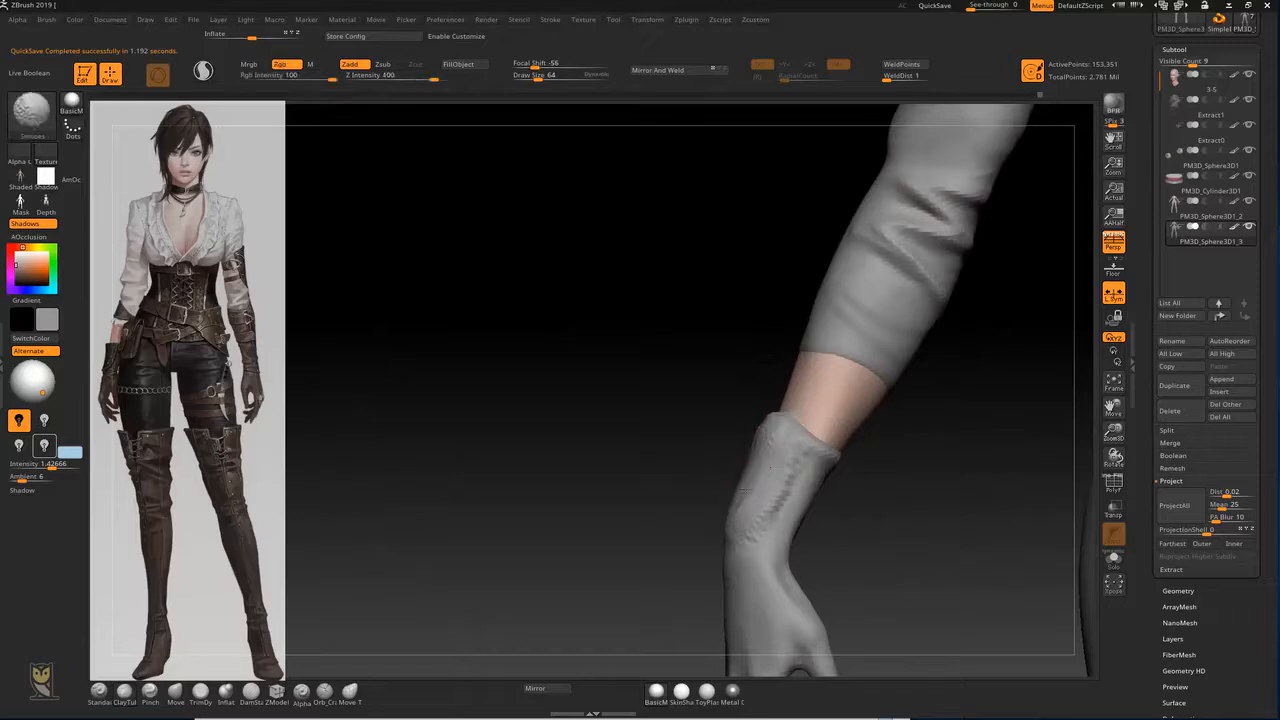
Step: Raise a rim along the right glove's cuff and sculpt wrist folds with the Standard brush, reducing the draw size to 24
drag(686, 434, 806, 416)
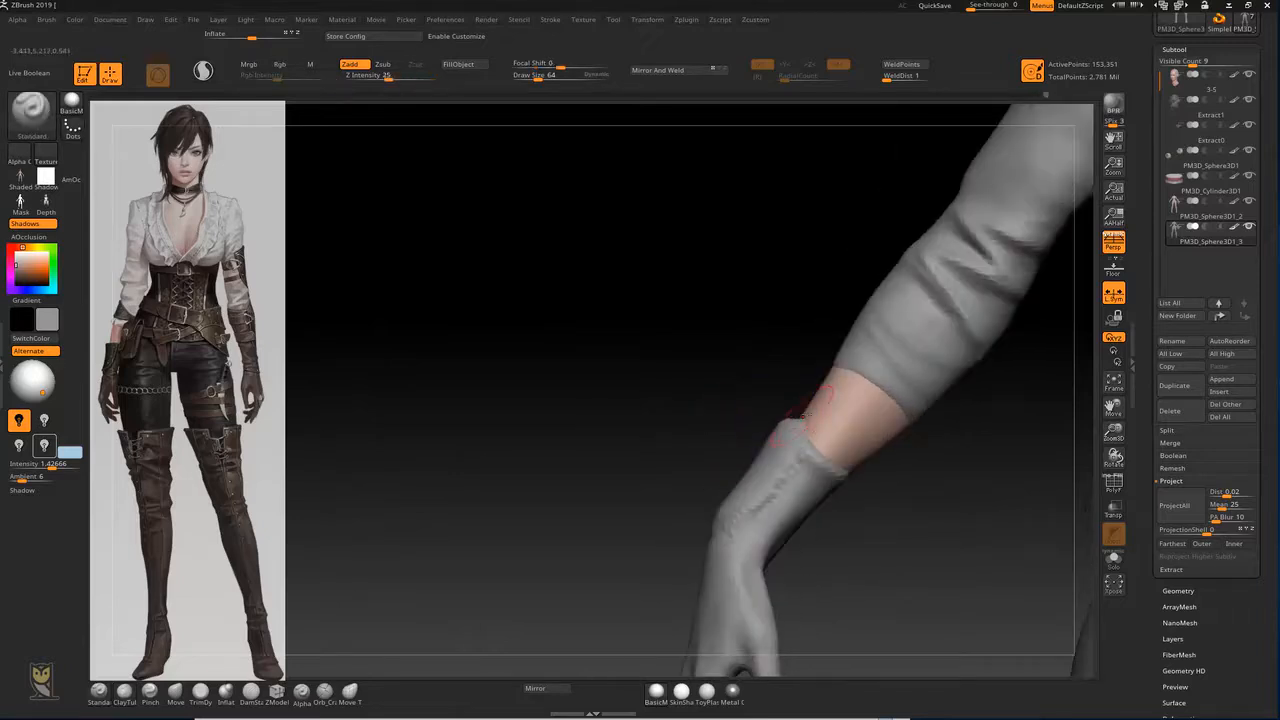
drag(839, 506, 834, 463)
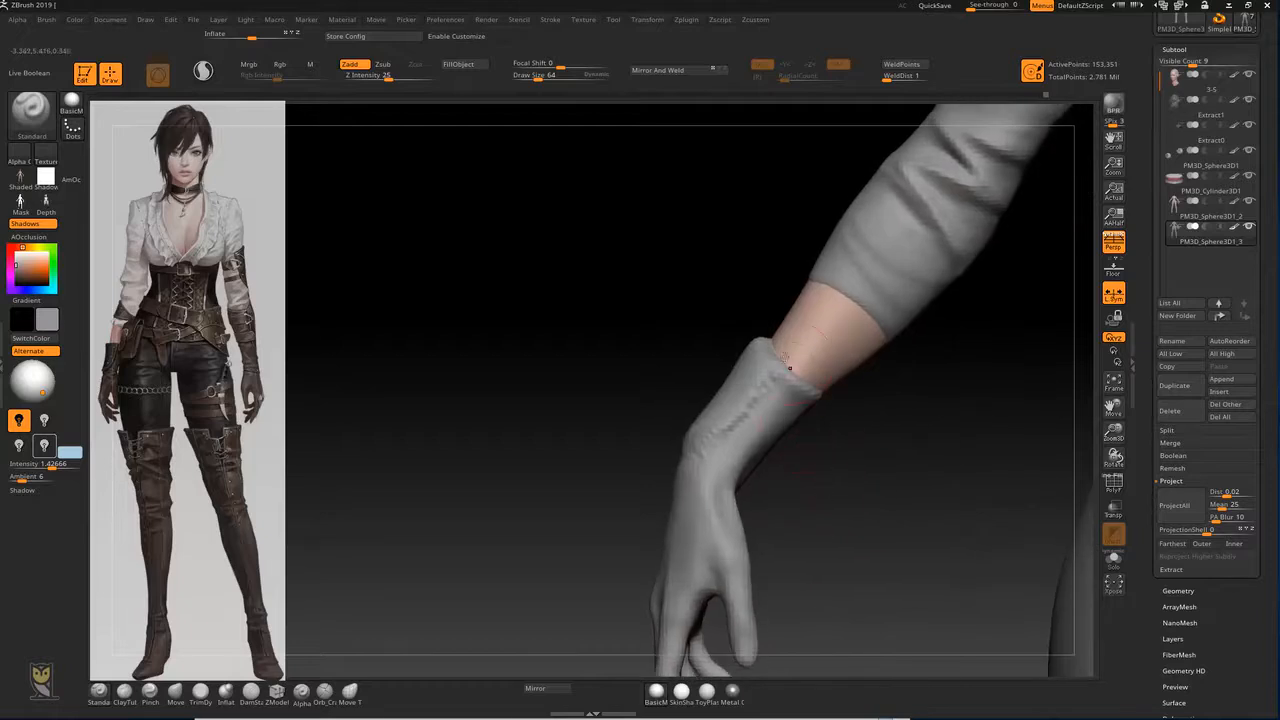
key(bracketleft)
key(bracketleft)
key(bracketleft)
key(bracketleft)
drag(777, 497, 741, 483)
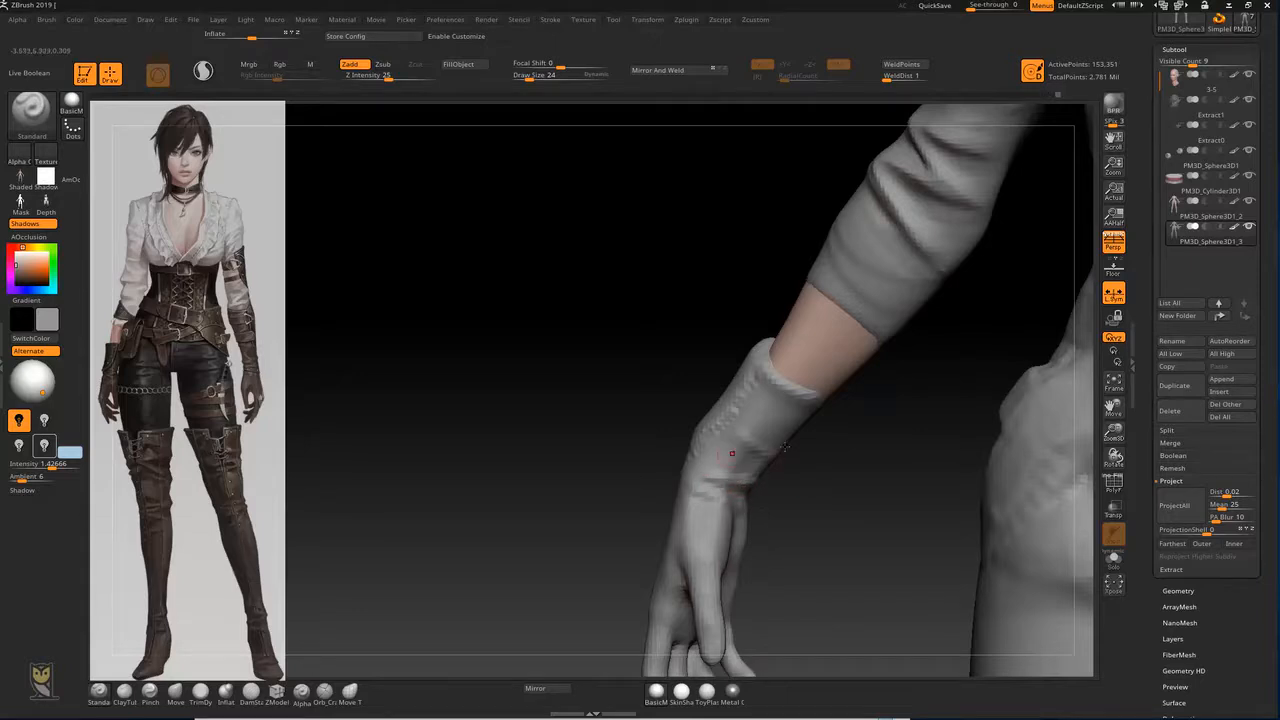
drag(651, 443, 711, 452)
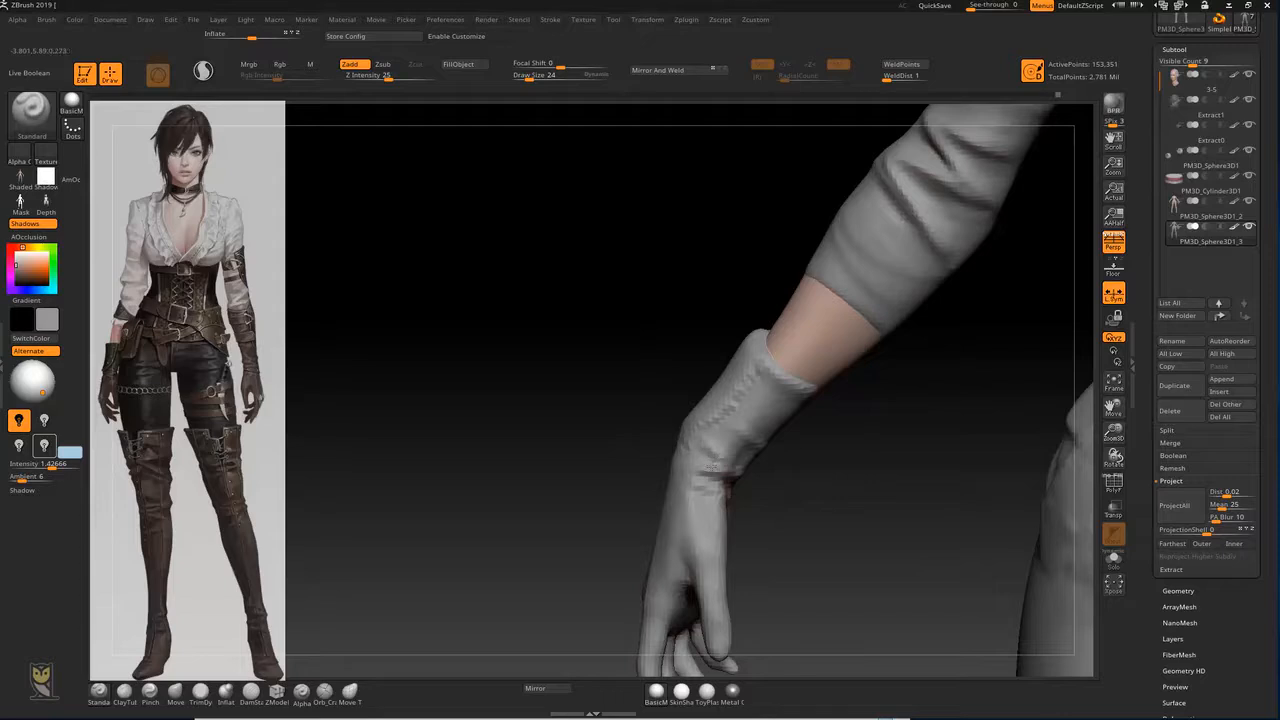
mouse_move(700, 446)
mouse_down()
mouse_move(719, 454)
mouse_move(711, 498)
mouse_move(757, 471)
mouse_move(666, 430)
mouse_move(699, 445)
mouse_move(636, 446)
mouse_move(652, 452)
mouse_up()
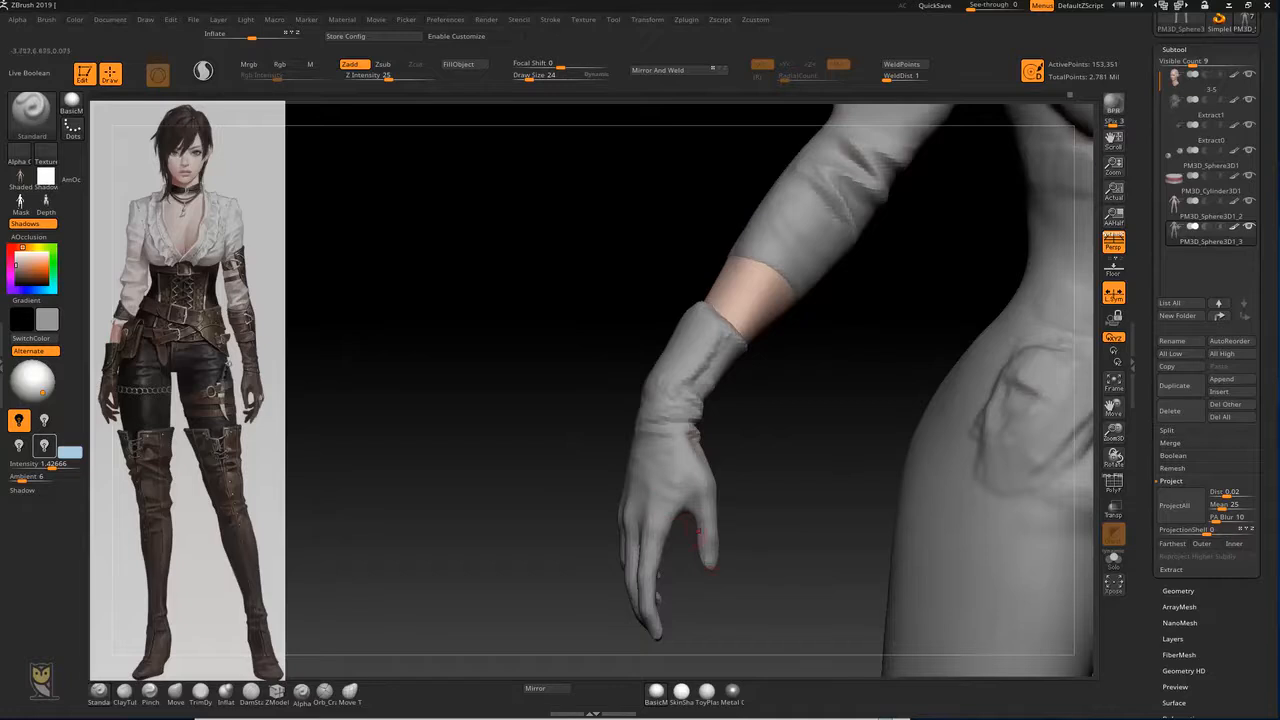
Step: Strengthen the creases around the right glove's wrist and thumb base with the Standard brush at draw size 24
alt+drag(738, 332, 703, 468)
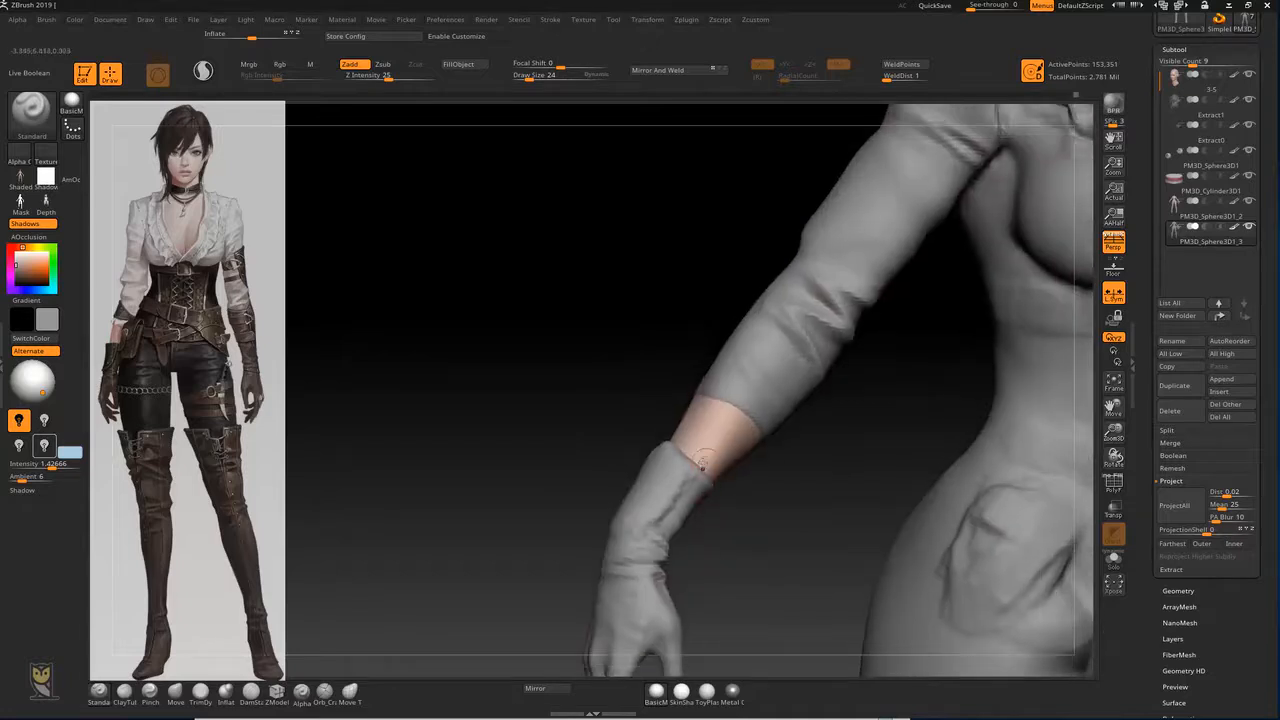
alt+drag(730, 530, 597, 434)
alt+drag(713, 525, 665, 556)
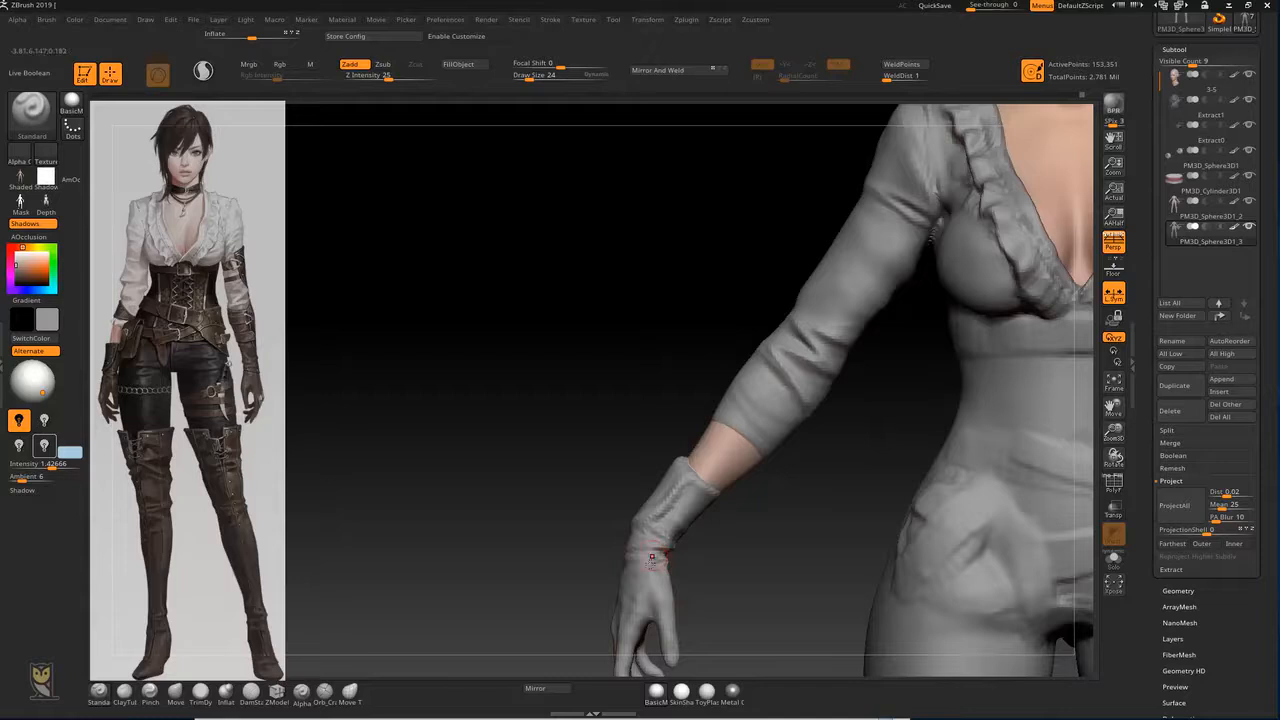
alt+drag(743, 648, 751, 580)
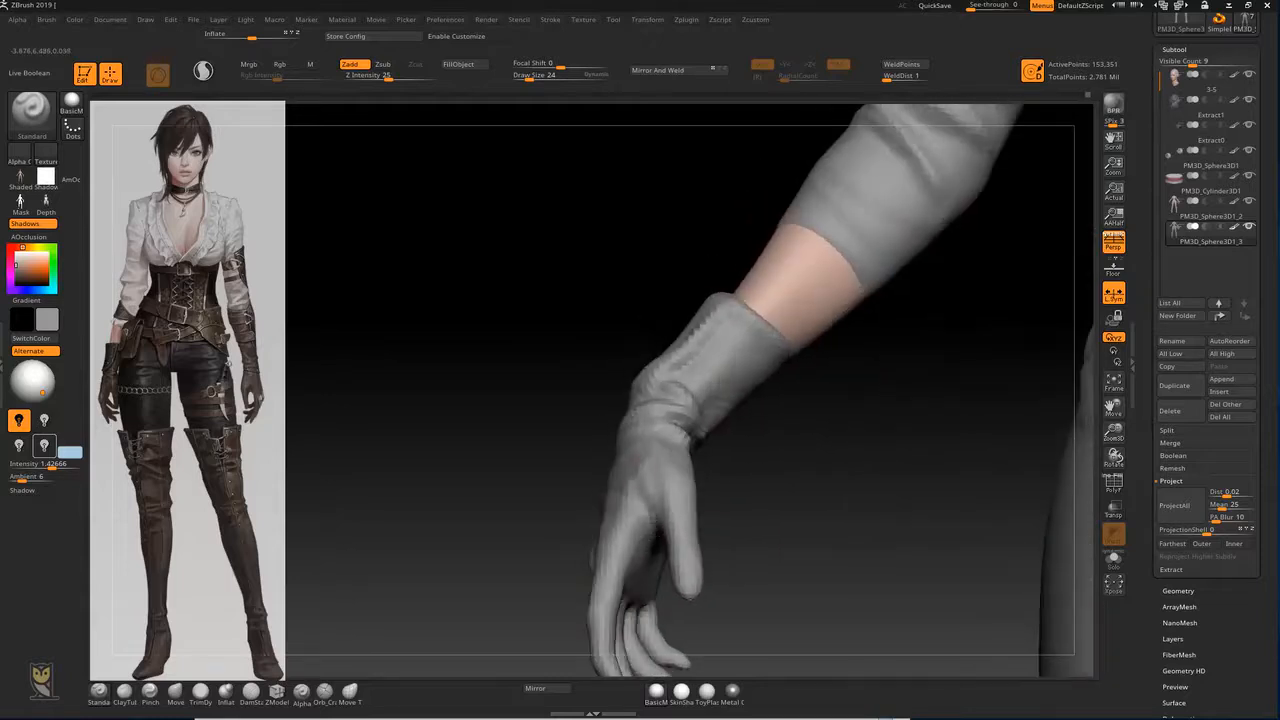
alt+drag(588, 520, 619, 431)
alt+drag(726, 460, 728, 590)
alt+drag(722, 528, 726, 470)
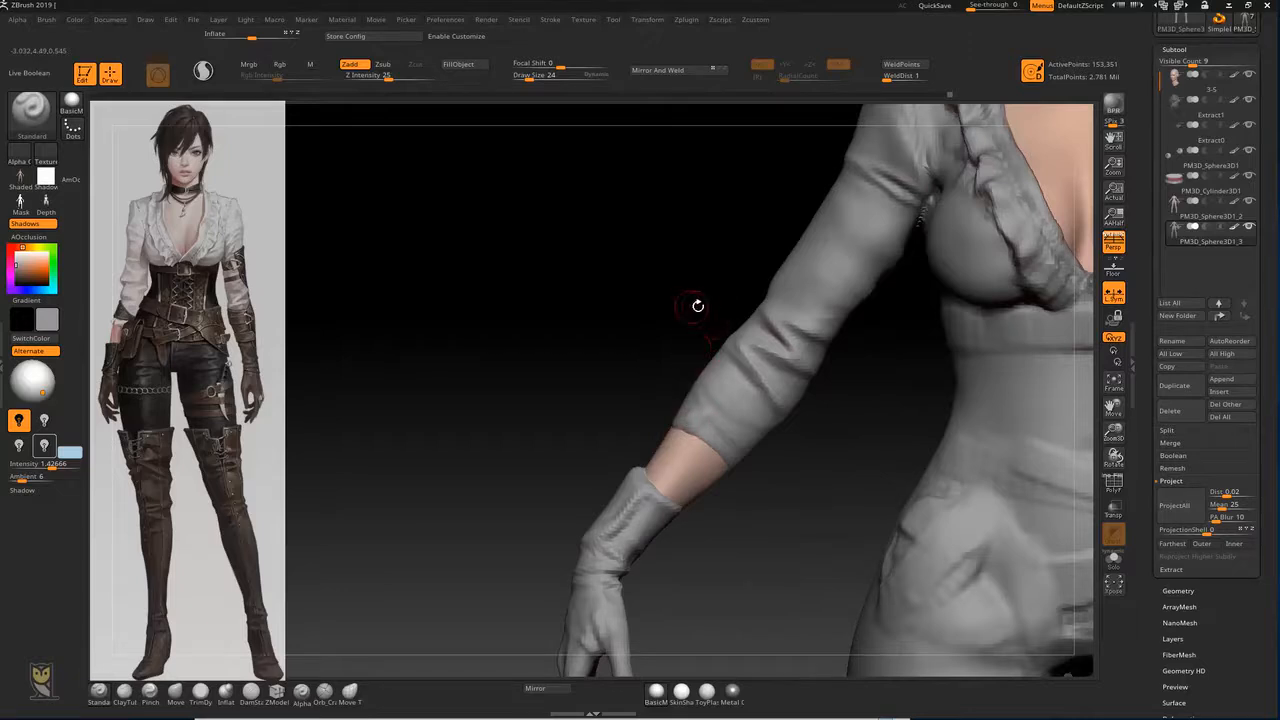
Step: Sculpt gathered bumps around the right sleeve's hem with the Standard brush at draw size 32
mouse_move(715, 416)
mouse_down()
mouse_move(698, 436)
mouse_move(716, 446)
mouse_move(720, 475)
mouse_up()
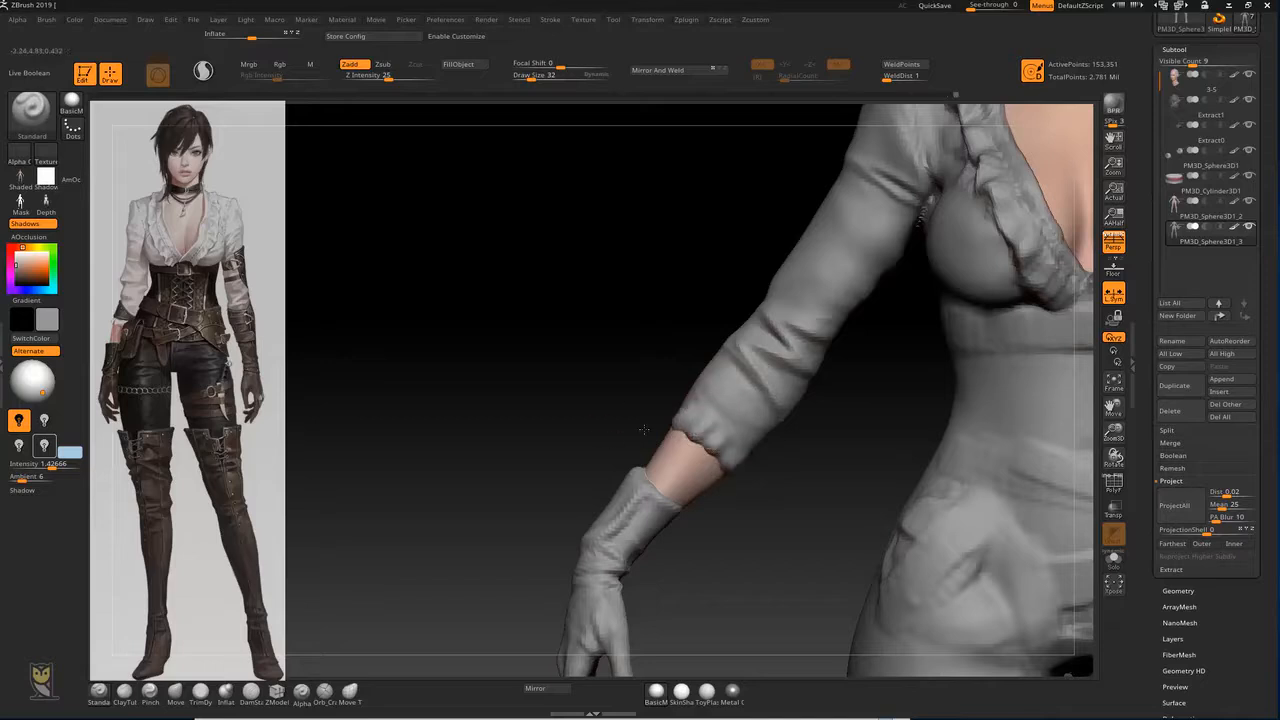
drag(626, 400, 680, 406)
mouse_move(450, 405)
mouse_down()
mouse_move(700, 408)
mouse_move(602, 412)
mouse_move(597, 432)
mouse_up()
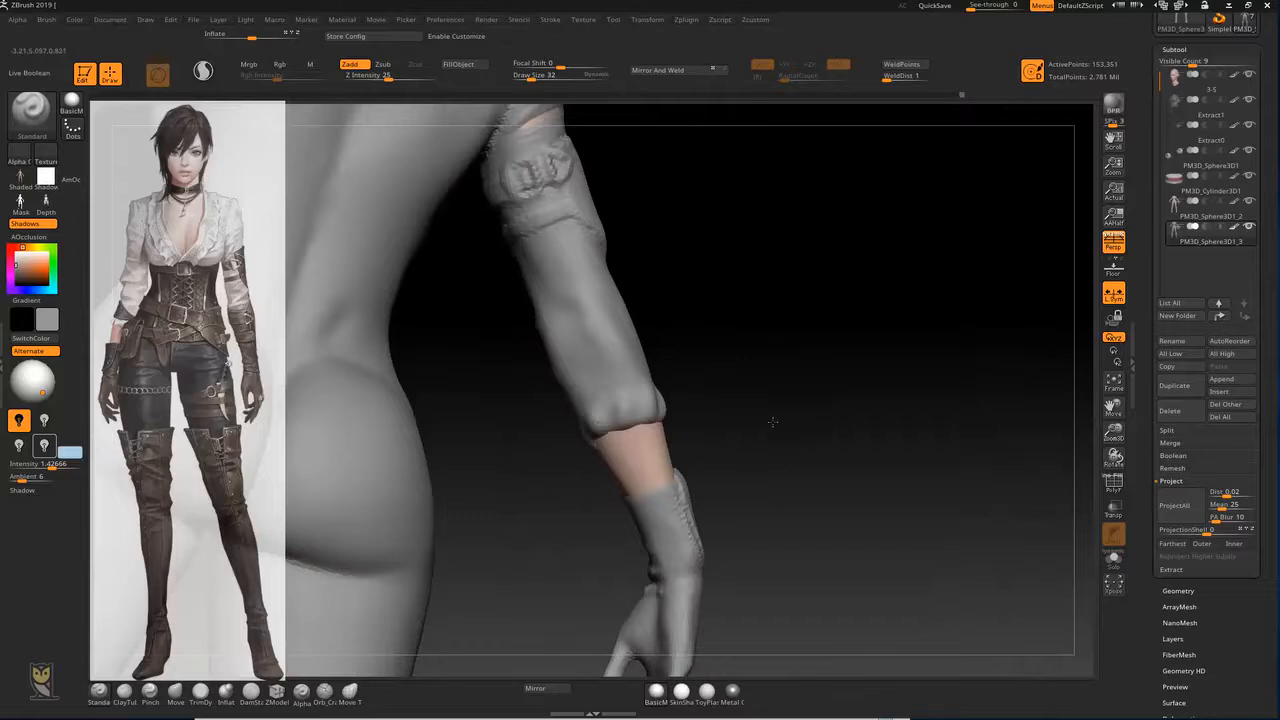
alt+drag(776, 430, 814, 405)
drag(730, 384, 700, 388)
mouse_move(640, 438)
mouse_down()
mouse_move(615, 457)
mouse_move(686, 433)
mouse_move(620, 436)
mouse_up()
mouse_move(706, 455)
mouse_down()
mouse_move(732, 472)
mouse_move(677, 484)
mouse_move(714, 435)
mouse_move(750, 442)
mouse_move(762, 467)
mouse_move(775, 424)
mouse_move(783, 478)
mouse_up()
Step: Carve creases into the gathers of the right sleeve's hem with the DamStandard brush at draw size 32
key(b)
key(d)
key(s)
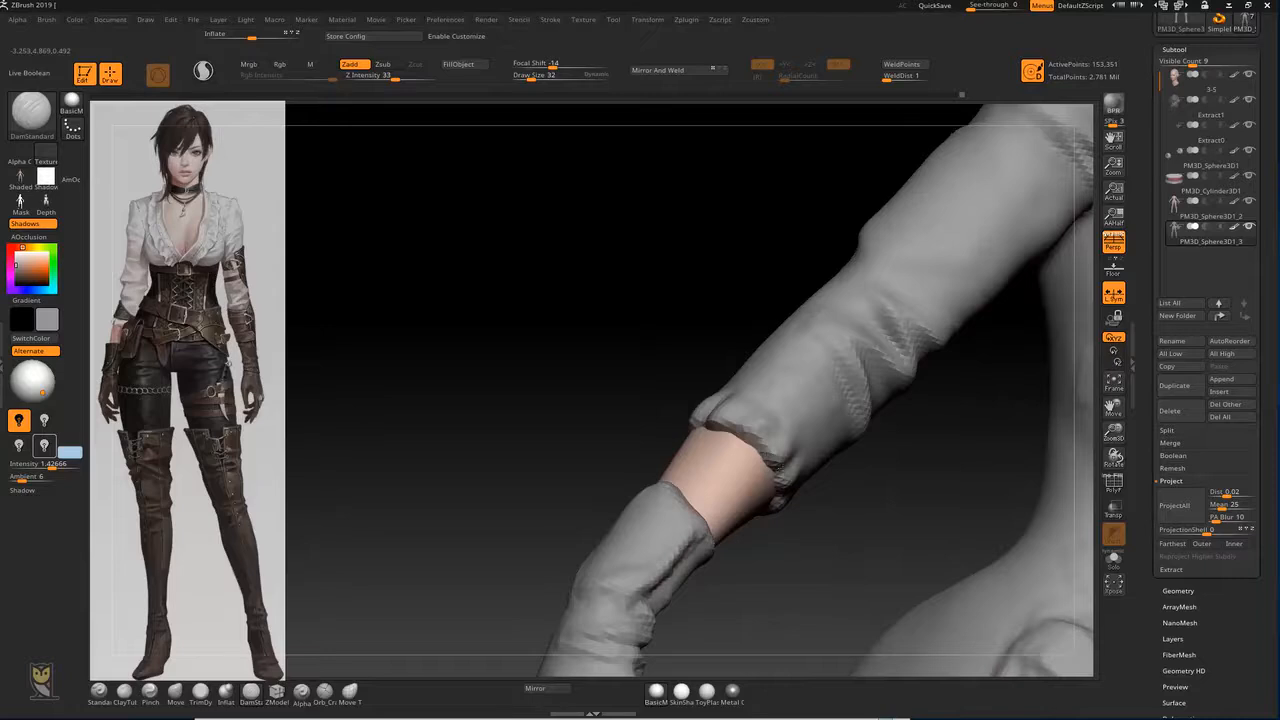
drag(578, 428, 780, 407)
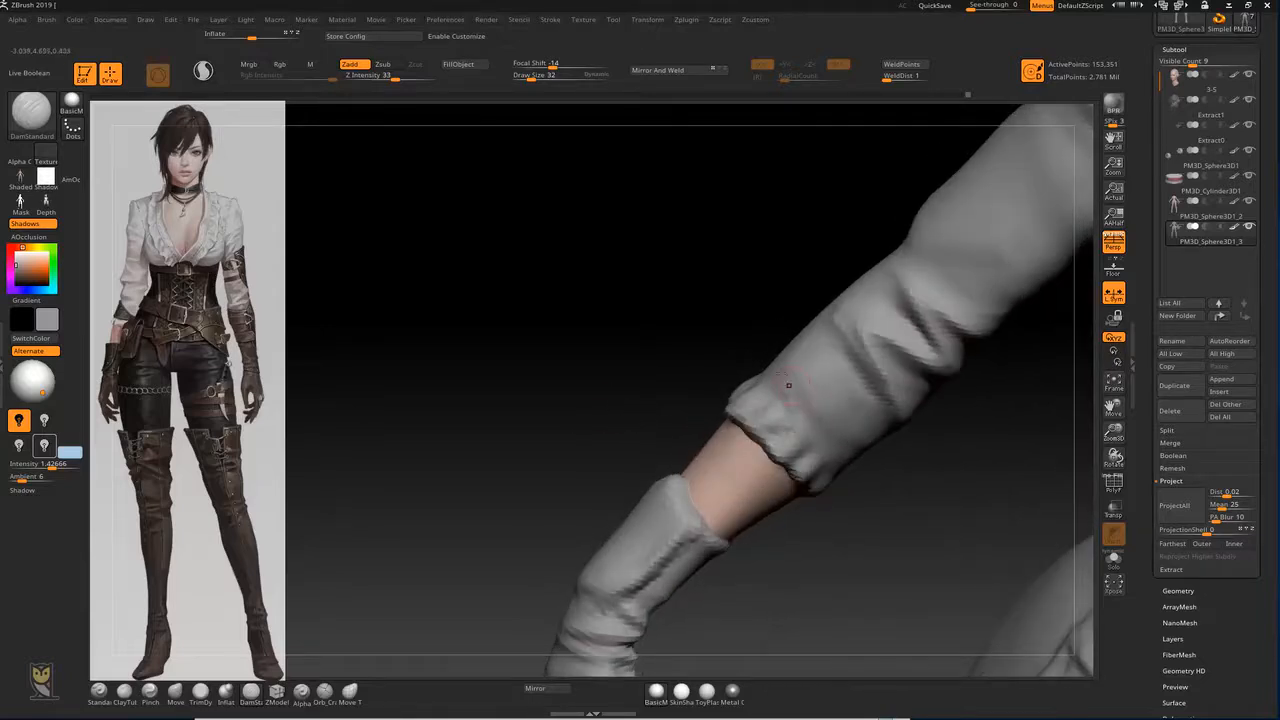
Step: Build up the right forearm sleeve above the gathered hem with the ClayTubes brush at draw size 52
key(2)
alt+drag(735, 349, 827, 415)
mouse_move(740, 389)
alt+mouse_down()
mouse_move(720, 326)
mouse_move(811, 300)
alt+mouse_up()
key(bracketright)
drag(902, 490, 882, 474)
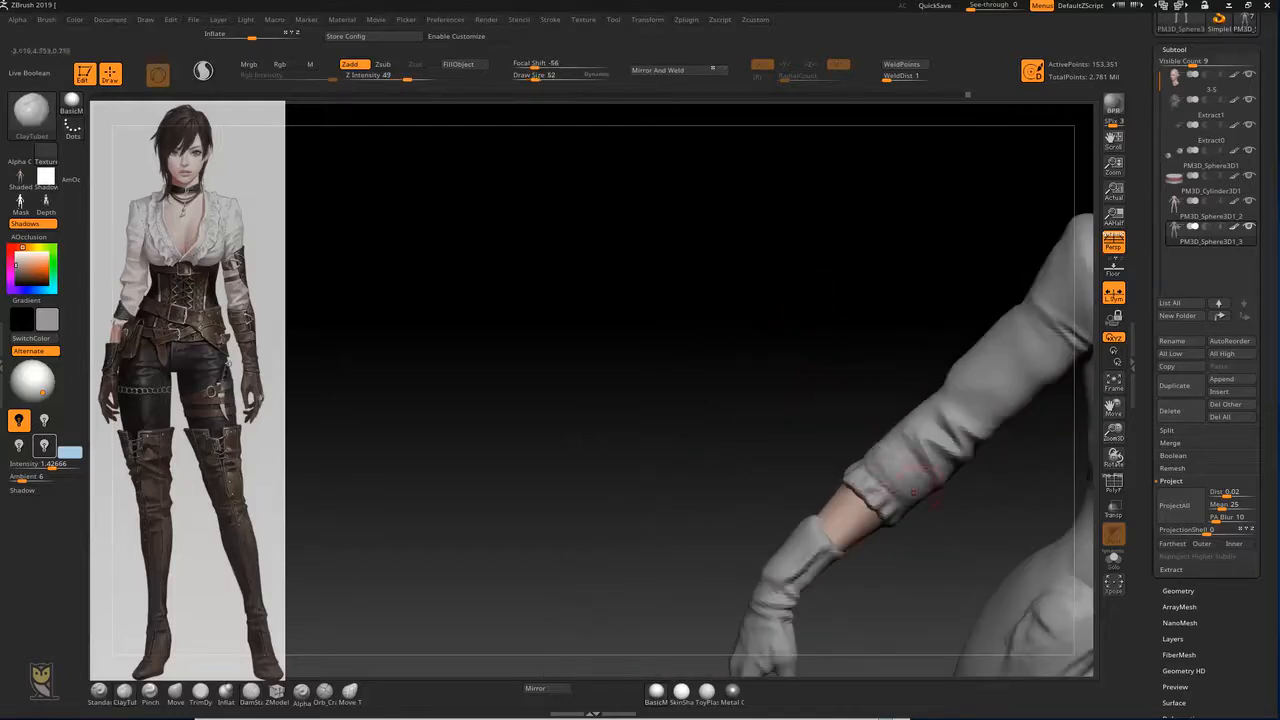
drag(933, 522, 1045, 570)
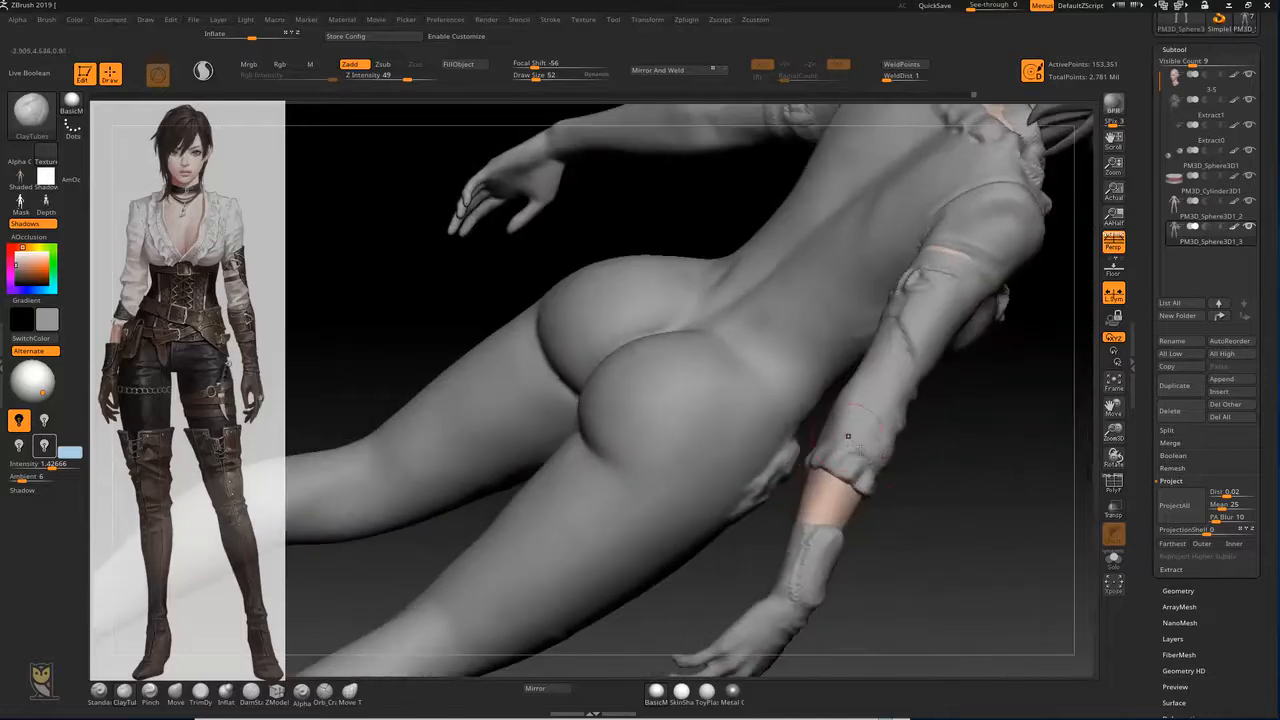
mouse_move(1004, 468)
mouse_down()
mouse_move(857, 434)
mouse_move(965, 452)
mouse_move(850, 420)
mouse_move(783, 432)
mouse_up()
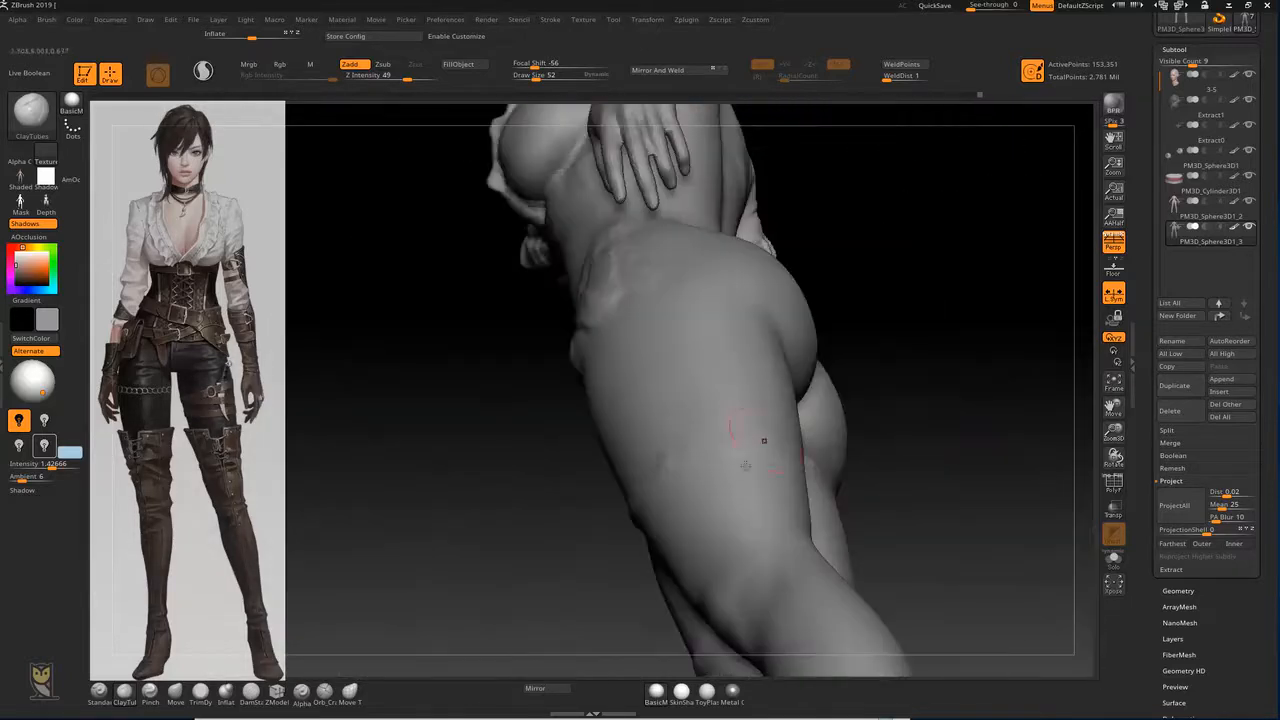
Step: Flatten the right forearm sleeve above the gathered hem with the TrimDynamic brush at draw size 68
drag(884, 428, 873, 529)
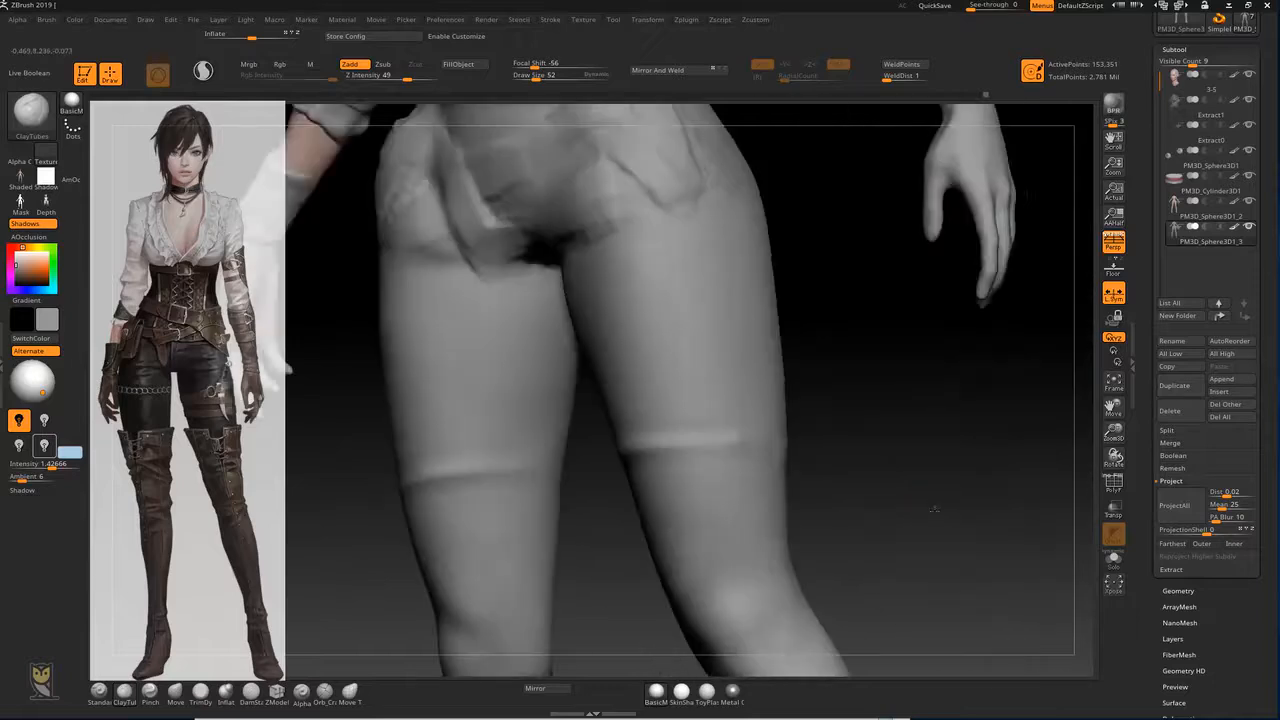
alt+drag(940, 480, 966, 491)
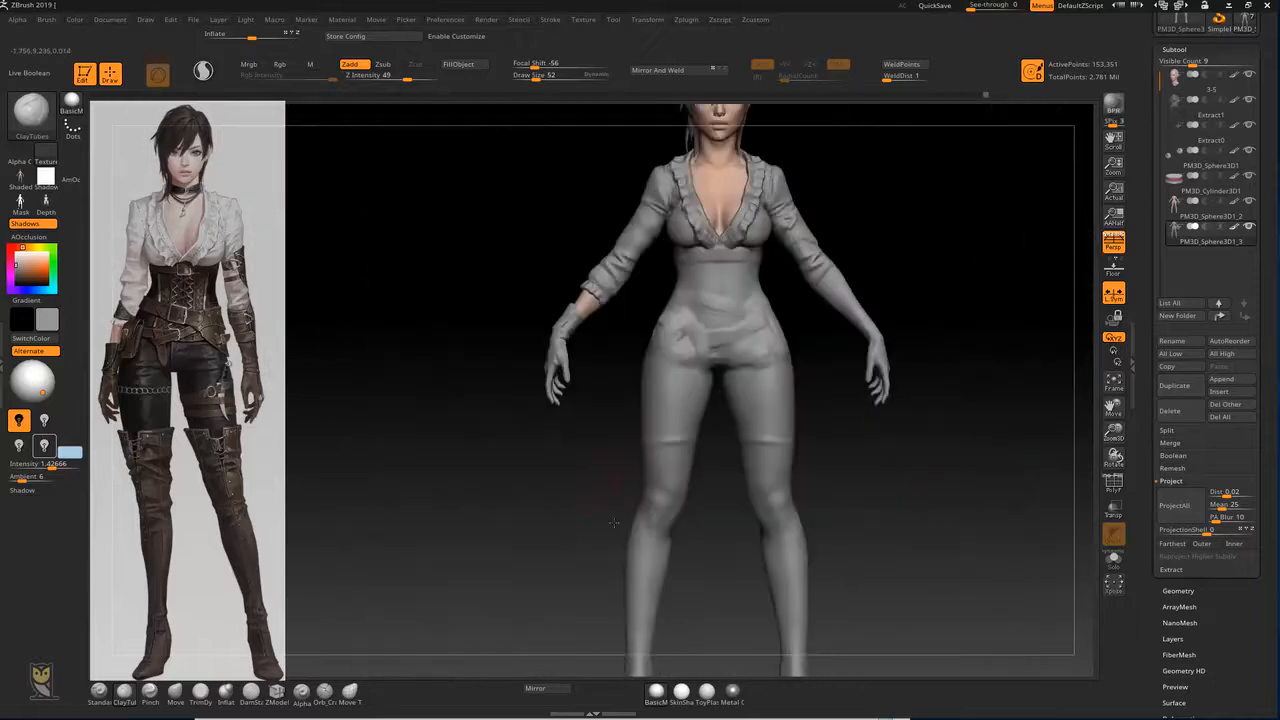
alt+drag(615, 294, 786, 462)
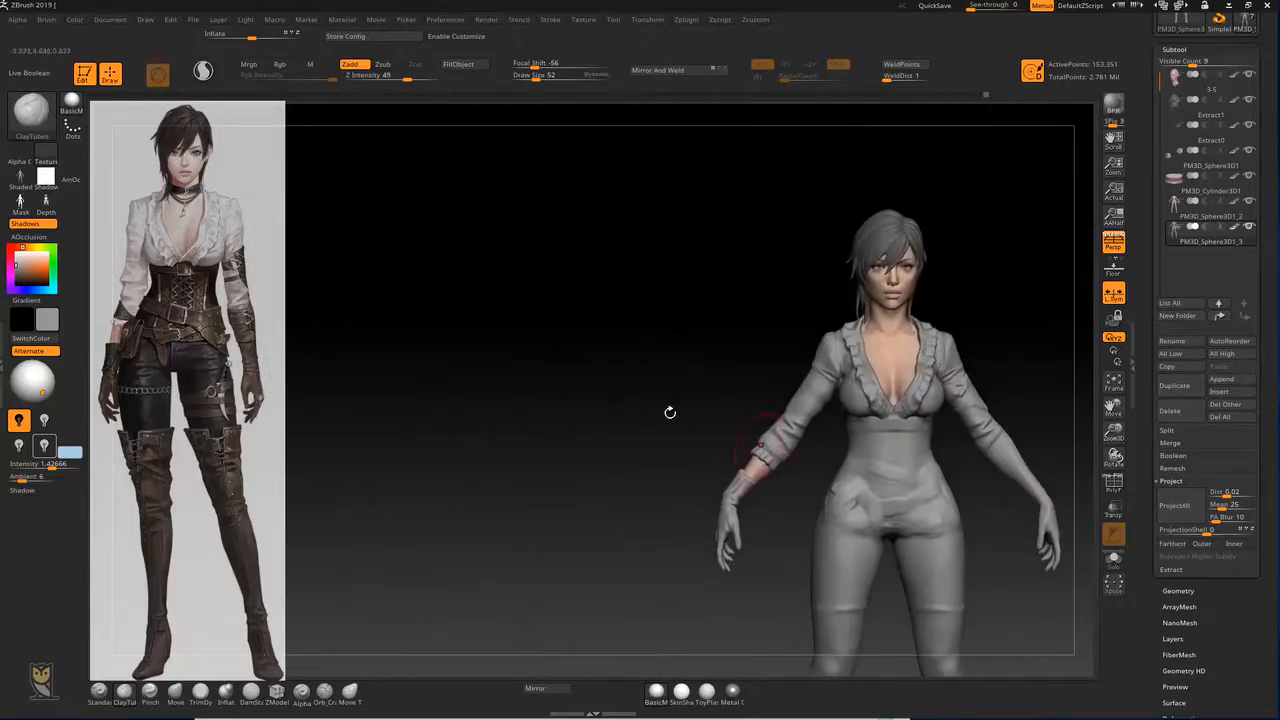
alt+drag(618, 367, 693, 441)
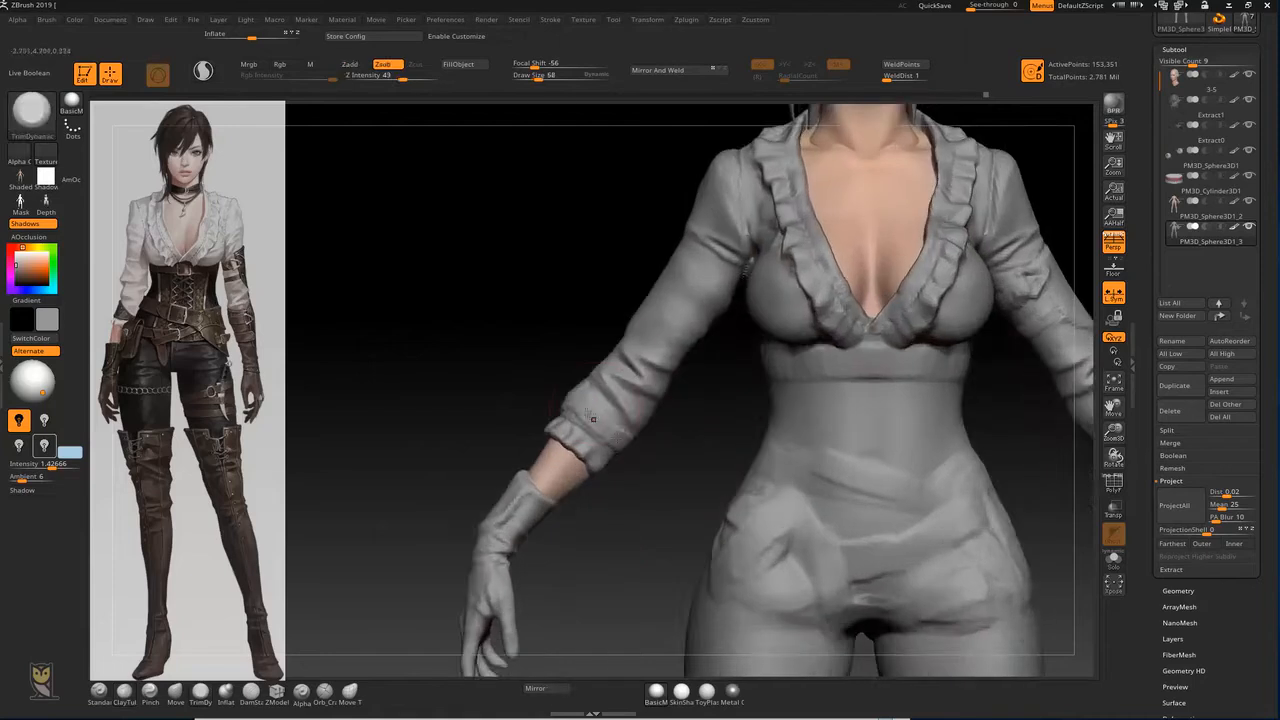
mouse_move(554, 390)
mouse_down()
mouse_move(563, 404)
mouse_move(468, 338)
mouse_move(440, 335)
mouse_up()
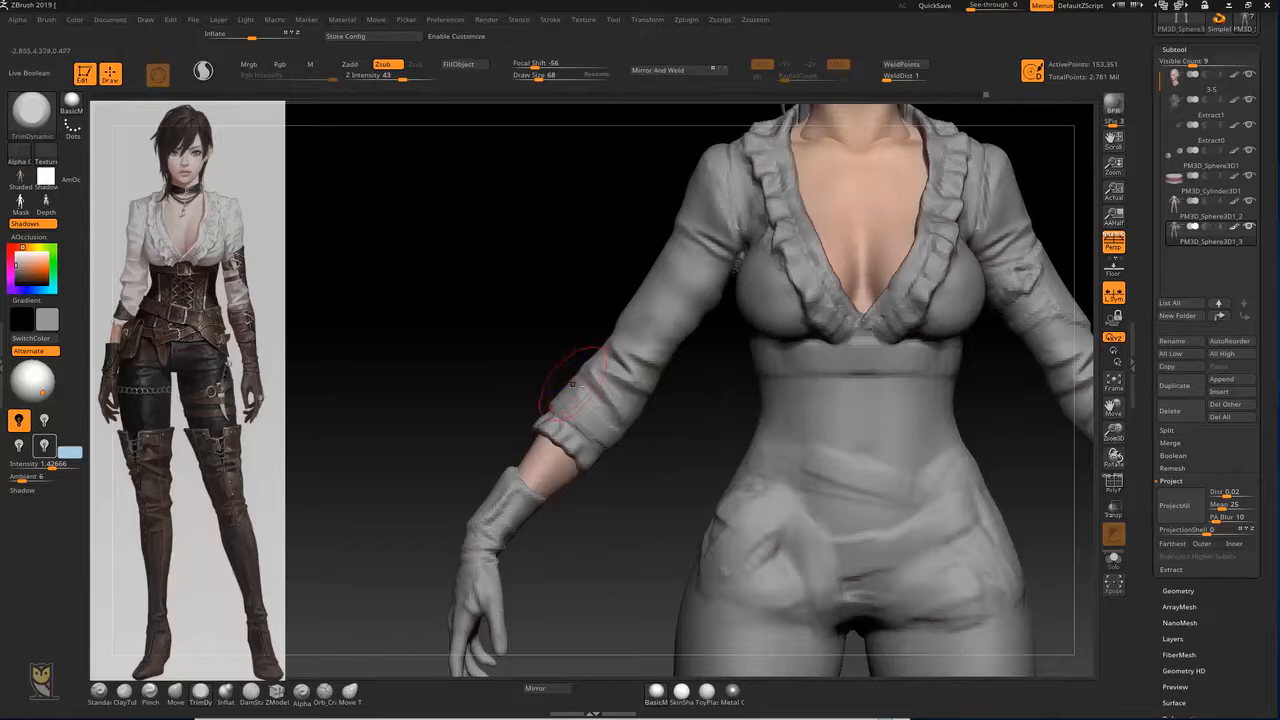
Step: Build up cloth folds around the right elbow and forearm sleeve with the Standard brush at draw size 68
key(b)
key(s)
key(t)
drag(540, 335, 551, 350)
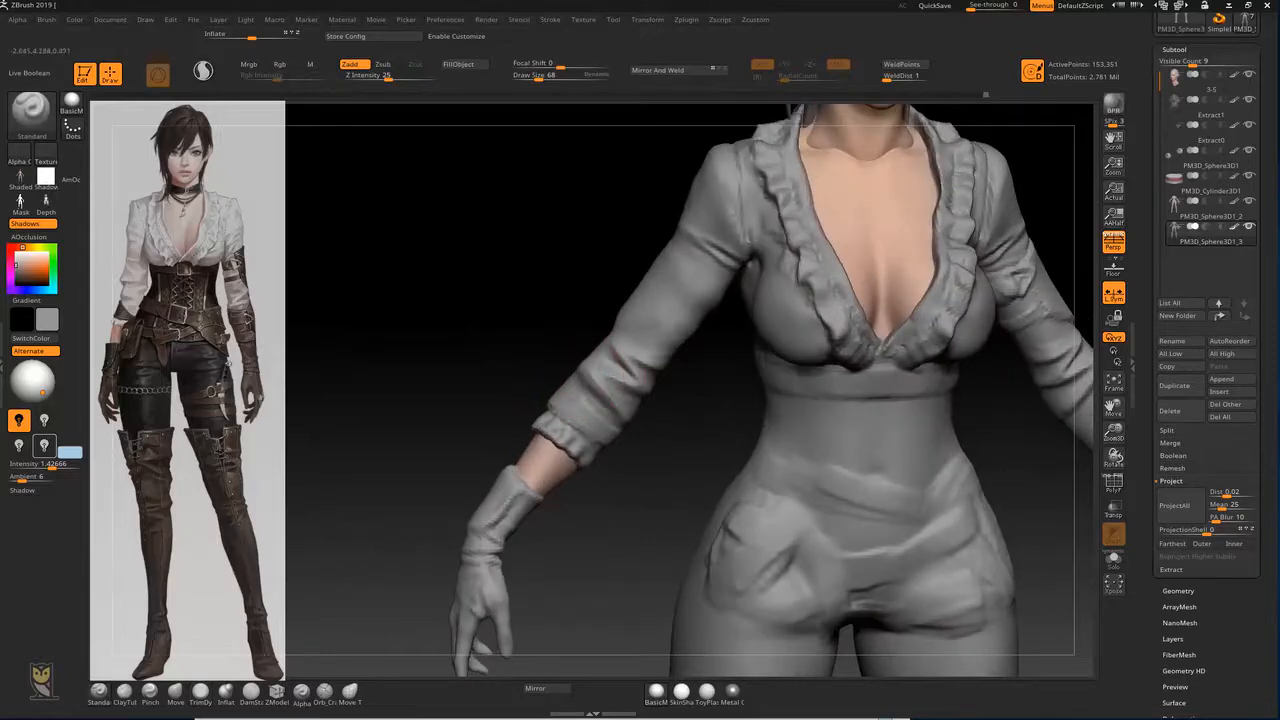
drag(558, 320, 589, 362)
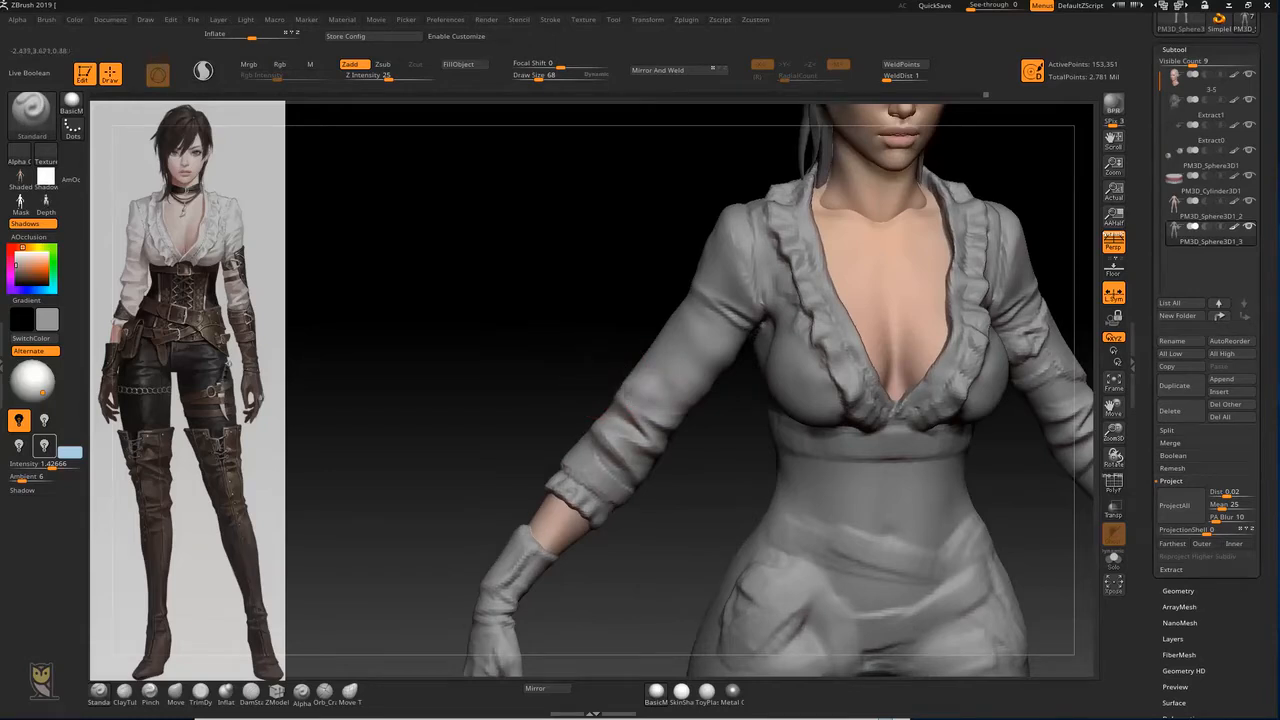
drag(538, 348, 597, 369)
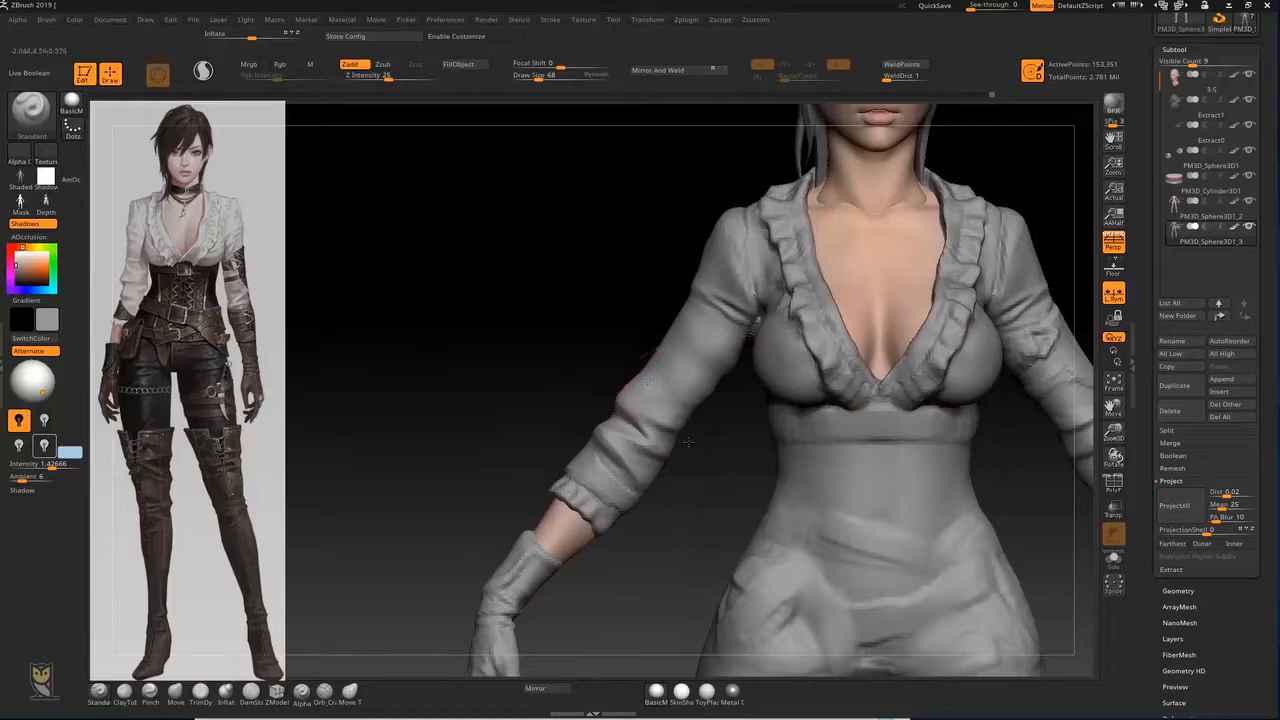
drag(687, 449, 620, 450)
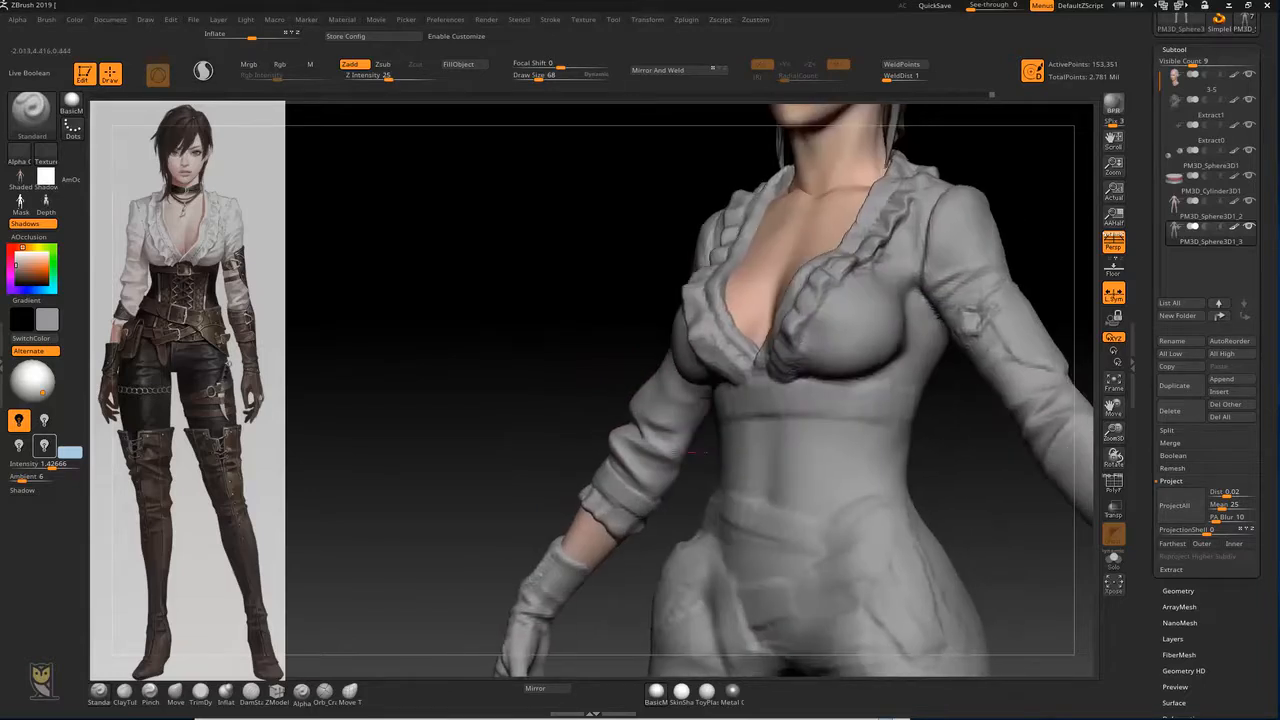
drag(700, 466, 540, 455)
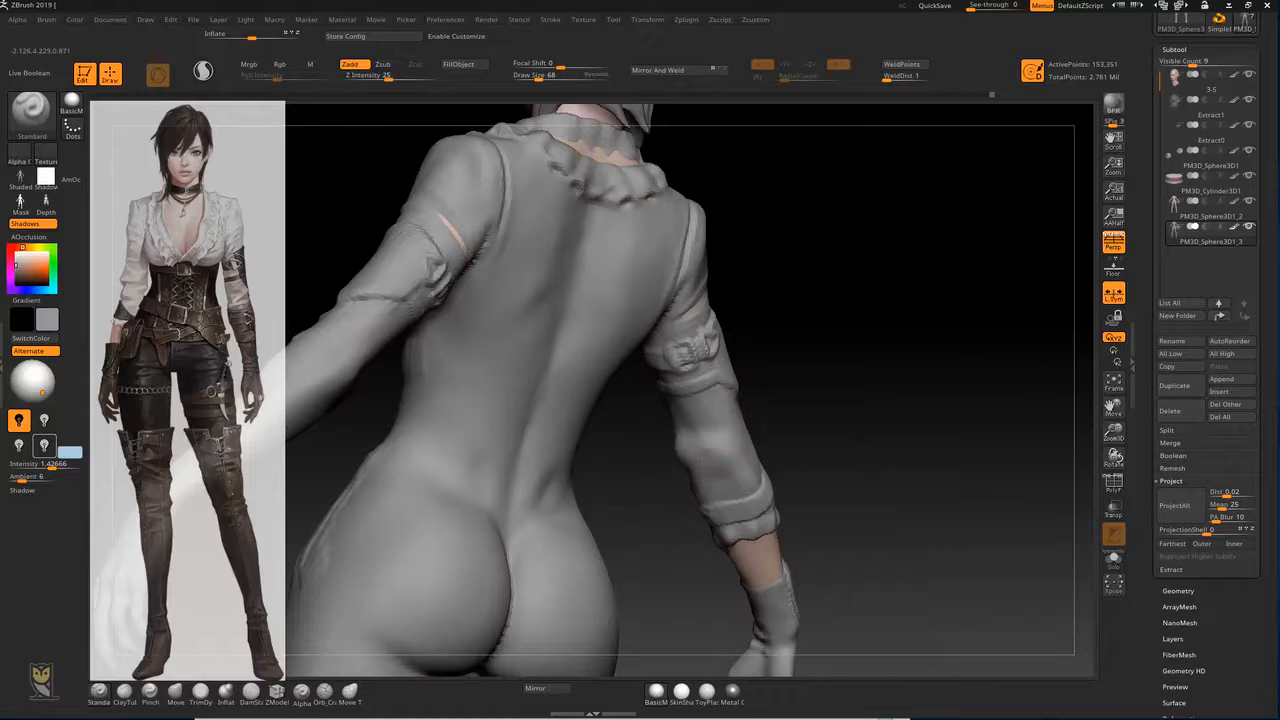
Step: Carve creases into the folds on the back of the right elbow and forearm sleeve with DamStandard at draw size 68
mouse_move(837, 403)
mouse_down()
mouse_move(792, 402)
mouse_move(829, 397)
mouse_move(783, 426)
mouse_move(775, 455)
mouse_move(782, 420)
mouse_move(898, 407)
mouse_move(808, 445)
mouse_move(871, 437)
mouse_up()
key(b)
key(d)
key(s)
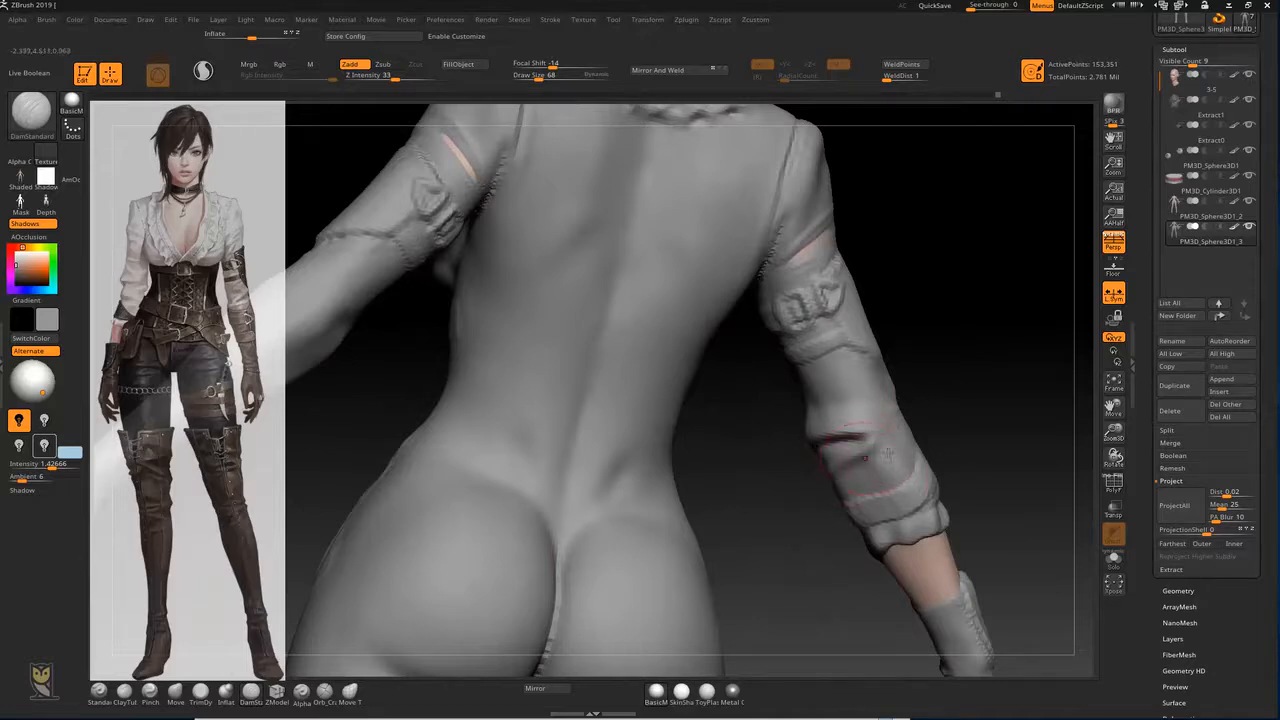
mouse_move(950, 432)
mouse_down()
mouse_move(915, 440)
mouse_move(905, 480)
mouse_up()
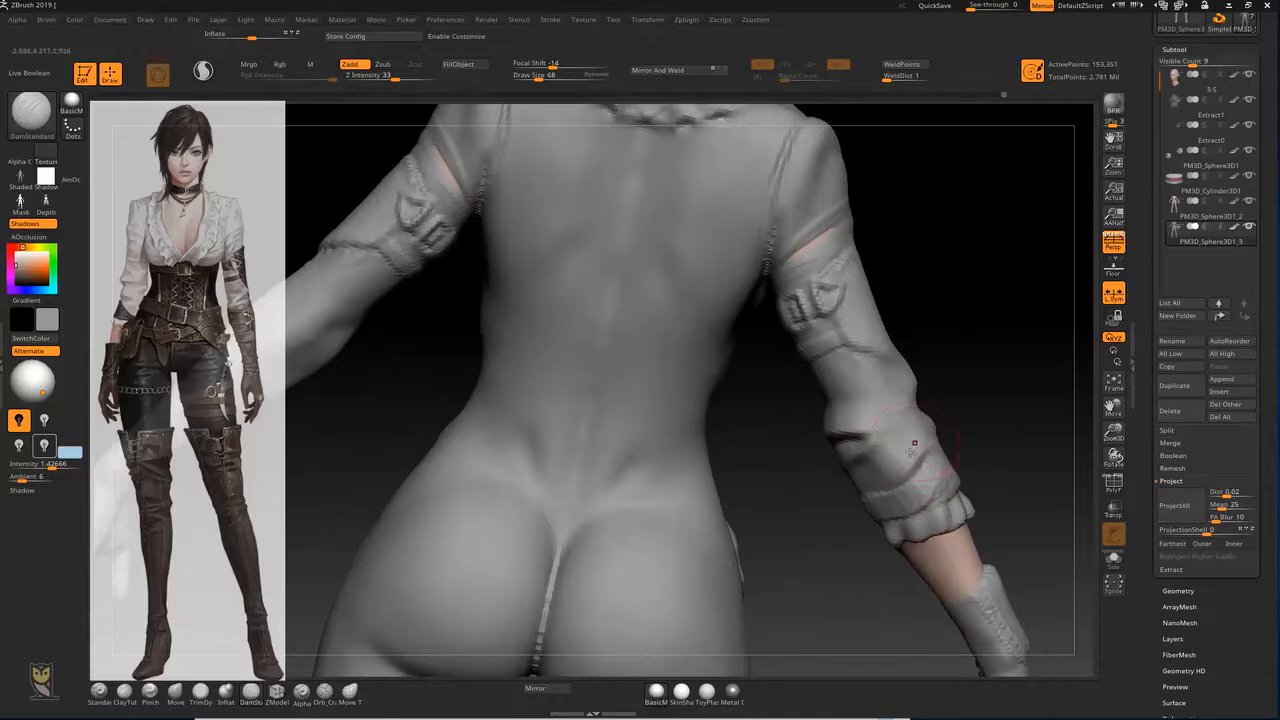
drag(976, 408, 945, 440)
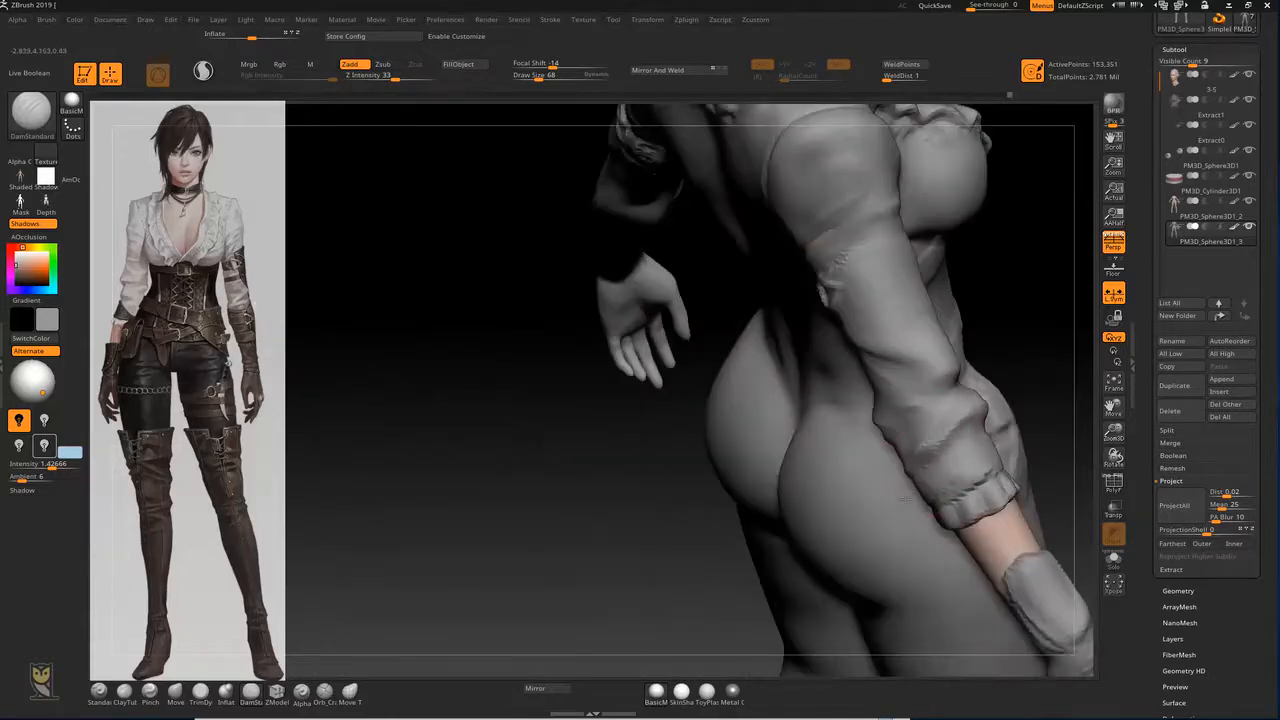
drag(714, 569, 955, 450)
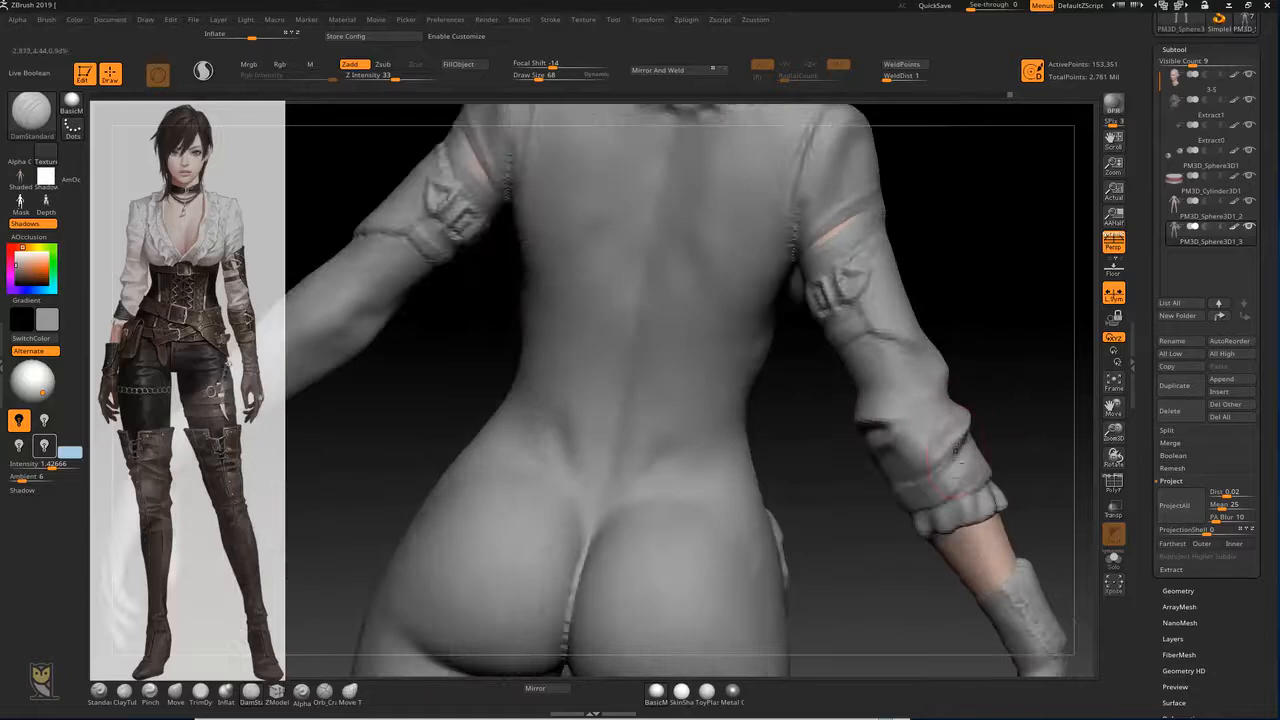
Step: Smooth and refine the folds around the outer side of the right elbow at draw size 68
key(shift)
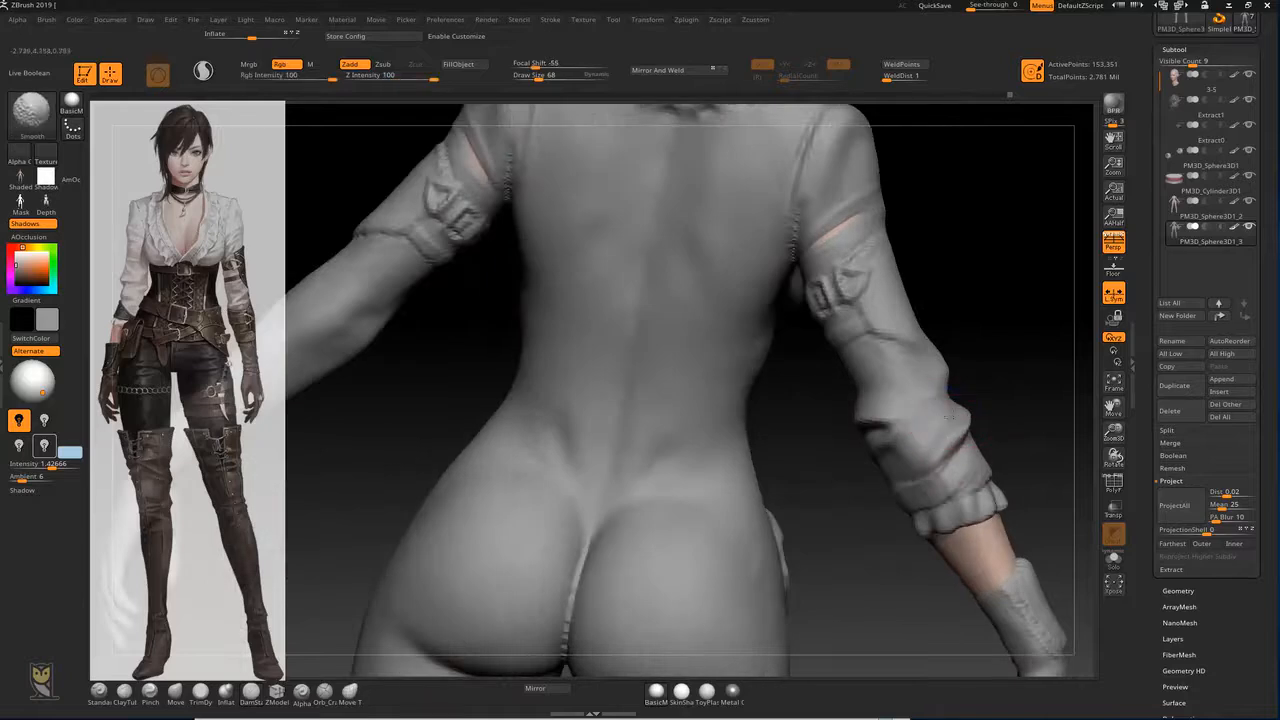
drag(985, 382, 850, 388)
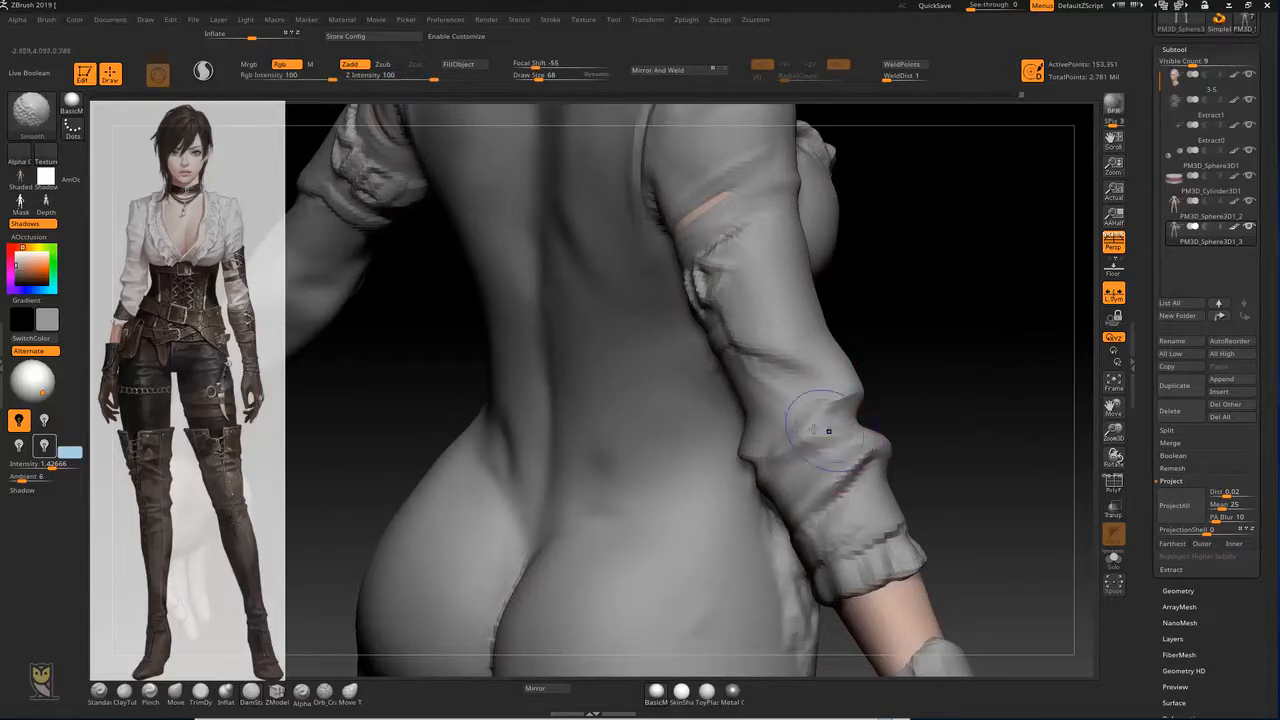
drag(931, 354, 817, 467)
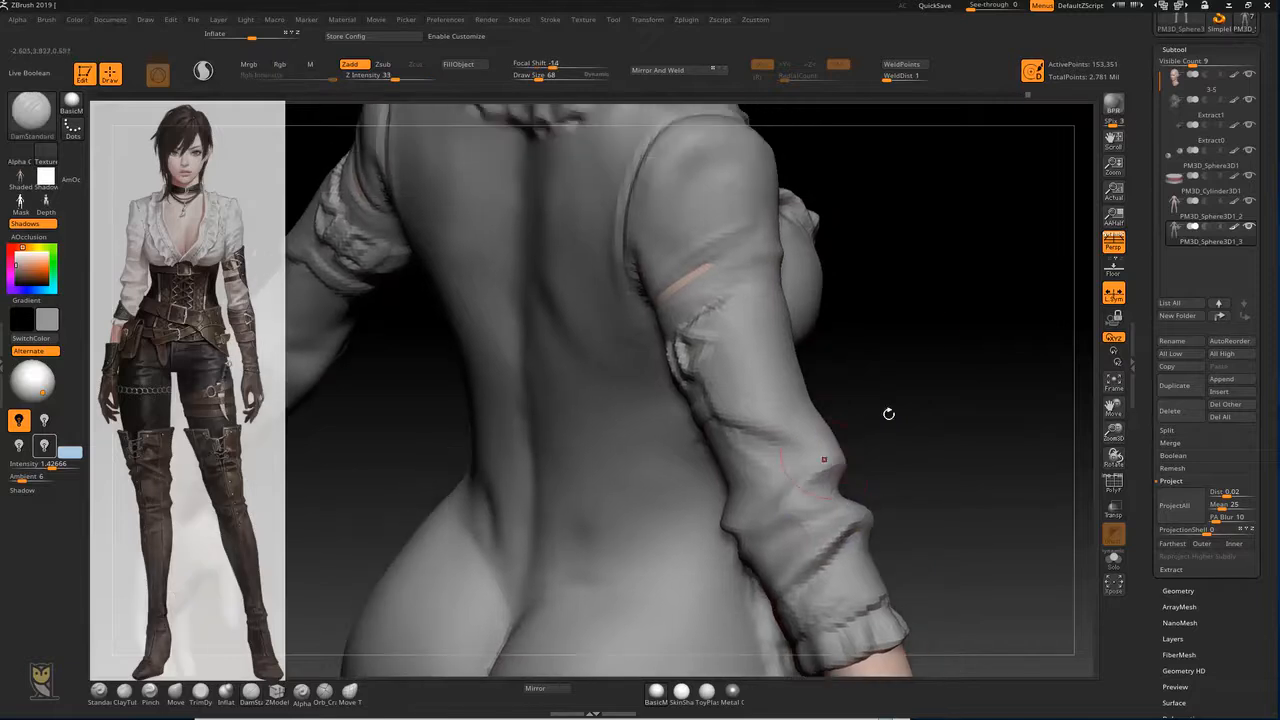
mouse_move(886, 414)
mouse_down()
mouse_move(832, 434)
mouse_move(802, 426)
mouse_up()
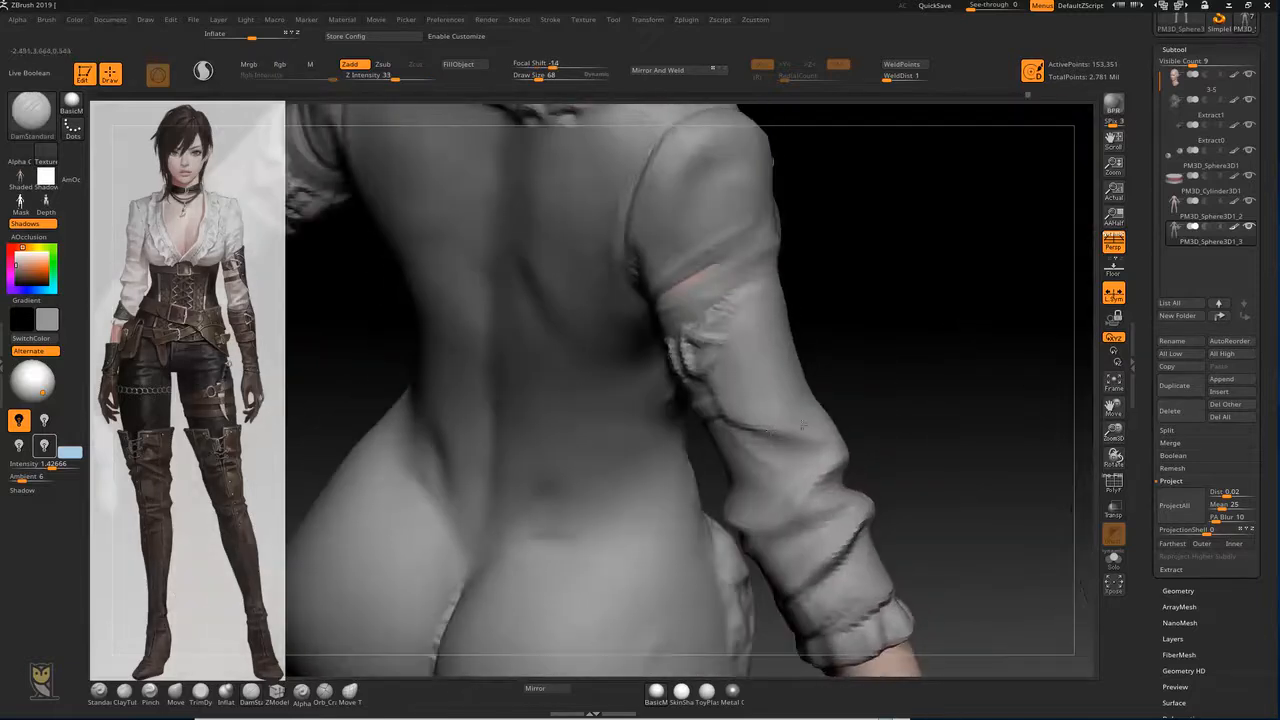
Step: Smooth away the strap and buckle details on the back of the right upper sleeve
mouse_move(798, 432)
shift+mouse_down()
mouse_move(722, 412)
mouse_move(698, 356)
mouse_move(737, 303)
mouse_move(700, 277)
mouse_move(674, 291)
shift+mouse_up()
mouse_move(823, 246)
mouse_down()
mouse_move(872, 240)
mouse_move(858, 246)
mouse_up()
mouse_move(722, 362)
shift+mouse_down()
mouse_move(711, 338)
mouse_move(714, 411)
mouse_move(800, 386)
shift+mouse_up()
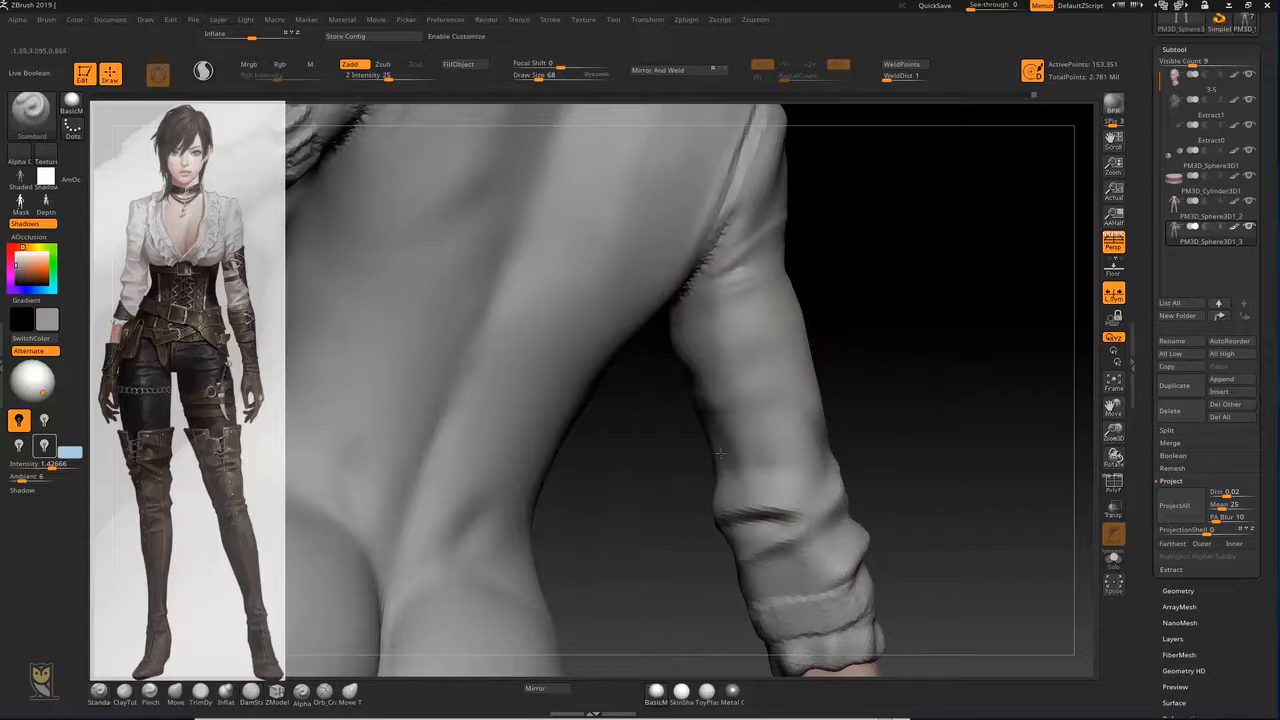
Step: Raise soft folds across the right upper sleeve below the shoulder with the Standard brush at draw size 68
drag(886, 343, 733, 314)
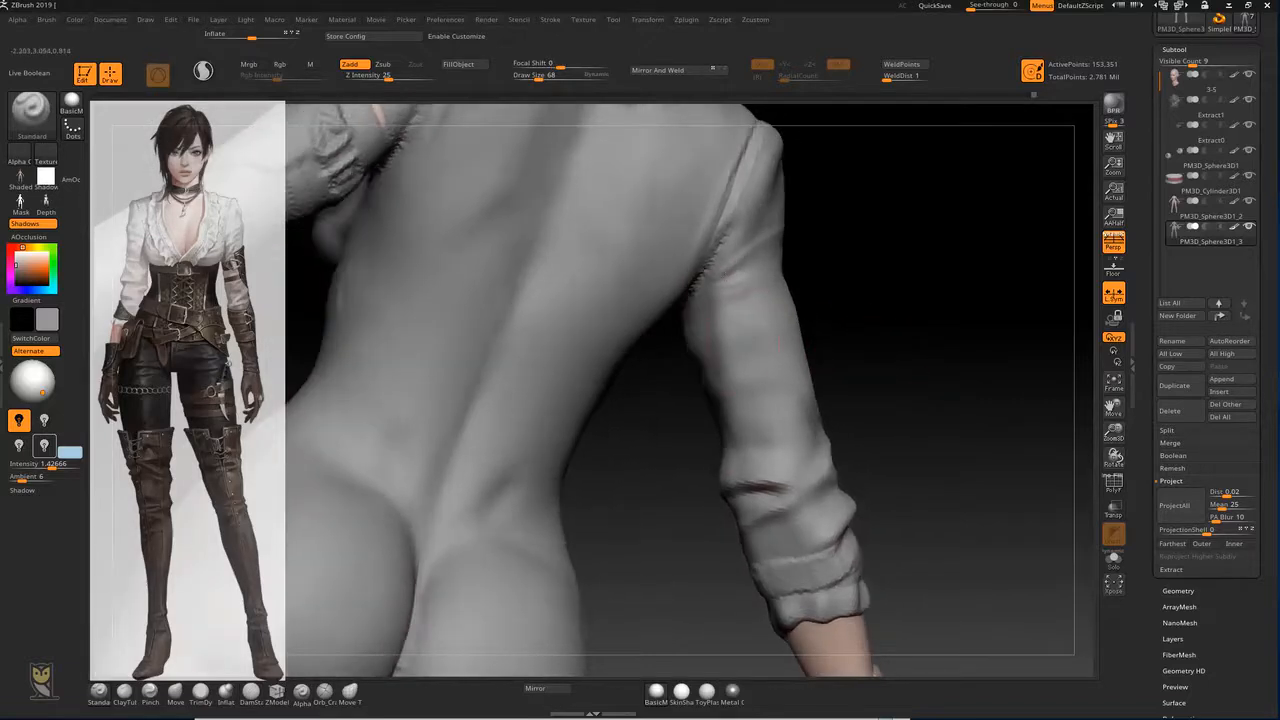
mouse_move(722, 391)
mouse_down()
mouse_move(750, 458)
mouse_move(732, 414)
mouse_move(733, 320)
mouse_up()
drag(857, 271, 779, 259)
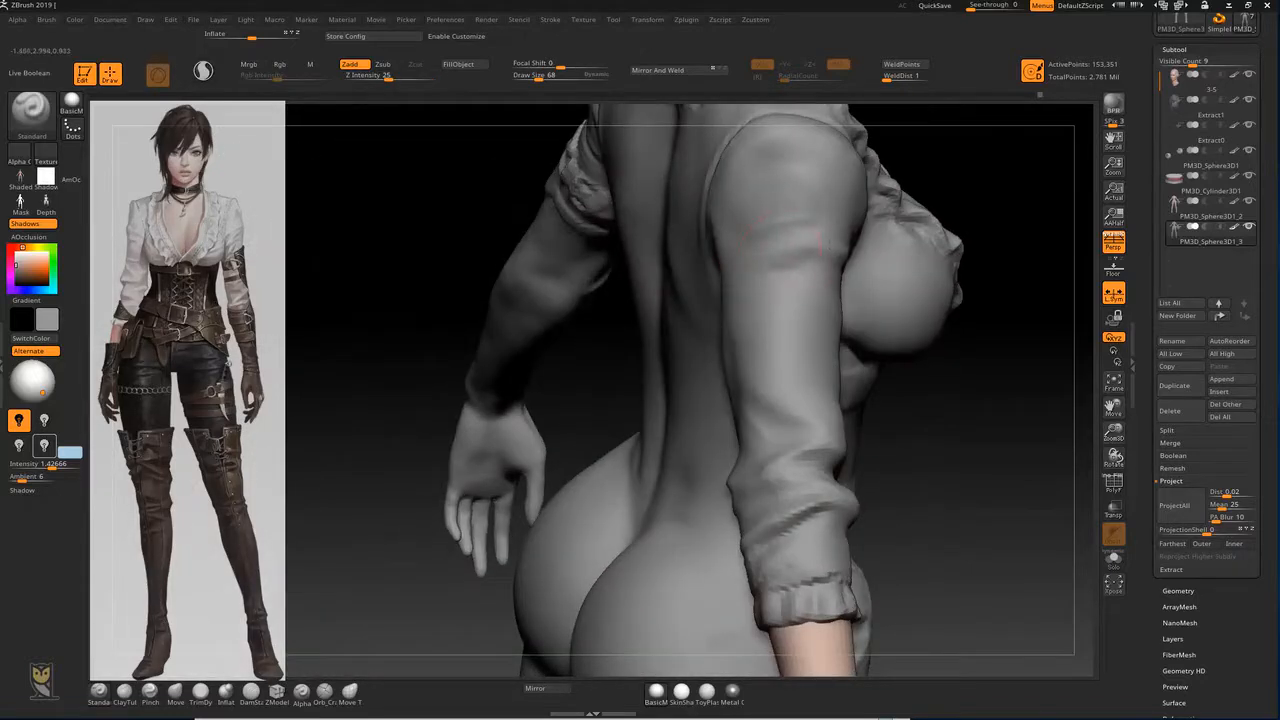
Step: Carve creases across the right upper sleeve from the outer arm to the armpit with DamStandard at draw size 68
key(b)
key(d)
key(s)
drag(778, 264, 812, 250)
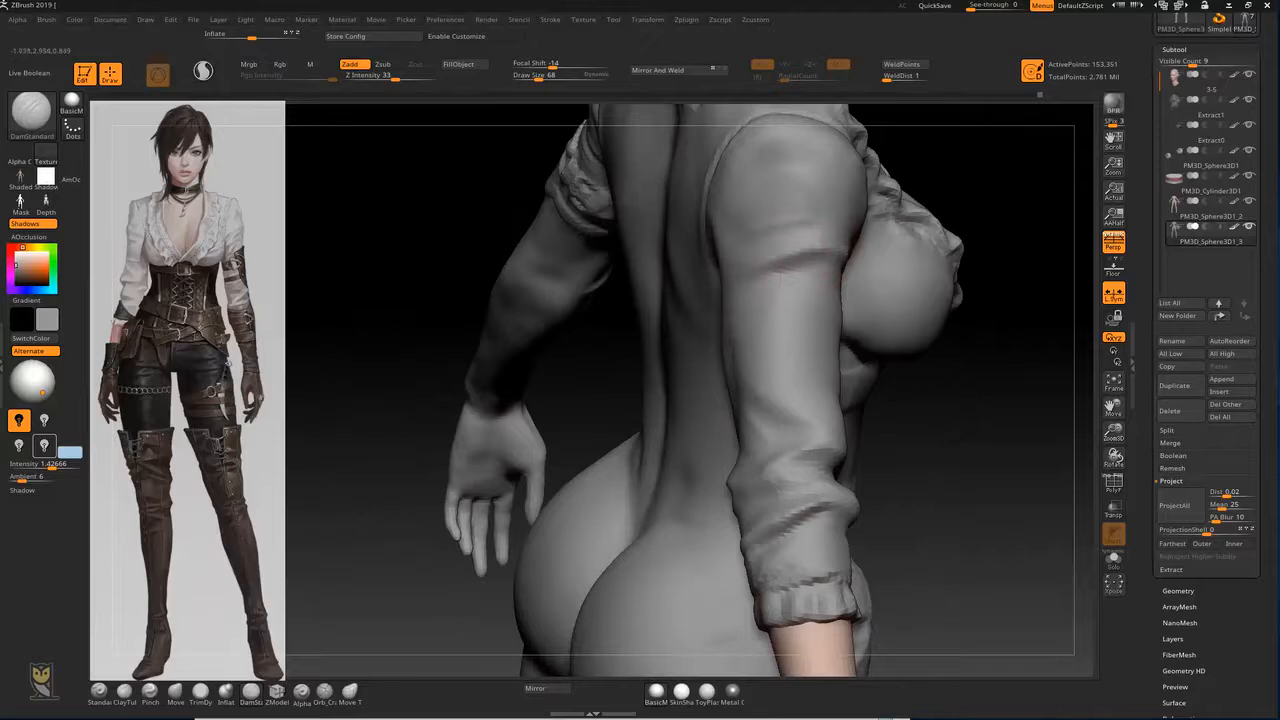
drag(1031, 262, 985, 265)
drag(758, 285, 824, 302)
drag(481, 317, 847, 284)
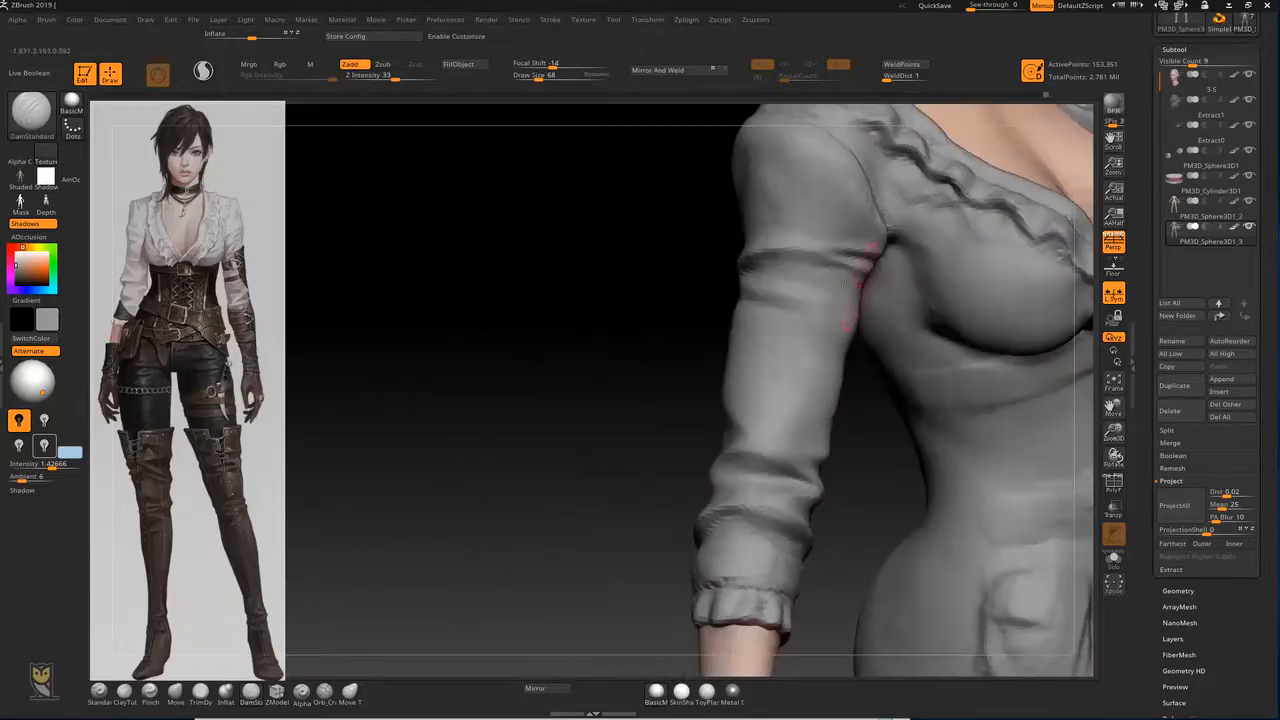
drag(450, 303, 734, 312)
drag(854, 245, 791, 240)
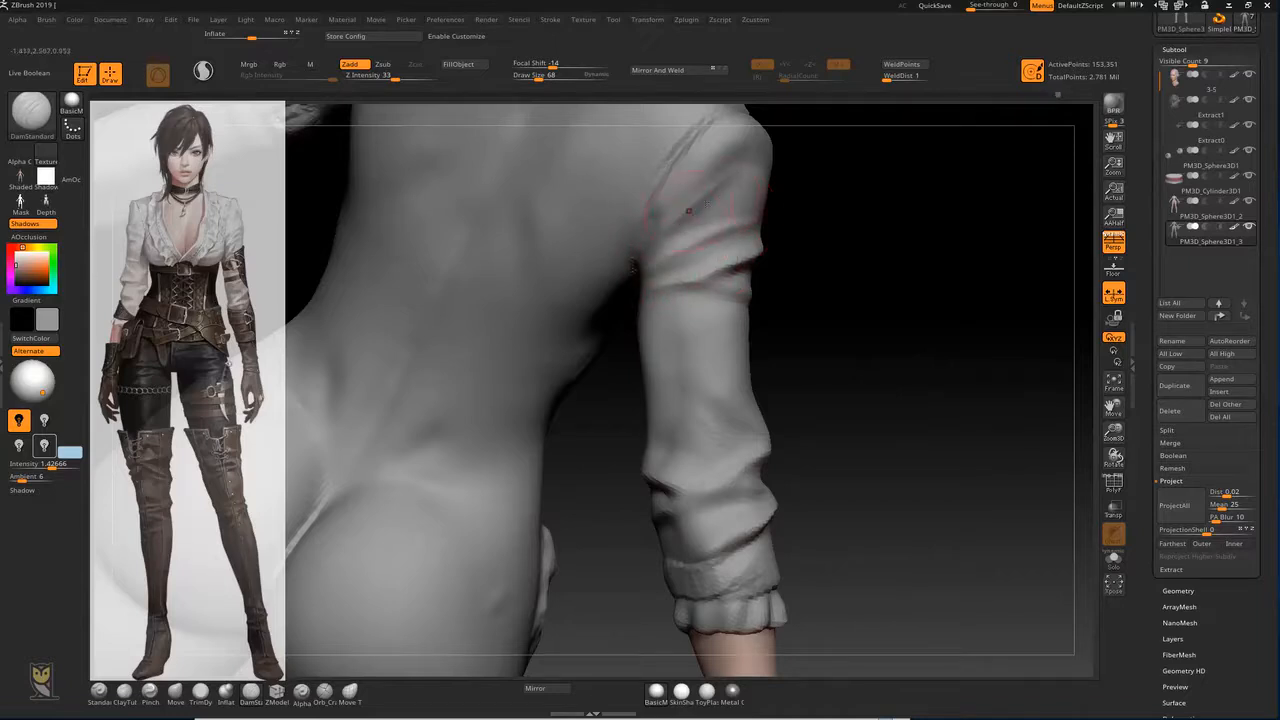
Step: Continue the DamStandard creases around the back of the right upper sleeve and smooth the cloth down to the elbow
drag(817, 194, 752, 216)
drag(880, 243, 714, 363)
shift+drag(627, 436, 873, 343)
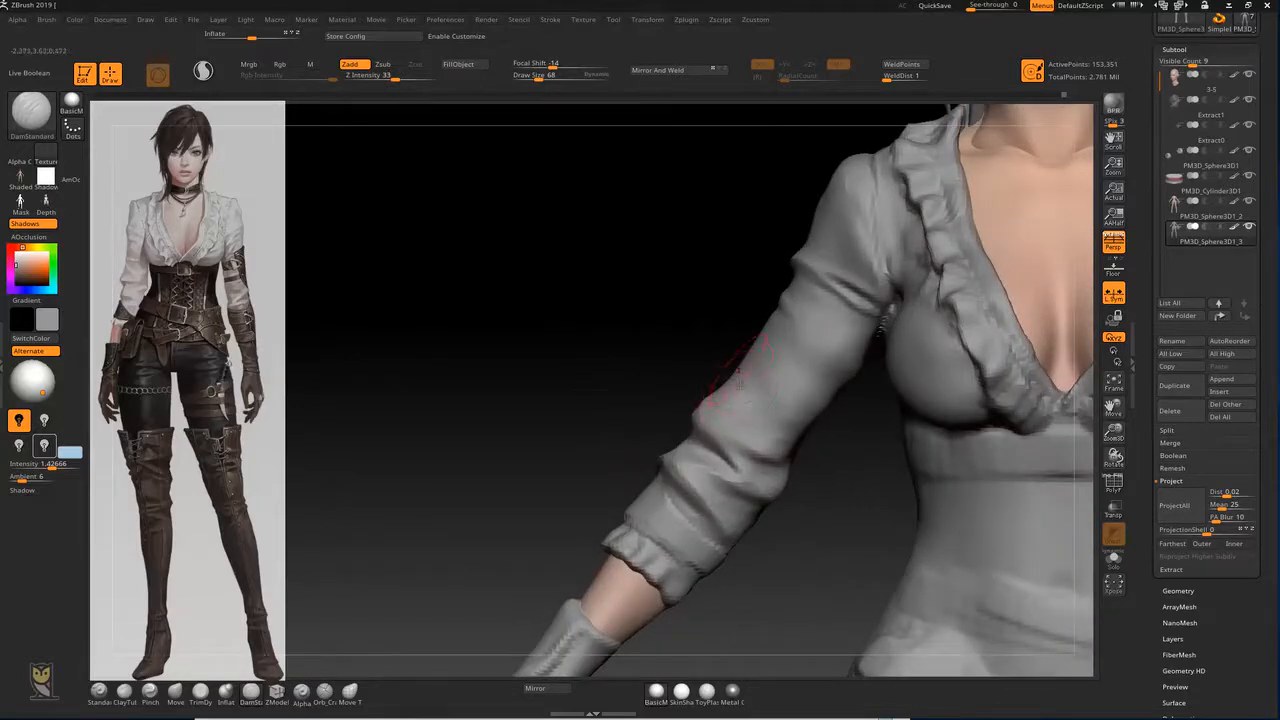
drag(830, 400, 783, 436)
alt+drag(646, 431, 785, 359)
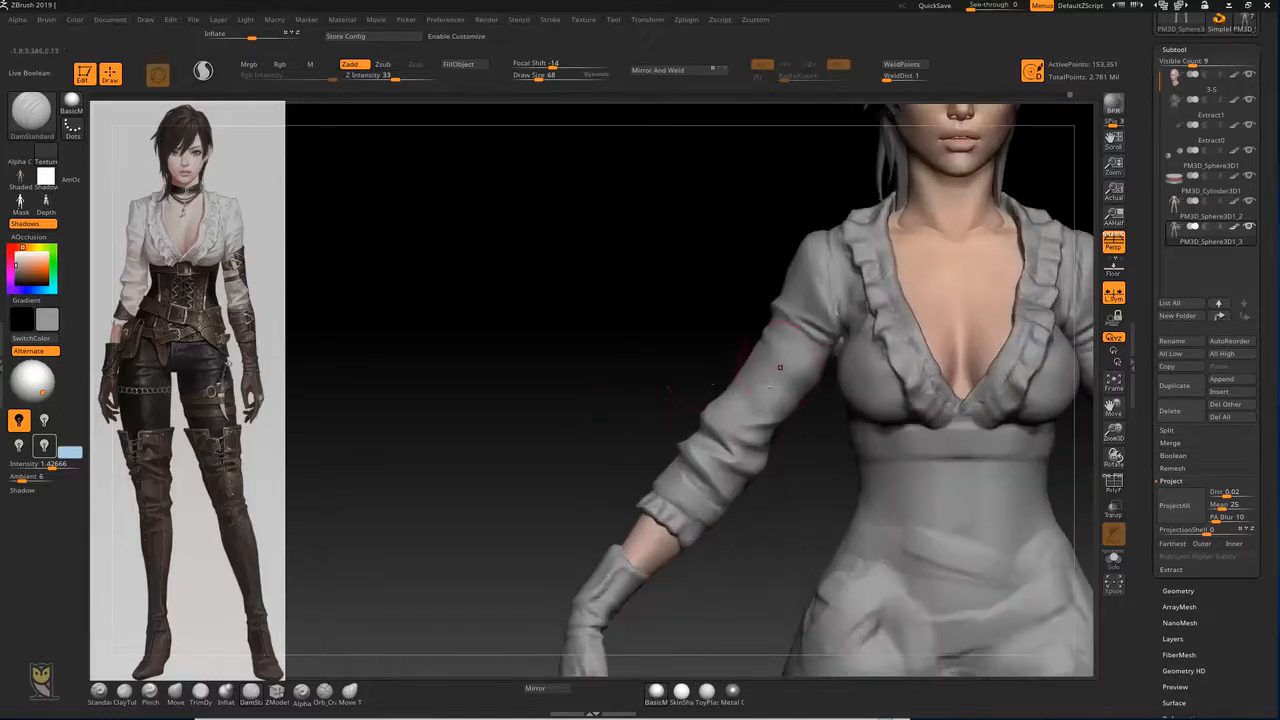
Step: Flatten the folds along the outer right sleeve above the elbow with the TrimDynamic brush at draw size 68
drag(712, 384, 722, 385)
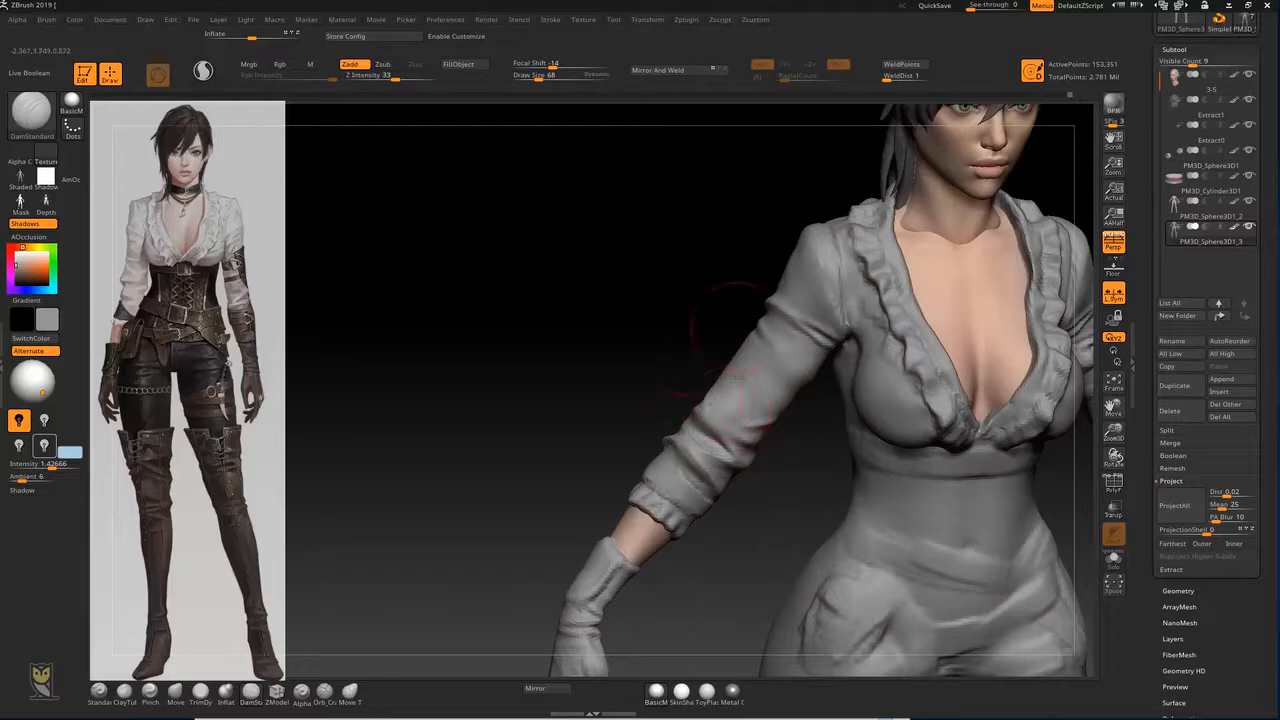
key(b)
key(t)
key(d)
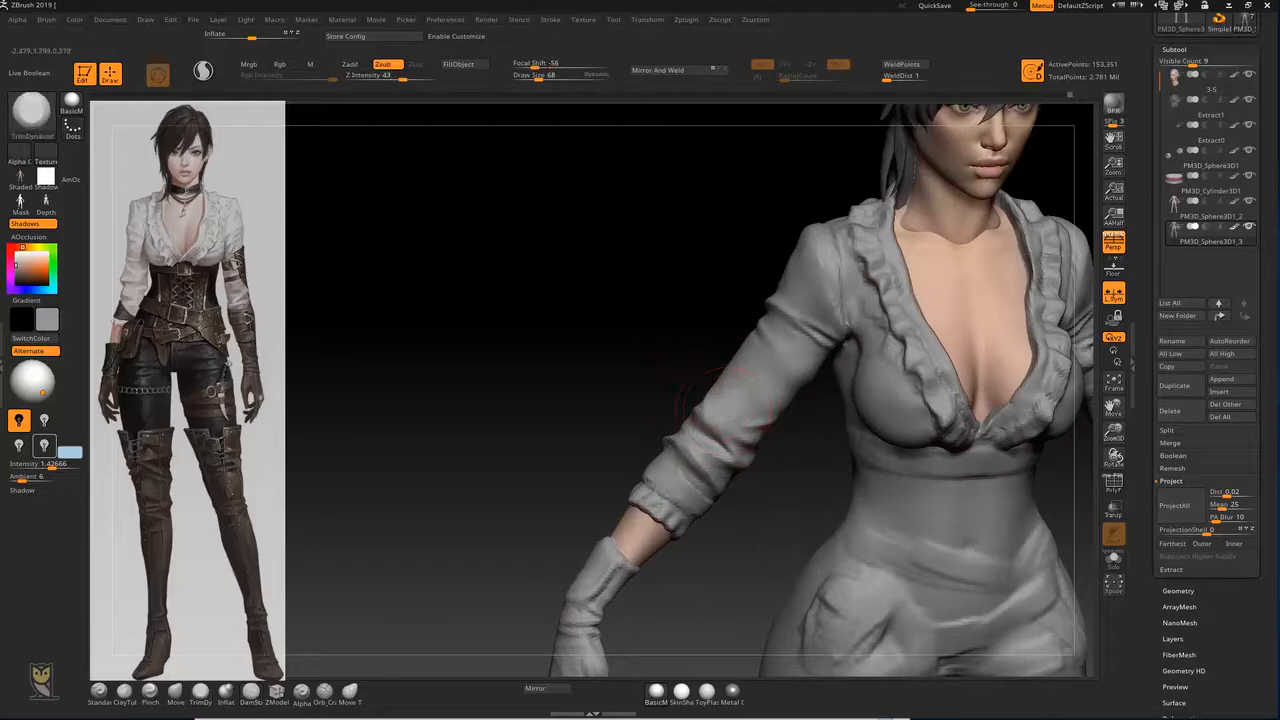
mouse_move(666, 331)
mouse_down()
mouse_move(734, 350)
mouse_move(700, 306)
mouse_move(768, 267)
mouse_move(696, 288)
mouse_up()
Step: Reshape both blouse shoulders into a fuller, squarer outline with the Move brush at draw size 68 and X symmetry on
key(b)
key(s)
key(t)
key(b)
key(m)
key(v)
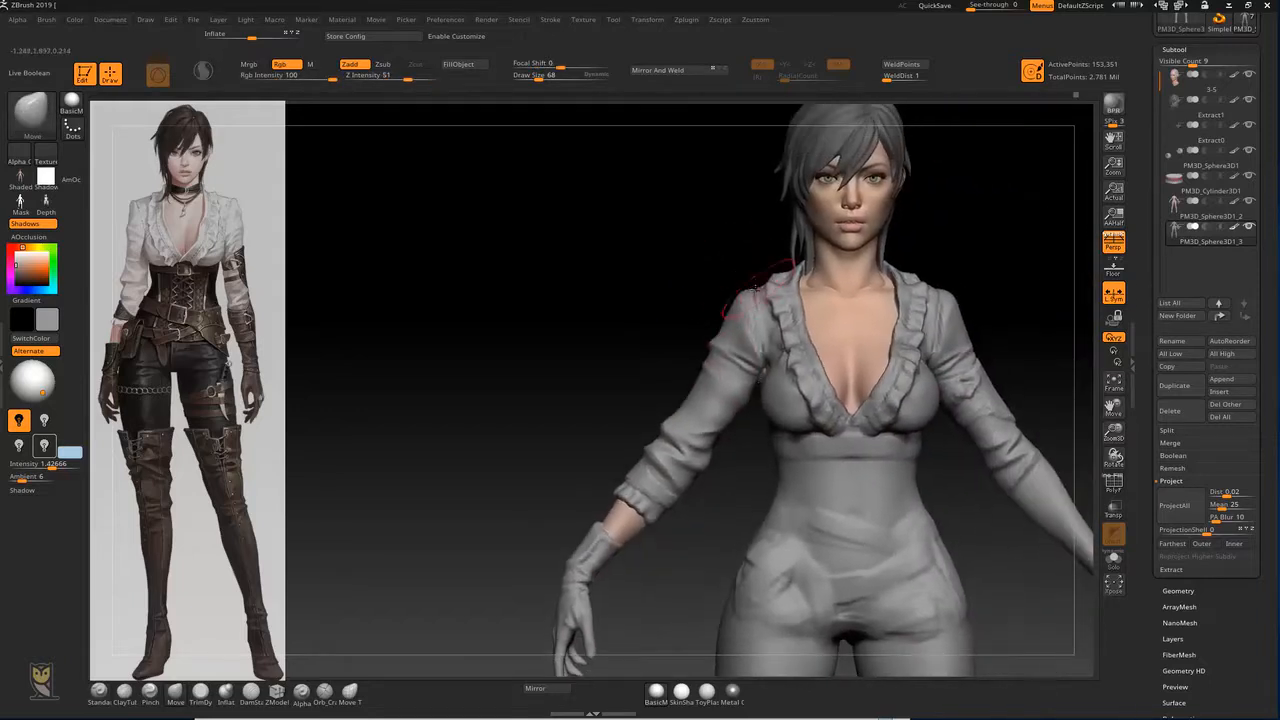
alt+drag(733, 264, 743, 257)
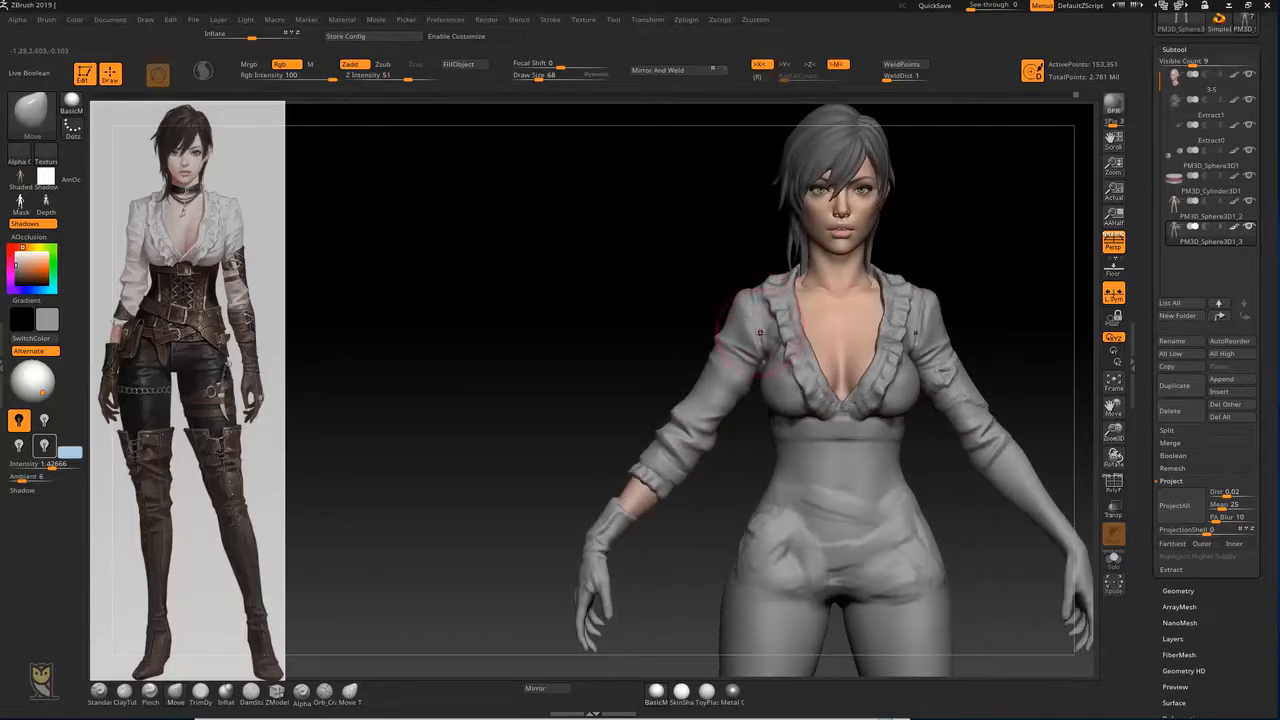
alt+drag(689, 290, 752, 300)
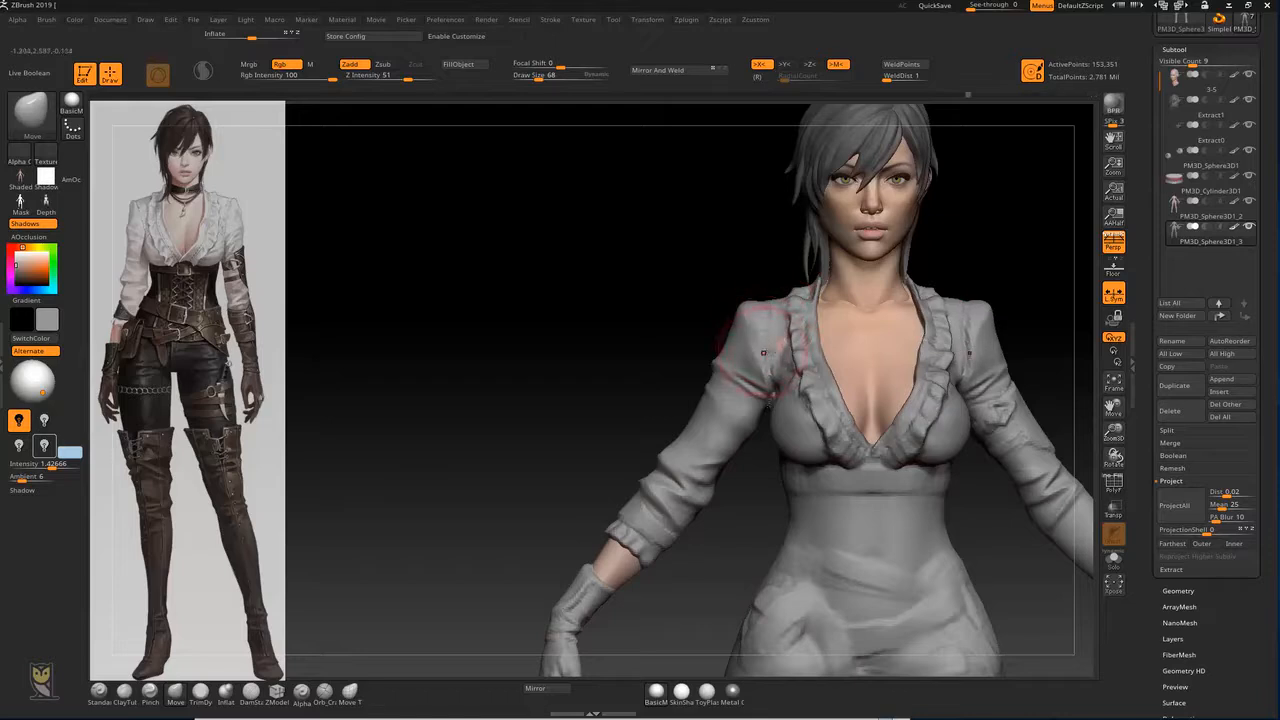
alt+drag(738, 249, 758, 318)
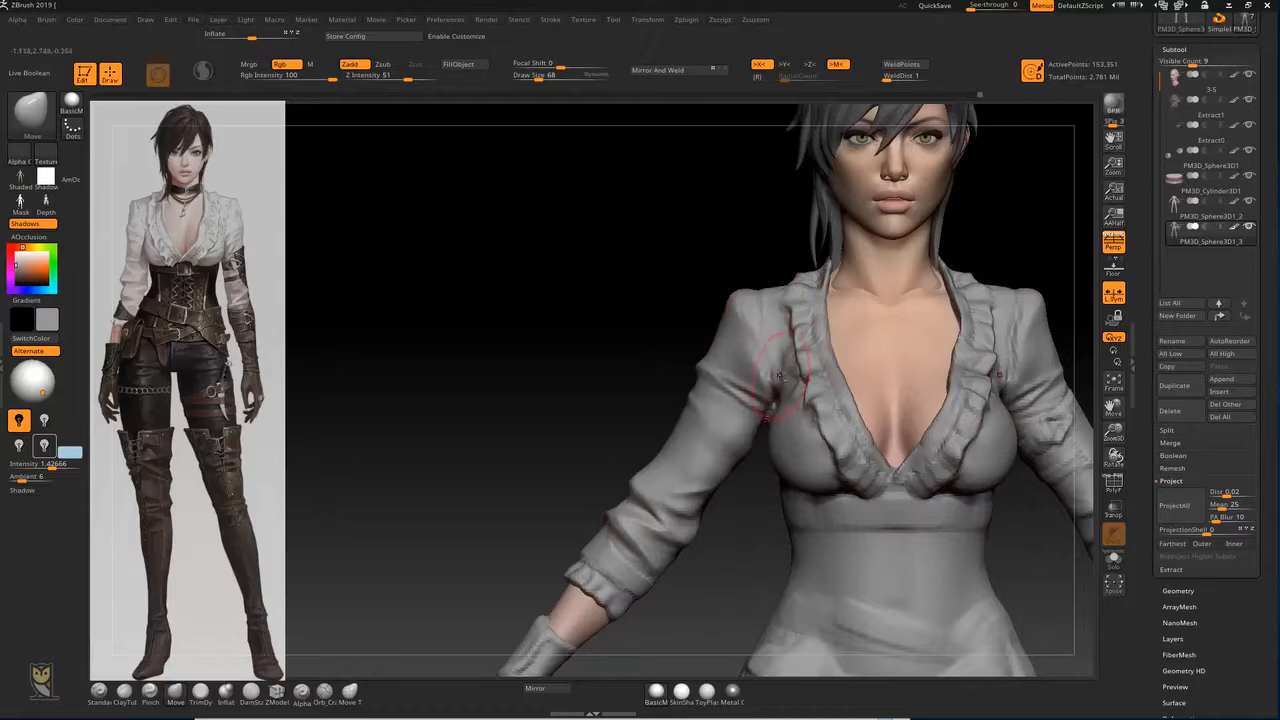
alt+drag(590, 234, 560, 170)
alt+drag(923, 303, 801, 236)
alt+drag(880, 258, 978, 366)
mouse_move(506, 304)
alt+mouse_down()
mouse_move(560, 326)
mouse_move(592, 366)
alt+mouse_up()
Step: With symmetry off, sculpt finer folds on the right upper sleeve using the Standard brush at draw size 32, and smooth them
key(b)
key(s)
key(t)
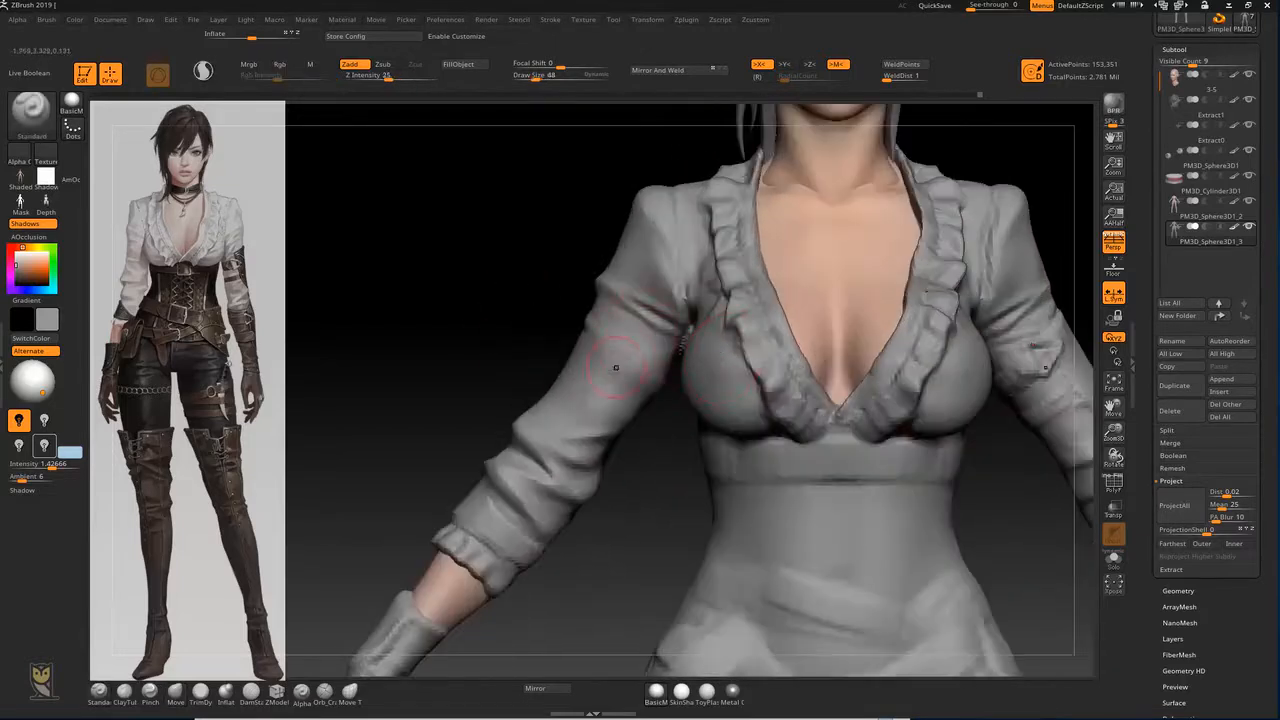
key(x)
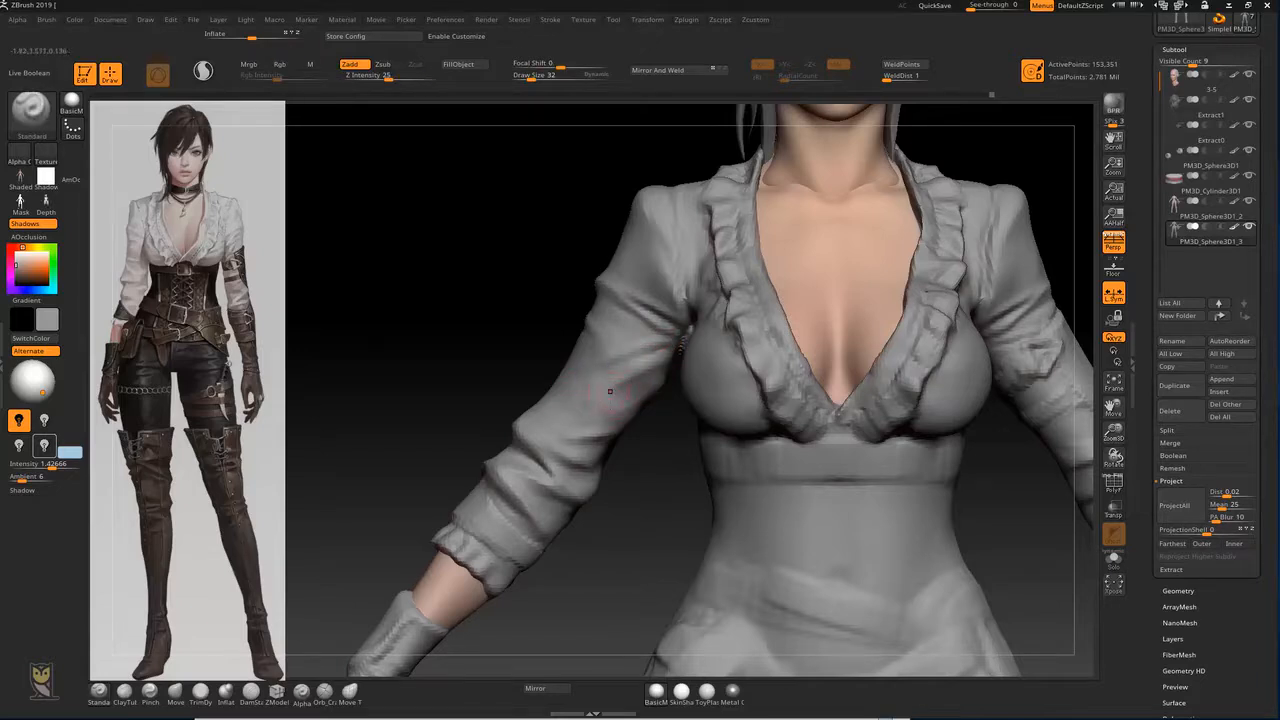
shift+drag(569, 435, 604, 432)
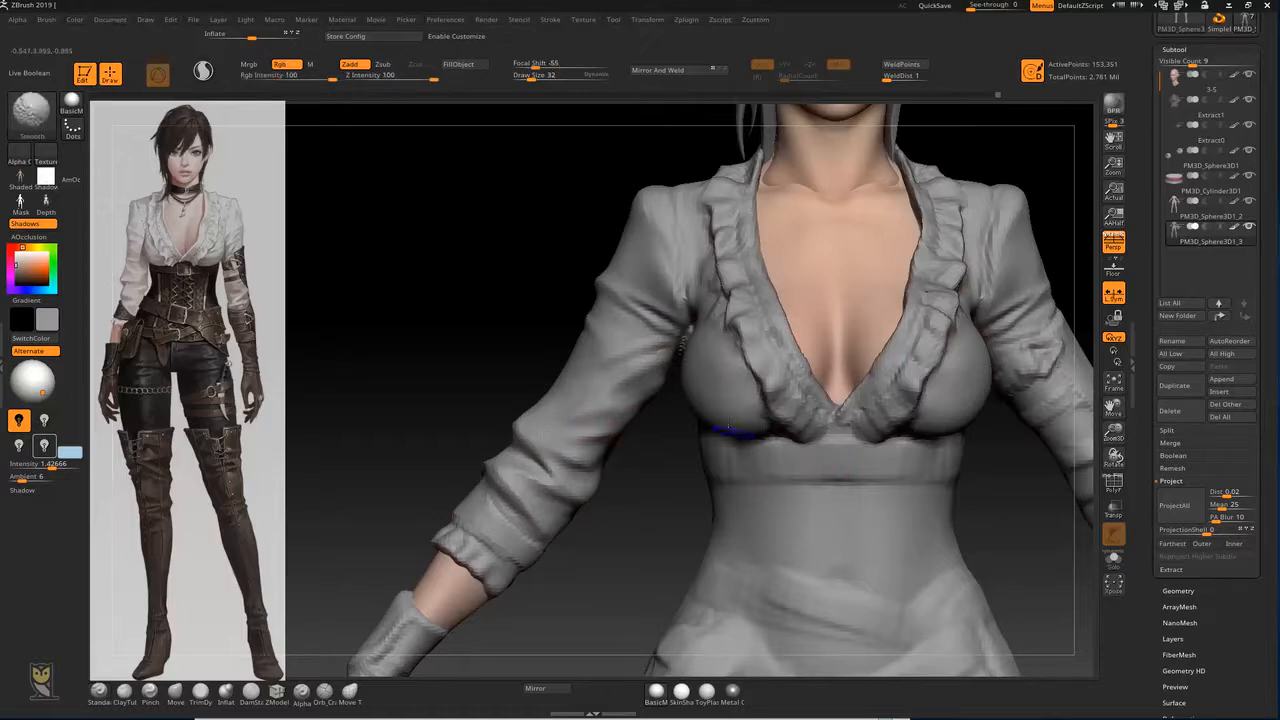
Step: Pull the back of the blouse collar over the exposed skin at the nape using the Move brush at draw size 76
ctrl+right_drag(686, 371, 675, 357)
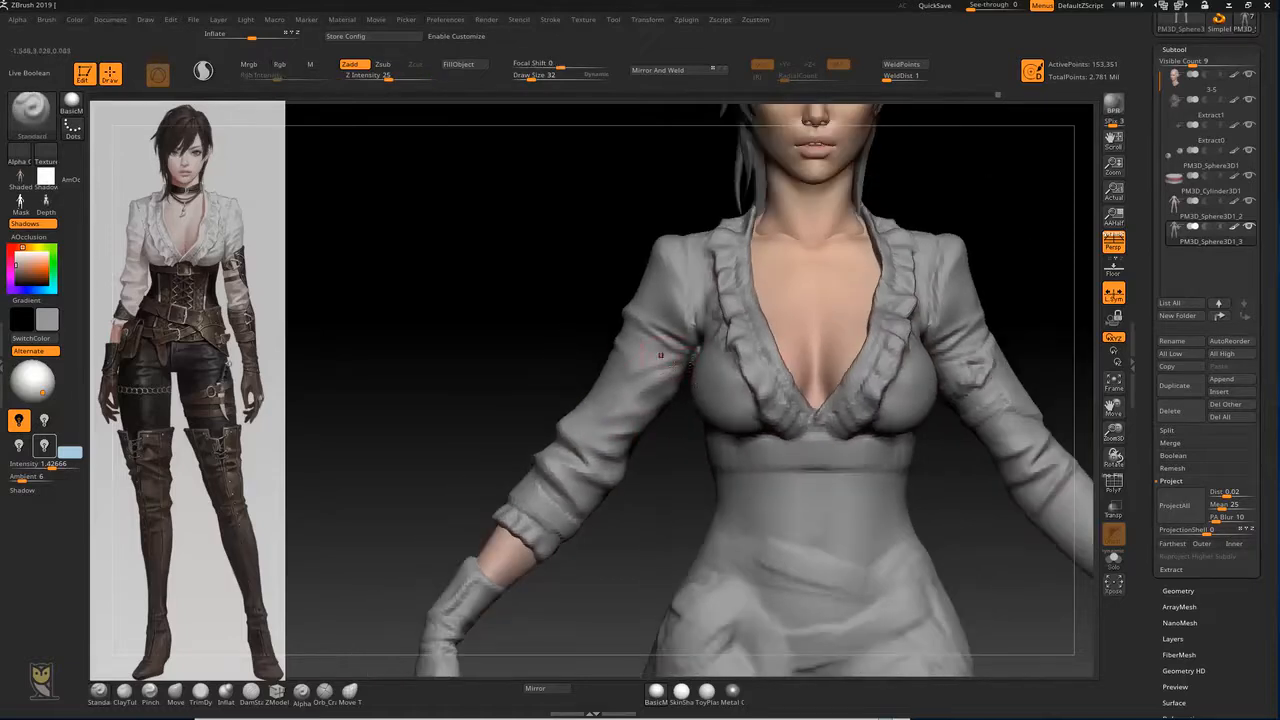
alt+right_drag(588, 268, 714, 334)
right_drag(602, 367, 685, 332)
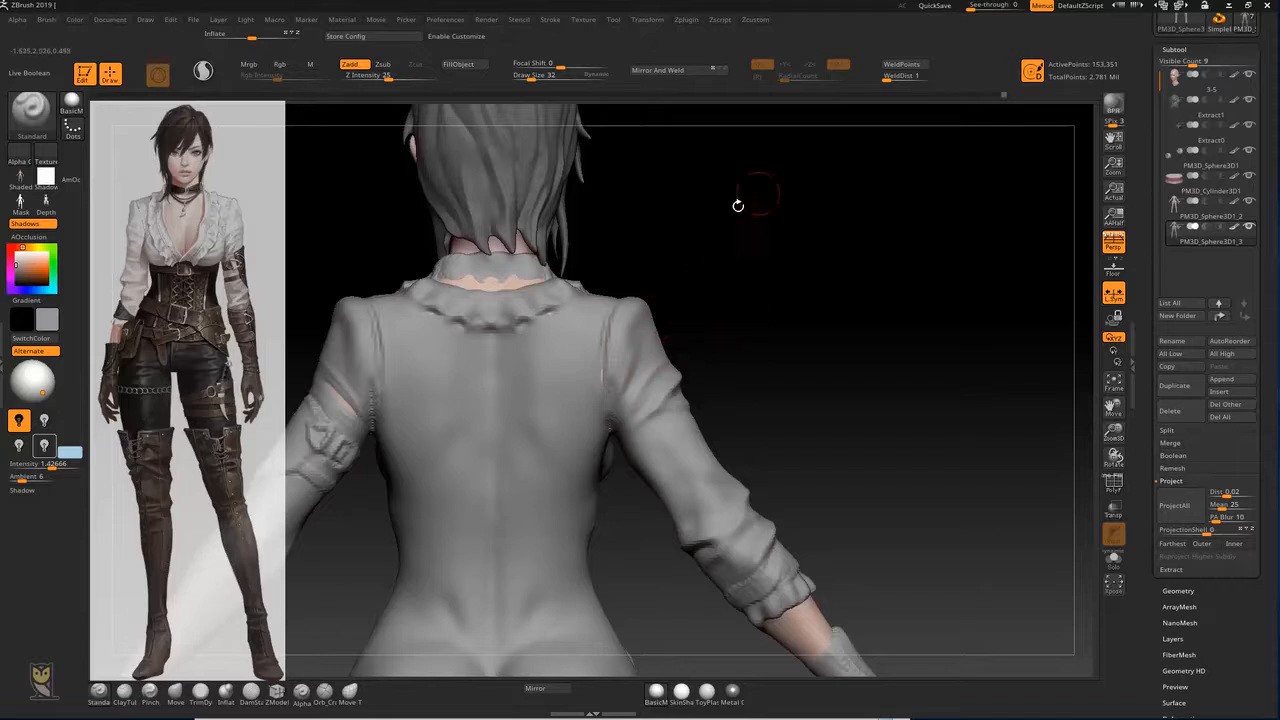
key(b)
key(m)
key(v)
key(])
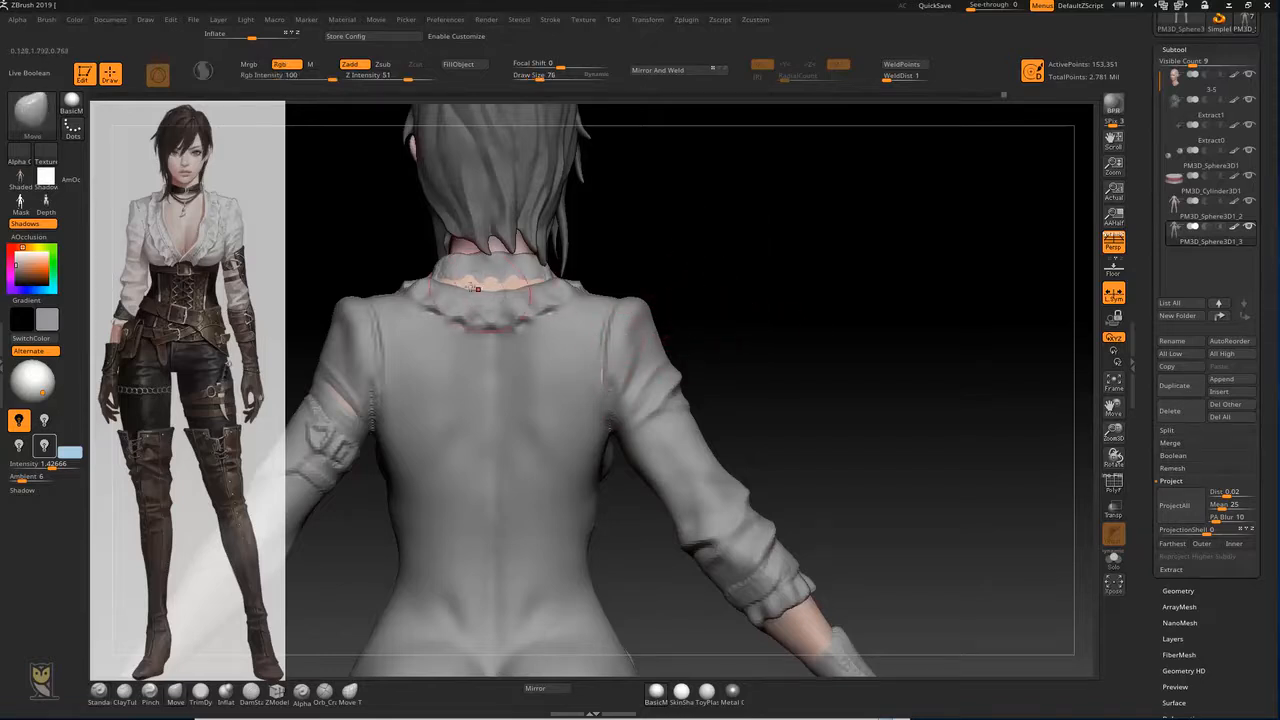
drag(455, 284, 534, 280)
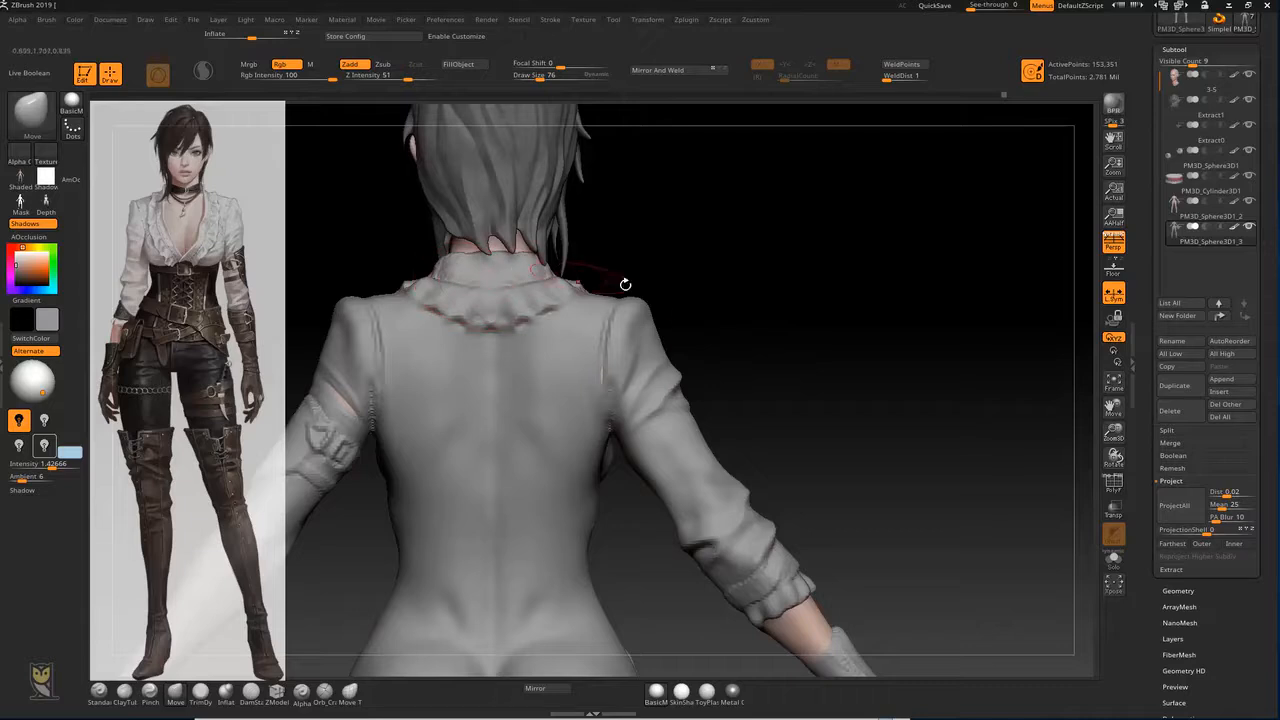
Step: With X symmetry on, carve a crease beneath the back collar ruffle using the DamStandard brush at draw size 32
key(x)
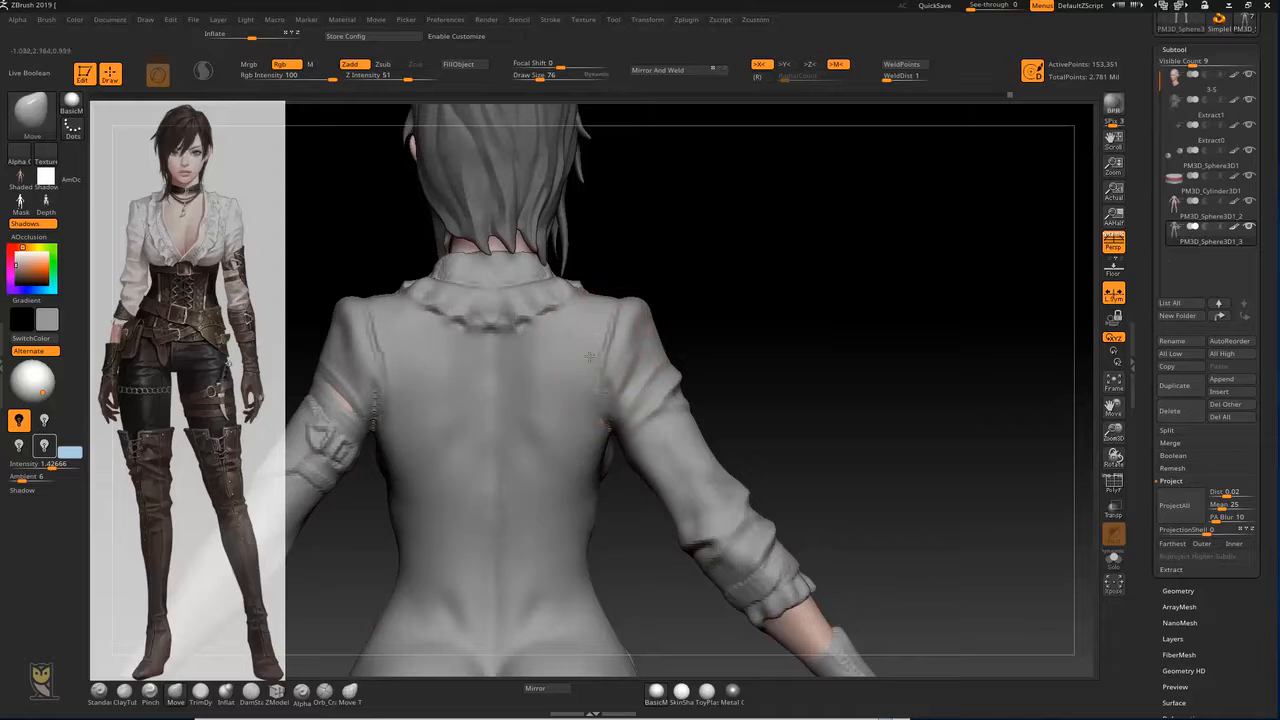
alt+drag(695, 289, 720, 221)
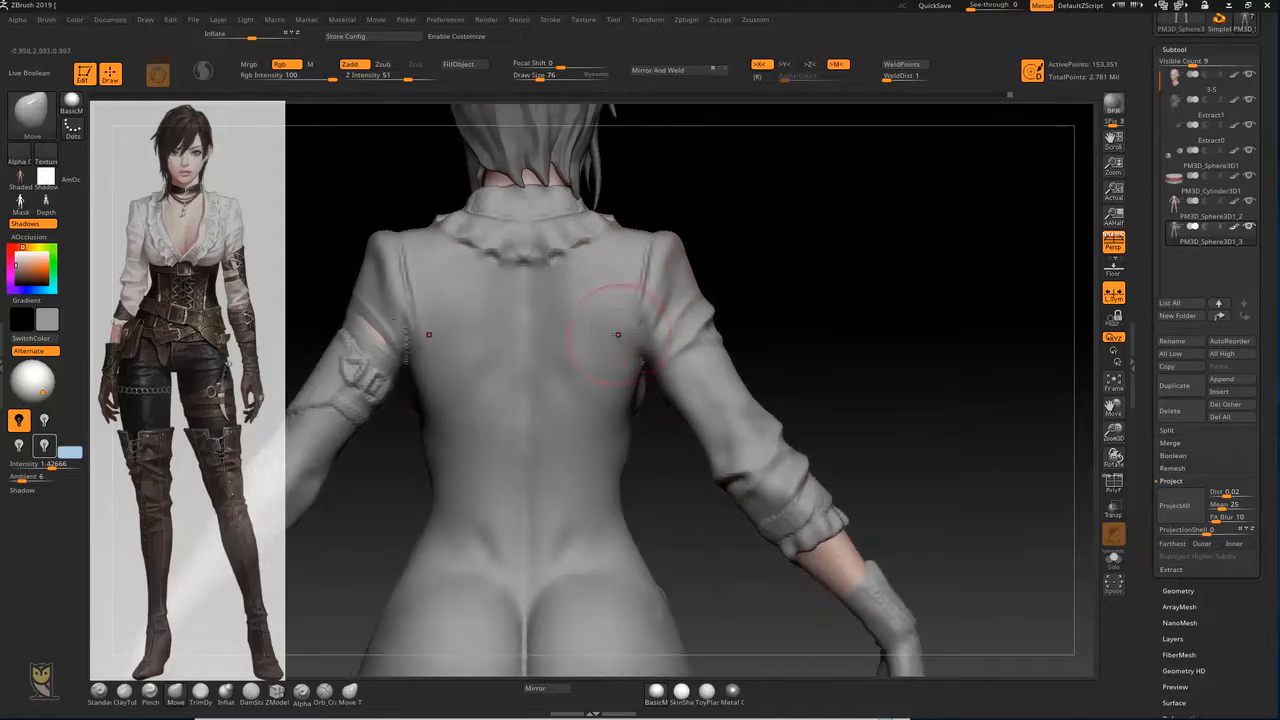
alt+drag(749, 306, 771, 304)
alt+drag(437, 336, 442, 333)
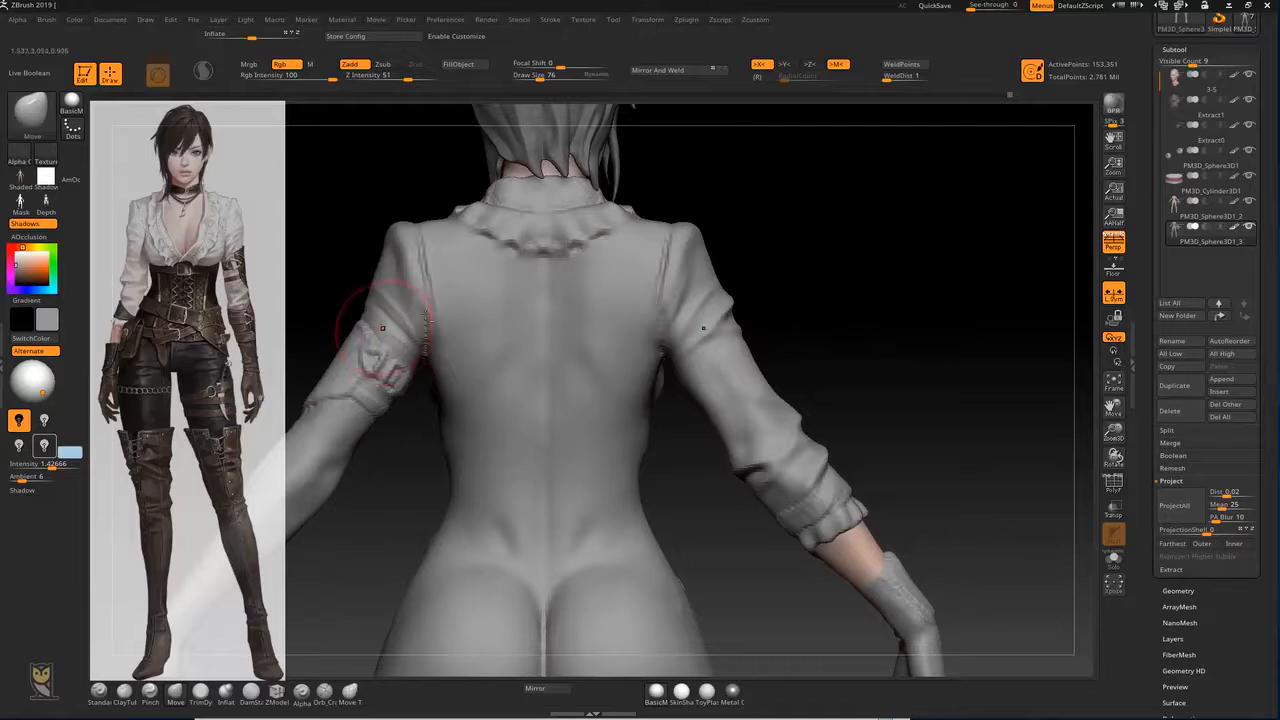
key(b)
key(d)
key(s)
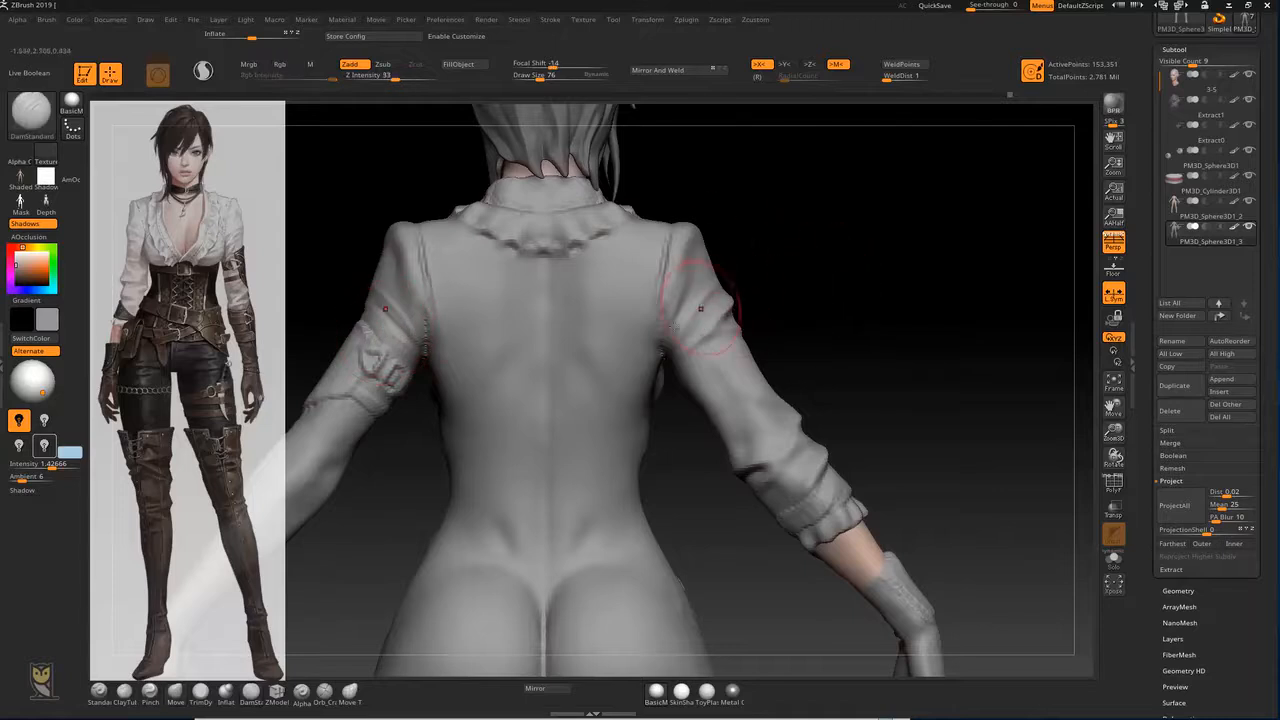
key(bracketleft)
drag(512, 248, 558, 251)
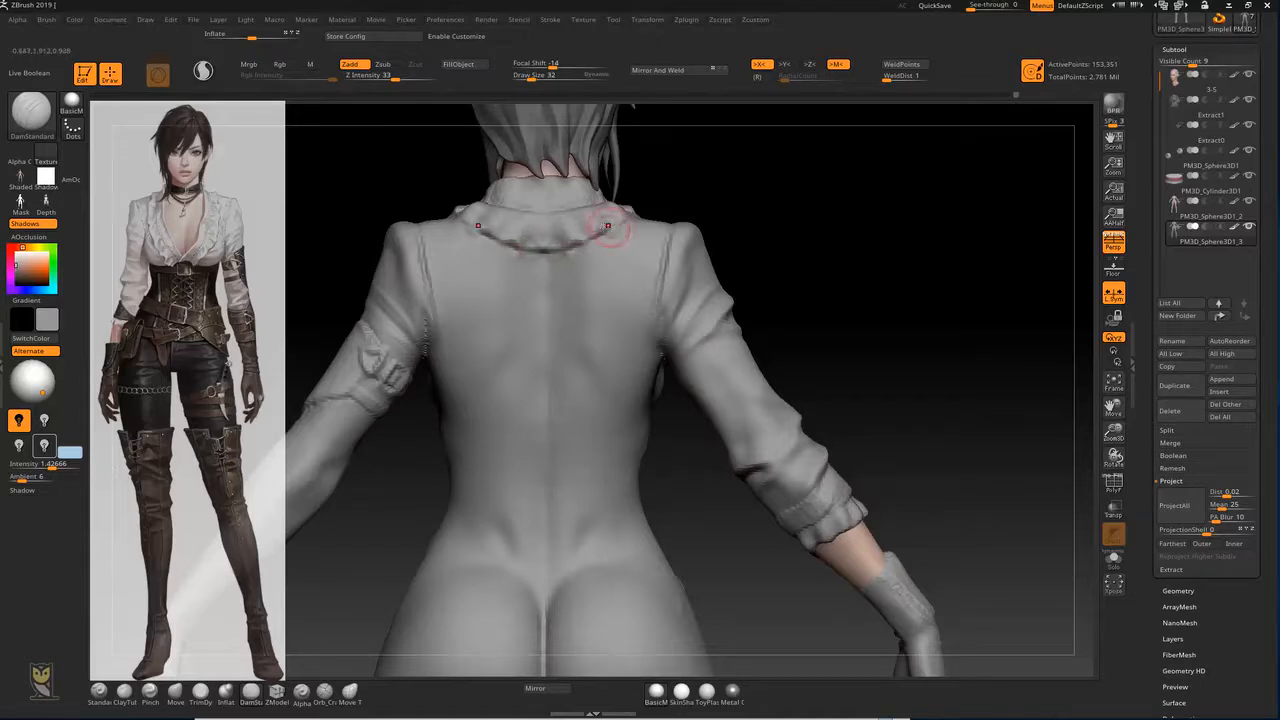
Step: Define the pleats around the back collar ruffle with DamStandard and smooth the surrounding cloth
mouse_move(692, 211)
mouse_down()
mouse_move(598, 233)
mouse_move(625, 211)
mouse_move(608, 208)
mouse_up()
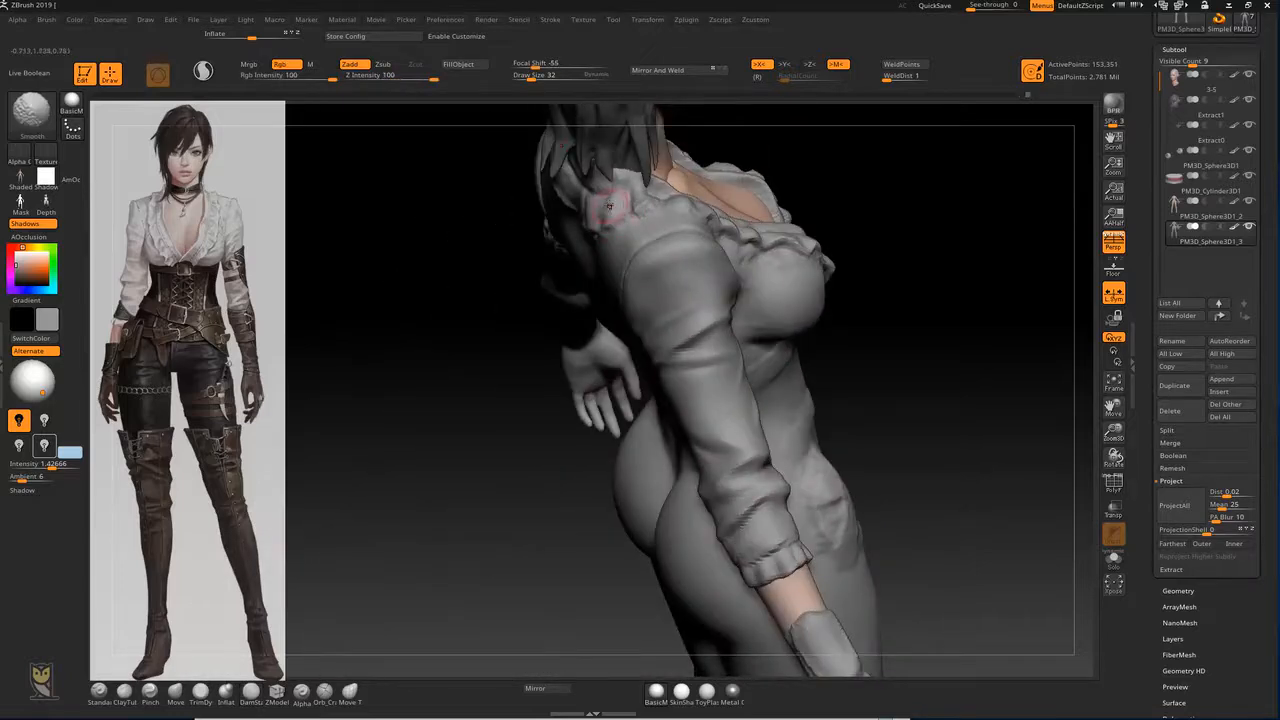
mouse_move(417, 343)
mouse_down()
mouse_move(709, 180)
mouse_move(722, 228)
mouse_move(740, 214)
mouse_up()
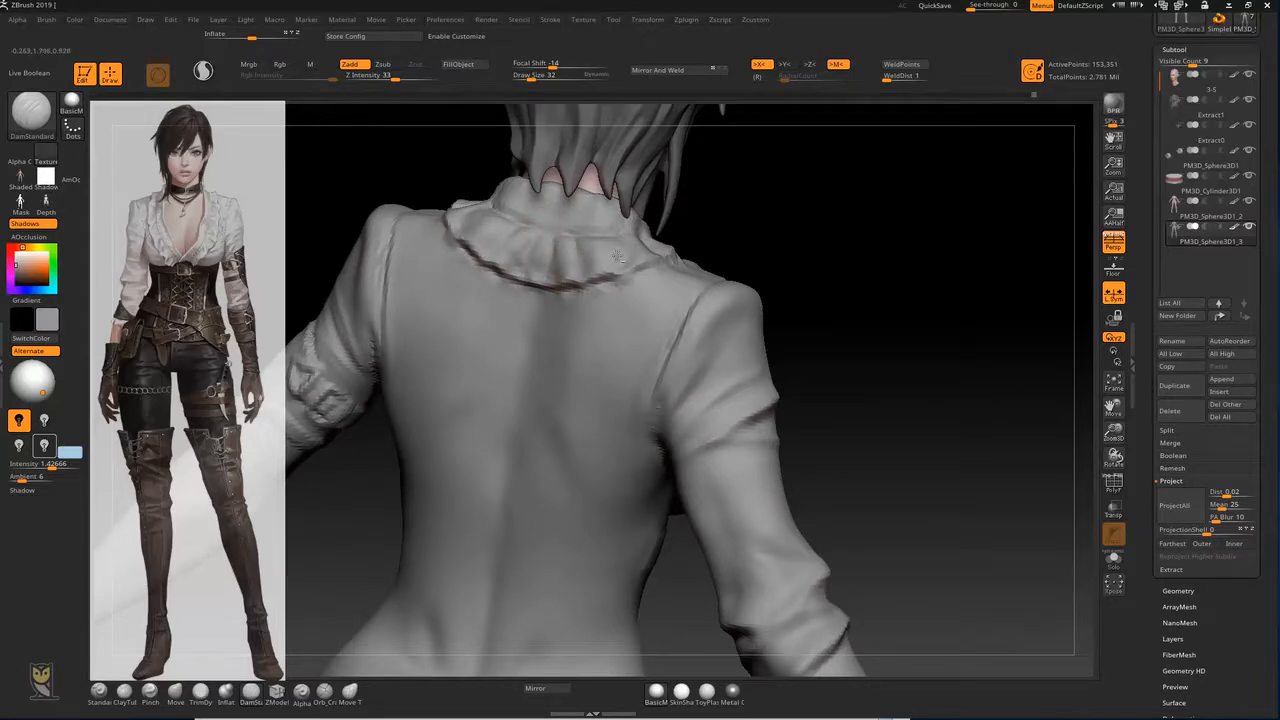
shift+drag(808, 228, 820, 288)
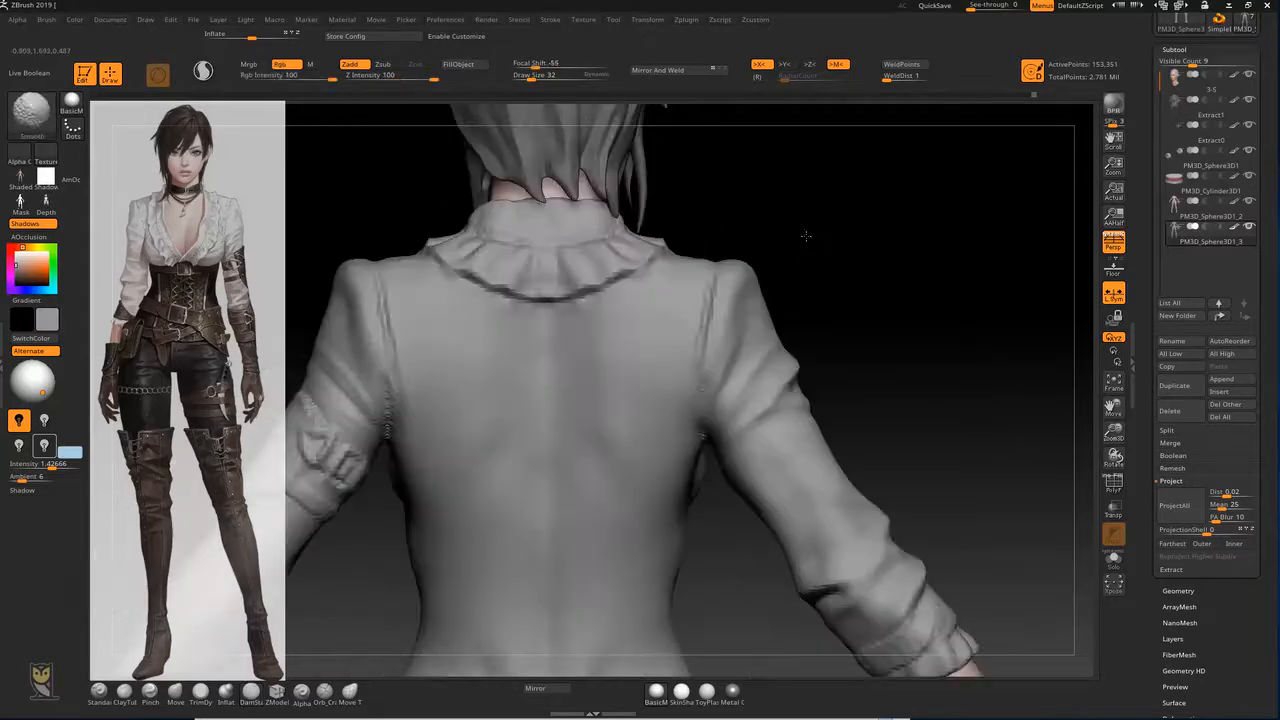
mouse_move(743, 283)
alt+mouse_down()
mouse_move(742, 272)
mouse_move(754, 294)
alt+mouse_up()
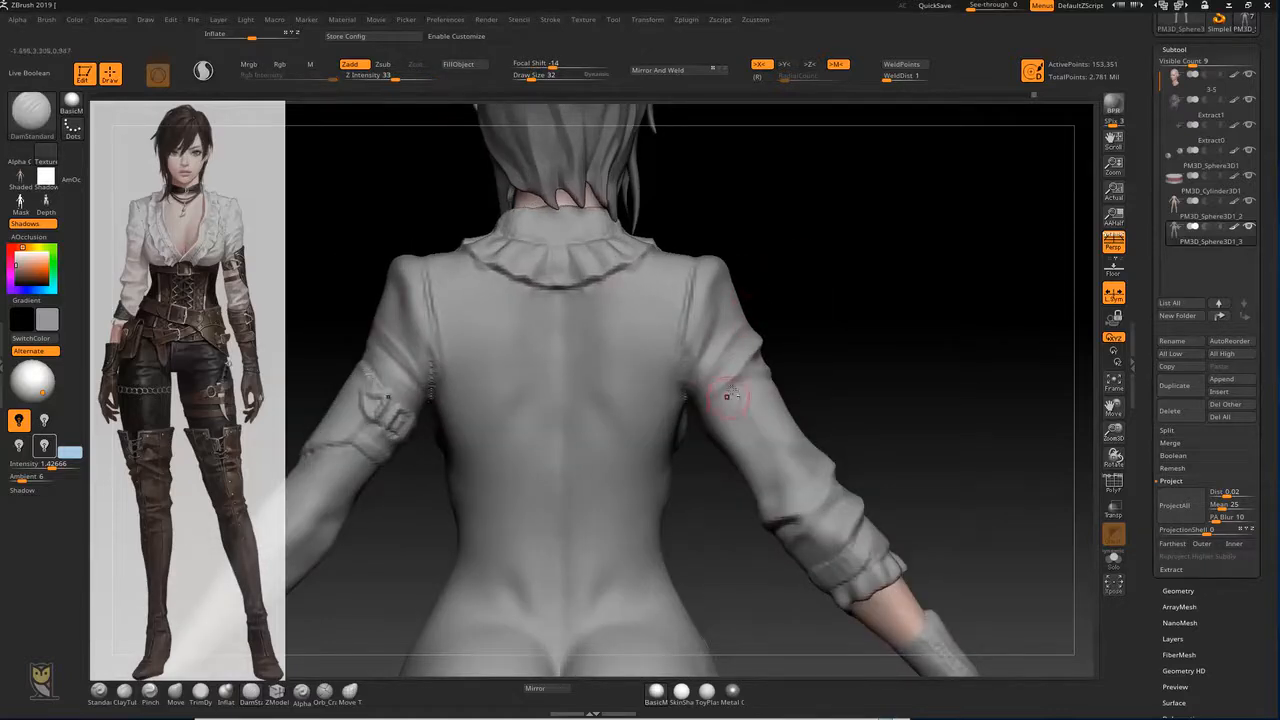
alt+drag(834, 309, 826, 288)
shift+drag(632, 360, 613, 355)
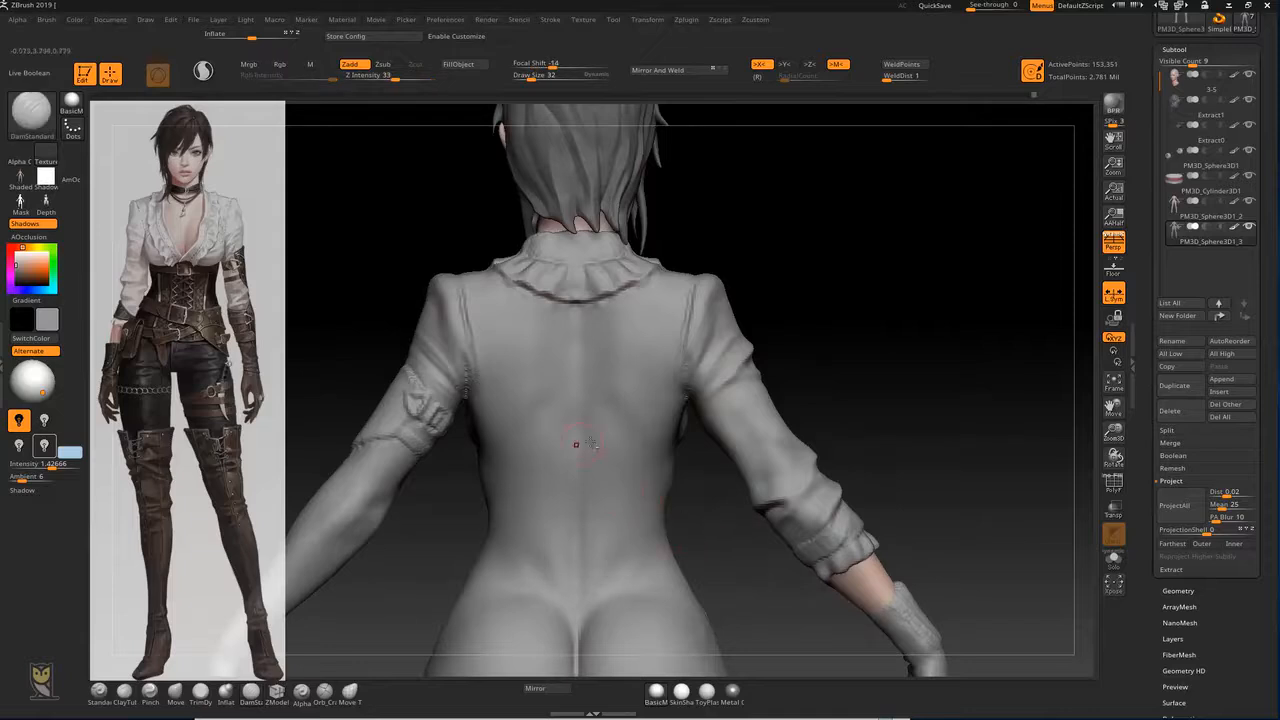
Step: Form a raised horizontal hem band across the mid-back with a DamStandard line and ClayTubes at draw size 48, flattening it with TrimDynamic
mouse_move(702, 484)
mouse_down()
mouse_move(646, 476)
mouse_move(668, 478)
mouse_up()
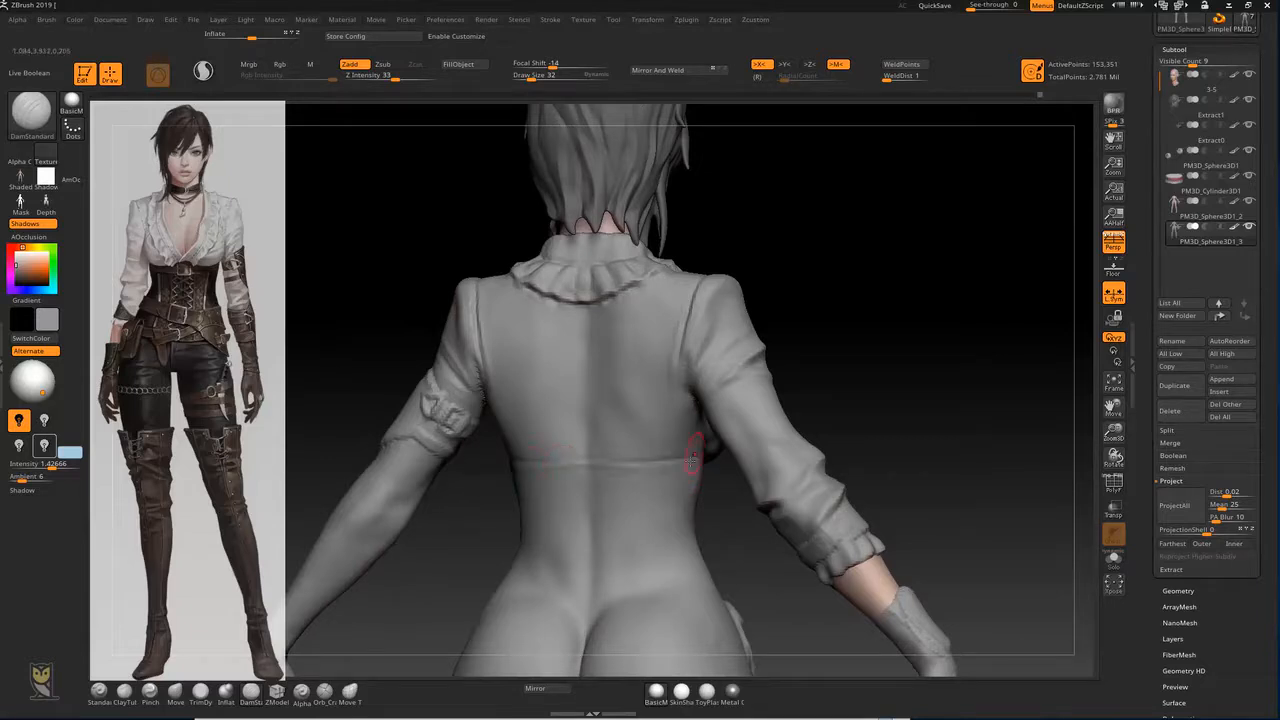
key(2)
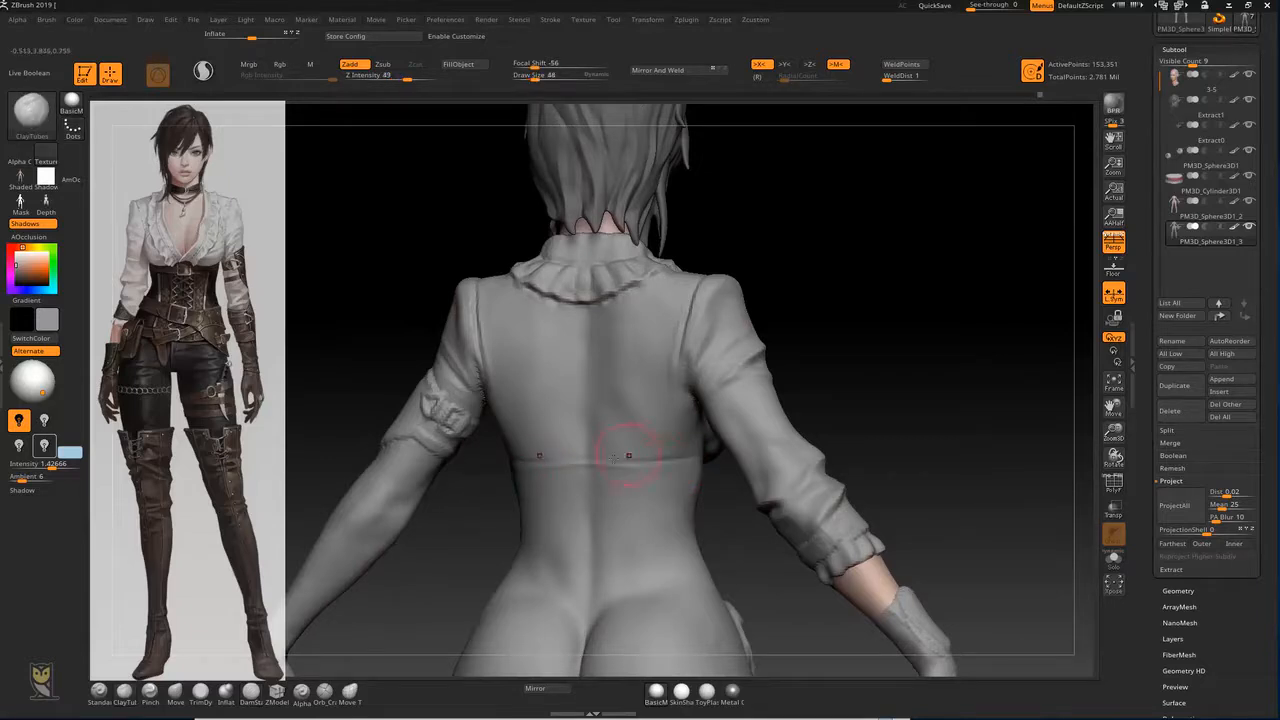
drag(548, 472, 673, 478)
key(5)
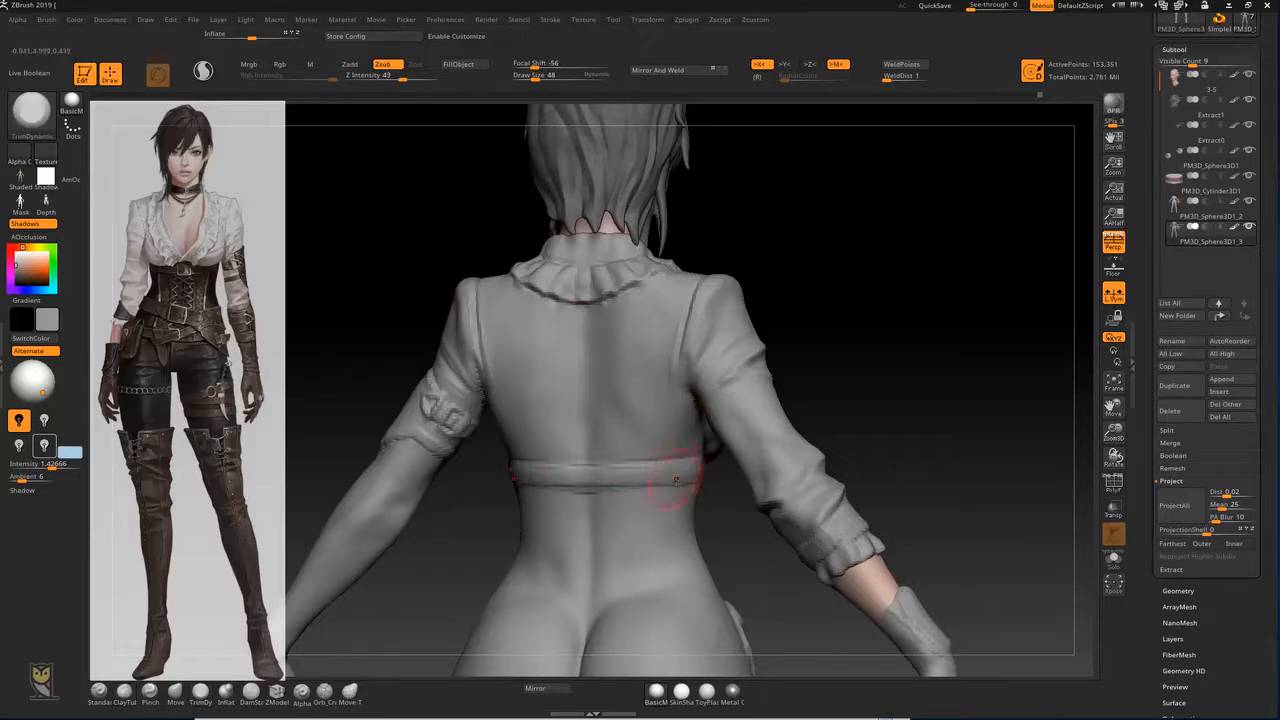
drag(558, 474, 629, 473)
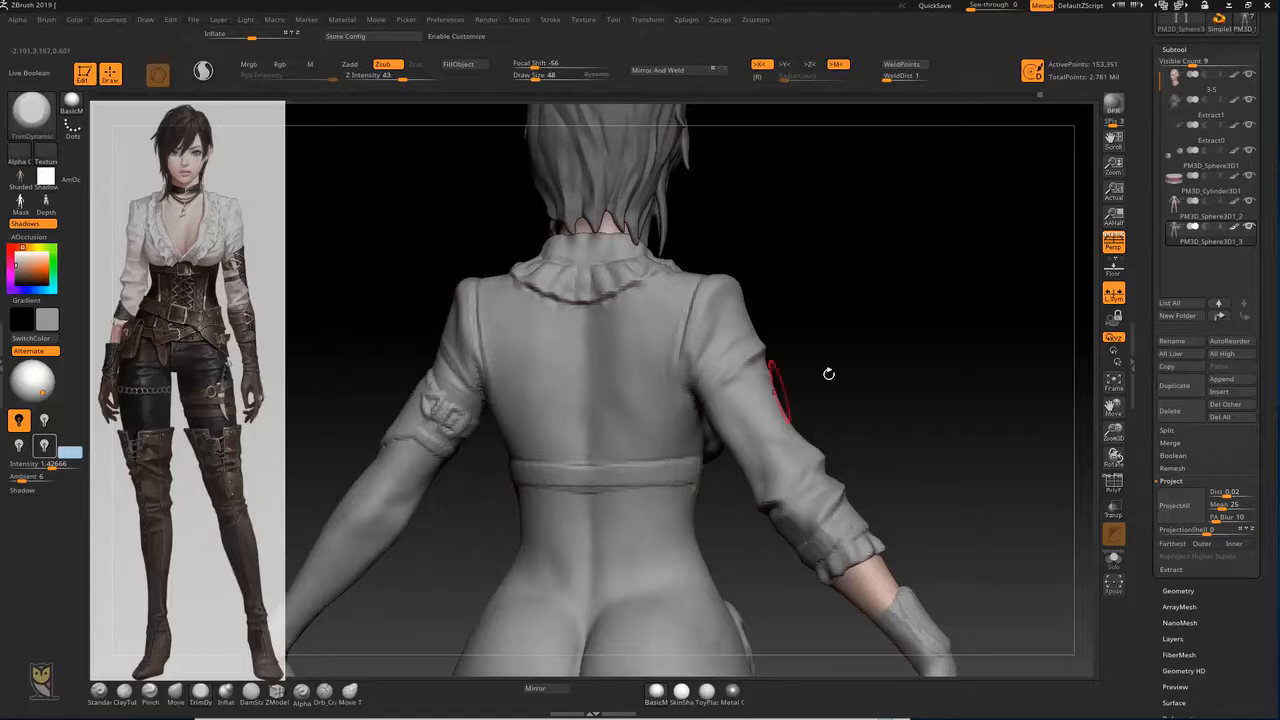
Step: Build up a vertical strip along the blouse's centre back from collar to hem band using ClayTubes at draw size 48
mouse_move(881, 367)
mouse_down()
mouse_move(903, 343)
mouse_move(868, 338)
mouse_up()
key(2)
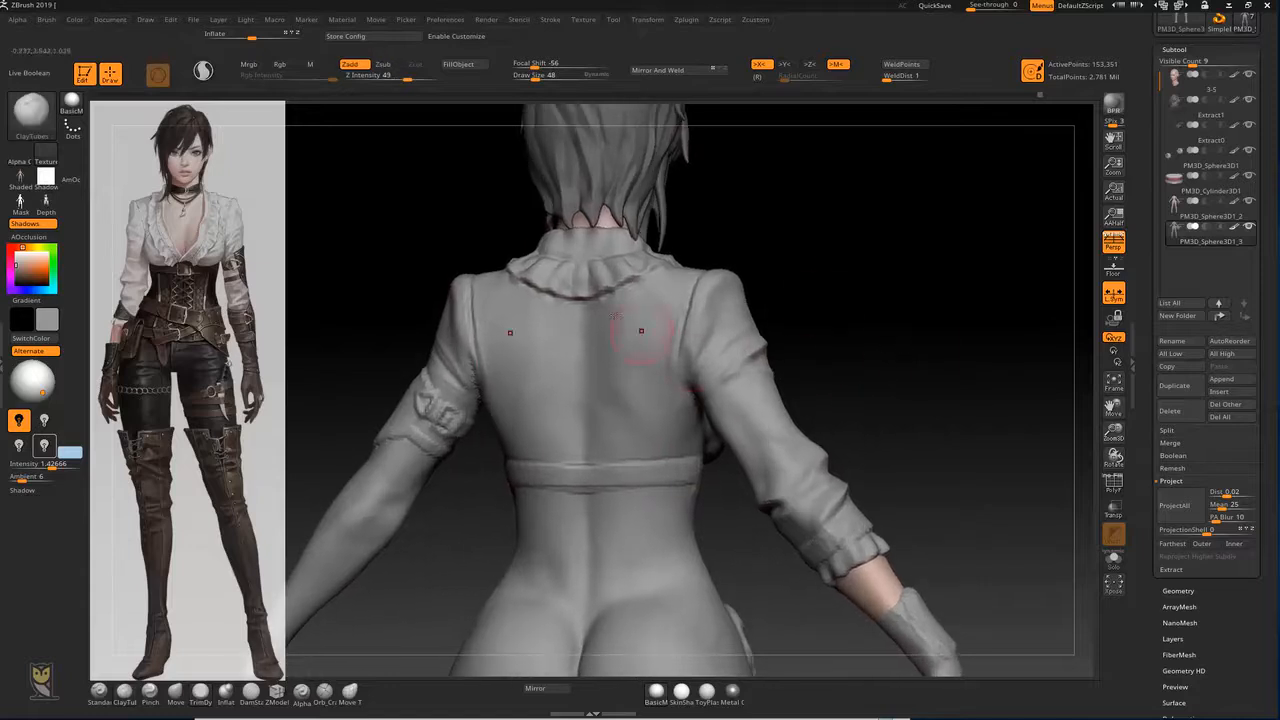
drag(580, 333, 580, 456)
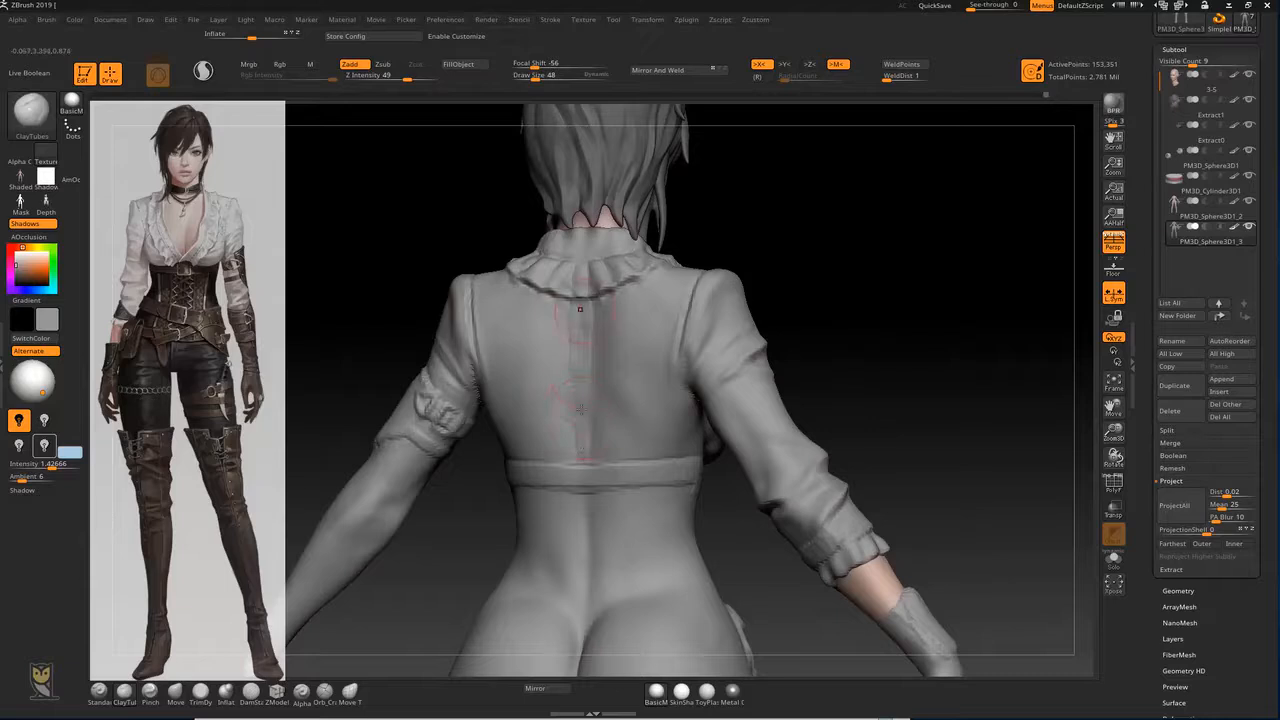
shift+drag(859, 275, 857, 281)
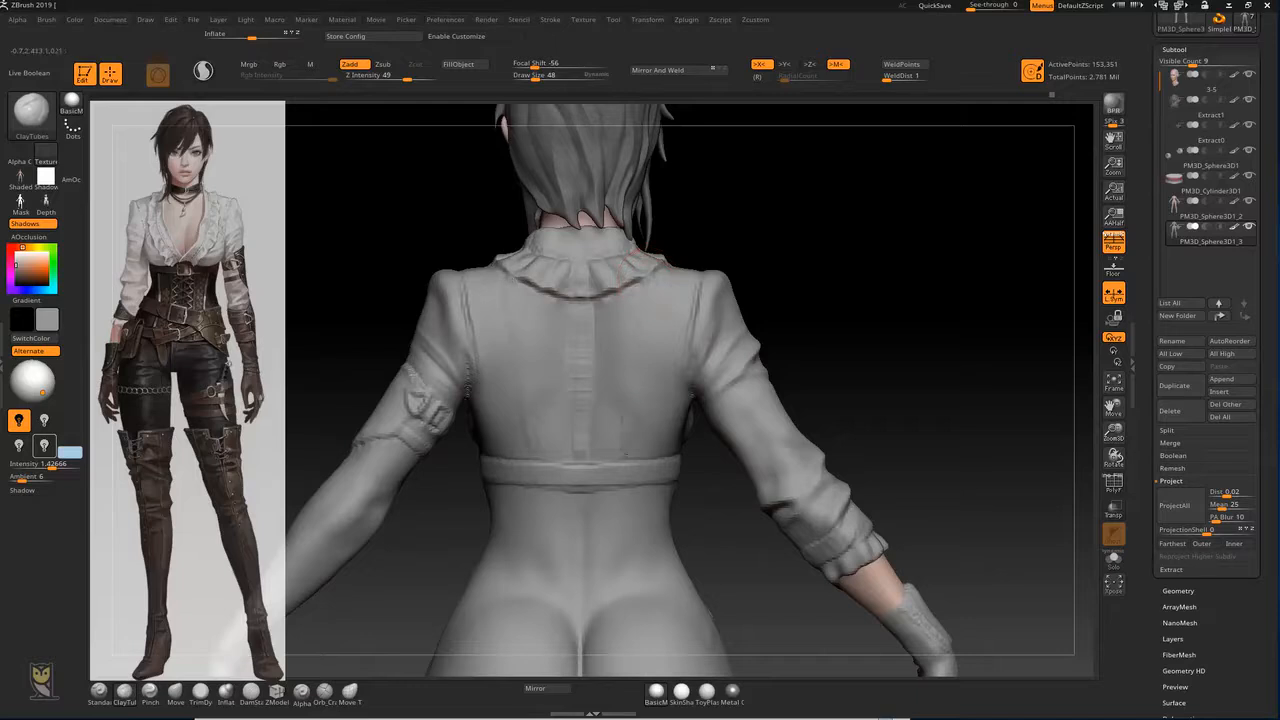
Step: Add symmetrical slanted seam strips from the shoulders down to the hem band on the blouse back, and smooth them
drag(657, 285, 619, 473)
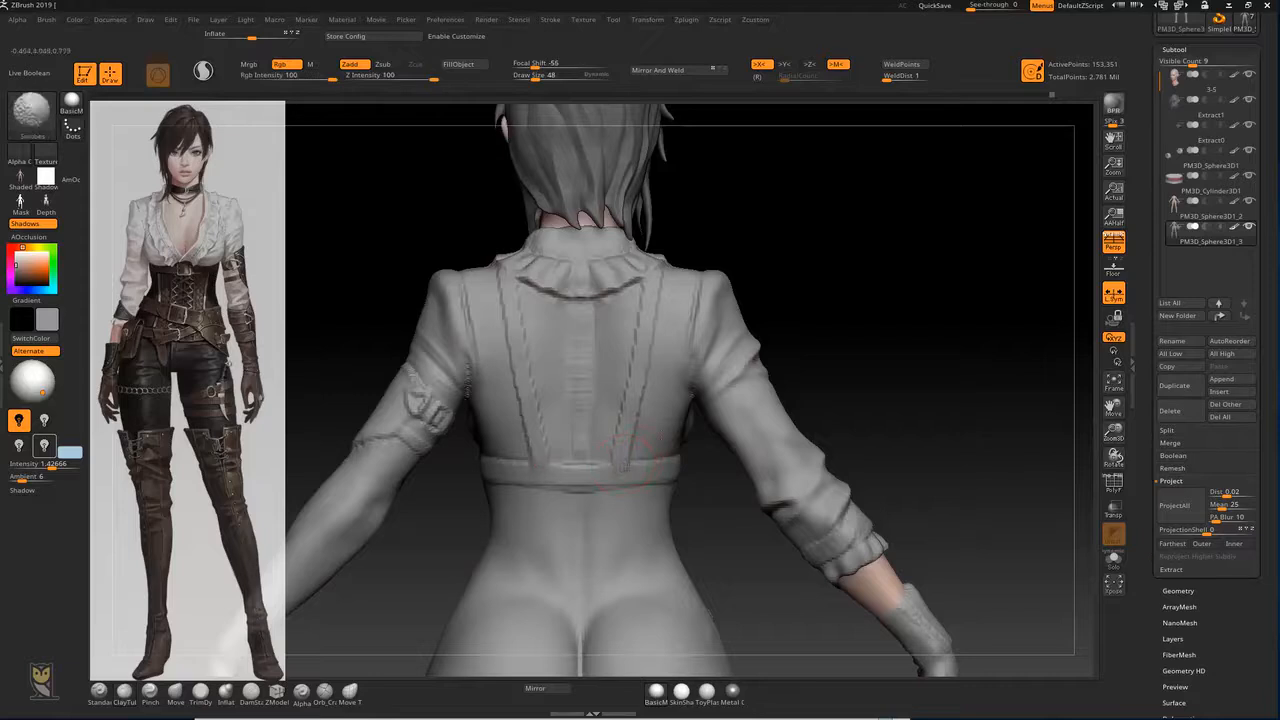
alt+drag(792, 314, 796, 345)
mouse_move(647, 296)
shift+mouse_down()
mouse_move(633, 399)
mouse_move(643, 360)
shift+mouse_up()
Step: Sharpen the slanted back seams with the DamStandard brush at draw size 32
key(b)
key(d)
key(s)
key(bracketleft)
key(bracketleft)
drag(760, 216, 737, 220)
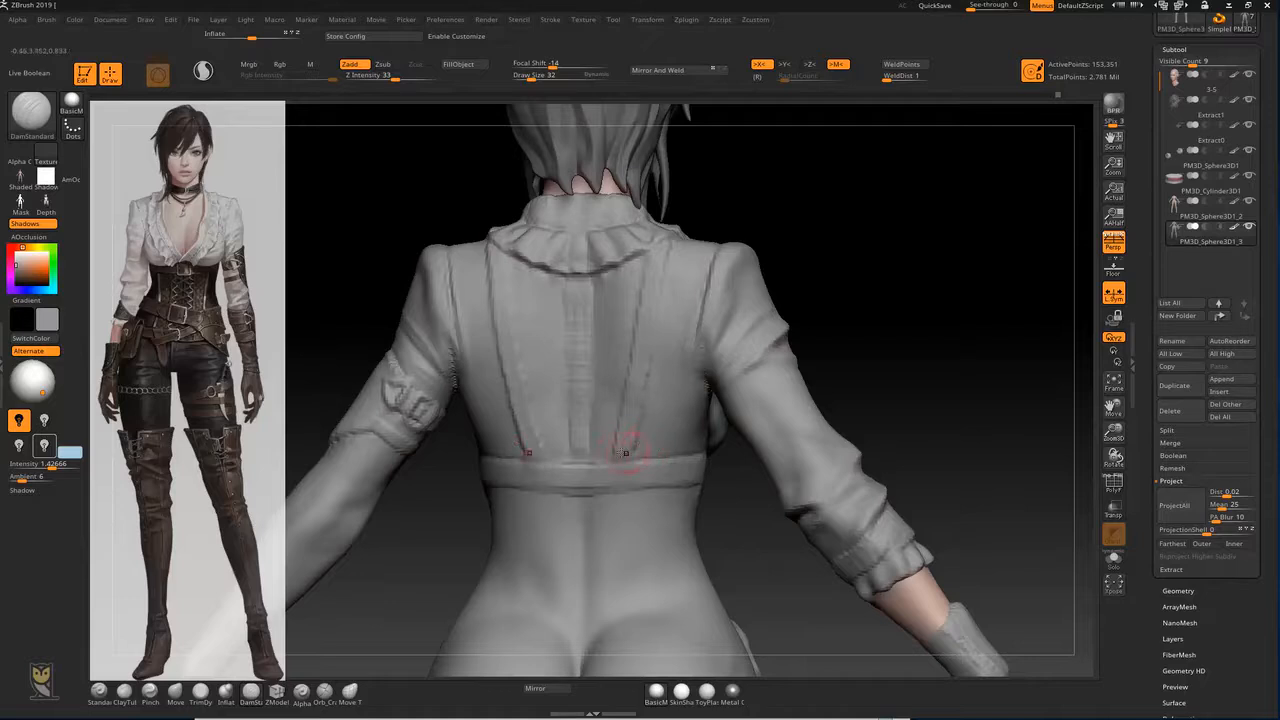
Step: With symmetry off, sculpt diagonal tension folds across the lower blouse back using the Standard brush at draw size 32, and smooth them
key(b)
key(s)
key(t)
drag(618, 451, 619, 448)
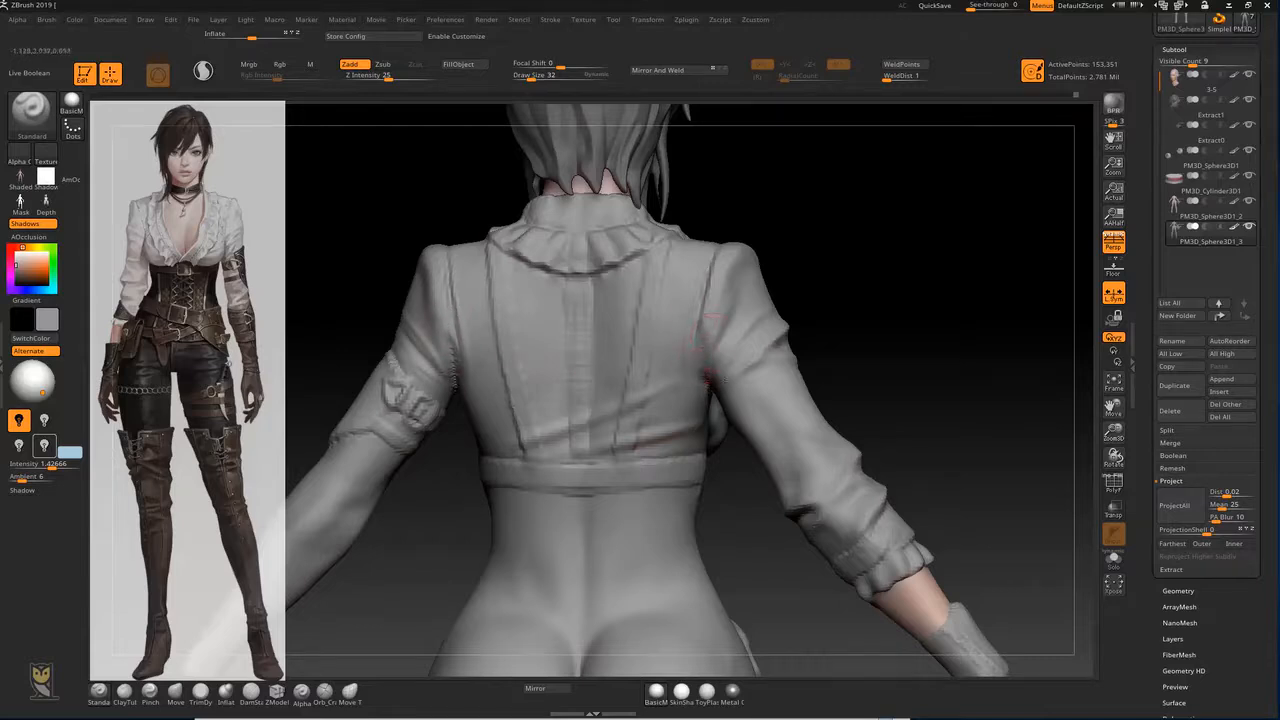
drag(826, 306, 862, 310)
drag(697, 384, 513, 446)
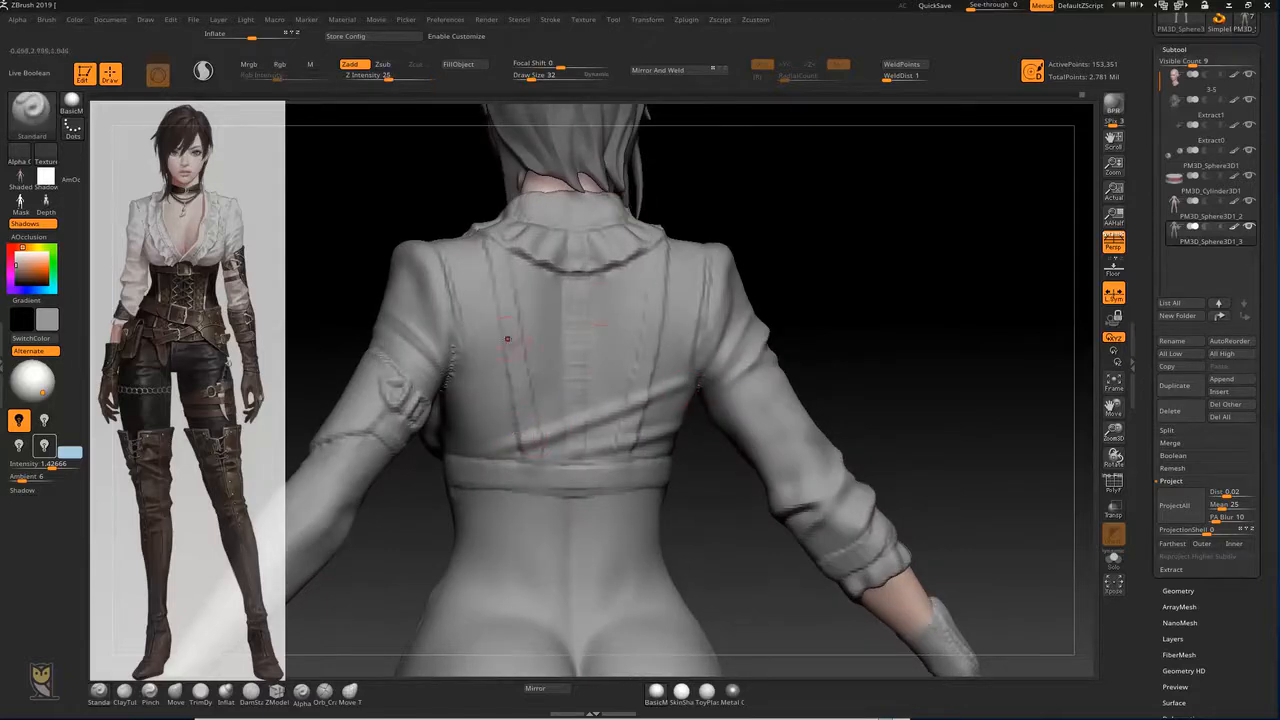
shift+drag(590, 328, 580, 325)
mouse_move(781, 410)
mouse_down()
mouse_move(748, 329)
mouse_move(675, 395)
mouse_up()
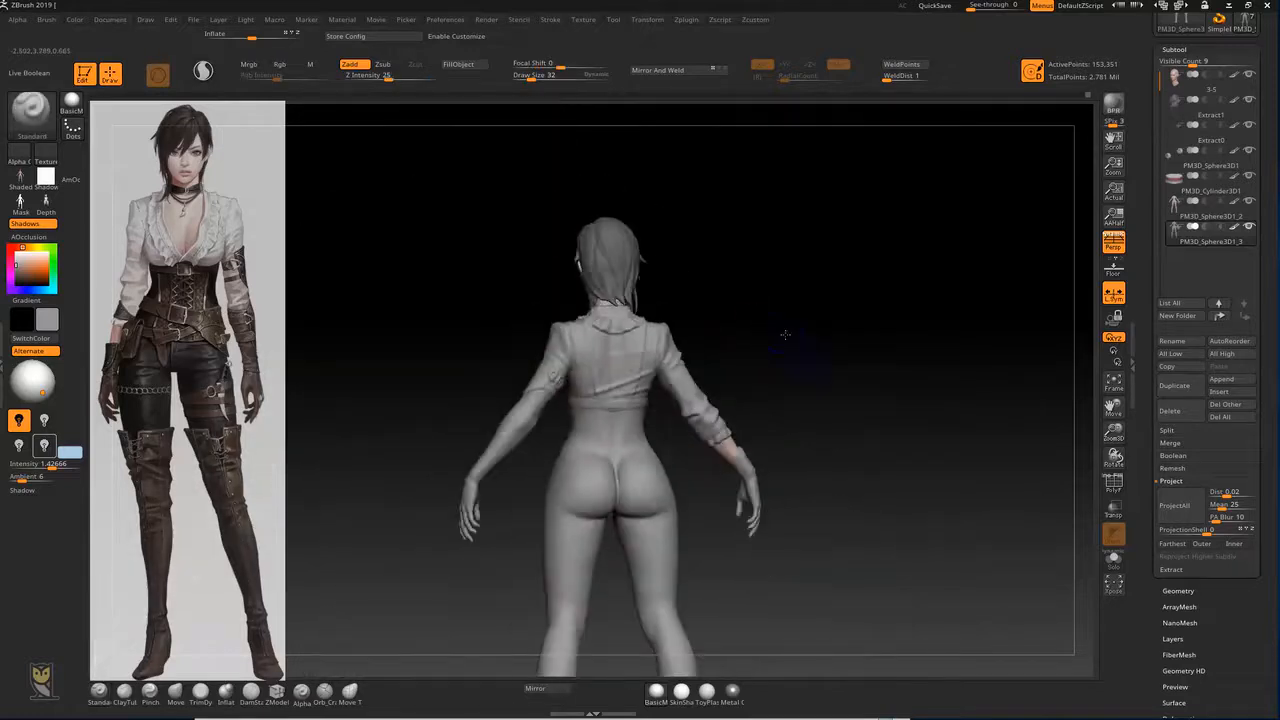
mouse_move(785, 334)
mouse_down()
mouse_move(766, 335)
mouse_move(875, 340)
mouse_move(905, 328)
mouse_move(826, 289)
mouse_move(840, 294)
mouse_up()
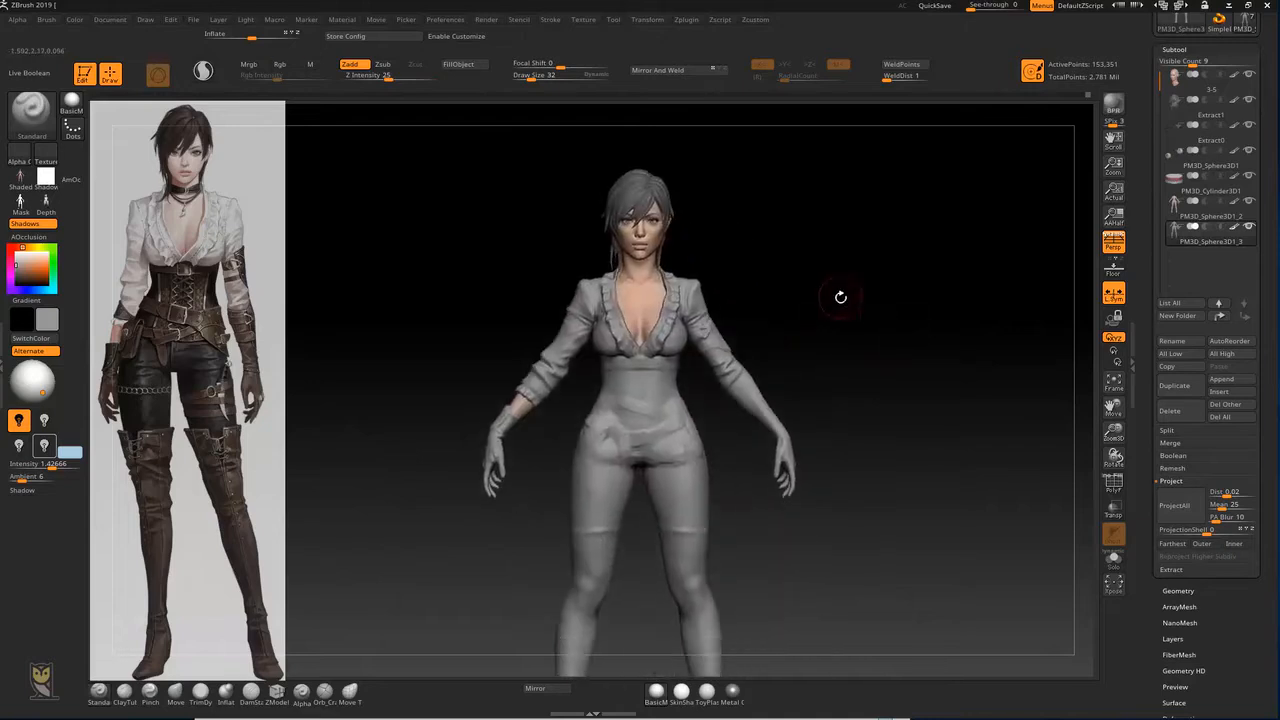